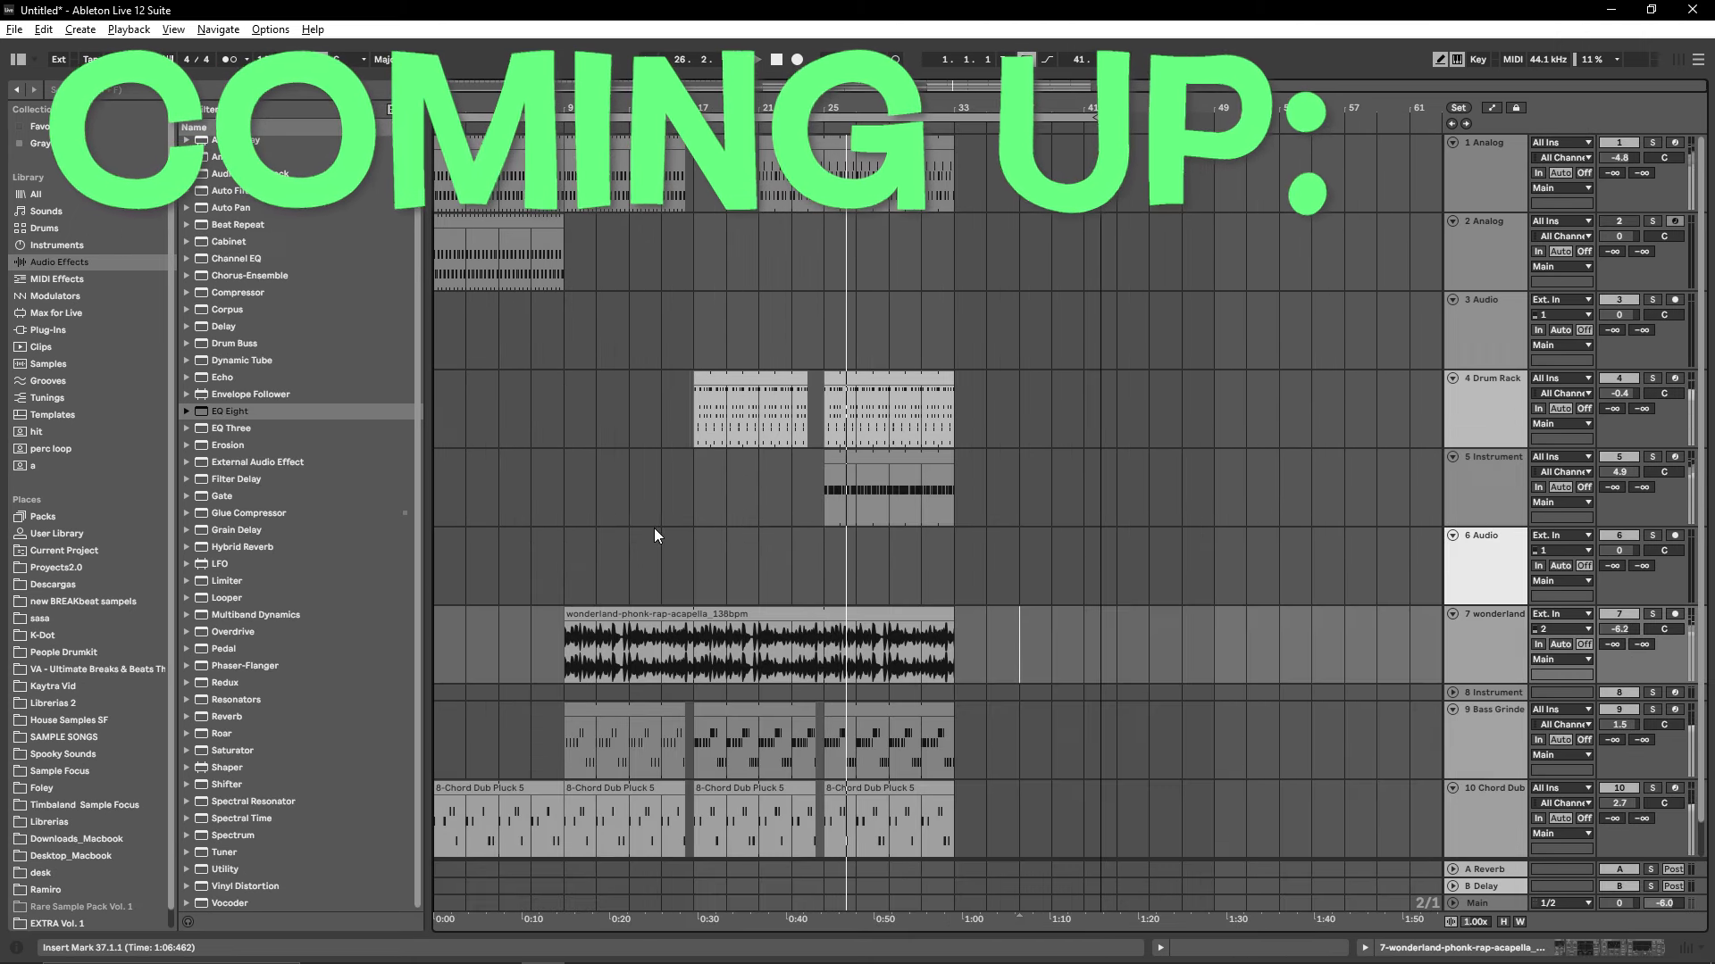
# Step: Search Sample Focus for ZAP and preview the first result
pyautogui.scroll(3, 652, 527)
pyautogui.scroll(-3, 652, 534)
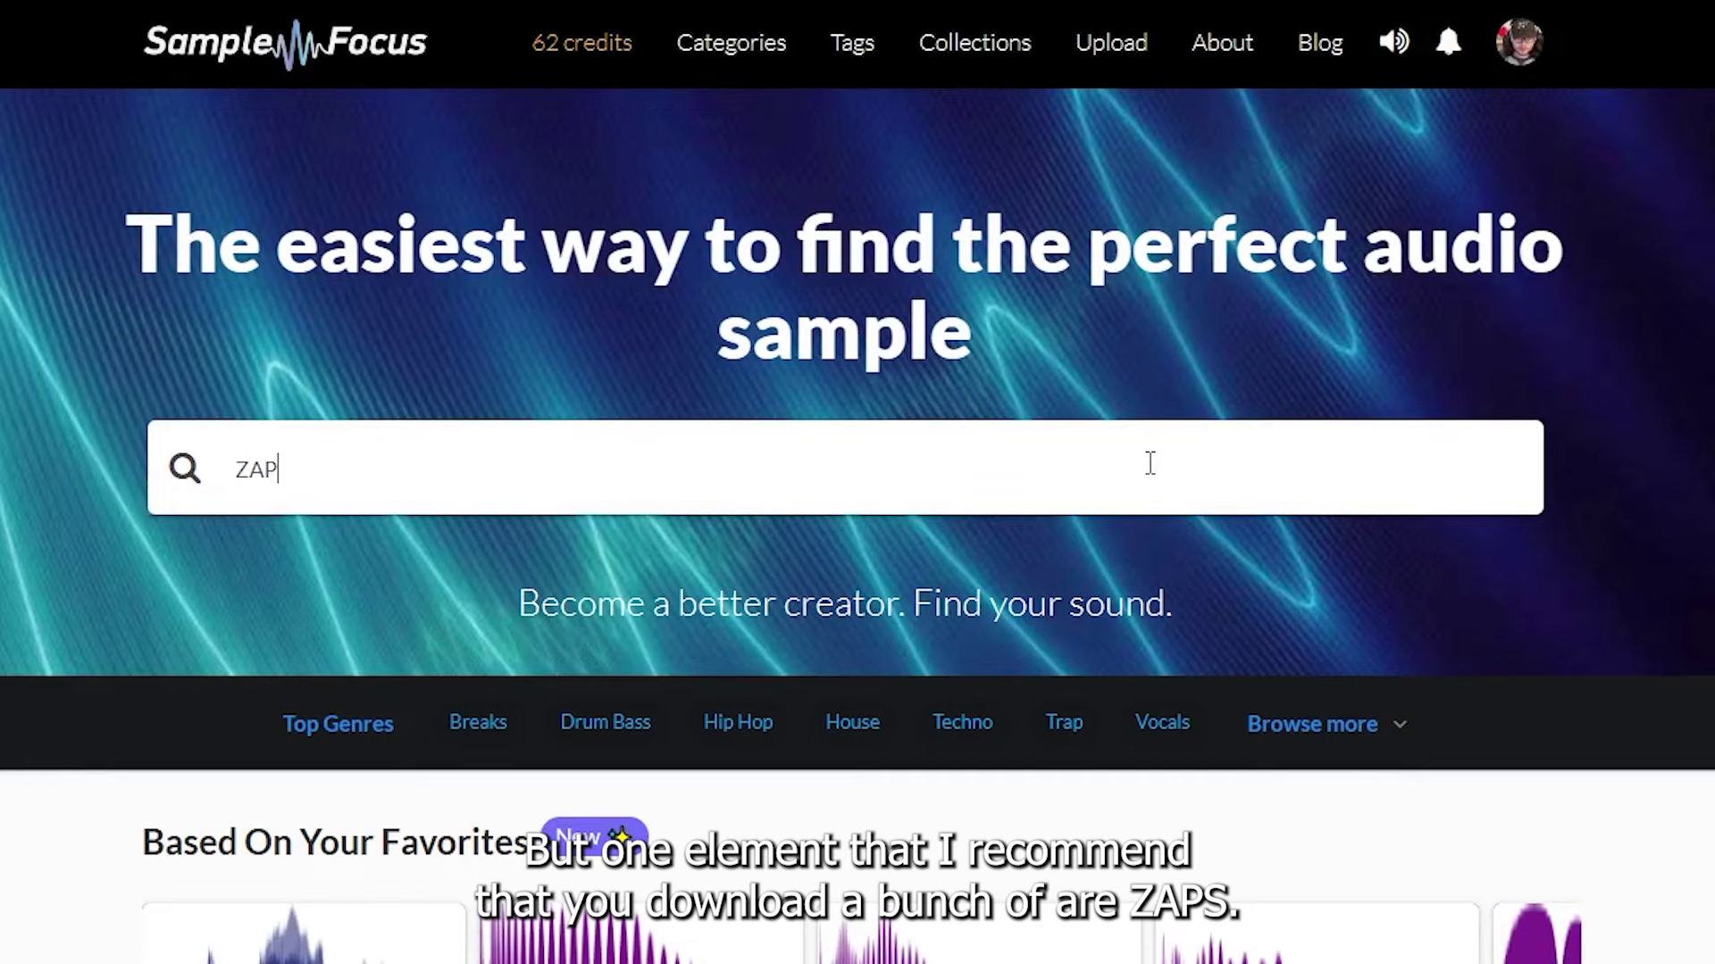
pyautogui.press('Return')
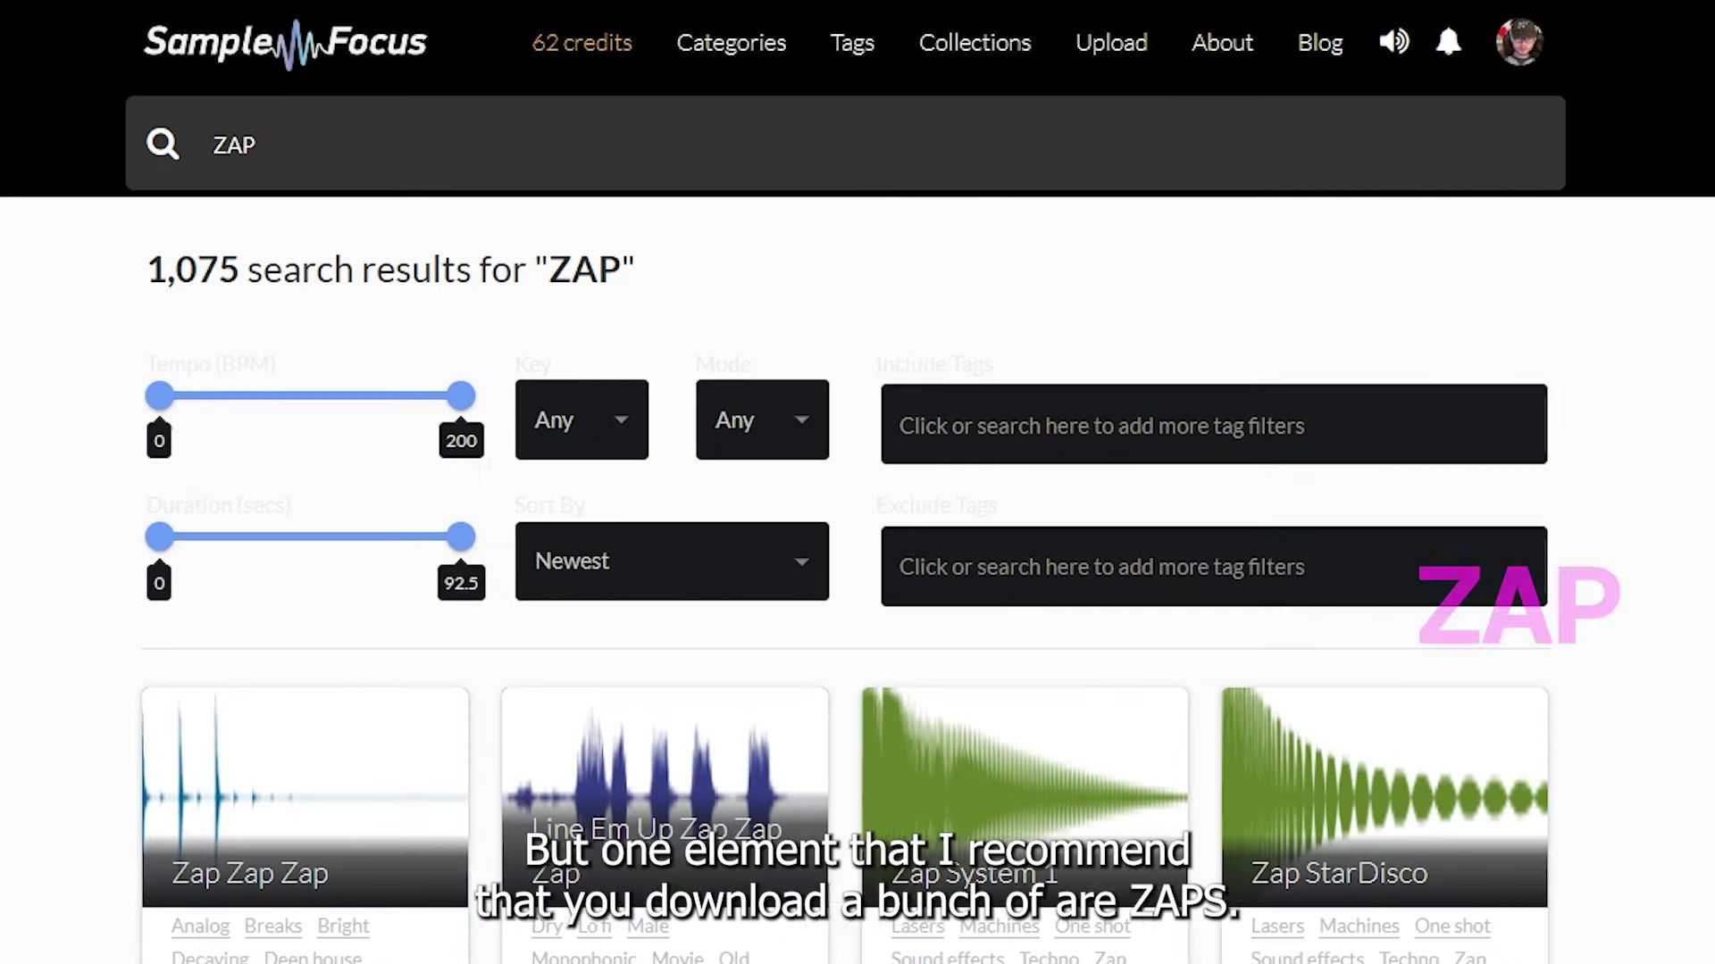
pyautogui.scroll(-5, 858, 536)
pyautogui.click(230, 371)
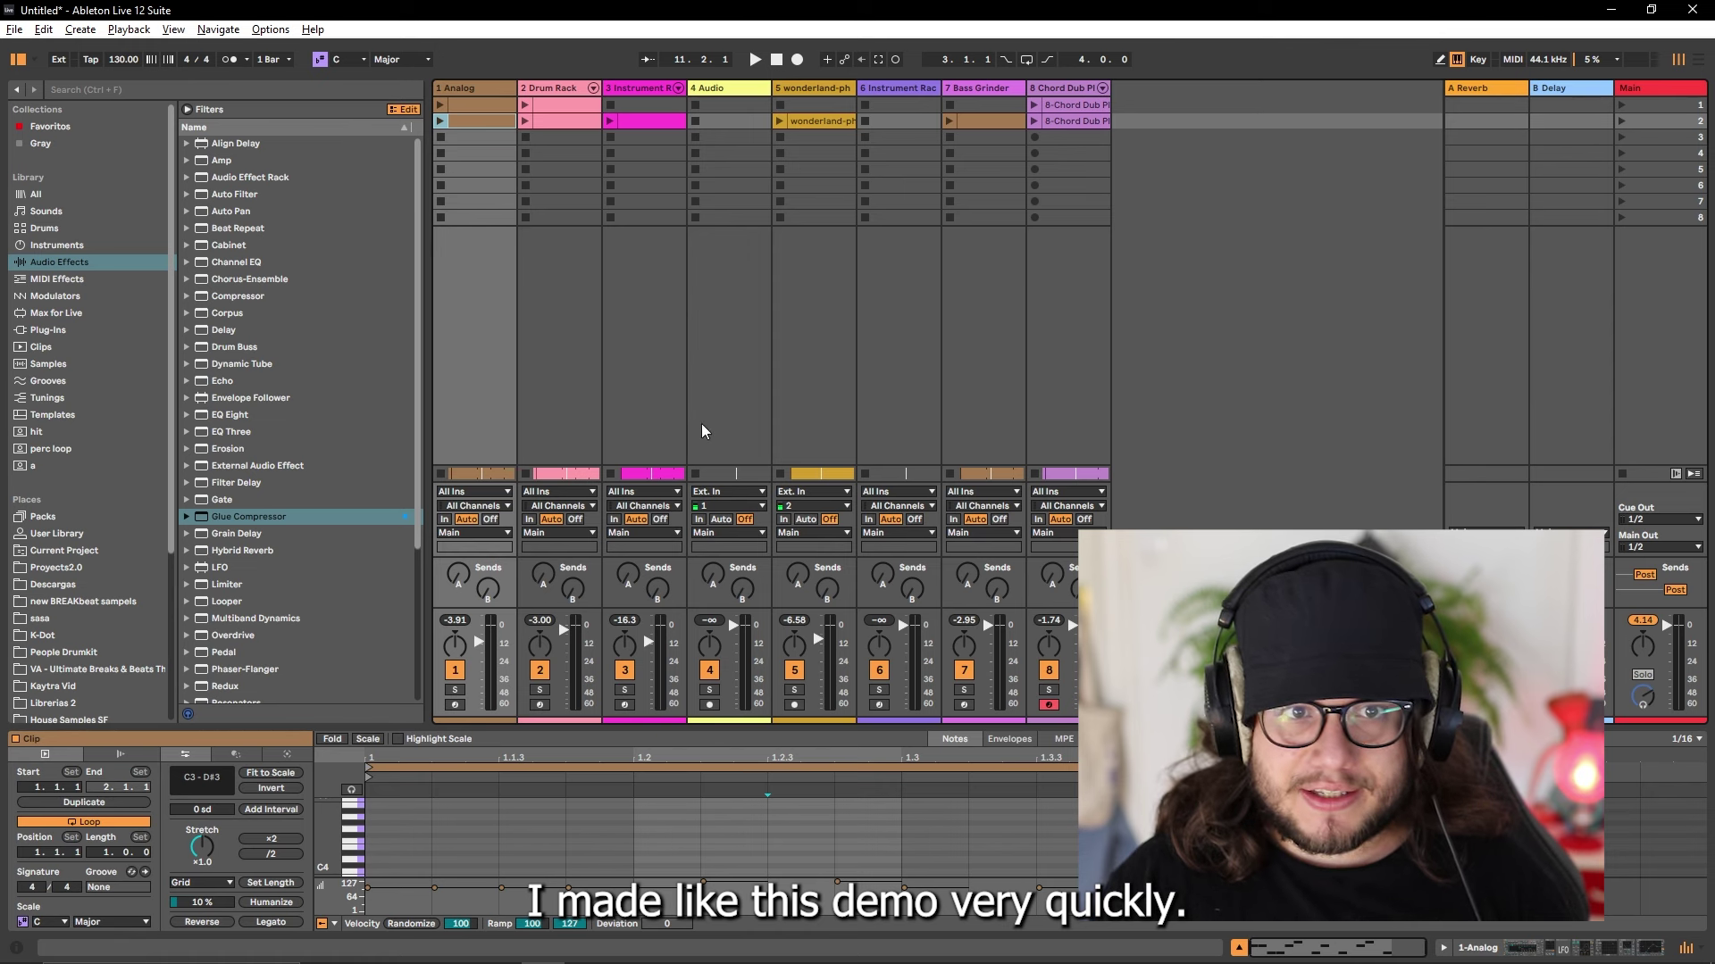
pyautogui.press('Tab')
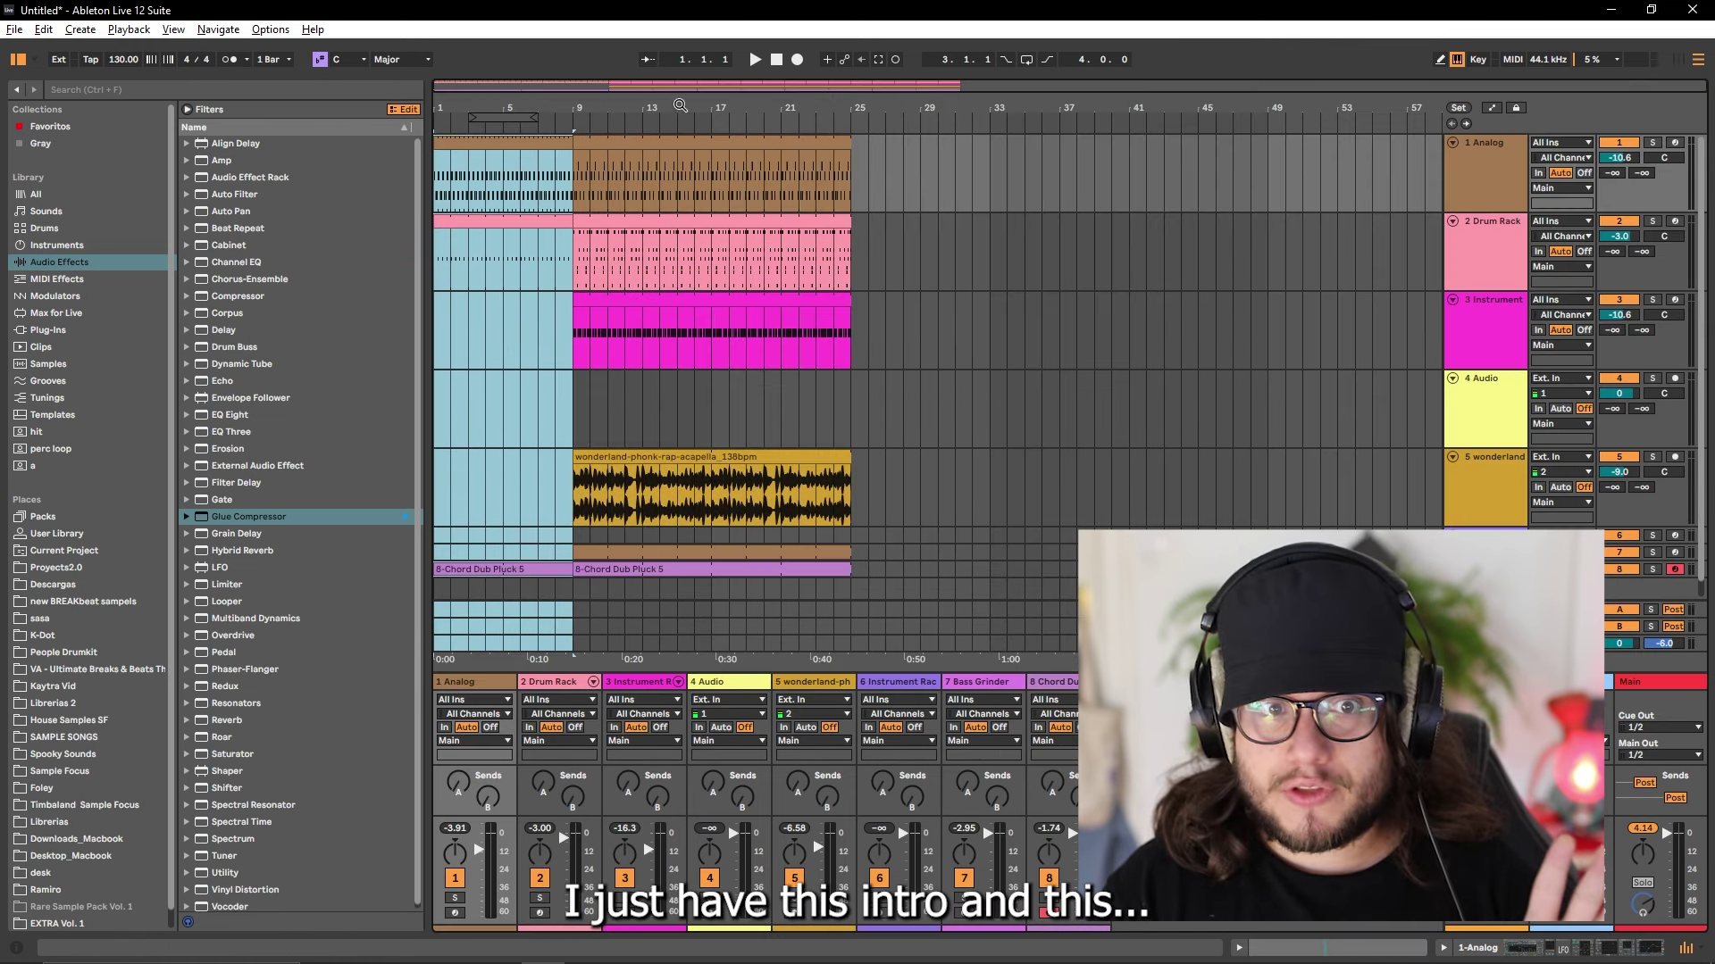
pyautogui.moveTo(574, 190); pyautogui.dragTo(859, 909)
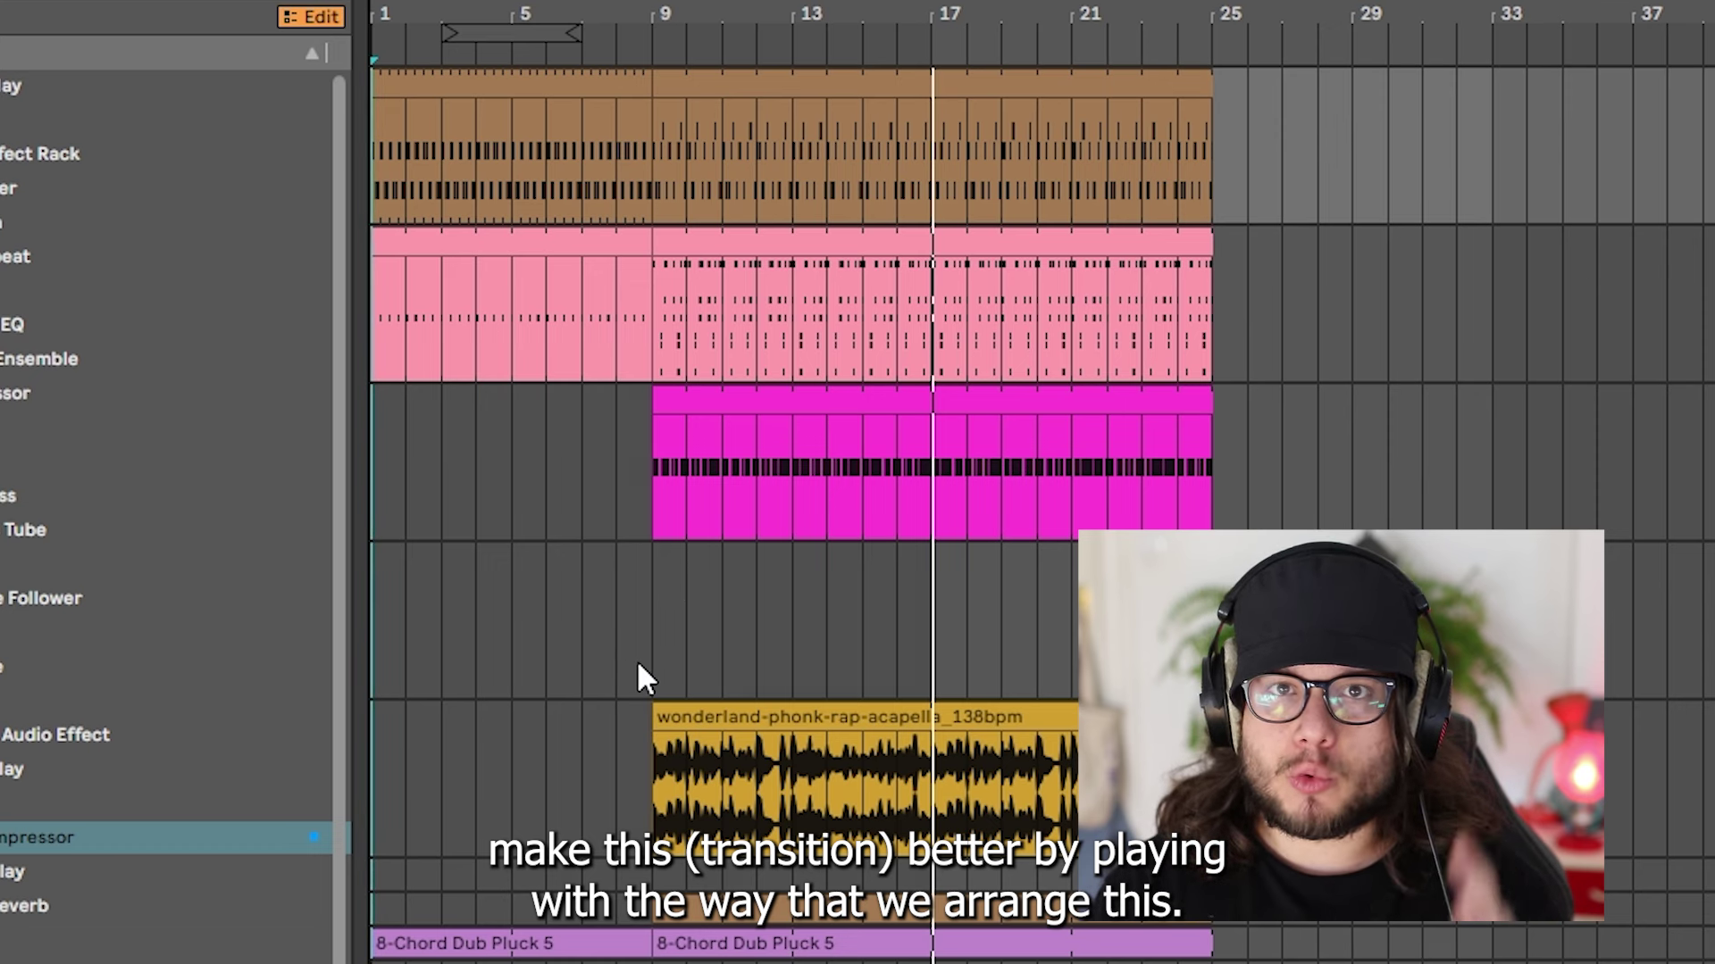
pyautogui.moveTo(615, 148); pyautogui.dragTo(626, 952)
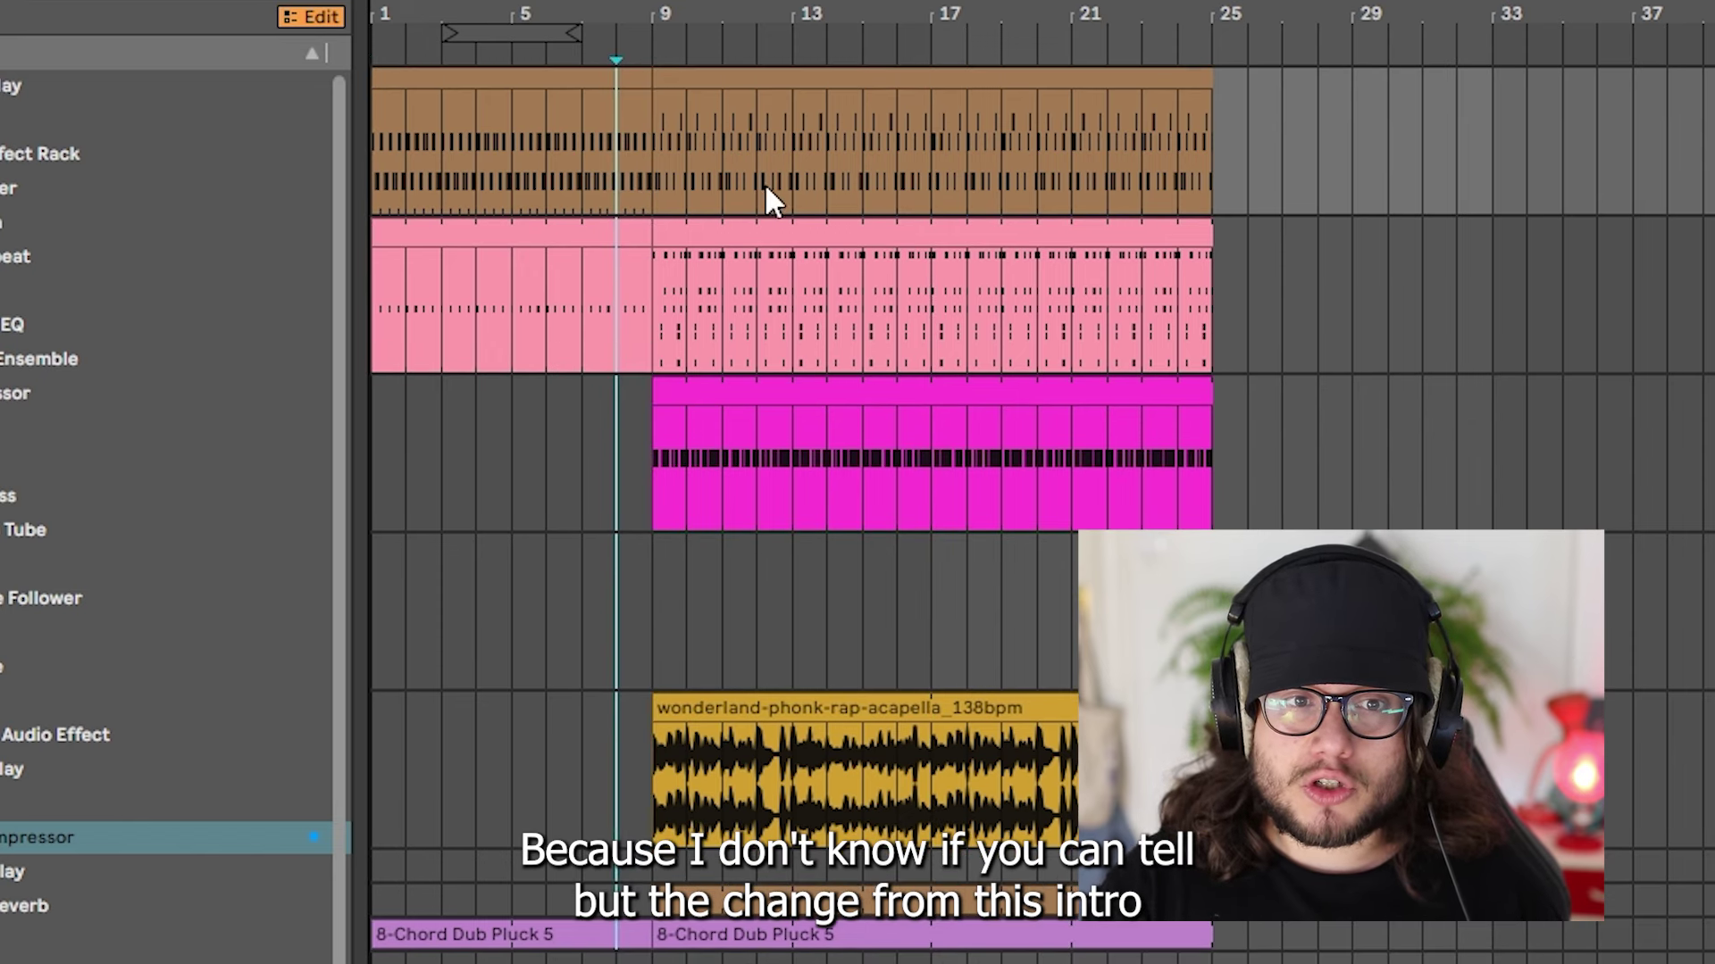
pyautogui.moveTo(664, 135); pyautogui.dragTo(1211, 885)
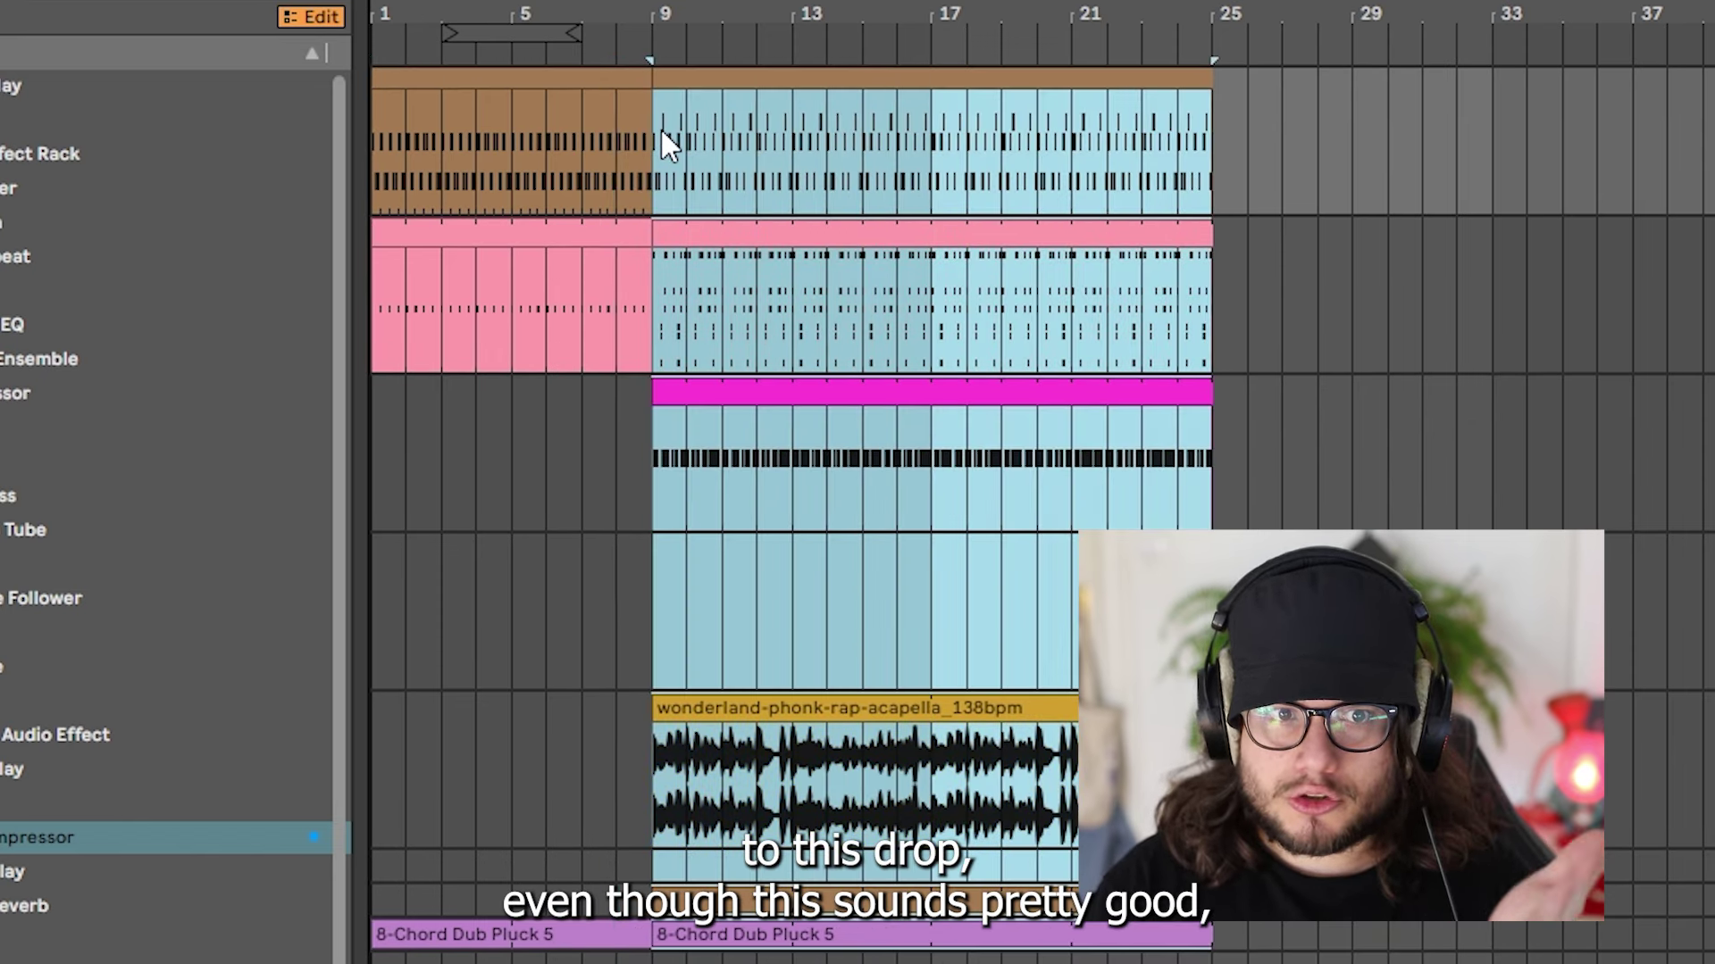
pyautogui.moveTo(668, 145); pyautogui.dragTo(672, 936)
pyautogui.moveTo(667, 931); pyautogui.dragTo(1117, 928)
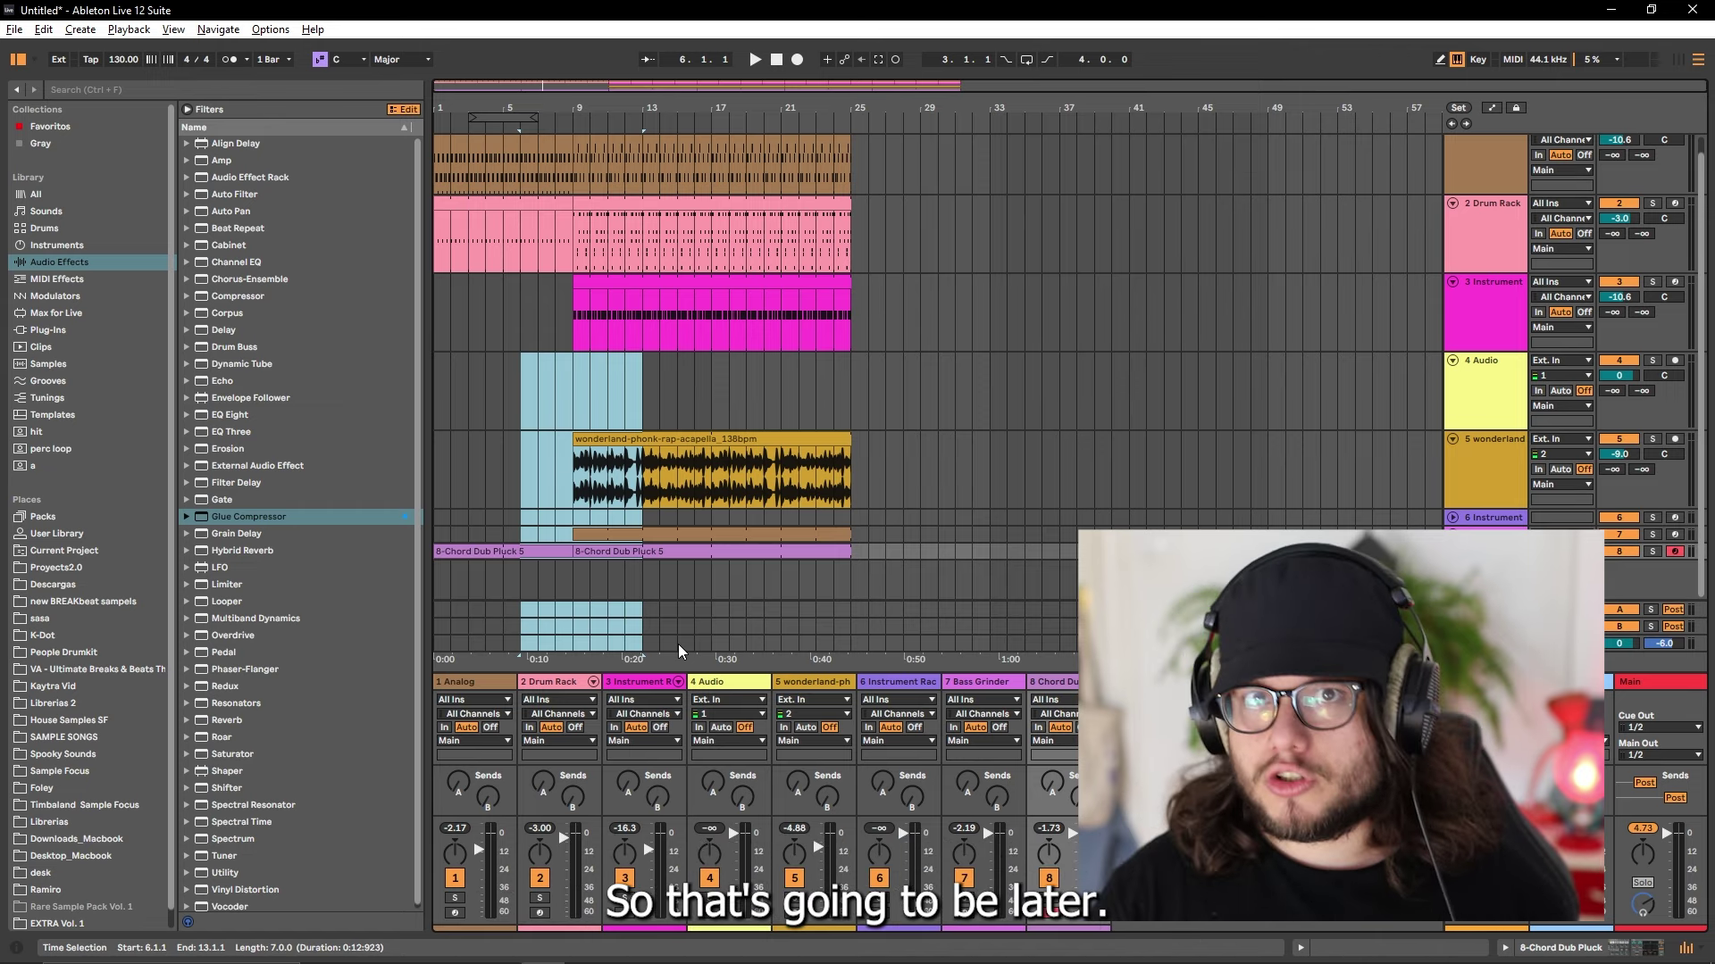
# Step: Solo the Analog track and play its intro clip from bar 1
pyautogui.scroll(1, 958, 361)
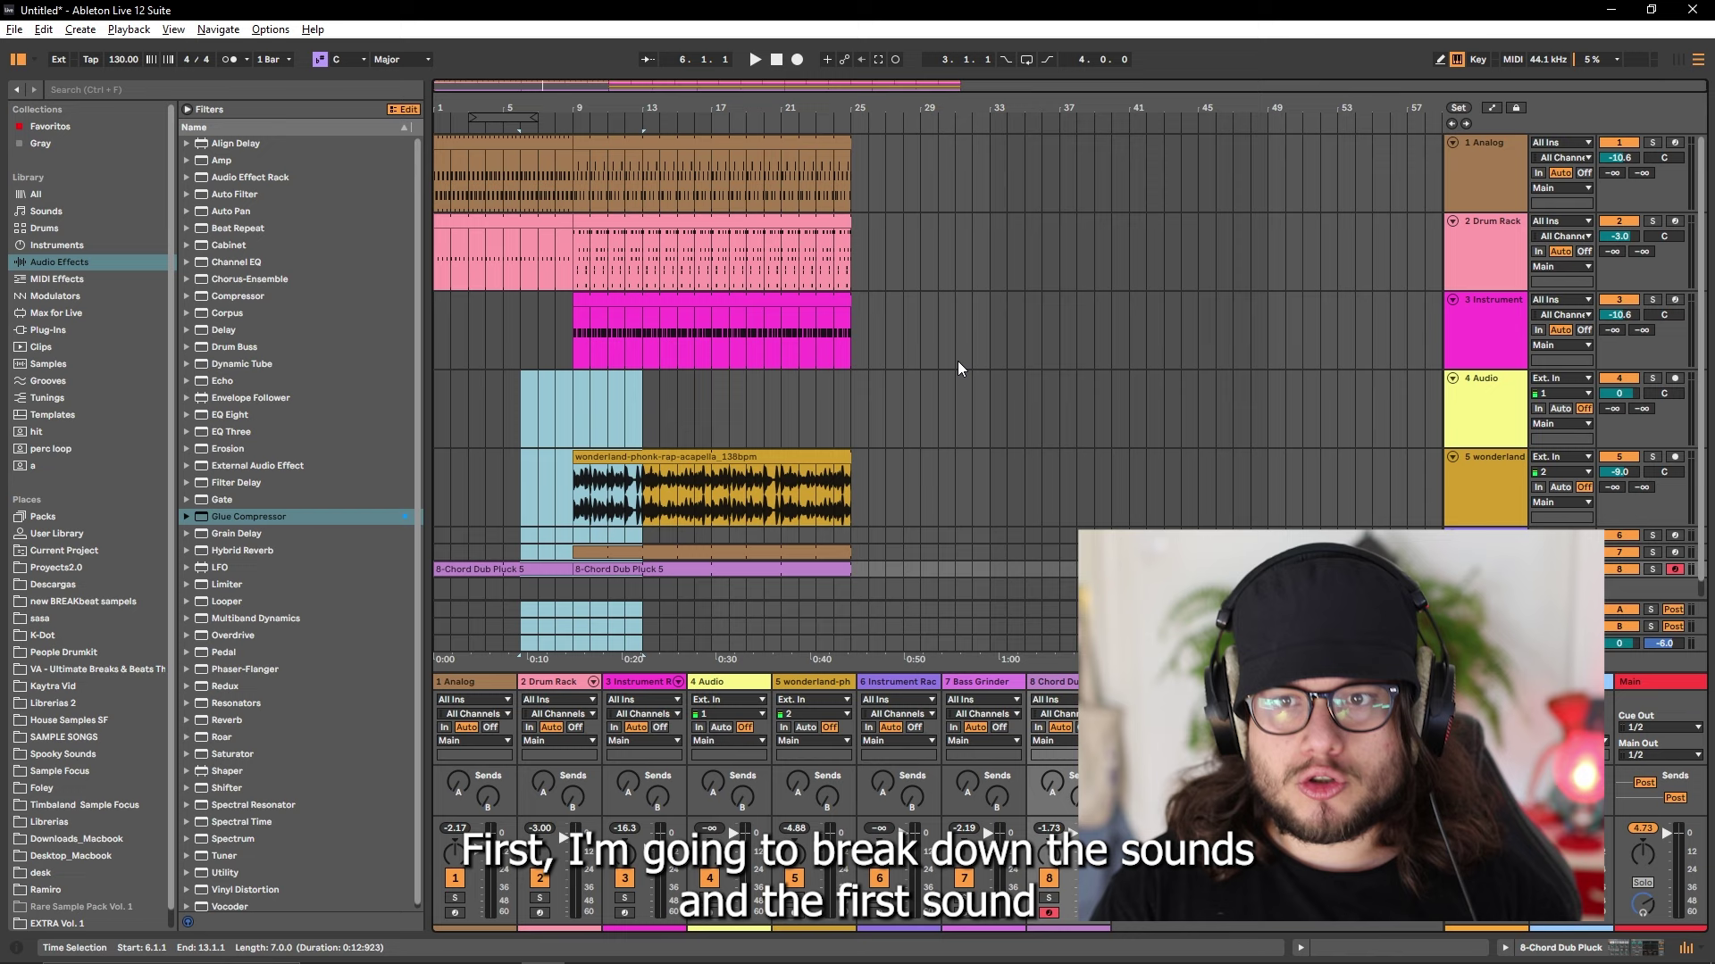
pyautogui.click(858, 165)
pyautogui.press('s')
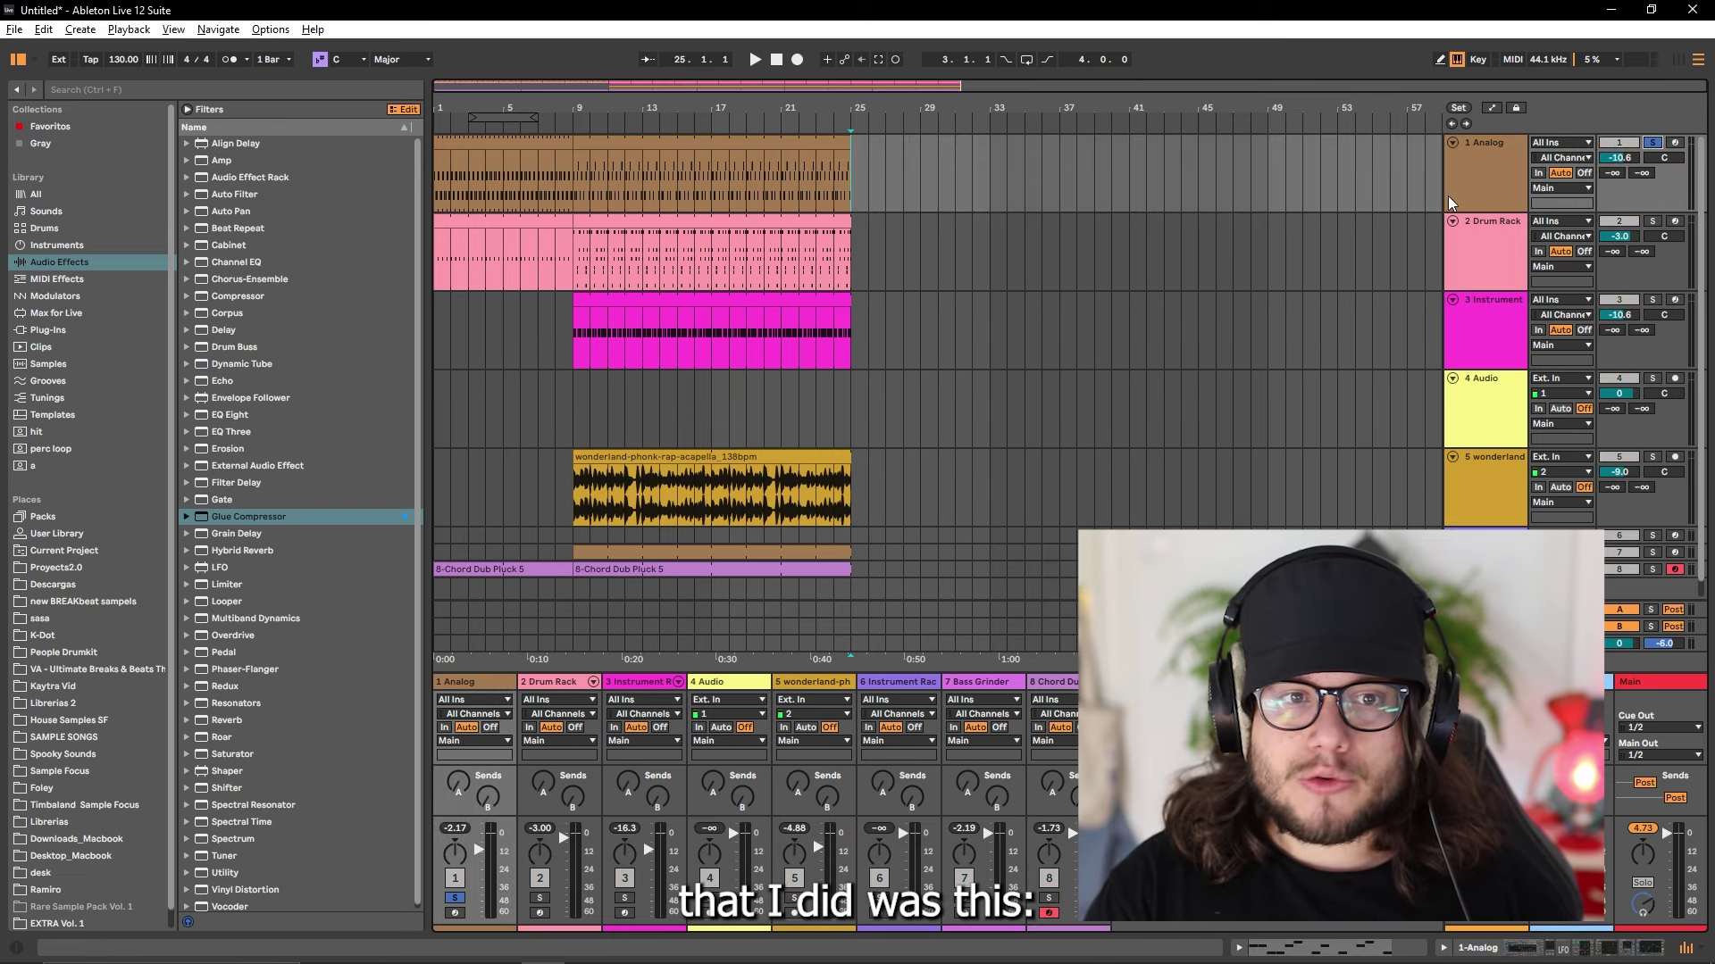
pyautogui.press('Tab')
pyautogui.press('Tab')
pyautogui.click(502, 137)
pyautogui.press('space')
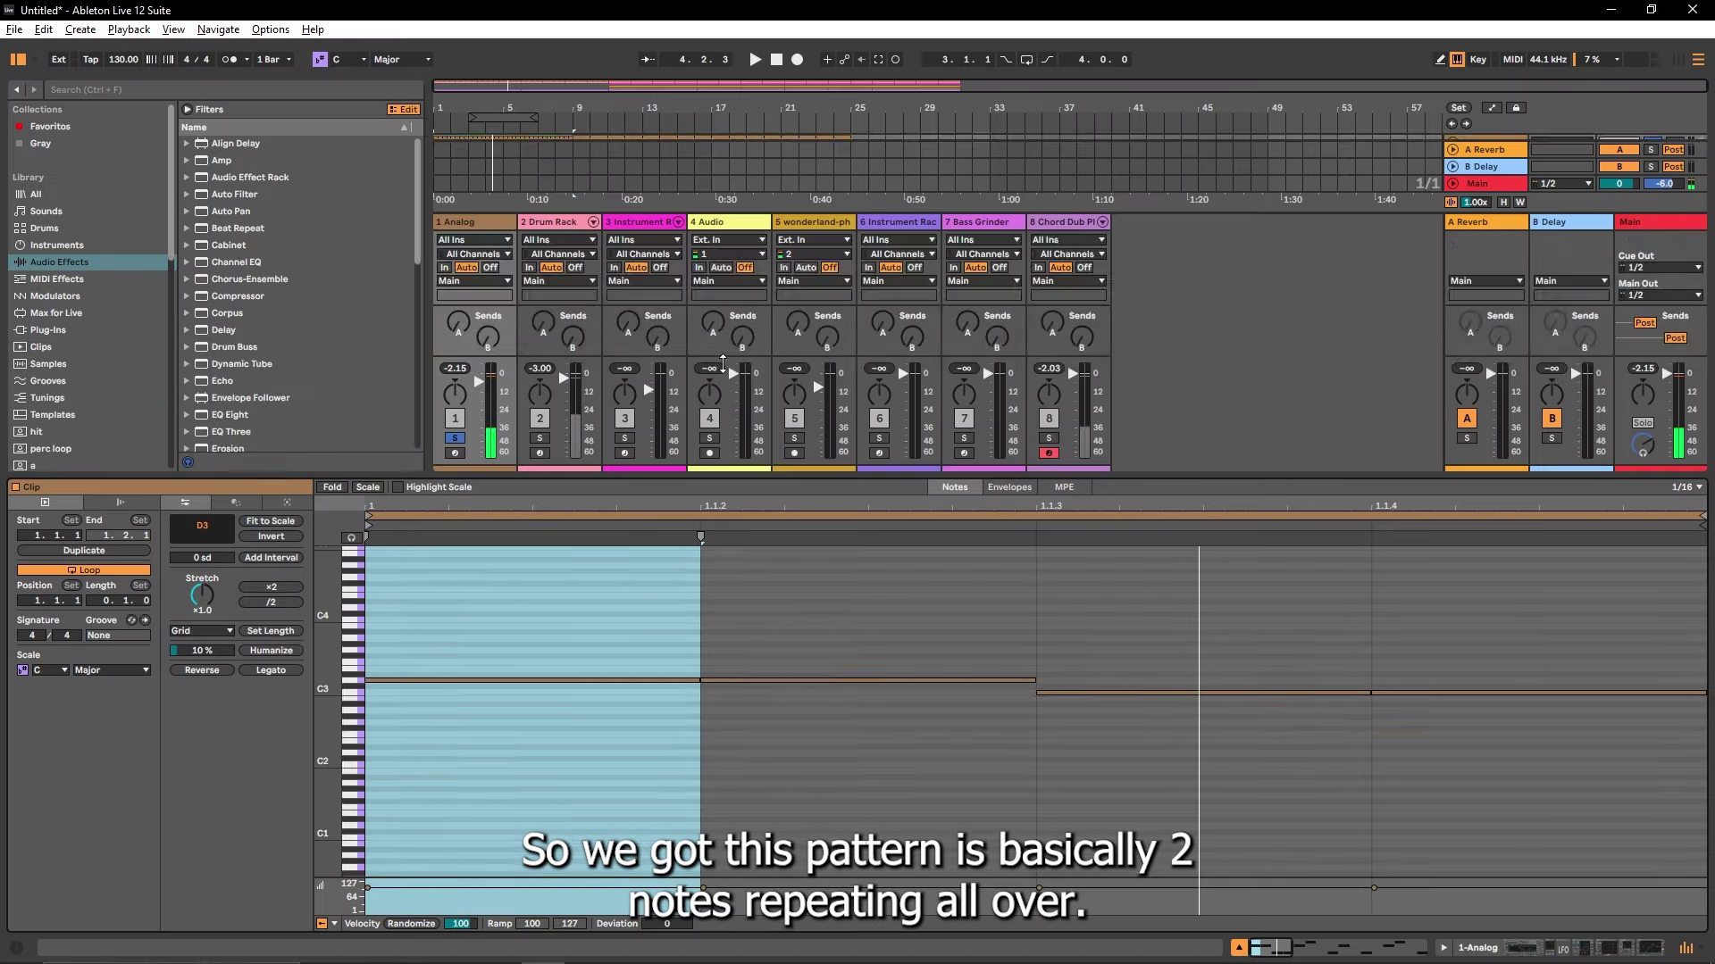
# Step: Show the intro clip's notes in an enlarged editor and play the two-note C3 pattern
pyautogui.moveTo(723, 364); pyautogui.dragTo(723, 345)
pyautogui.click(672, 699)
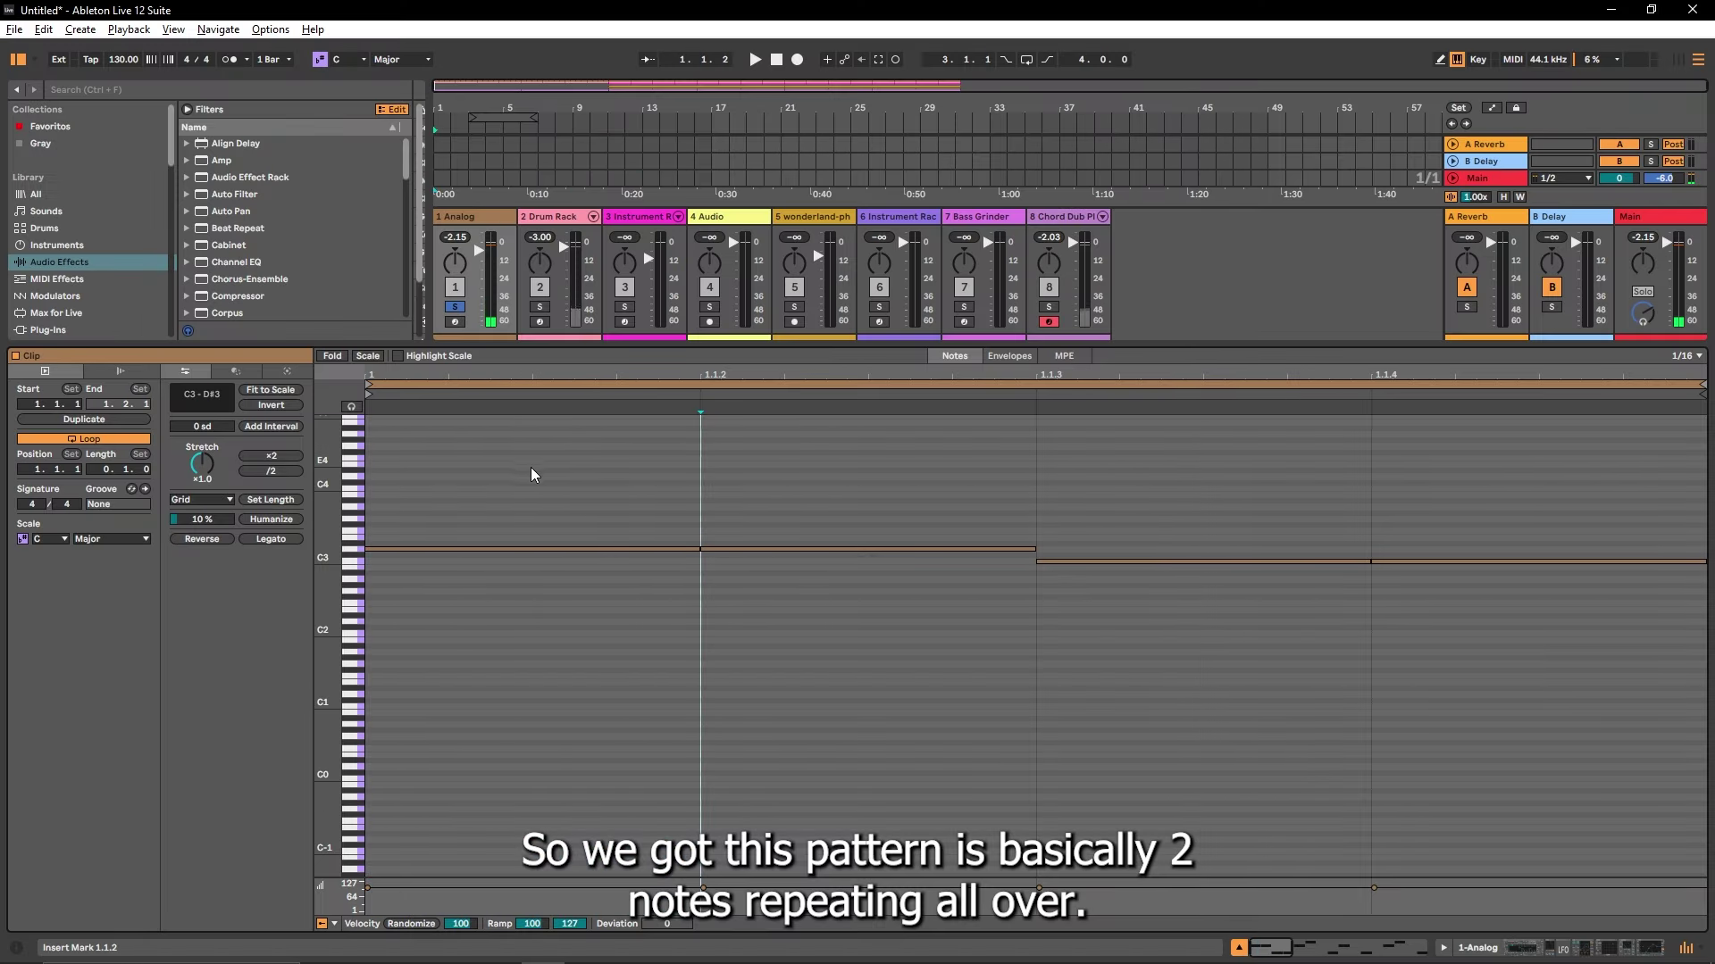
pyautogui.click(1152, 562)
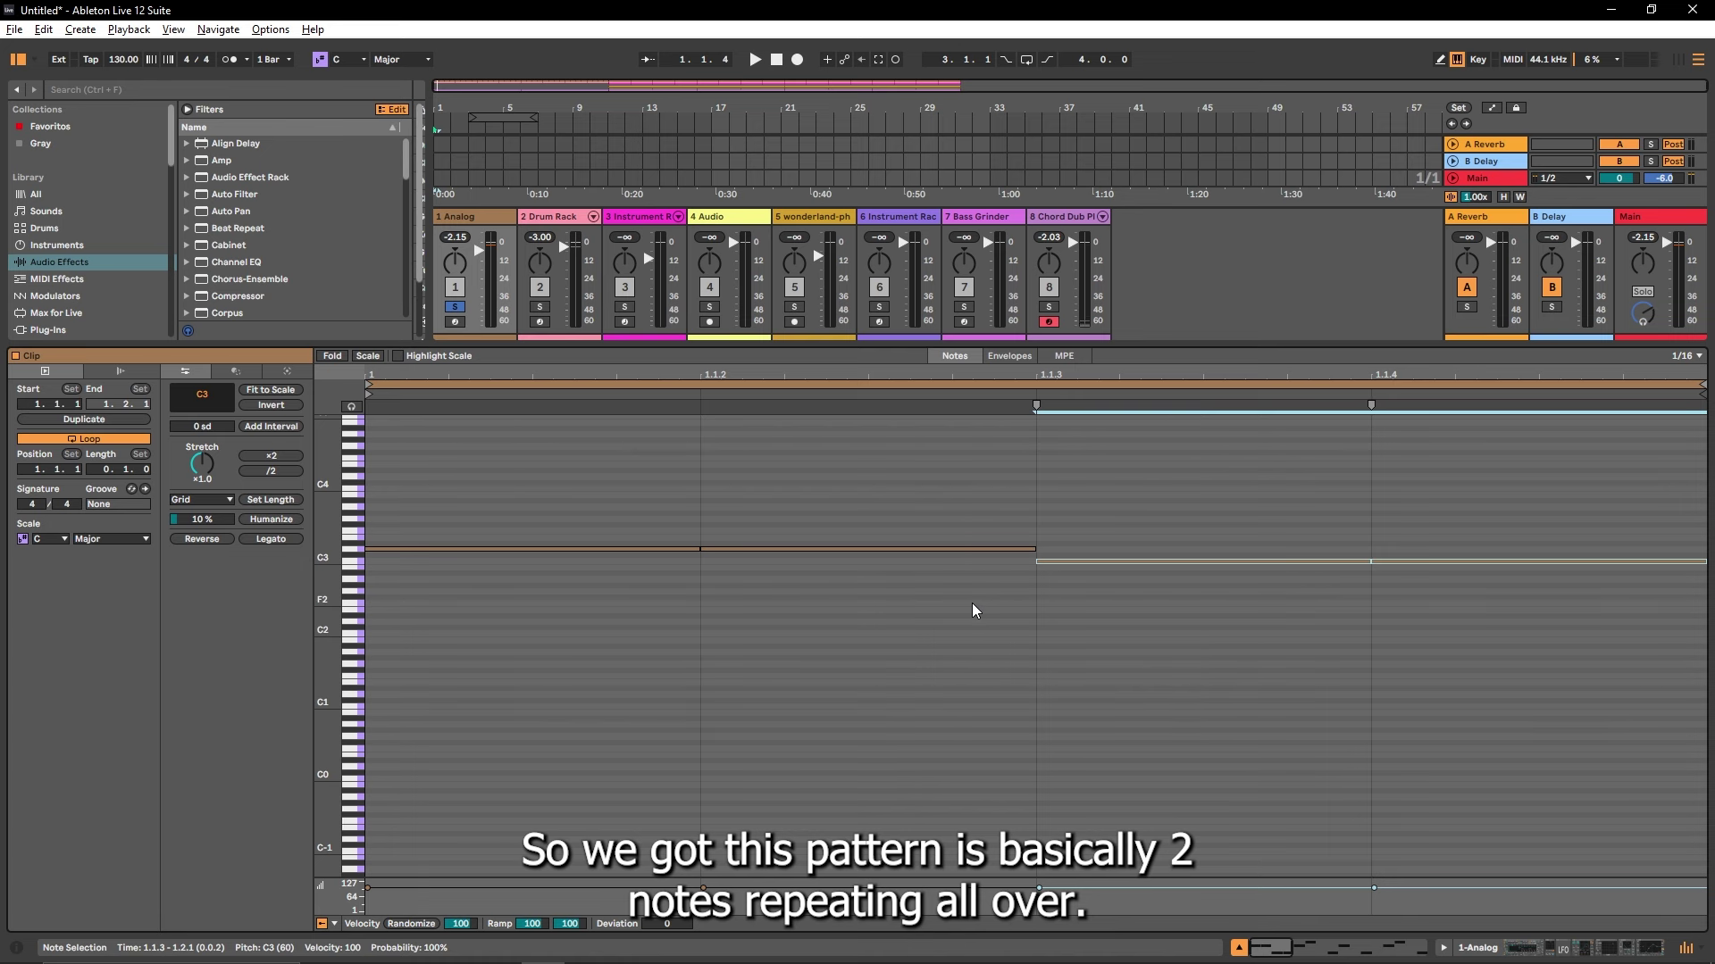
pyautogui.press('space')
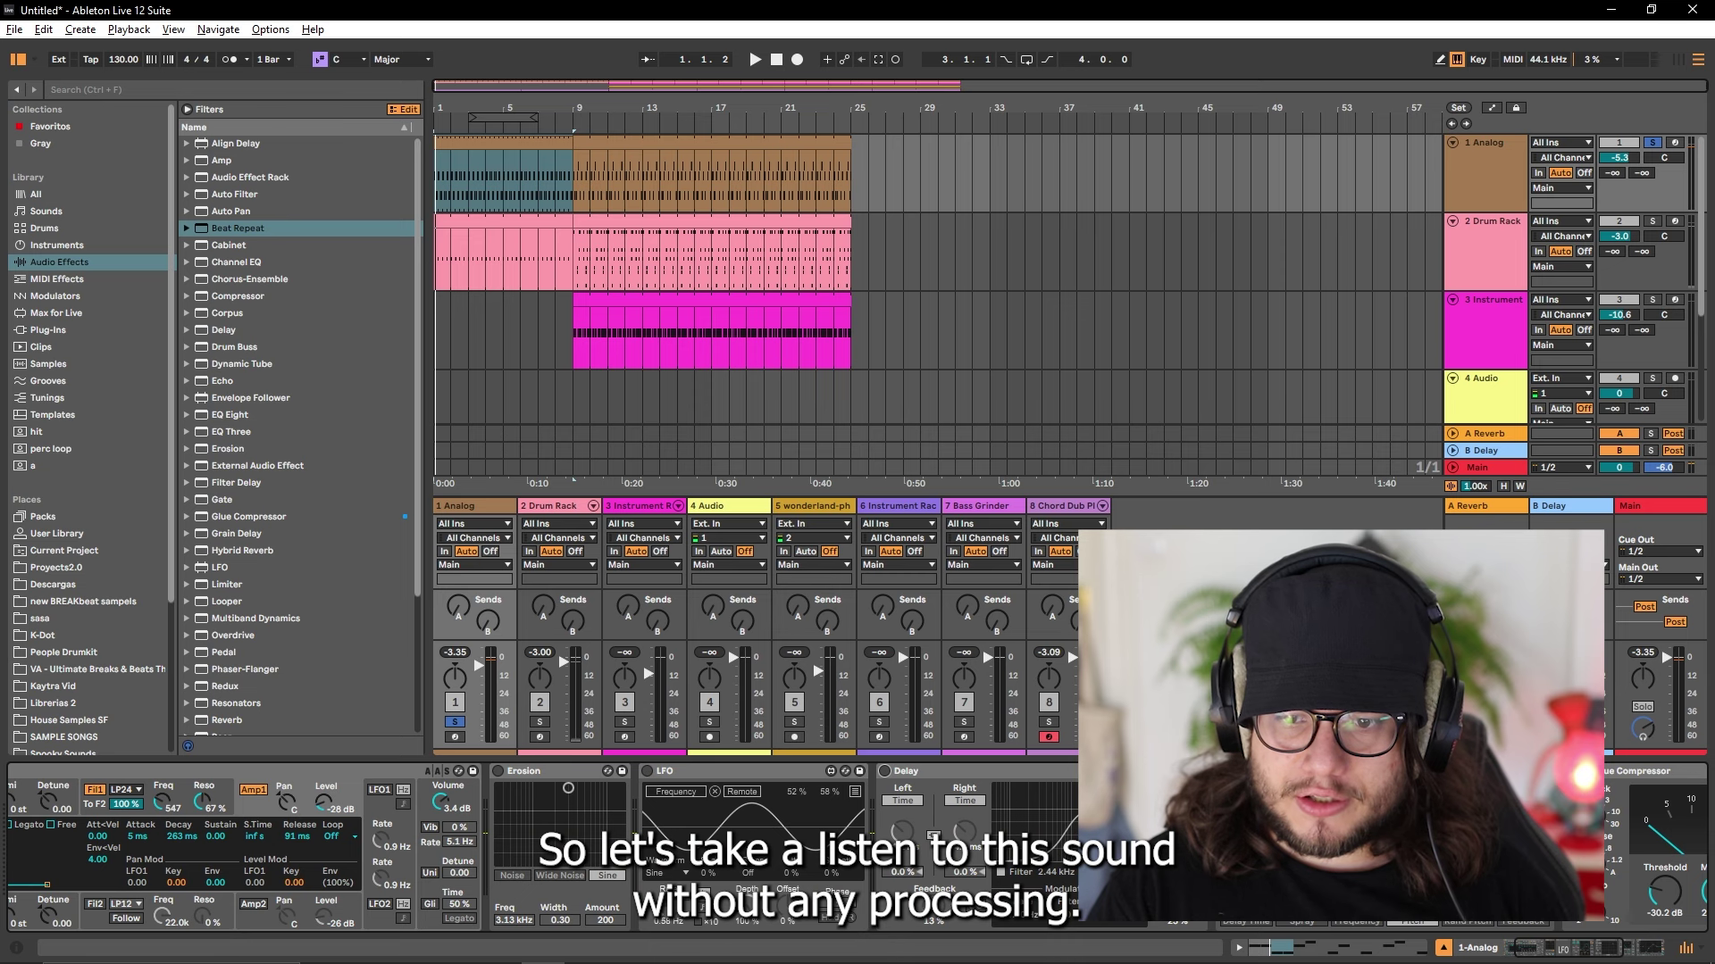
pyautogui.hscroll(2, 857, 849)
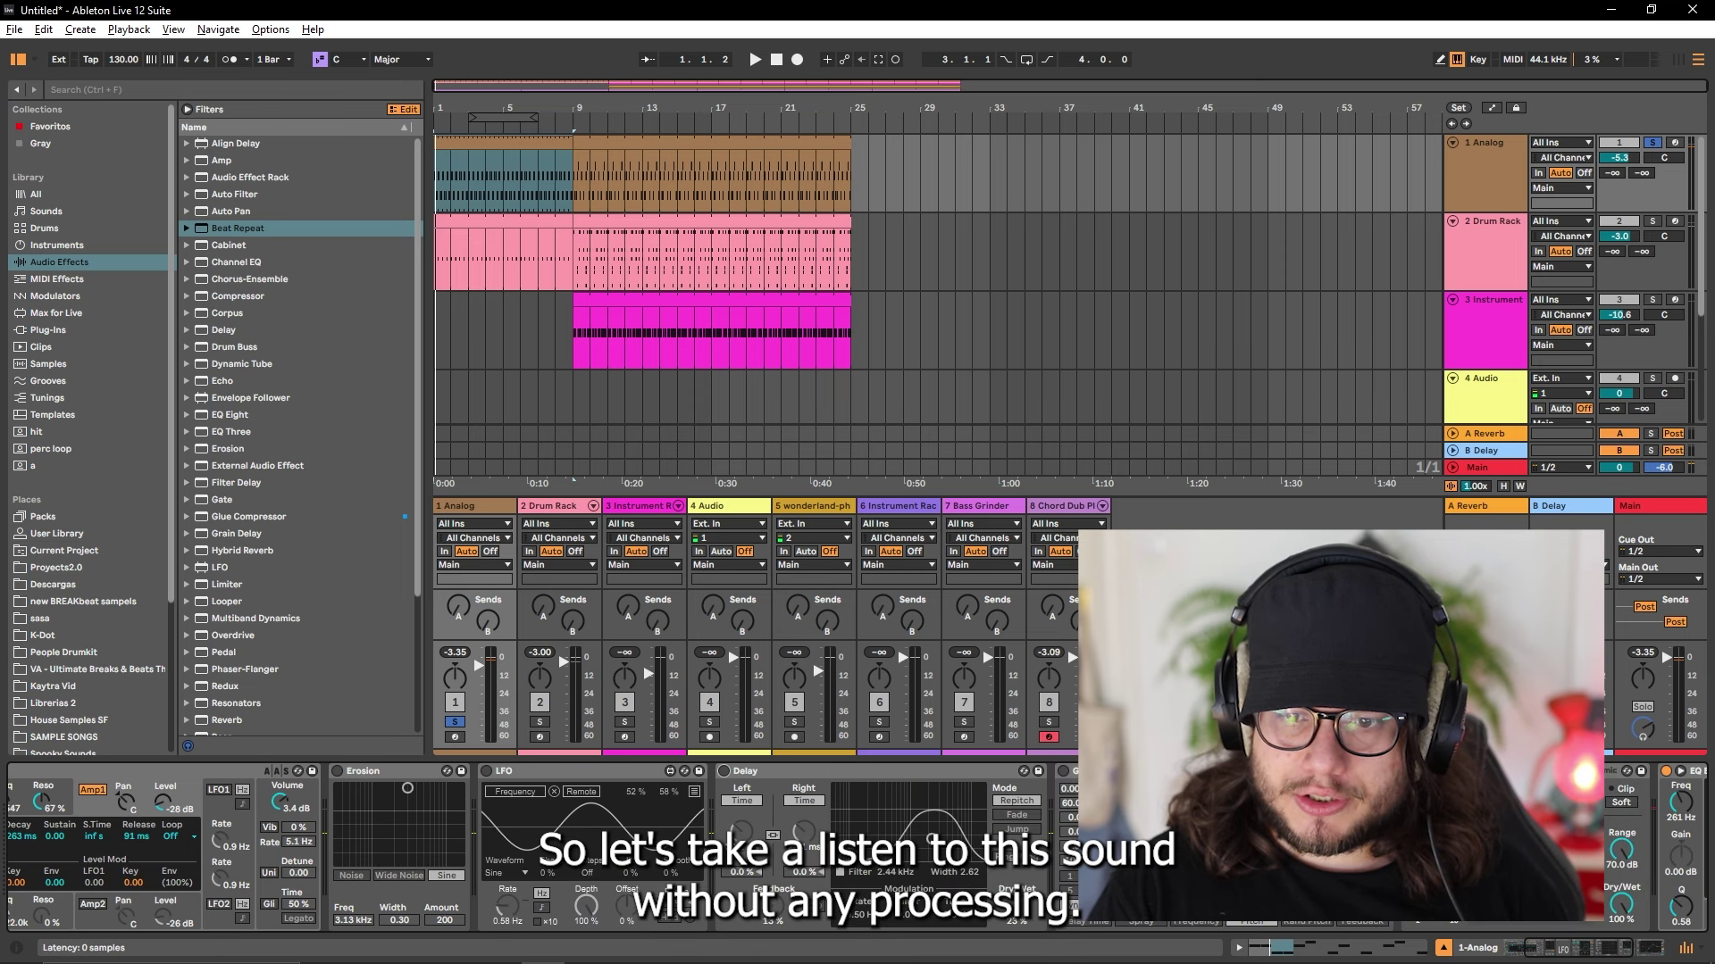
# Step: Play the drop from bar 9 and fold its clip's notes to C3, D3 and D#3
pyautogui.hscroll(5, 625, 848)
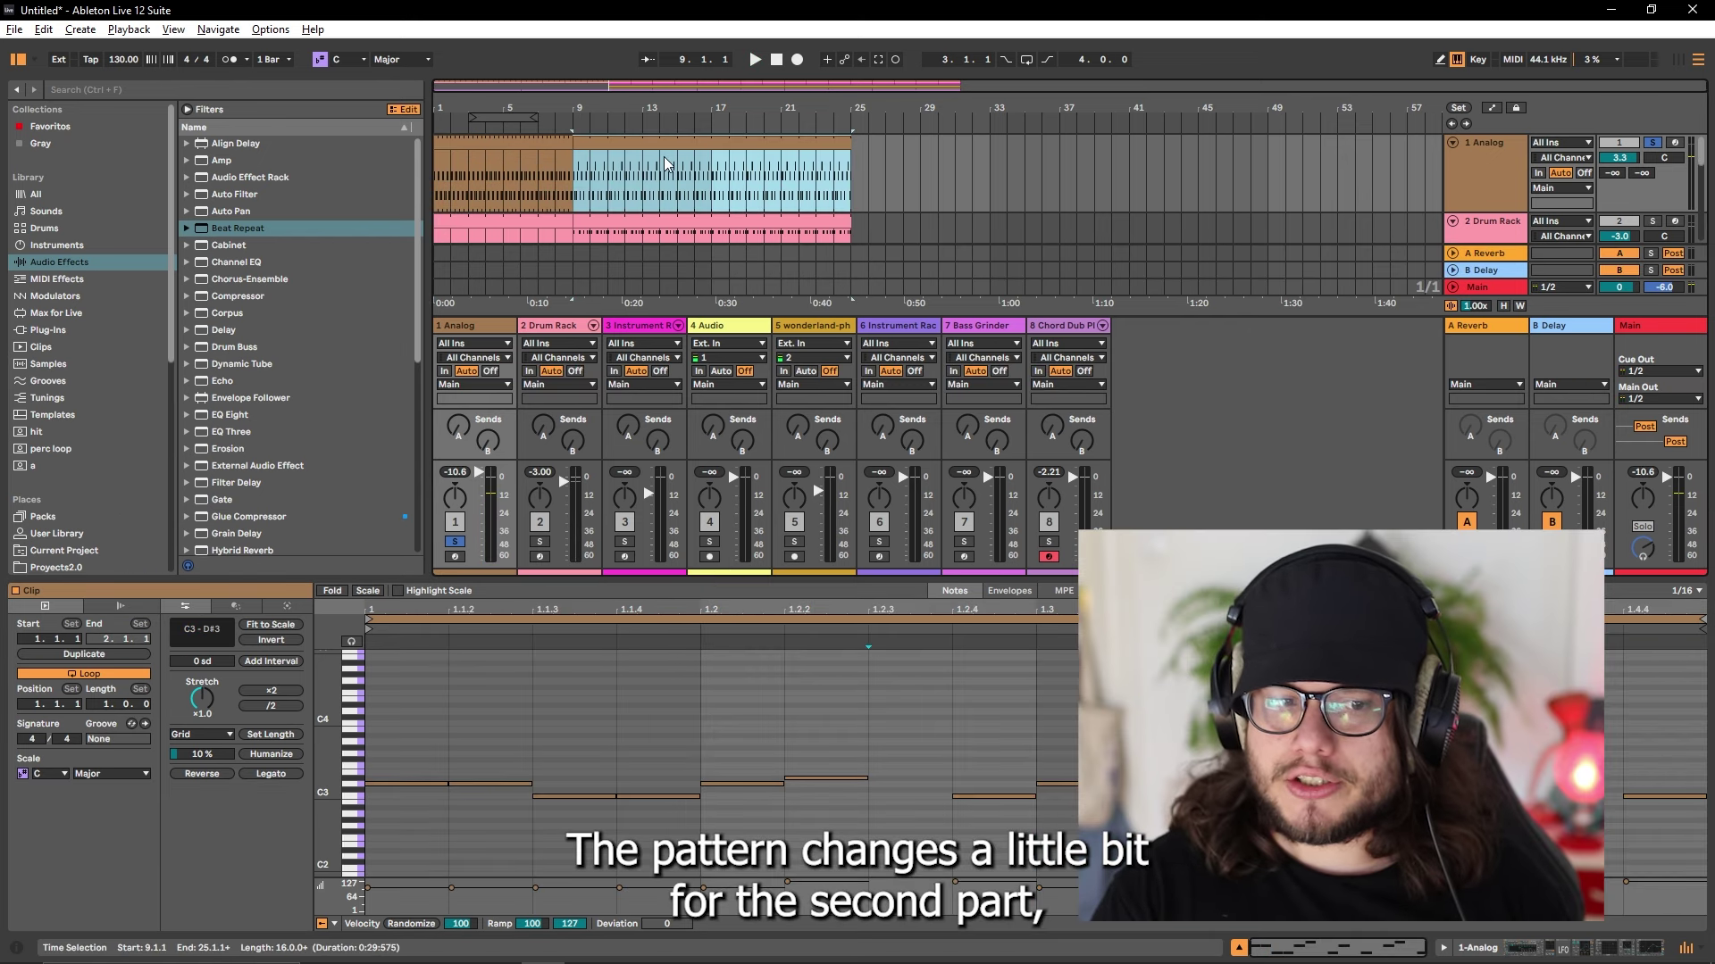
pyautogui.press('space')
pyautogui.click(970, 768)
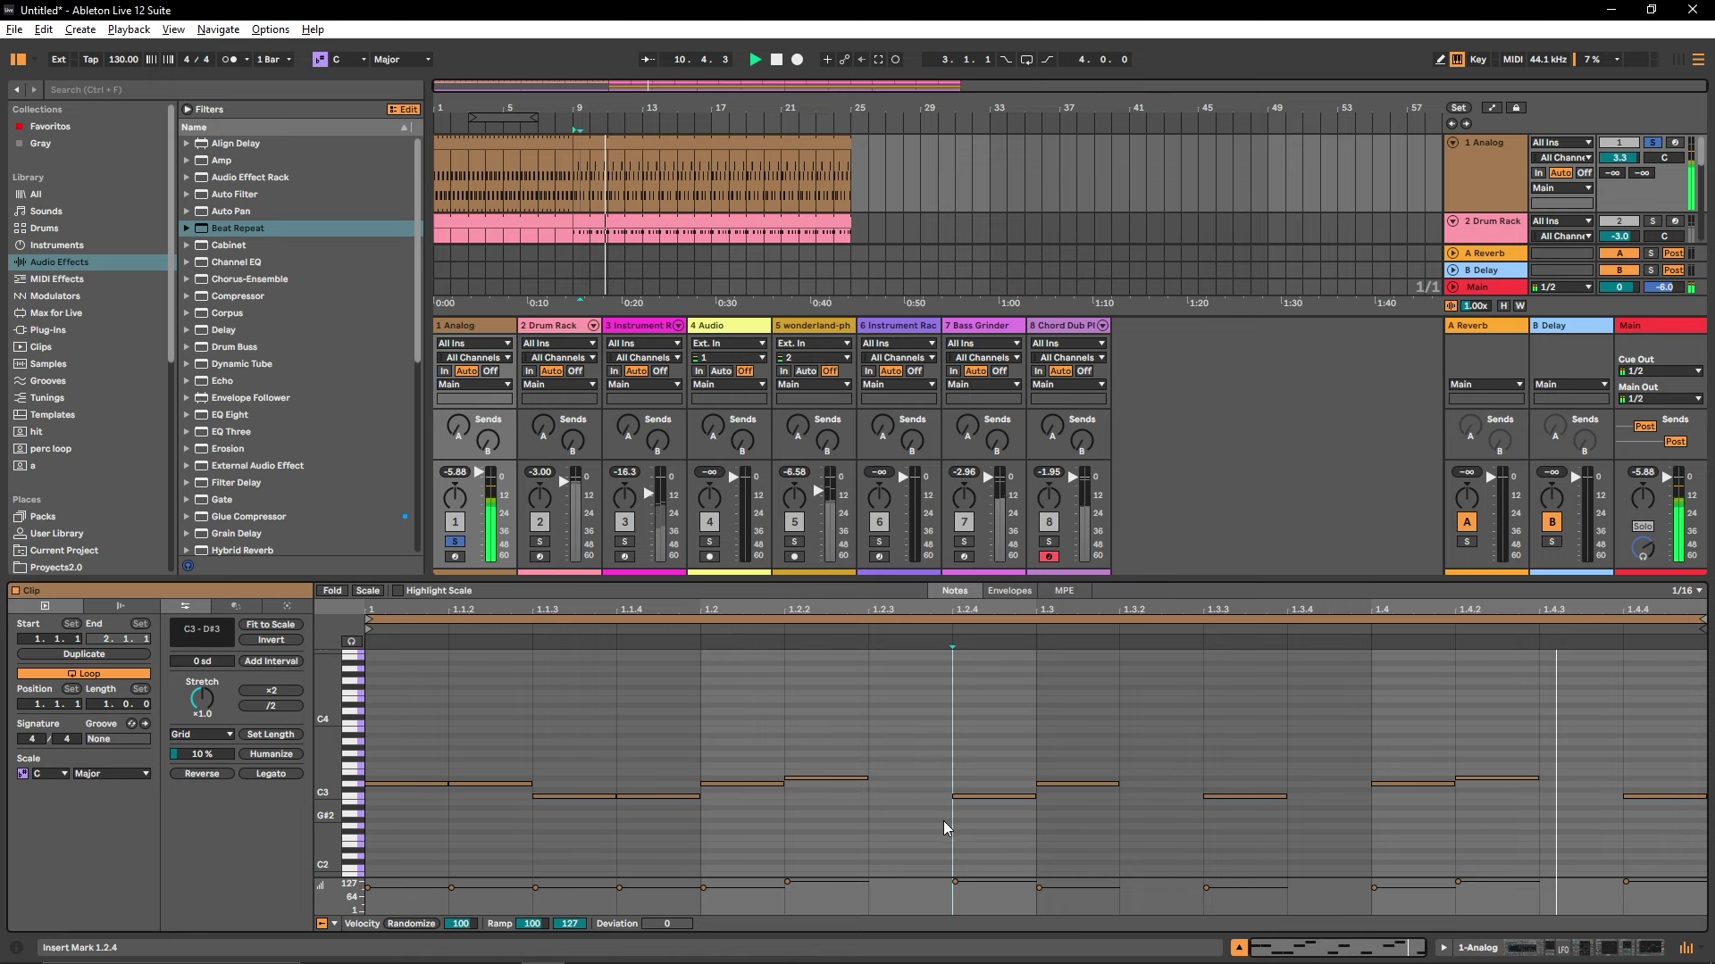
pyautogui.click(350, 777)
pyautogui.click(332, 591)
# Step: Inspect individual notes of the folded pattern and play it from a chosen position
pyautogui.click(576, 701)
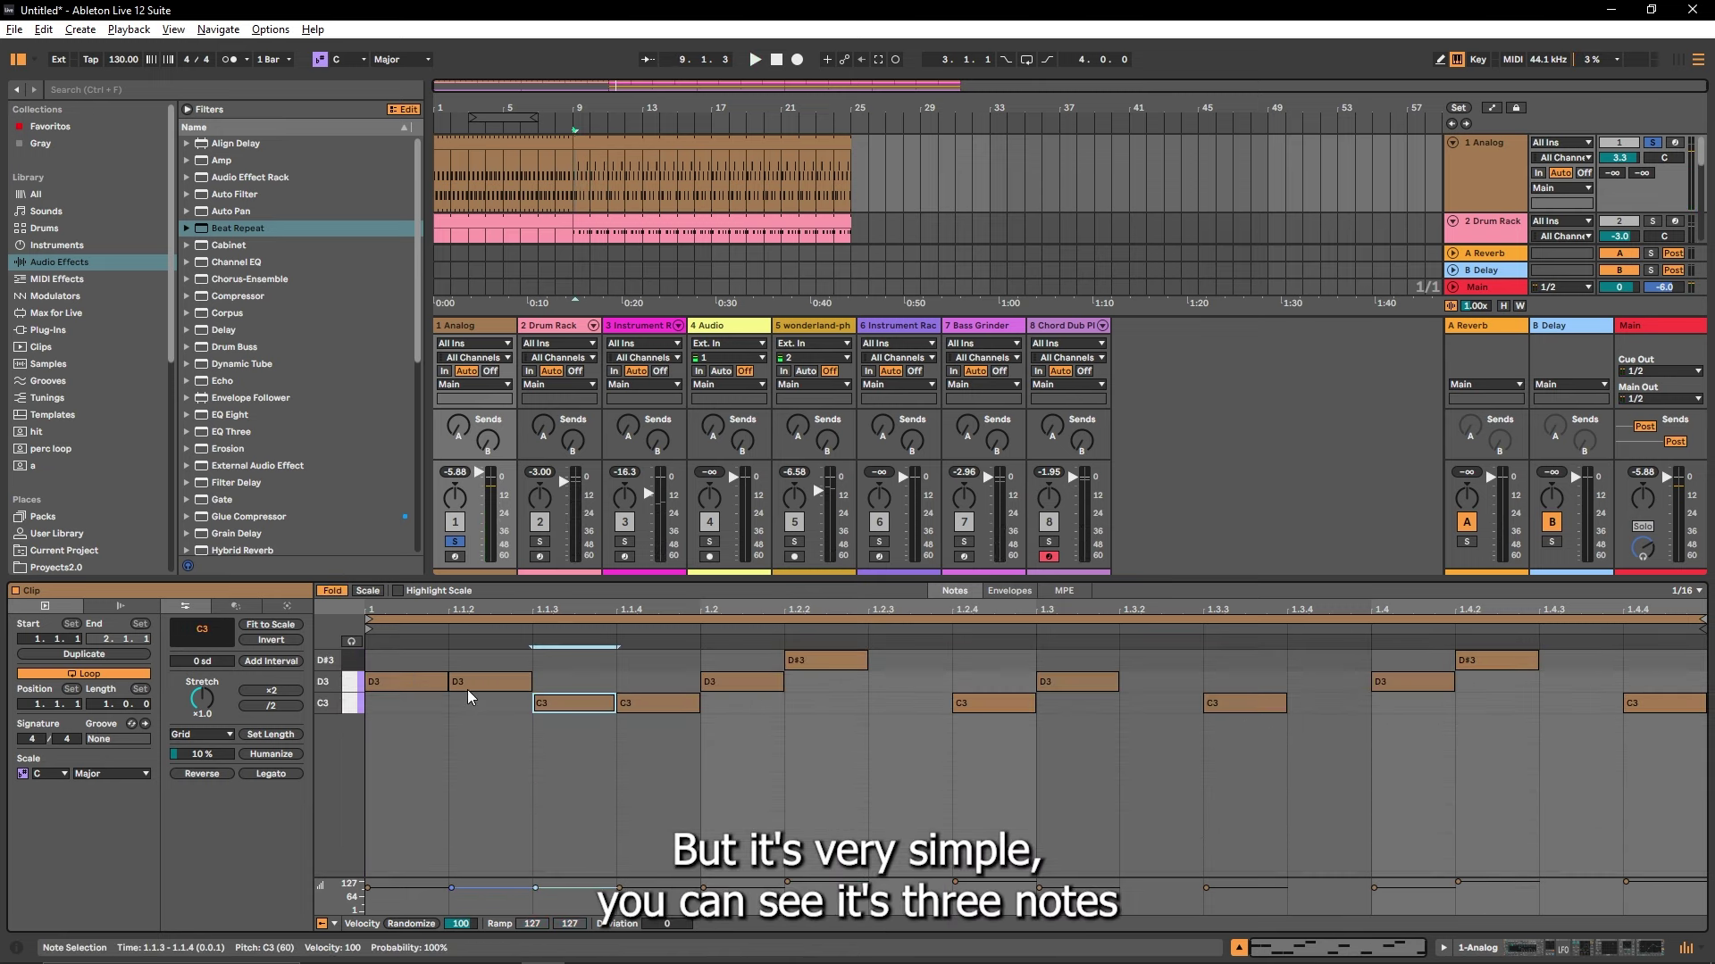
pyautogui.click(468, 687)
pyautogui.click(416, 686)
pyautogui.click(555, 706)
pyautogui.click(743, 712)
pyautogui.click(822, 664)
pyautogui.click(866, 674)
pyautogui.press('space')
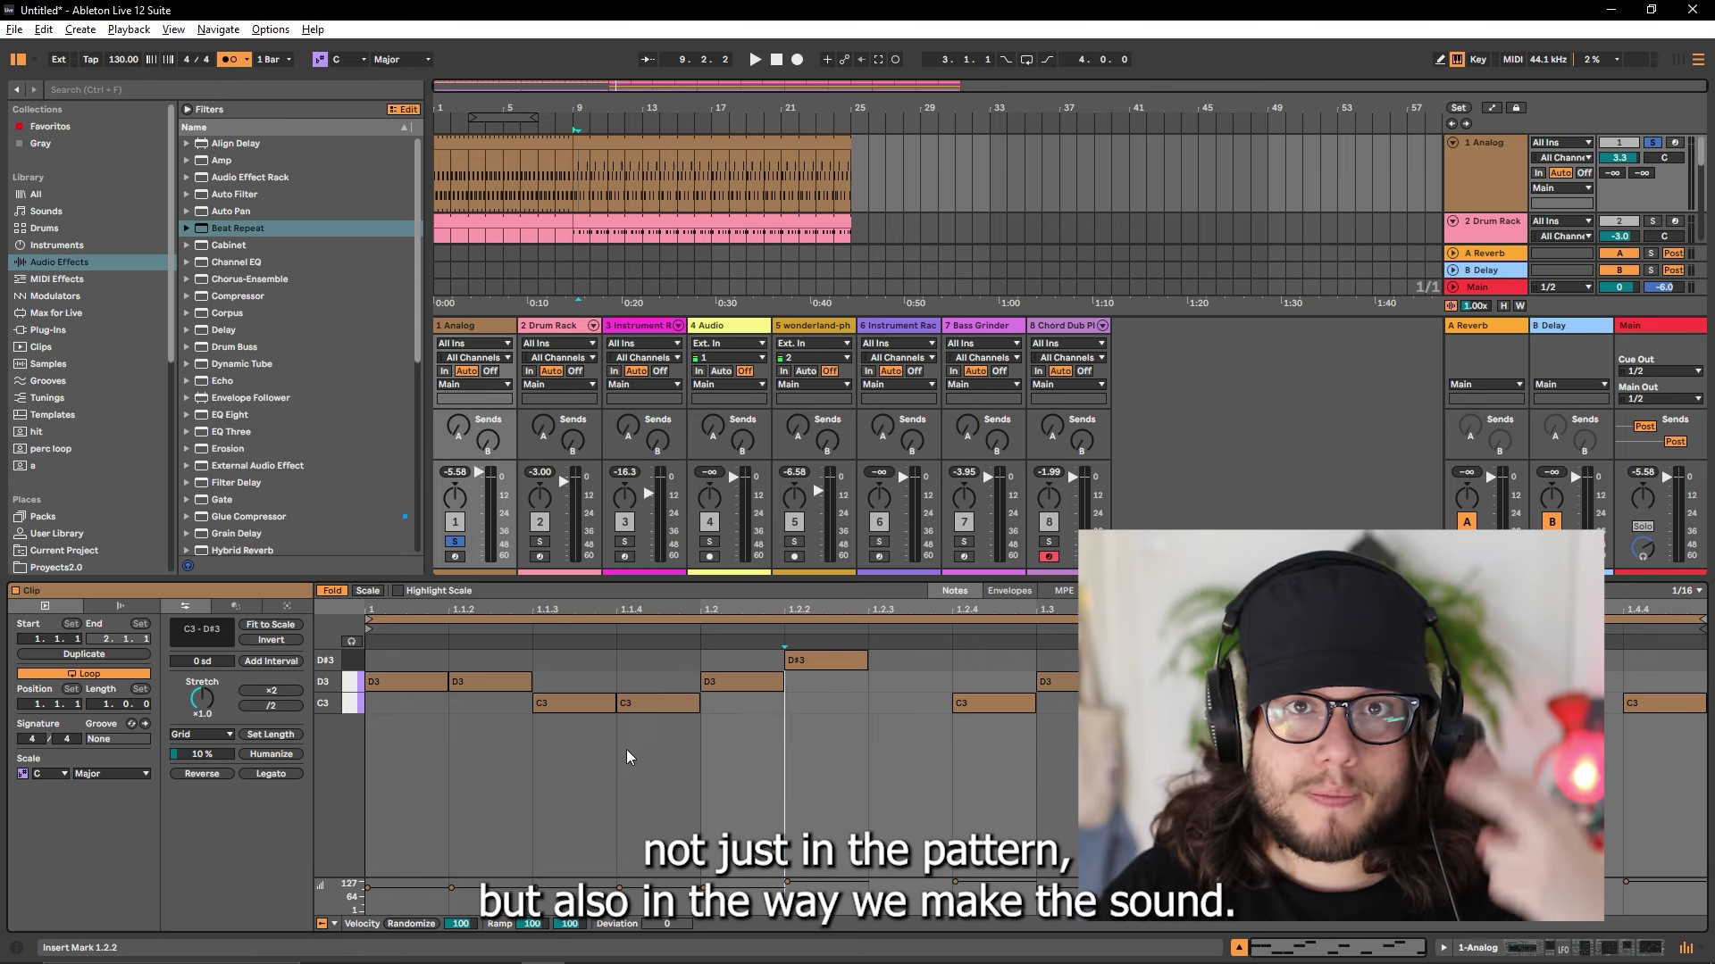
# Step: View the Analog instrument settings, then set the clip's play position at 1.1.4
pyautogui.doubleClick(1484, 189)
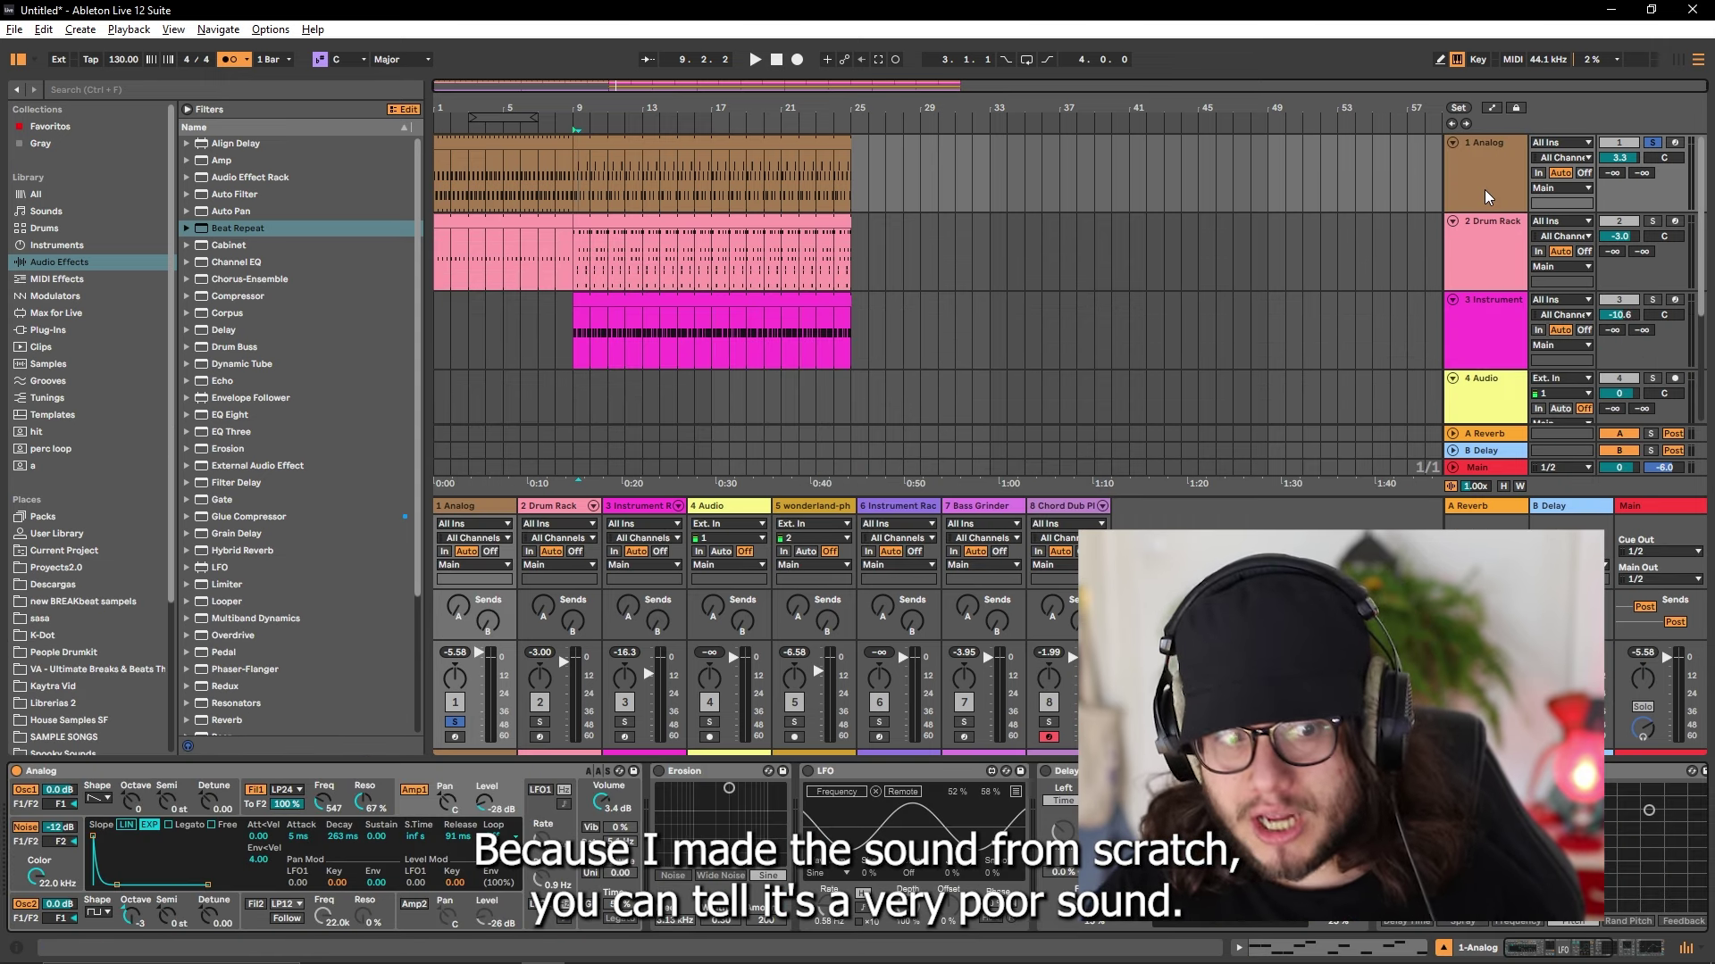
pyautogui.hotkey('shift', 'Tab')
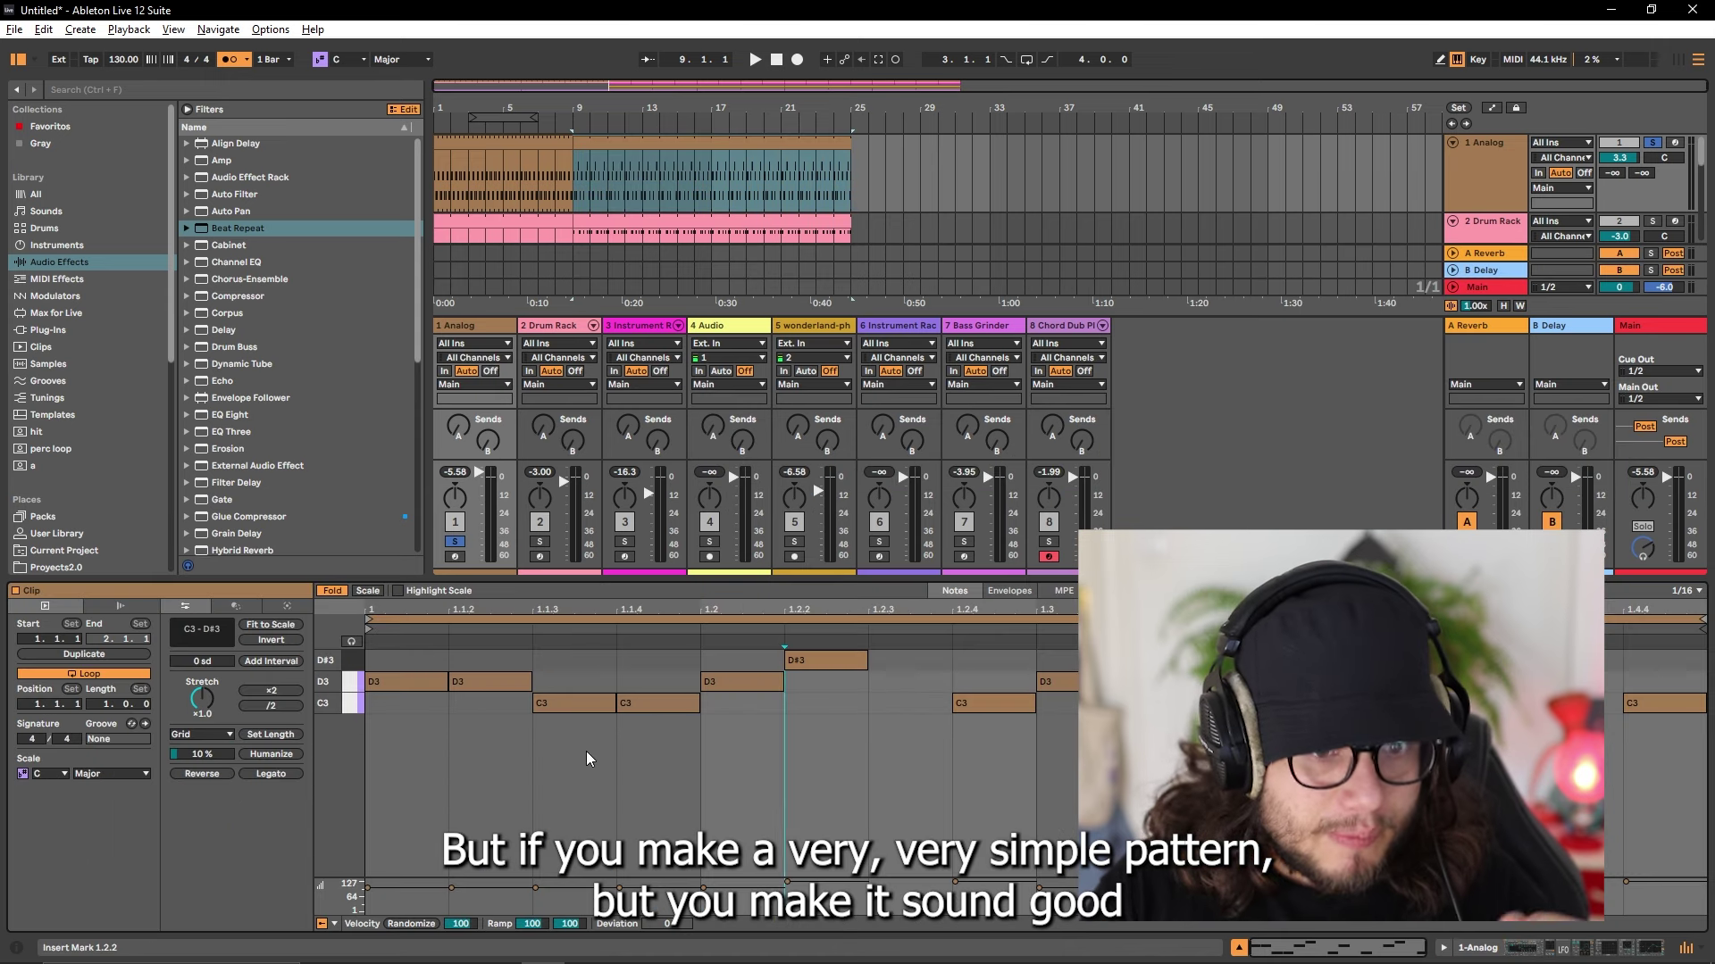
pyautogui.click(586, 752)
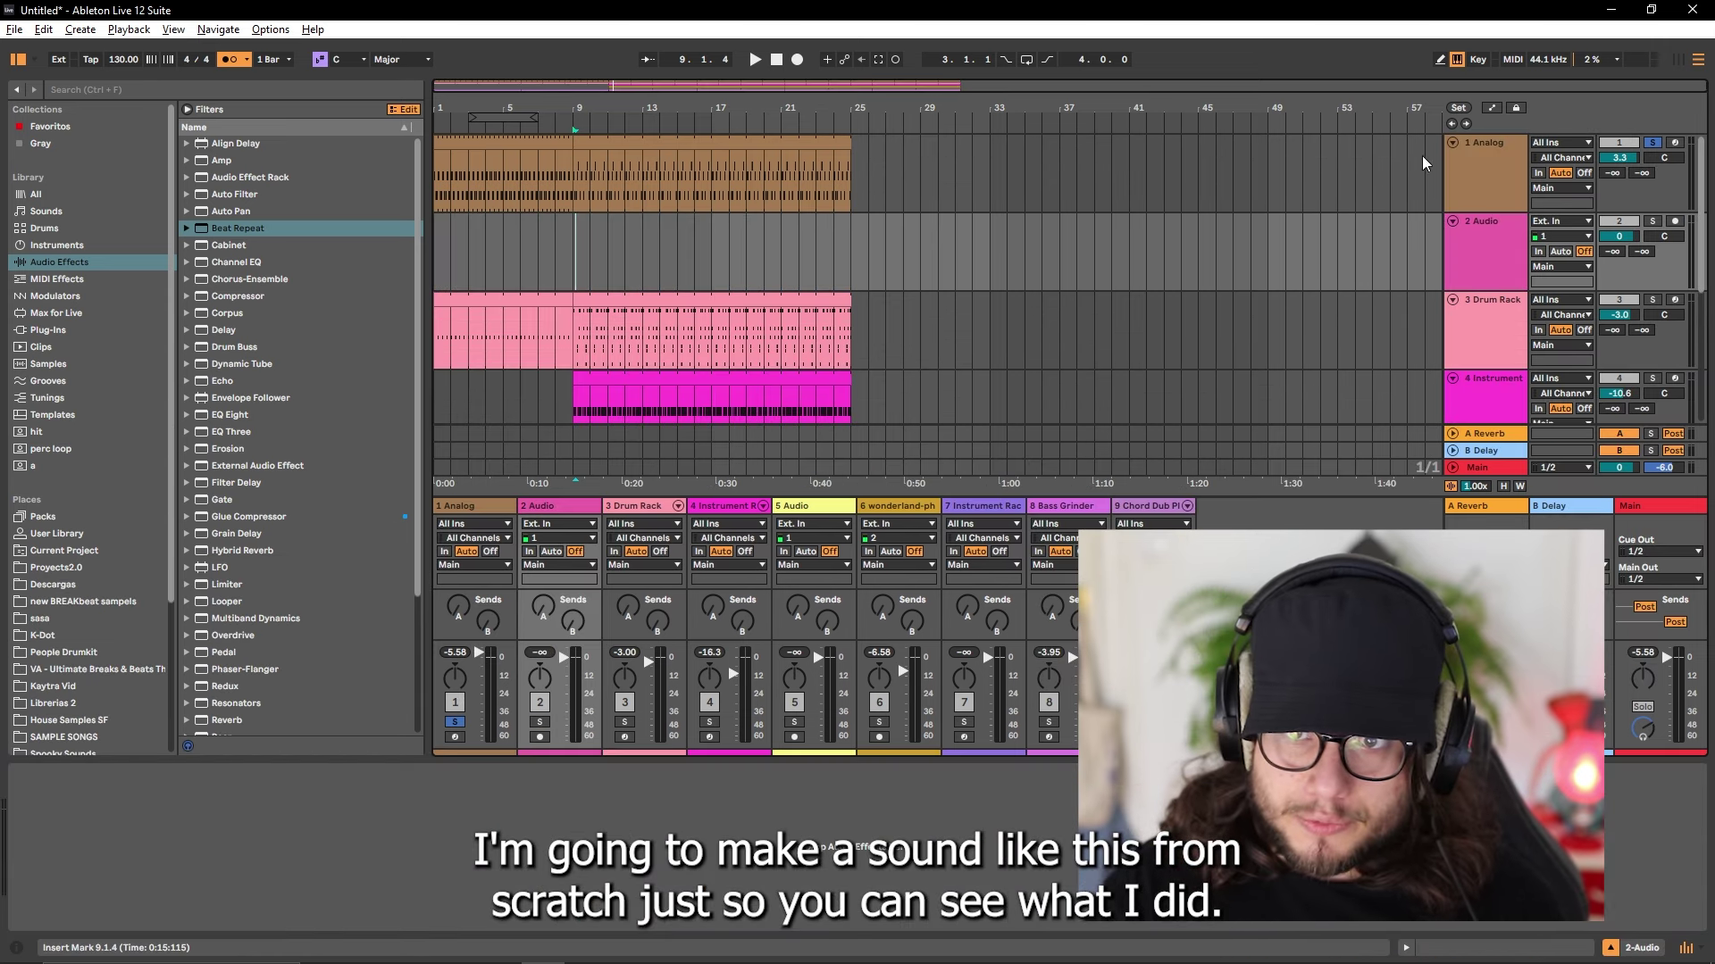
# Step: Add a new MIDI track loaded with the Analog instrument
pyautogui.hotkey('ctrl', 'shift', 't')
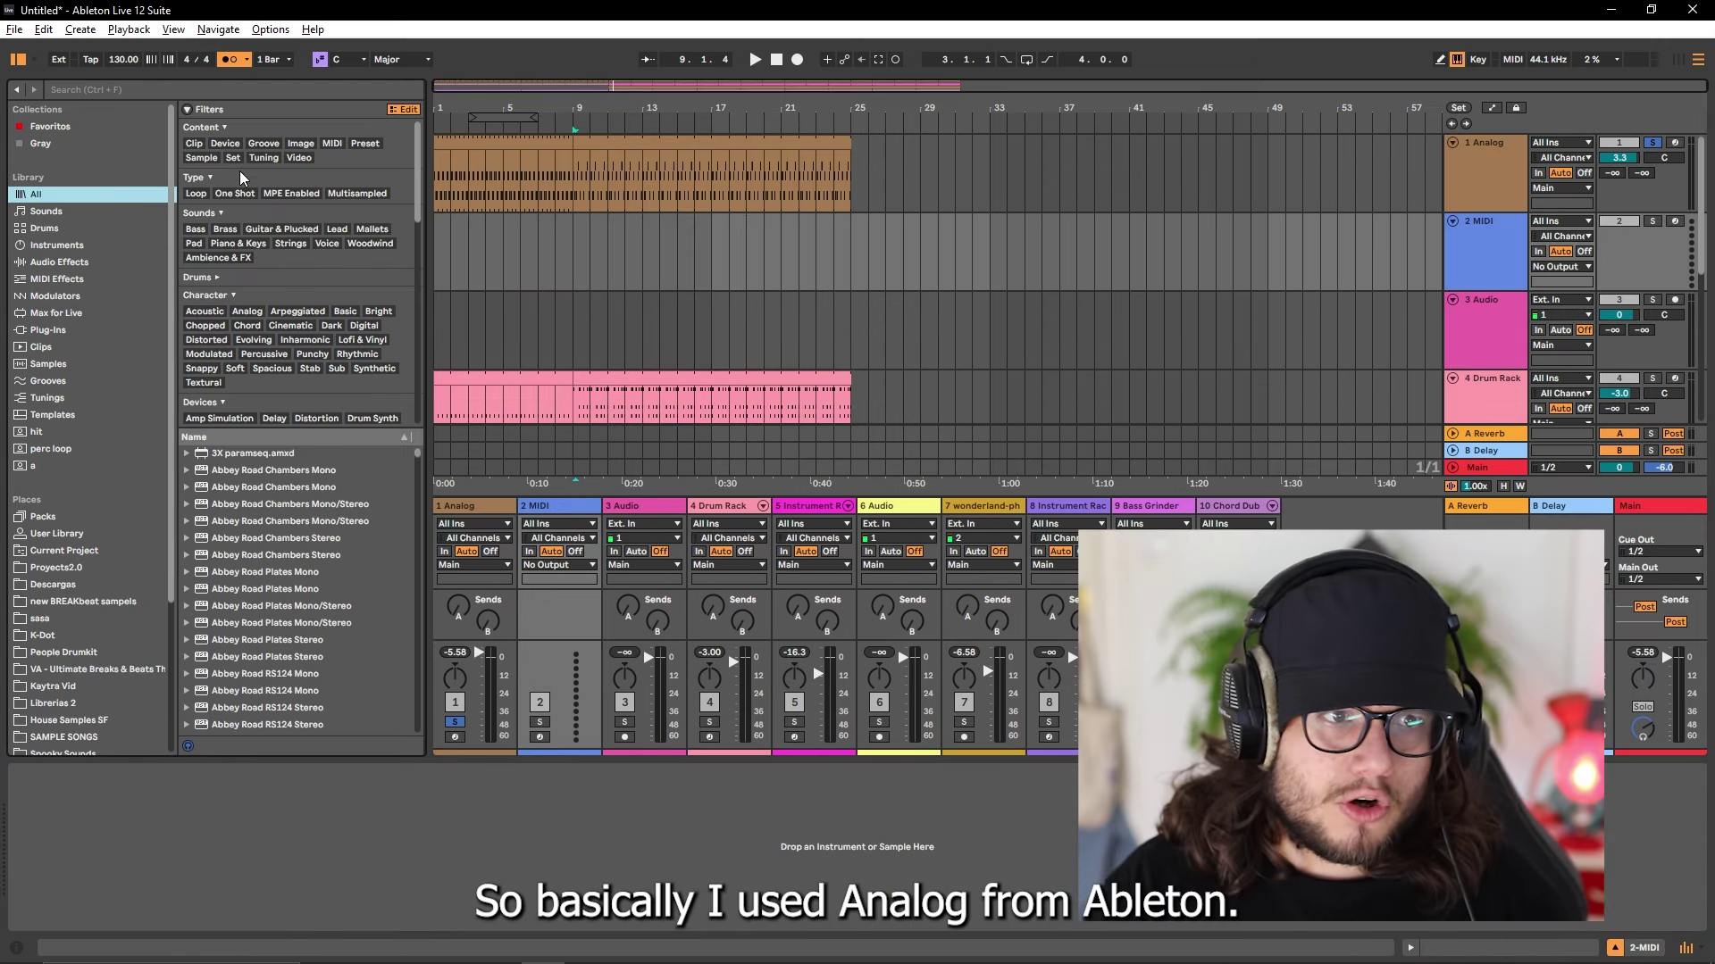
pyautogui.click(67, 208)
pyautogui.click(103, 244)
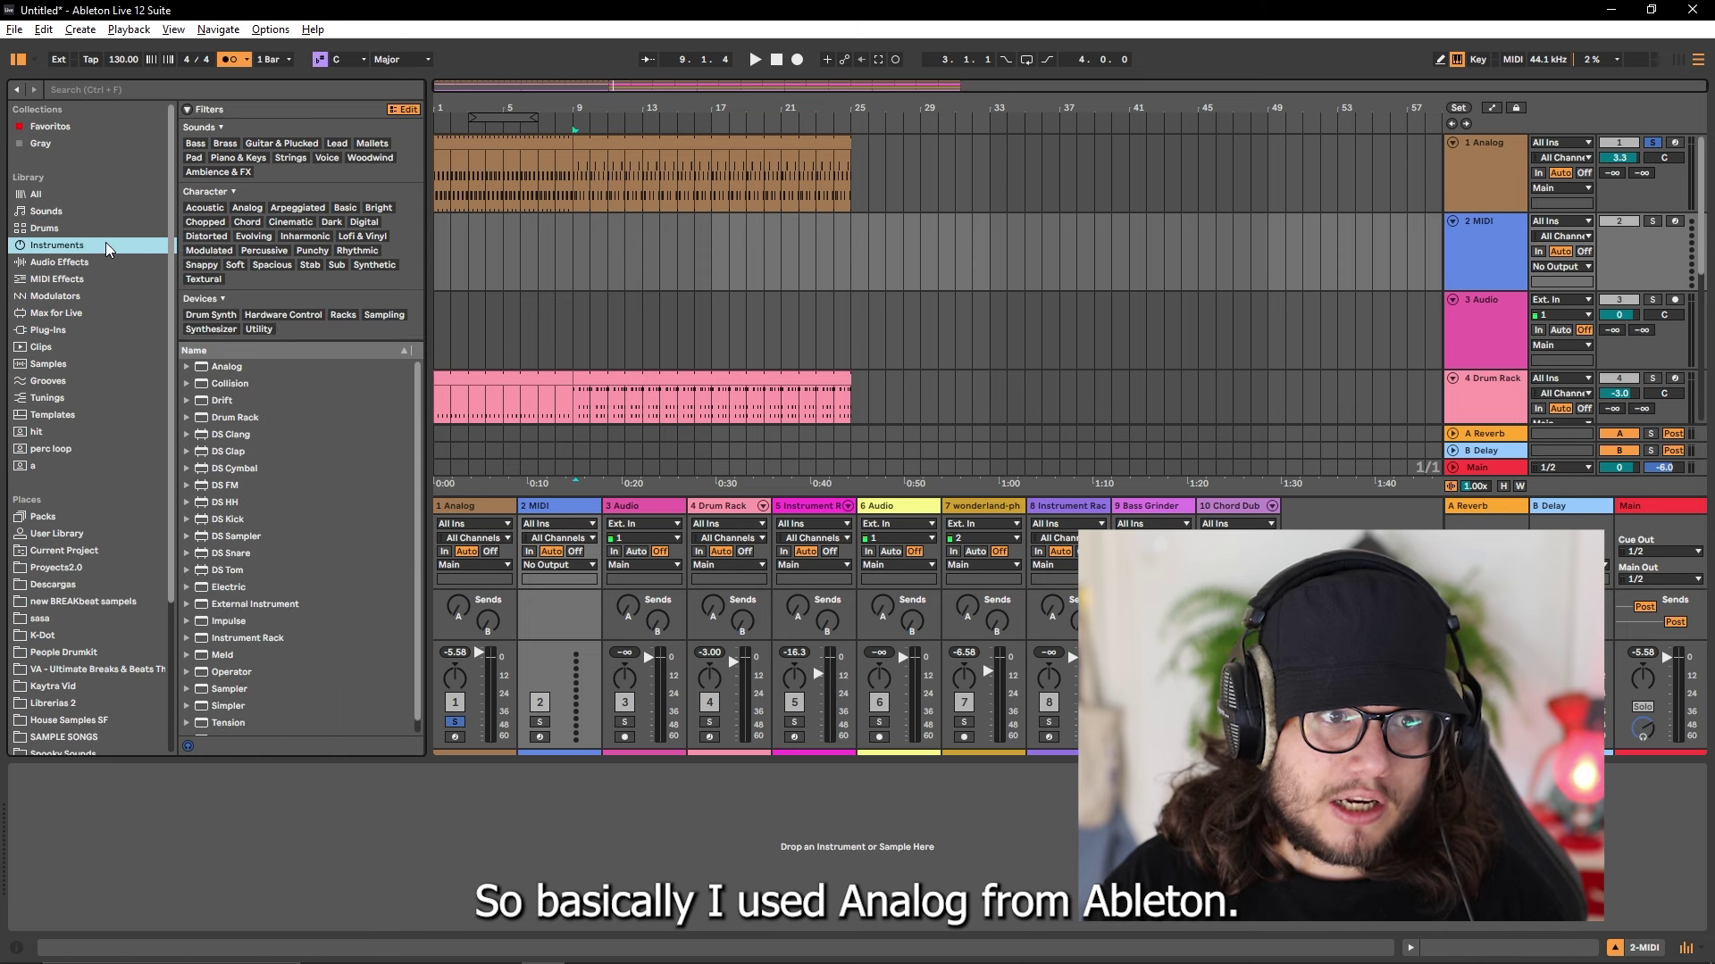
pyautogui.moveTo(227, 366); pyautogui.dragTo(474, 327)
pyautogui.moveTo(654, 256); pyautogui.dragTo(668, 252)
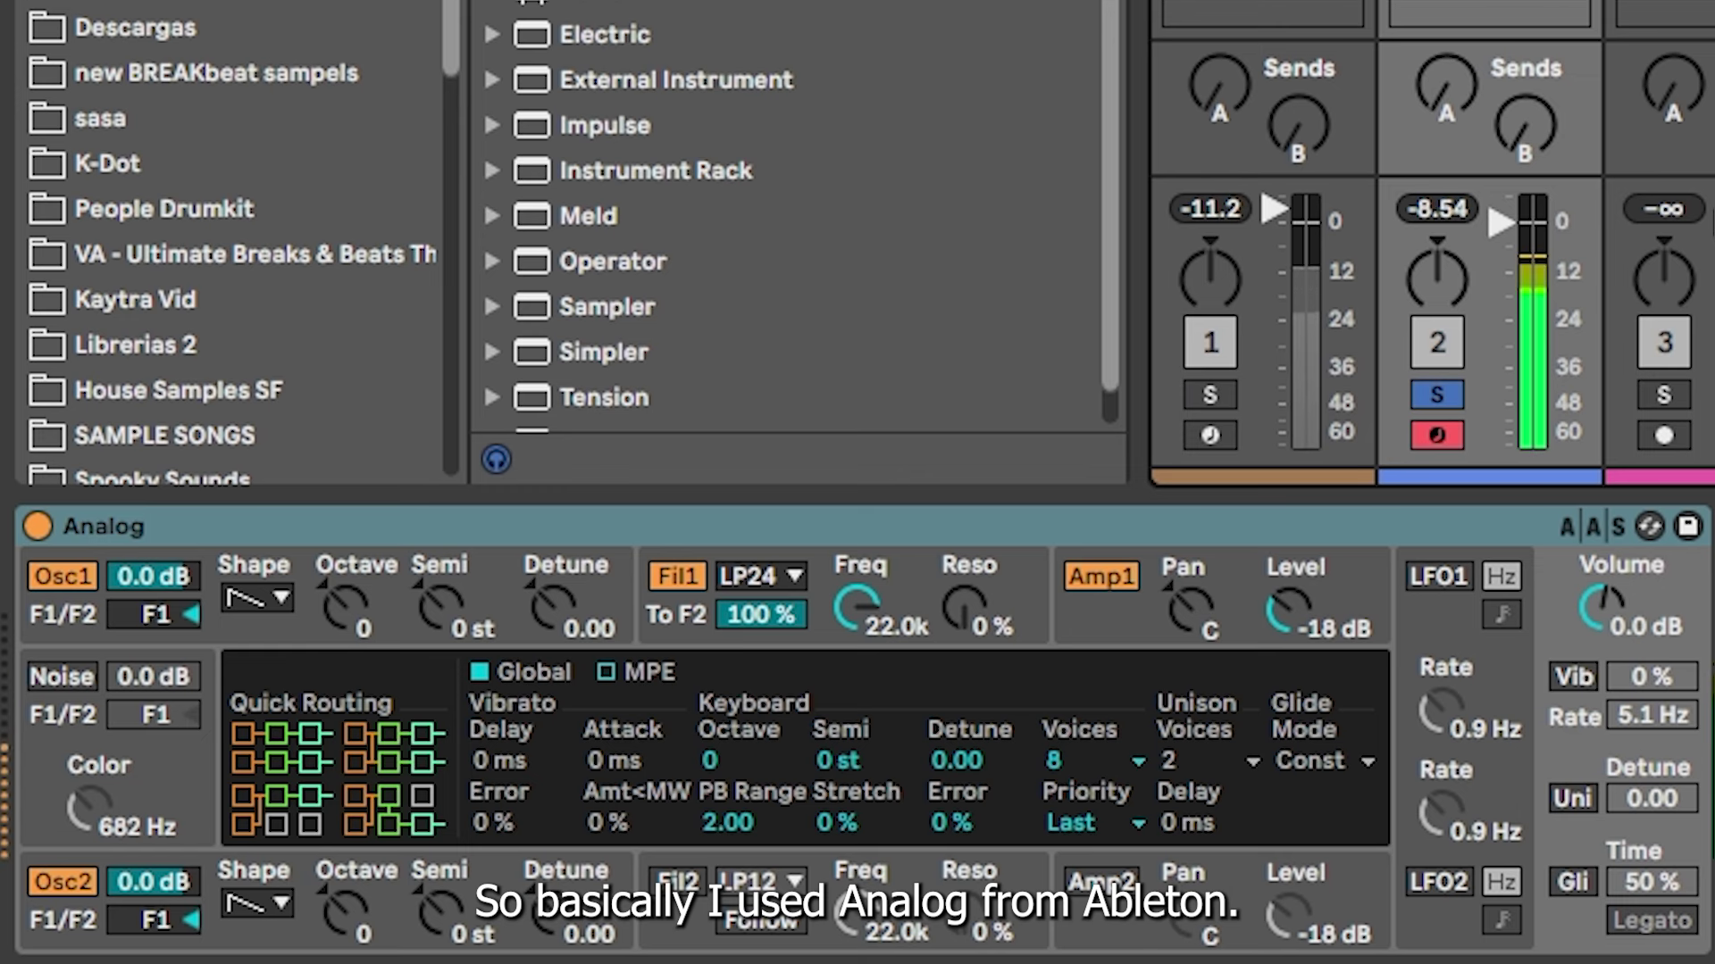
# Step: Shape the amp envelope: release 80 ms, sustain zero, decay 146 ms
pyautogui.click(1256, 564)
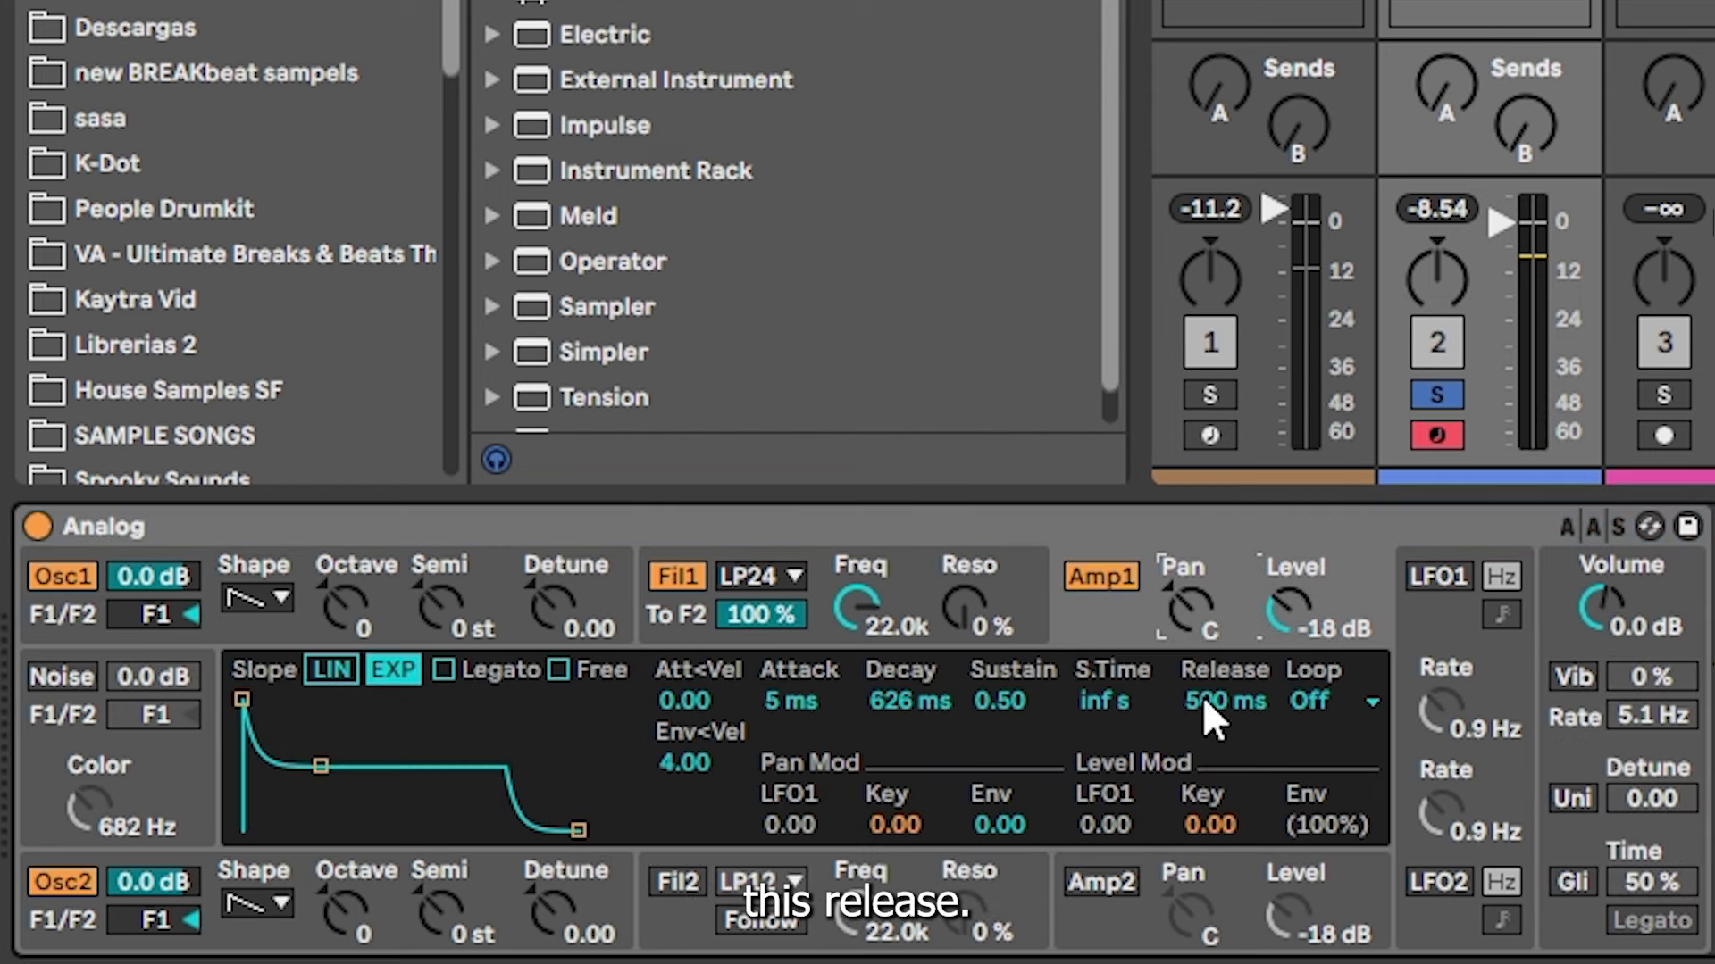
pyautogui.moveTo(1225, 700); pyautogui.dragTo(1226, 715)
pyautogui.moveTo(320, 765); pyautogui.dragTo(293, 831)
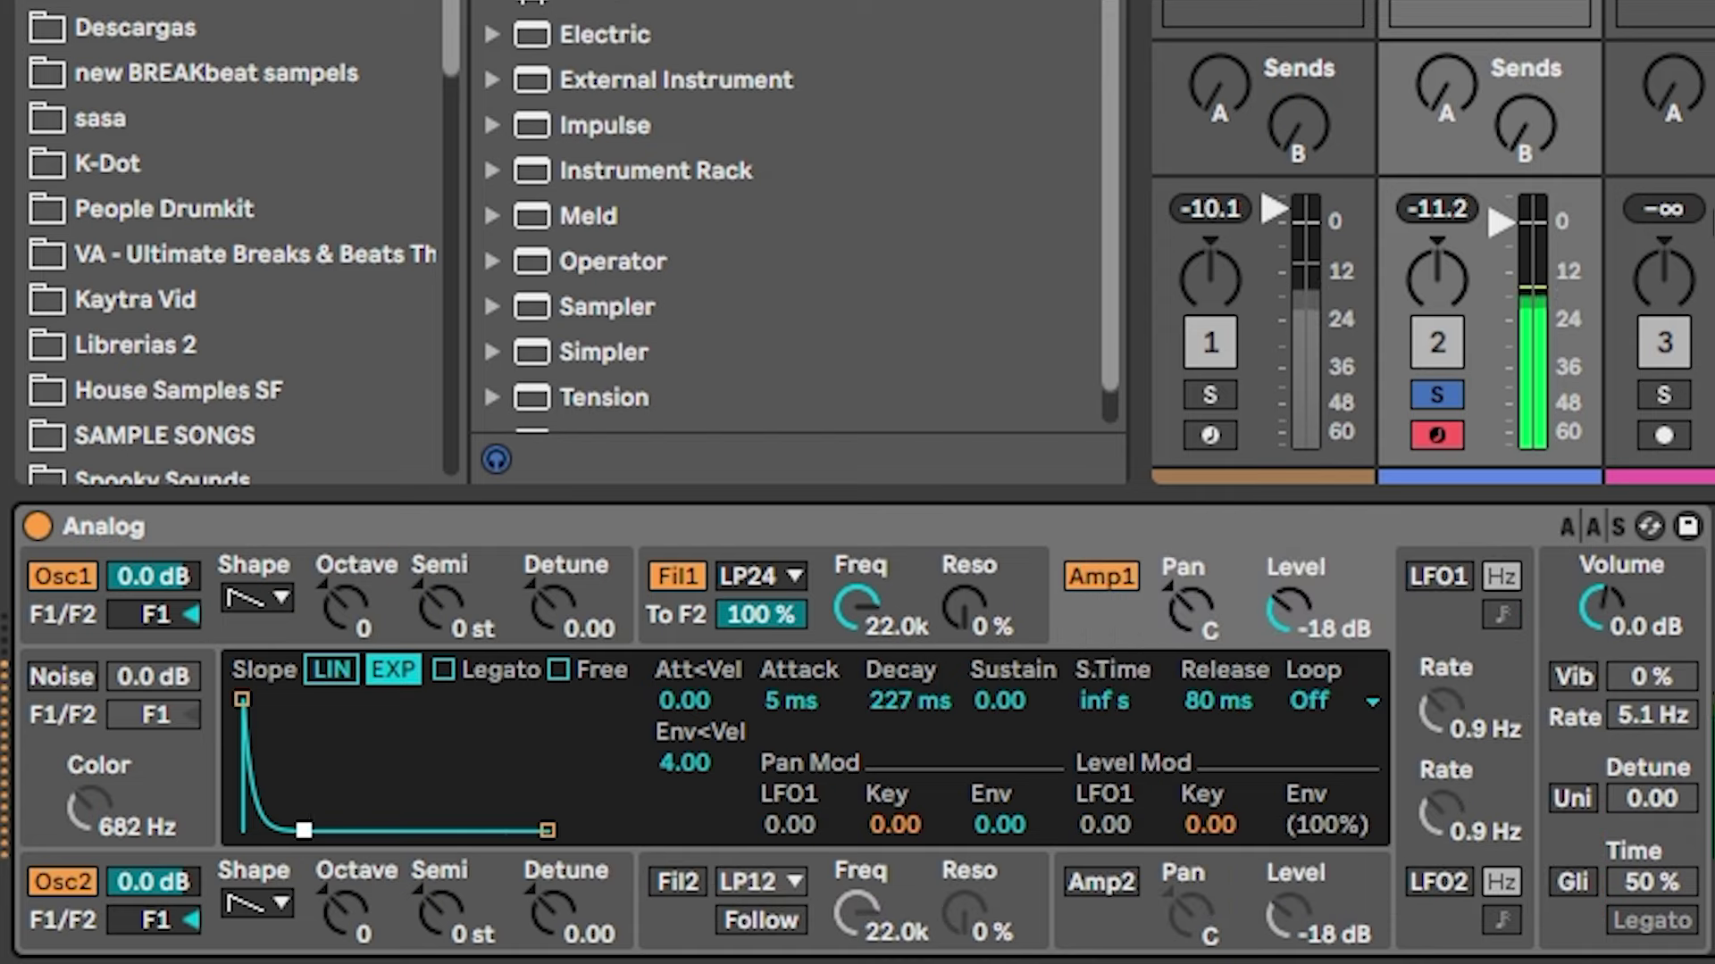
pyautogui.moveTo(292, 831); pyautogui.dragTo(297, 830)
# Step: Turn on the noise source with 22.0 kHz colour at -13 dB
pyautogui.click(61, 676)
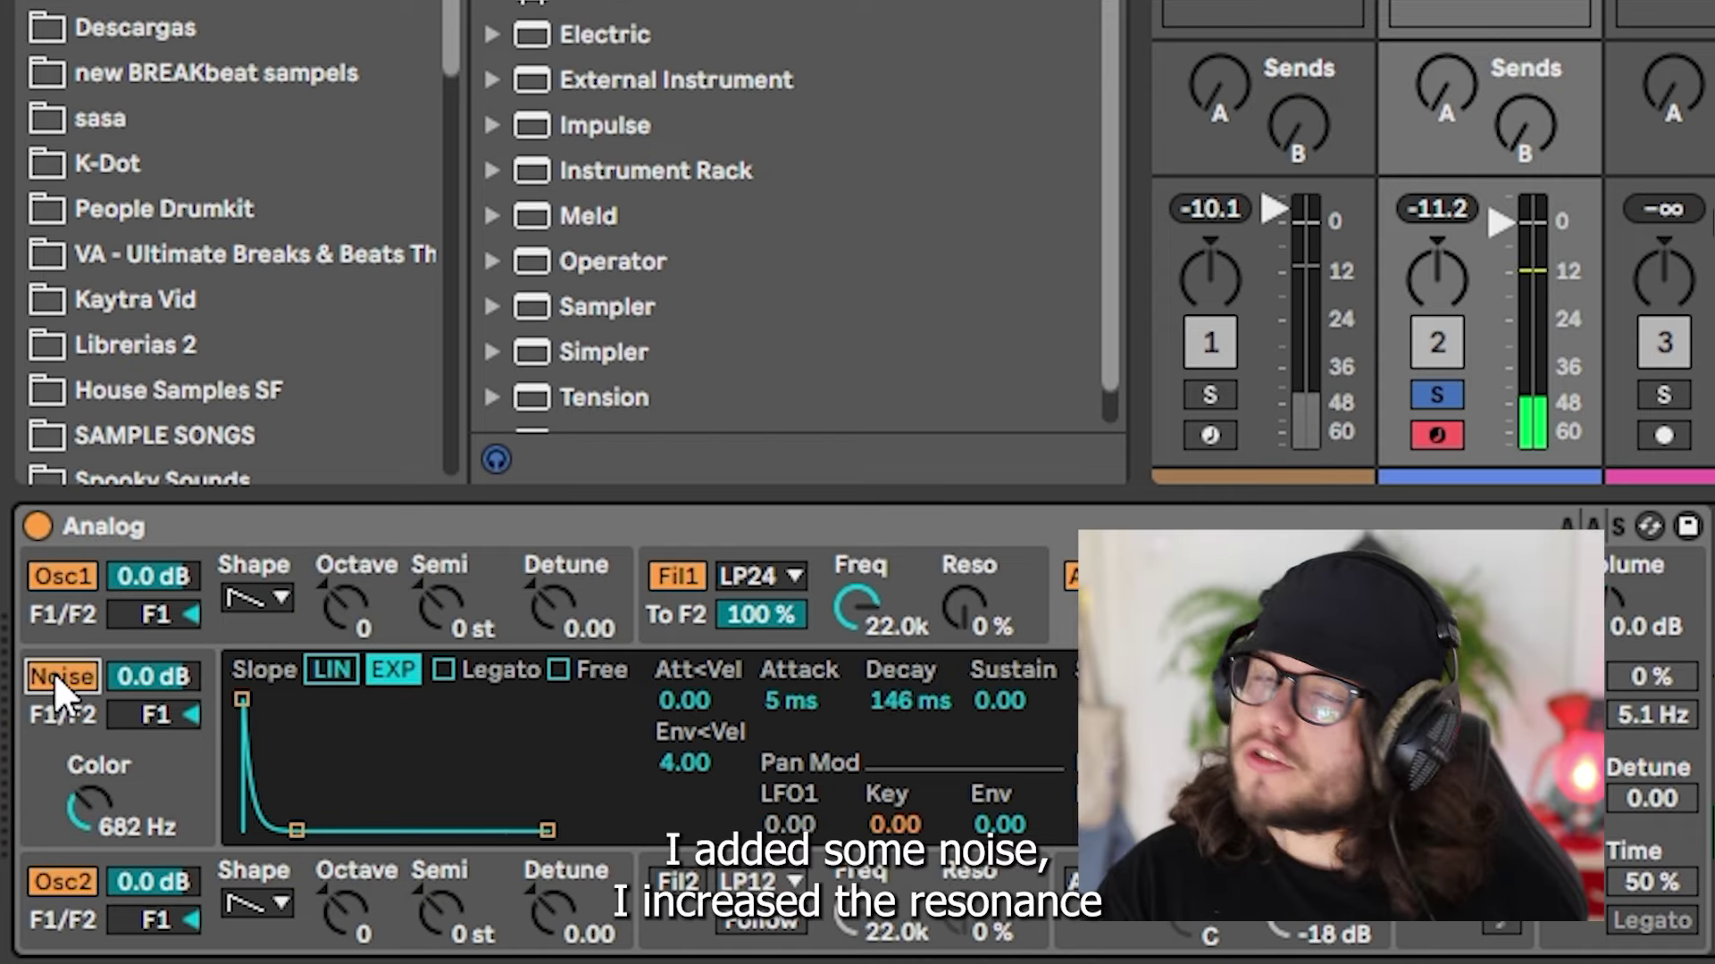
pyautogui.moveTo(152, 676); pyautogui.dragTo(152, 696)
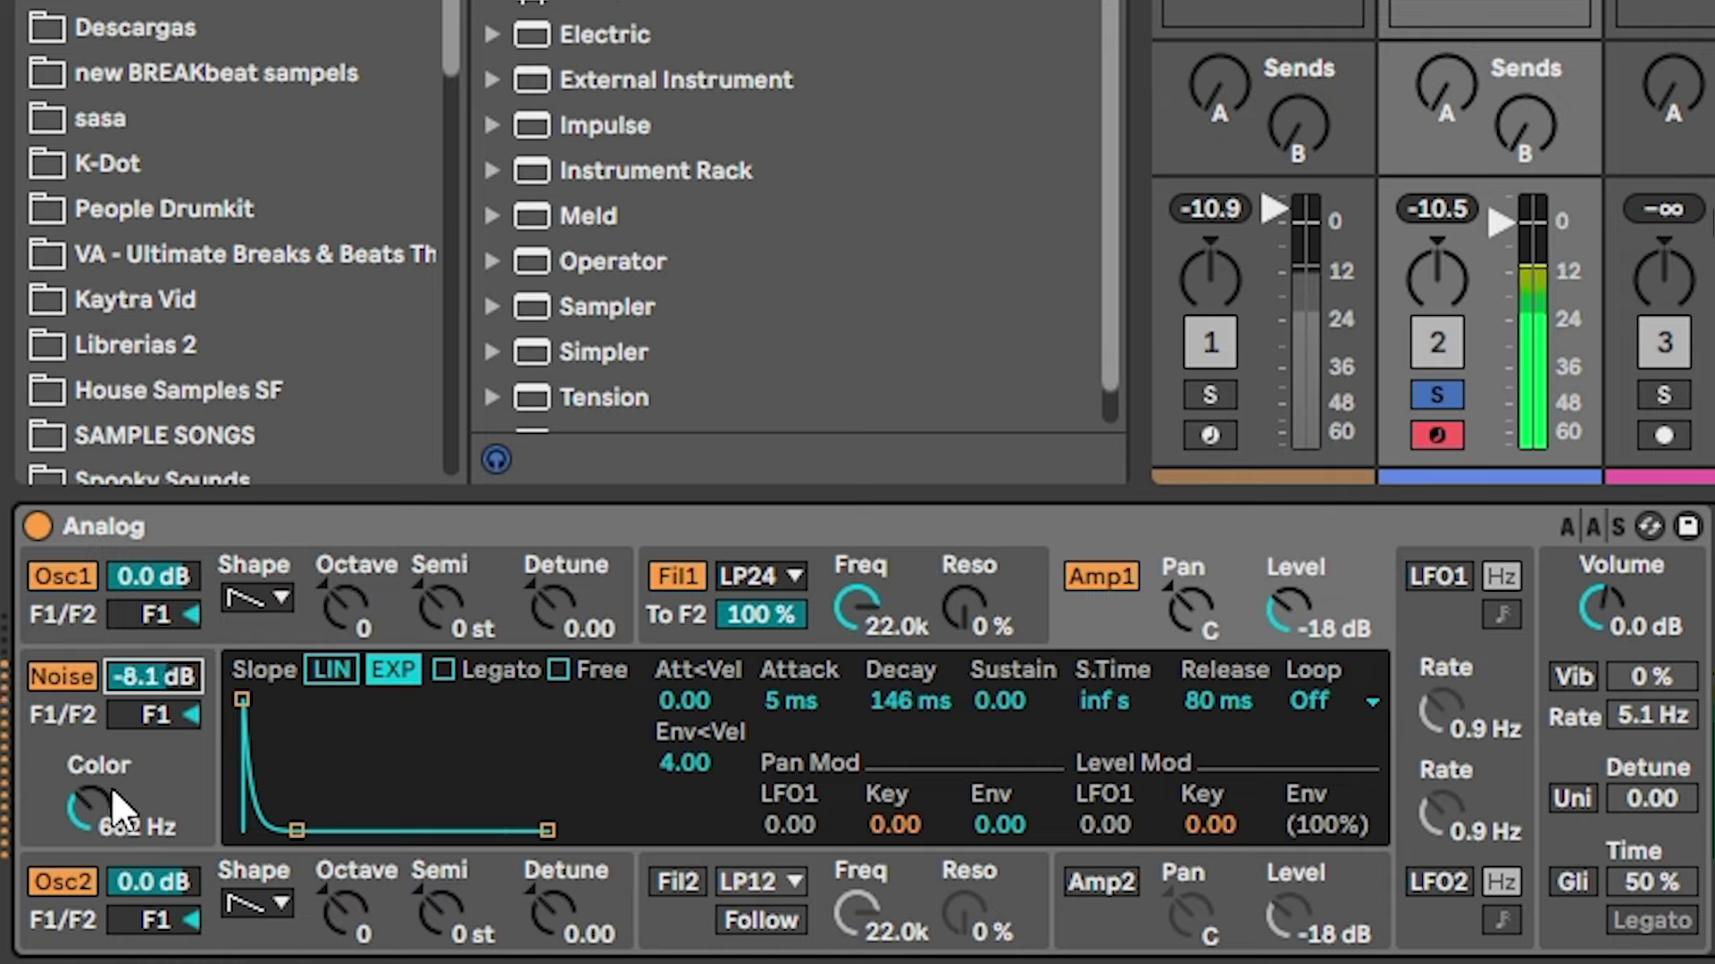
pyautogui.moveTo(121, 809); pyautogui.dragTo(120, 750)
pyautogui.moveTo(163, 685); pyautogui.dragTo(163, 714)
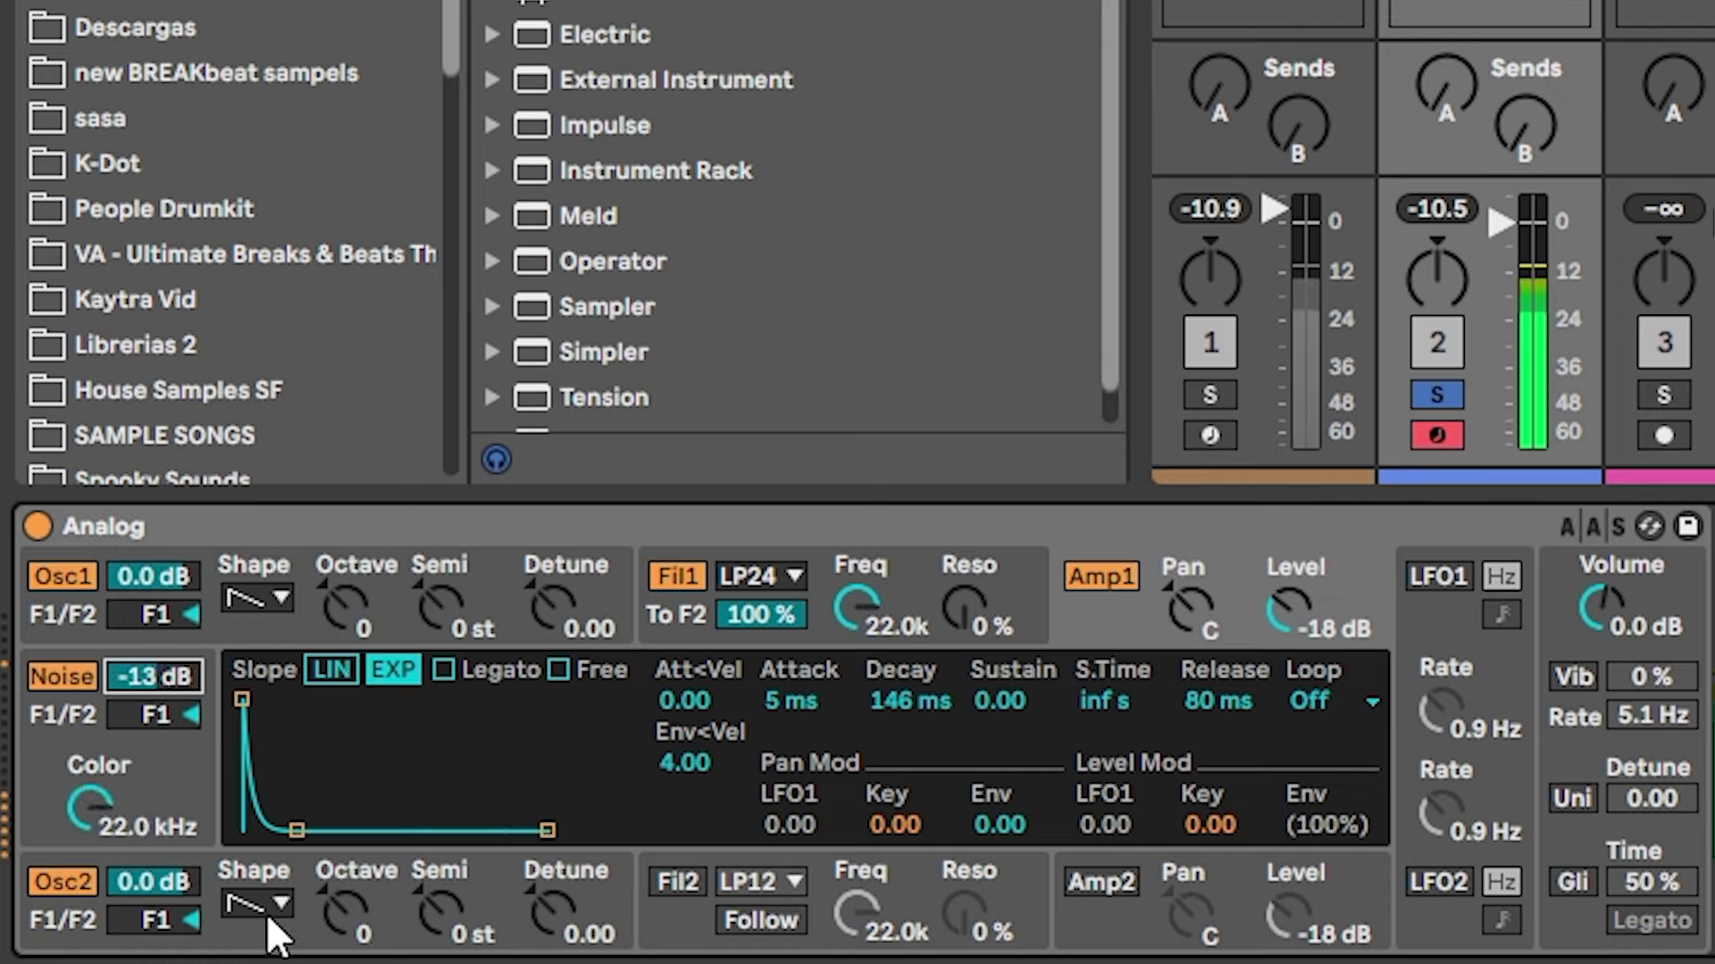
# Step: Add filter resonance, lower cutoff, set Osc2 Octave -3 and filter envelope sustain 0.00
pyautogui.moveTo(965, 609); pyautogui.dragTo(964, 593)
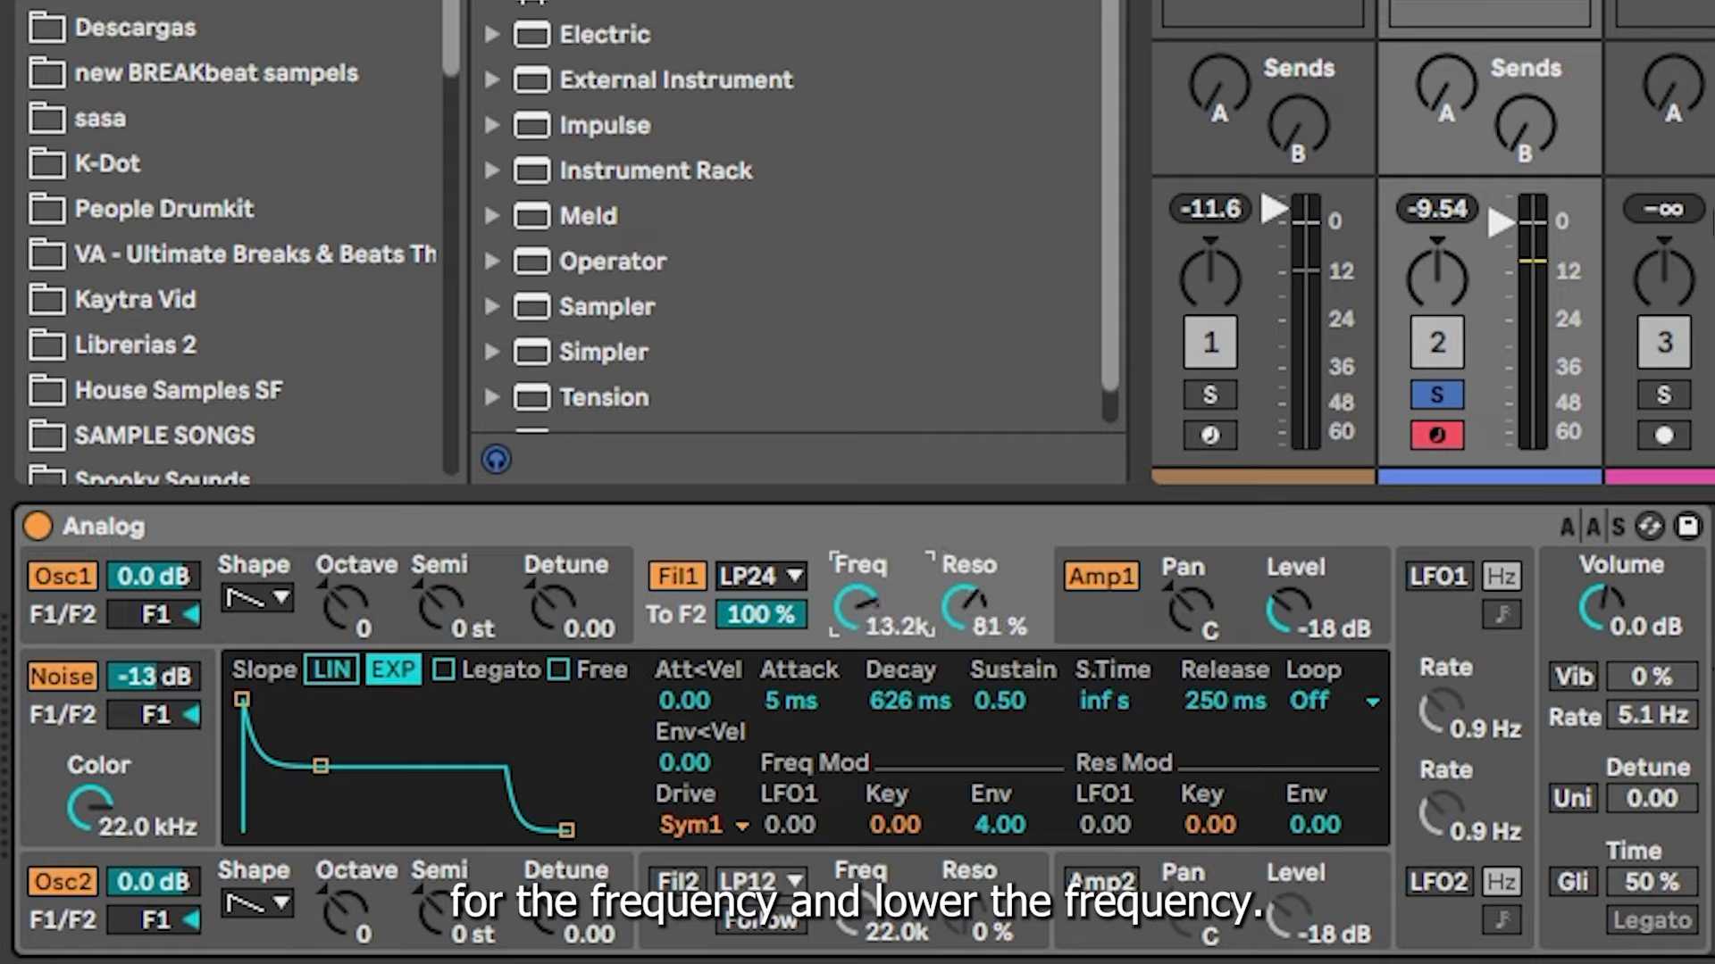
pyautogui.moveTo(855, 609); pyautogui.dragTo(855, 635)
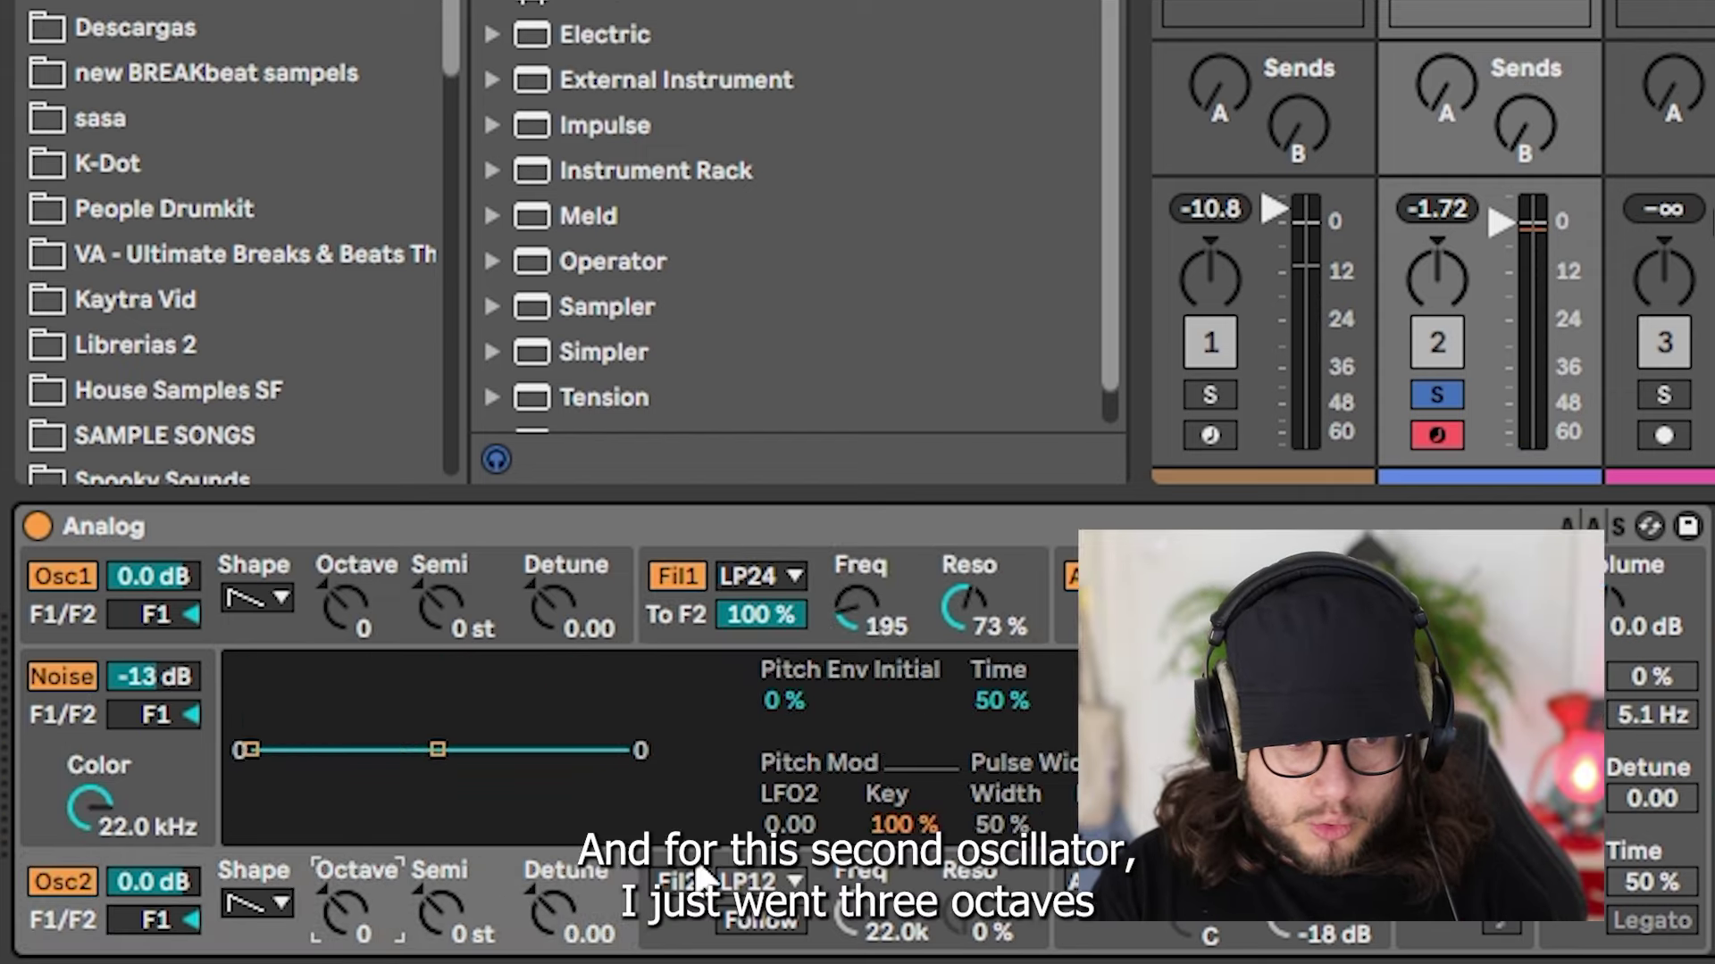
pyautogui.press('Down')
pyautogui.press('Down')
pyautogui.press('Down')
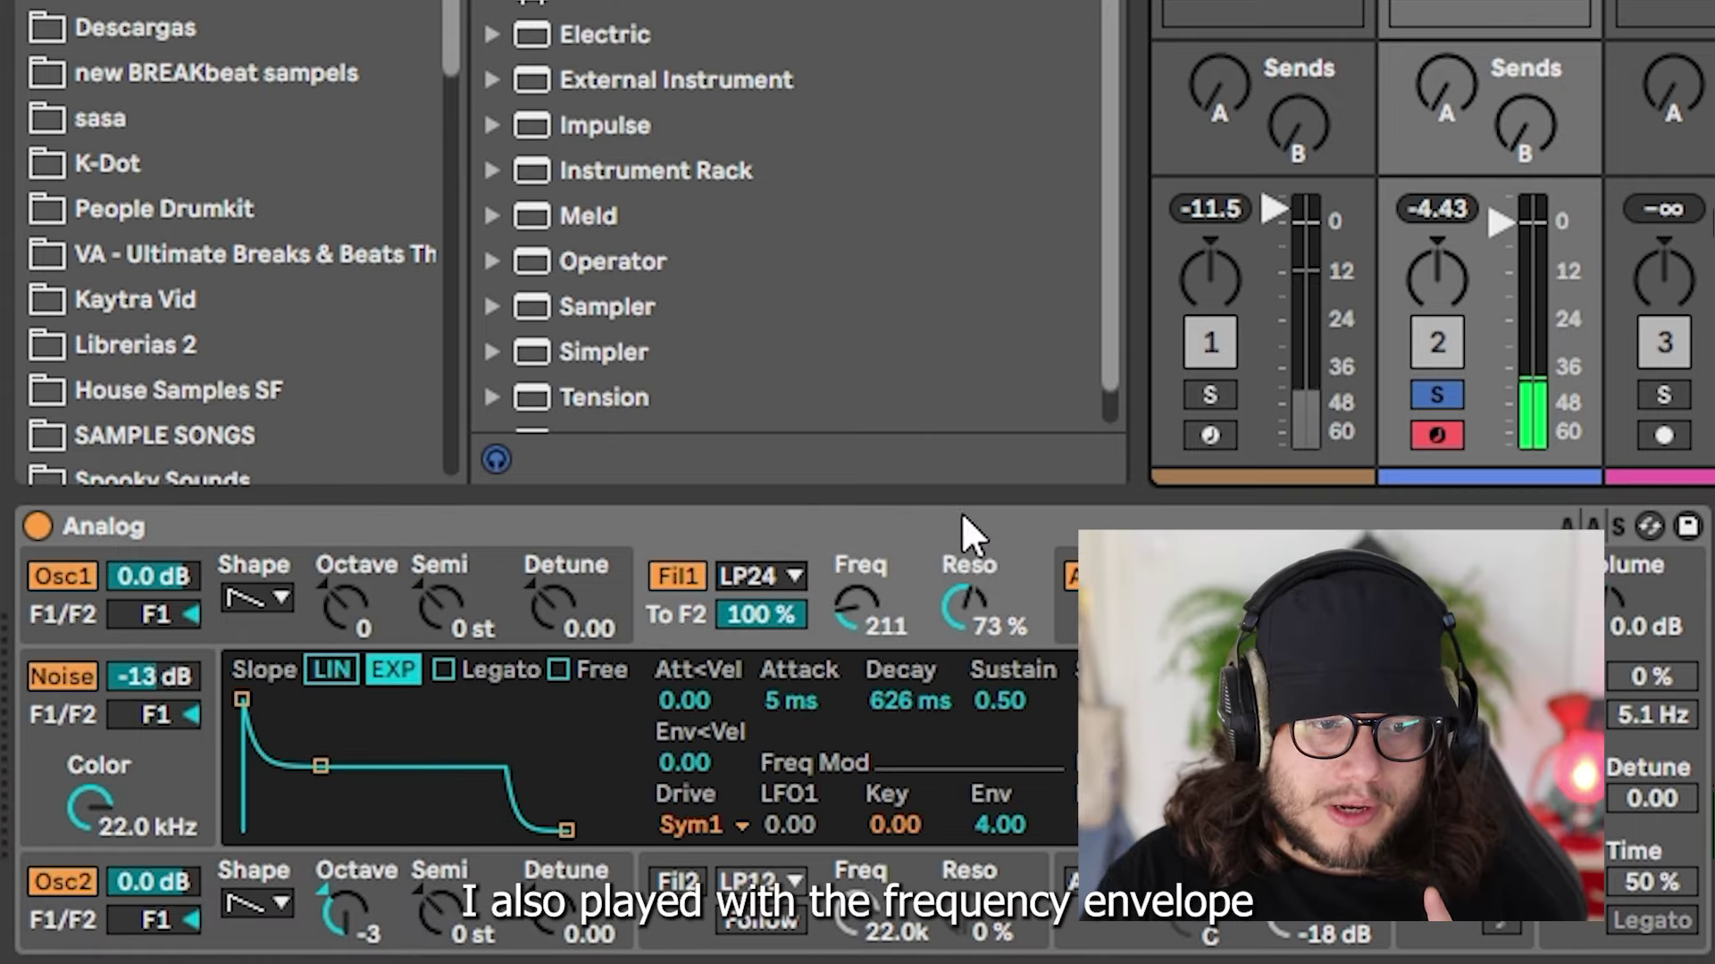
pyautogui.moveTo(321, 765); pyautogui.dragTo(373, 830)
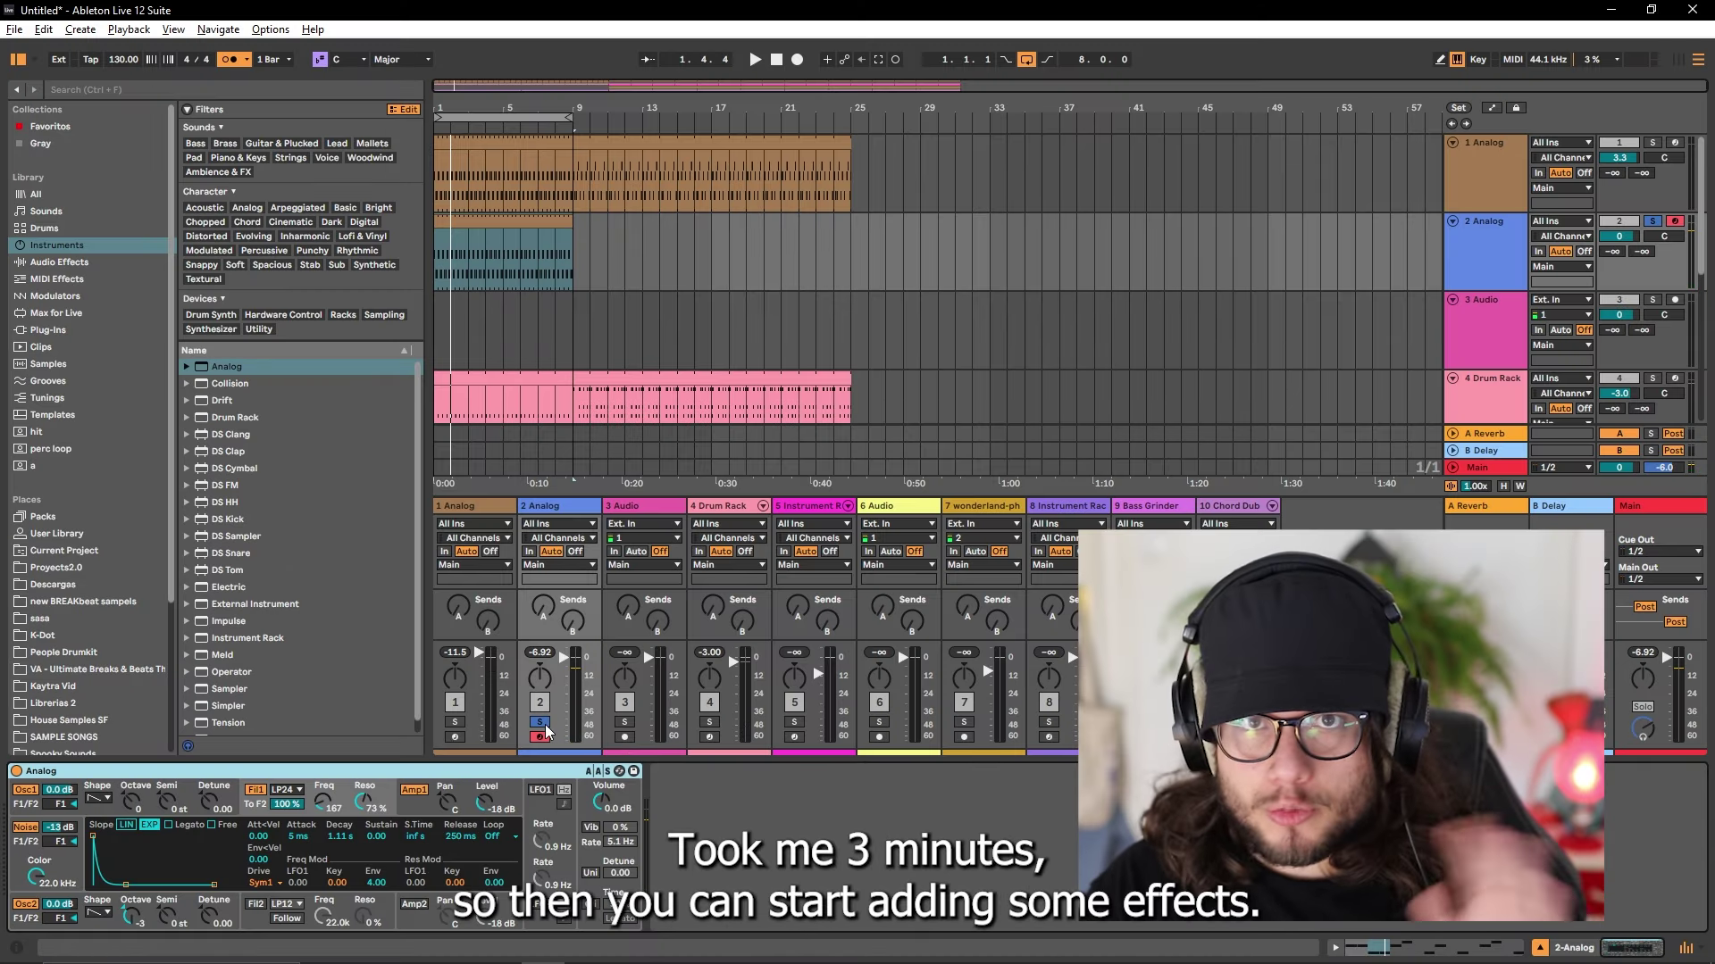
# Step: Solo the first Analog track, enable Erosion, and lower the Fil1 Freq cutoff during playback
pyautogui.click(1470, 181)
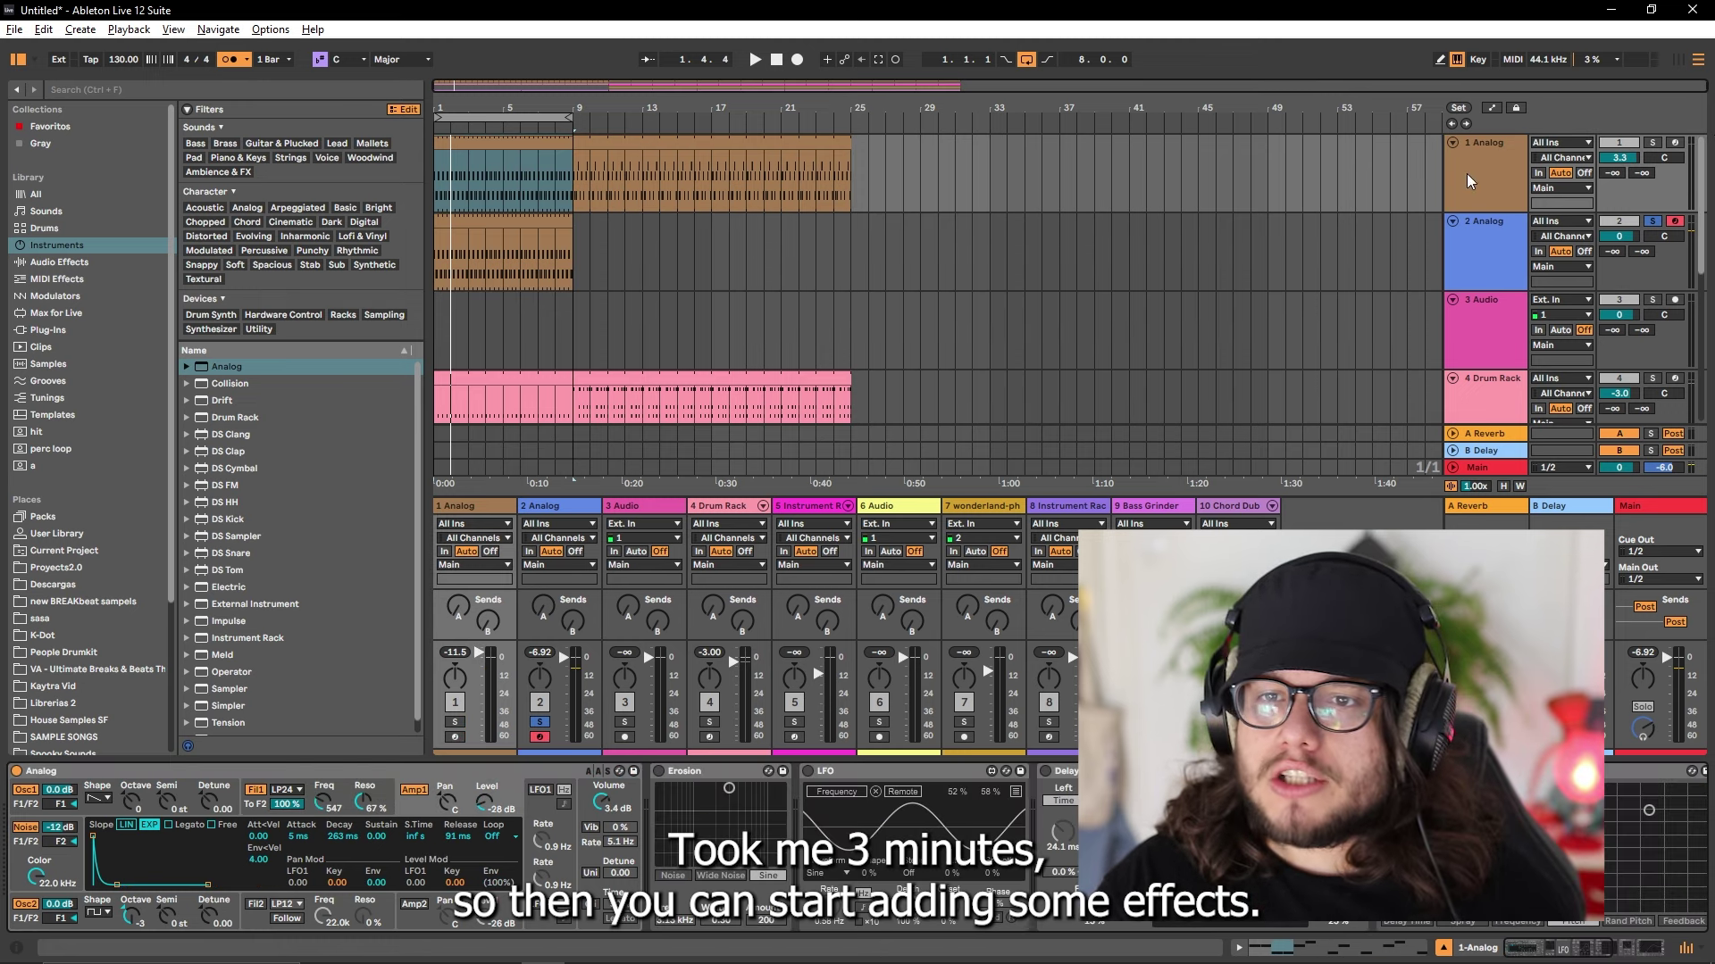
pyautogui.click(1653, 143)
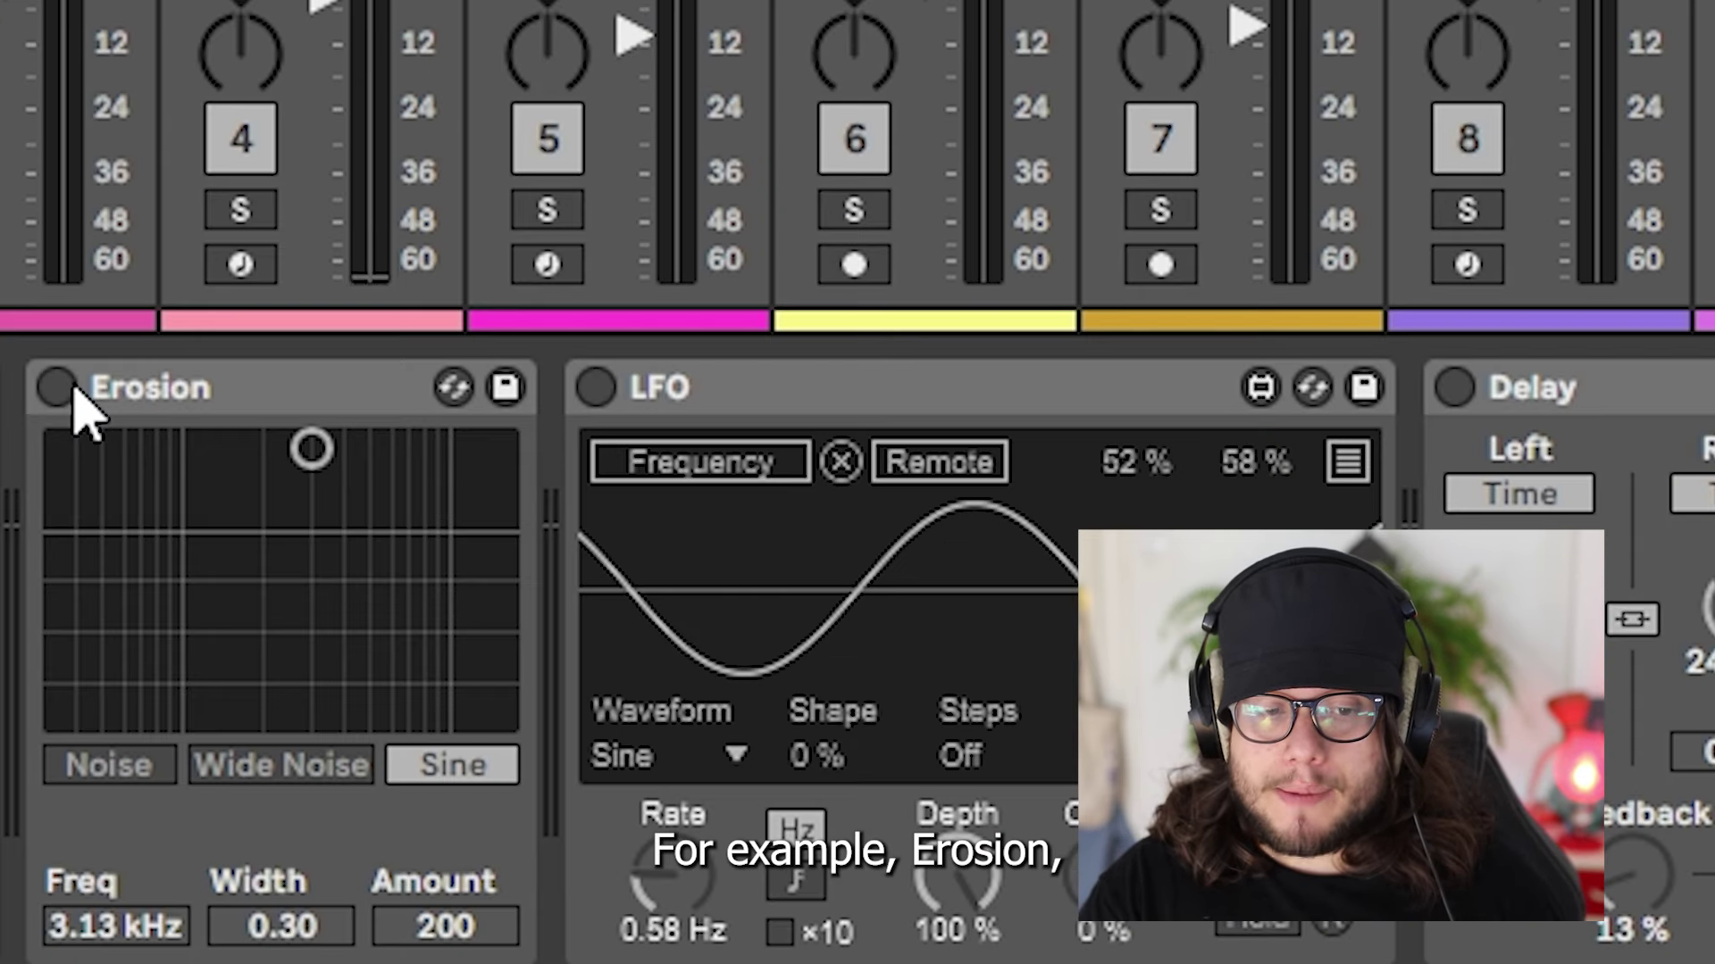
pyautogui.click(70, 389)
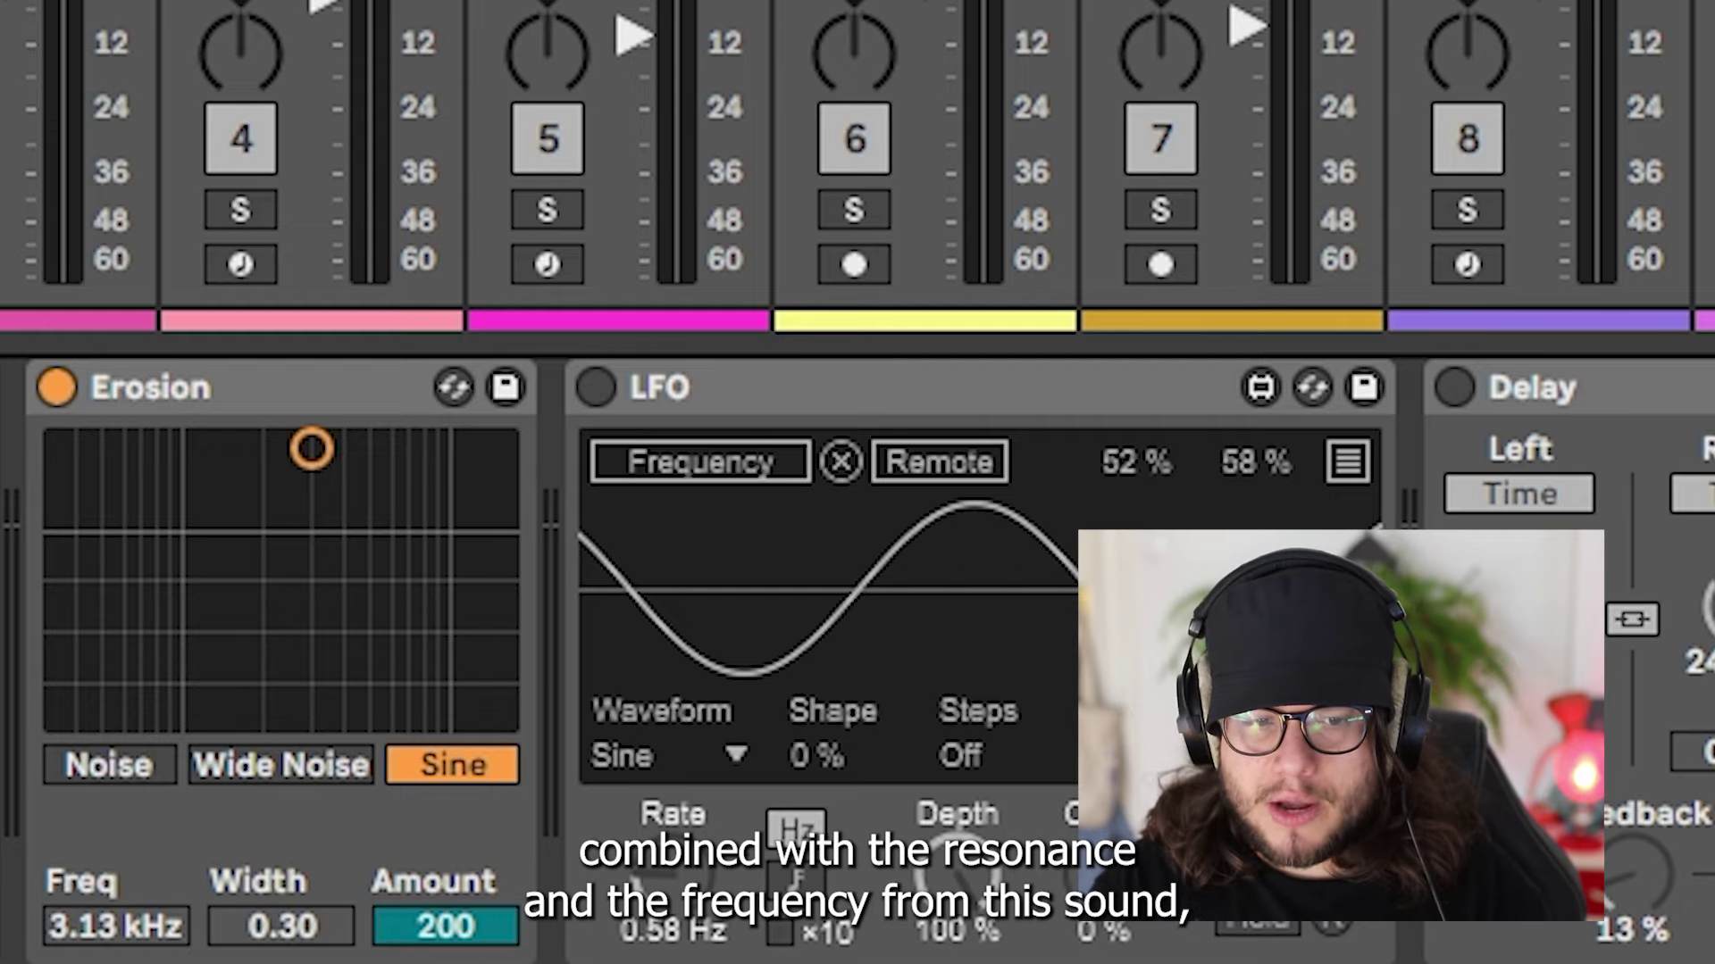
pyautogui.press('space')
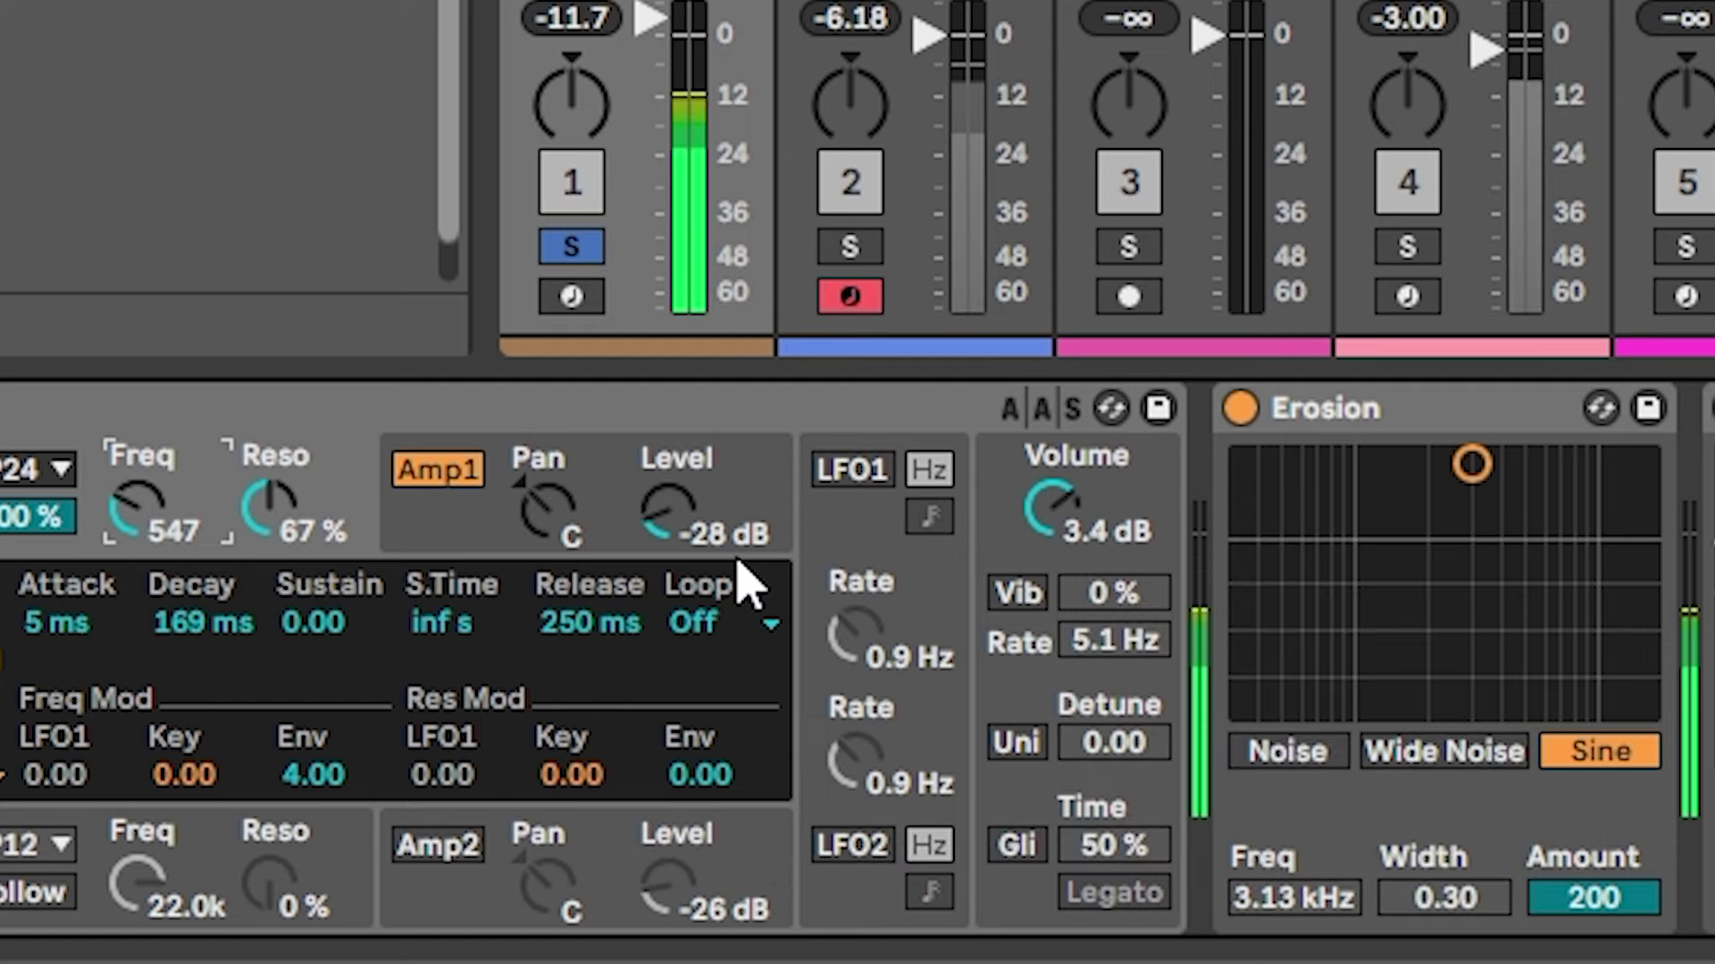
pyautogui.moveTo(203, 532); pyautogui.dragTo(203, 572)
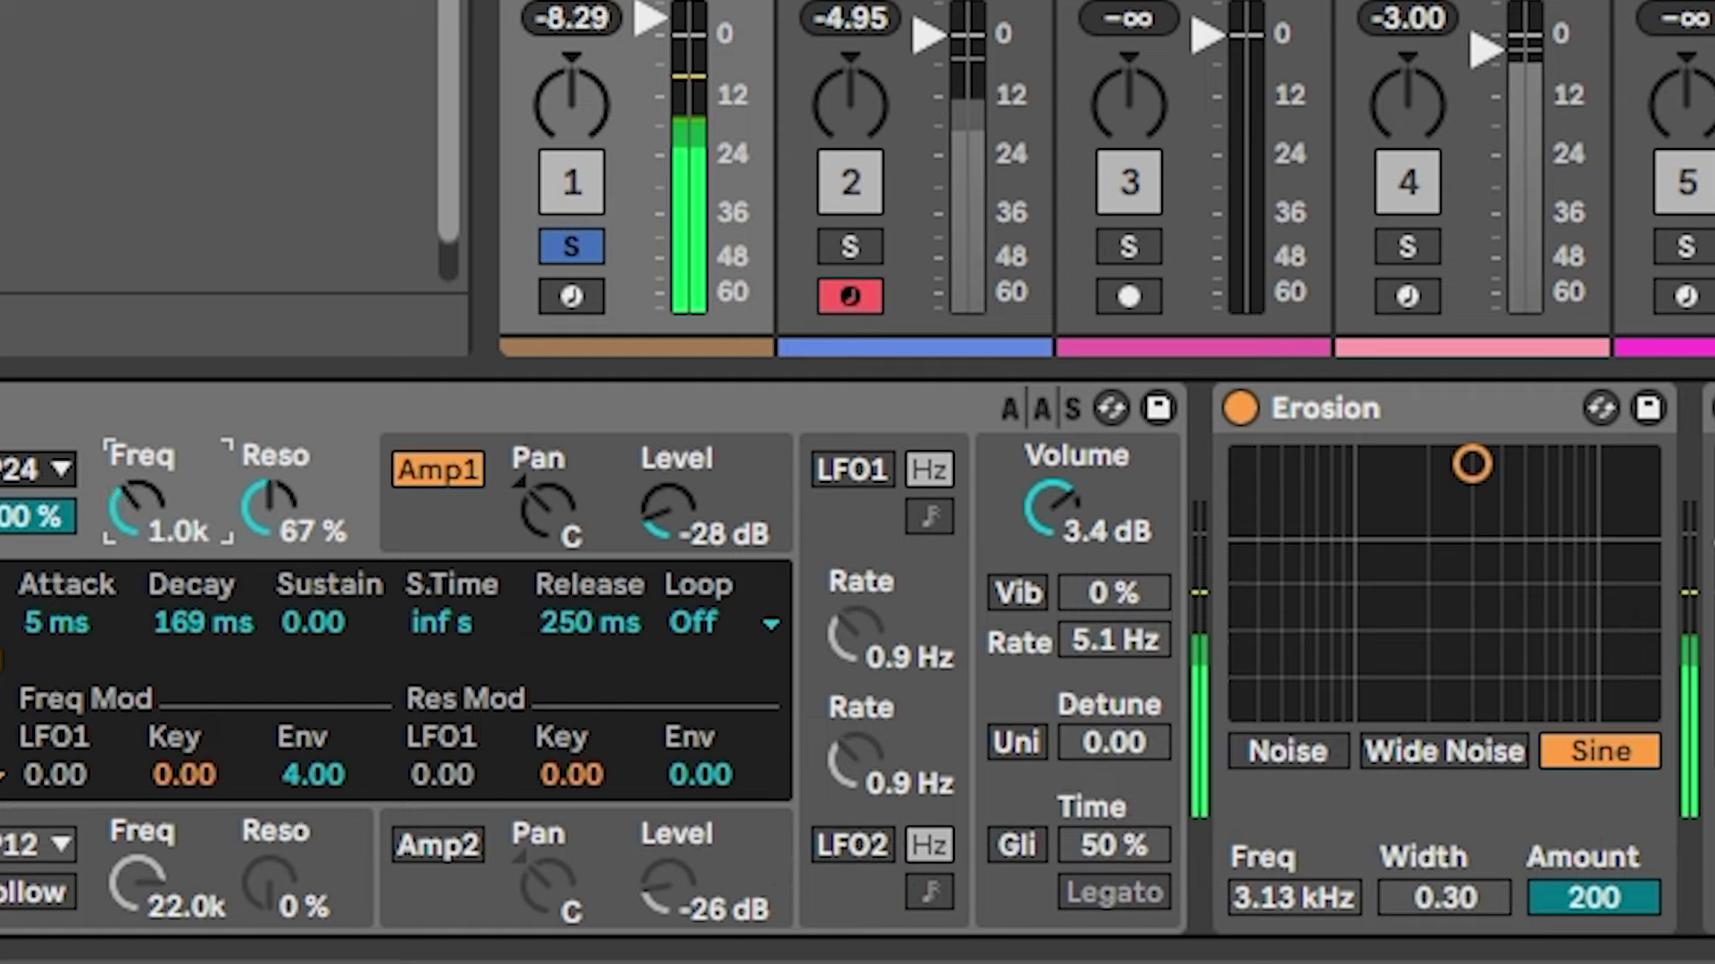
pyautogui.moveTo(138, 509); pyautogui.dragTo(138, 514)
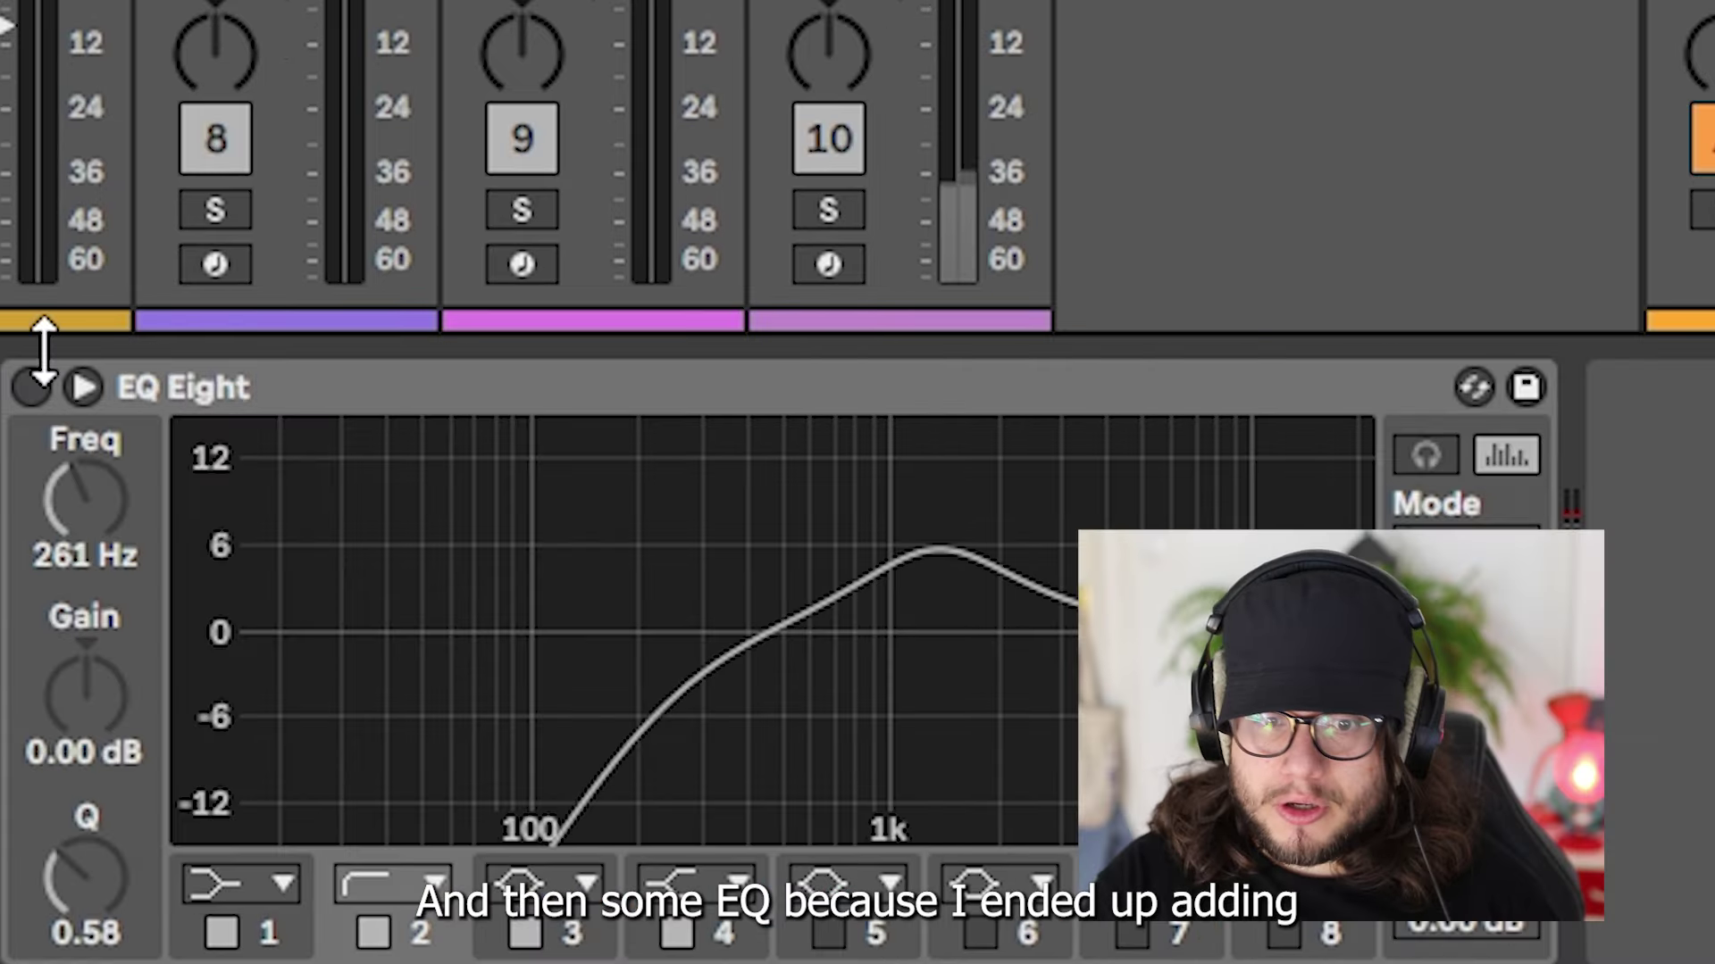
# Step: Enable EQ Eight with a low cut around 426 Hz and lower Delay dry/wet to 36%
pyautogui.click(32, 387)
pyautogui.moveTo(85, 500); pyautogui.dragTo(85, 534)
pyautogui.moveTo(614, 693); pyautogui.dragTo(584, 672)
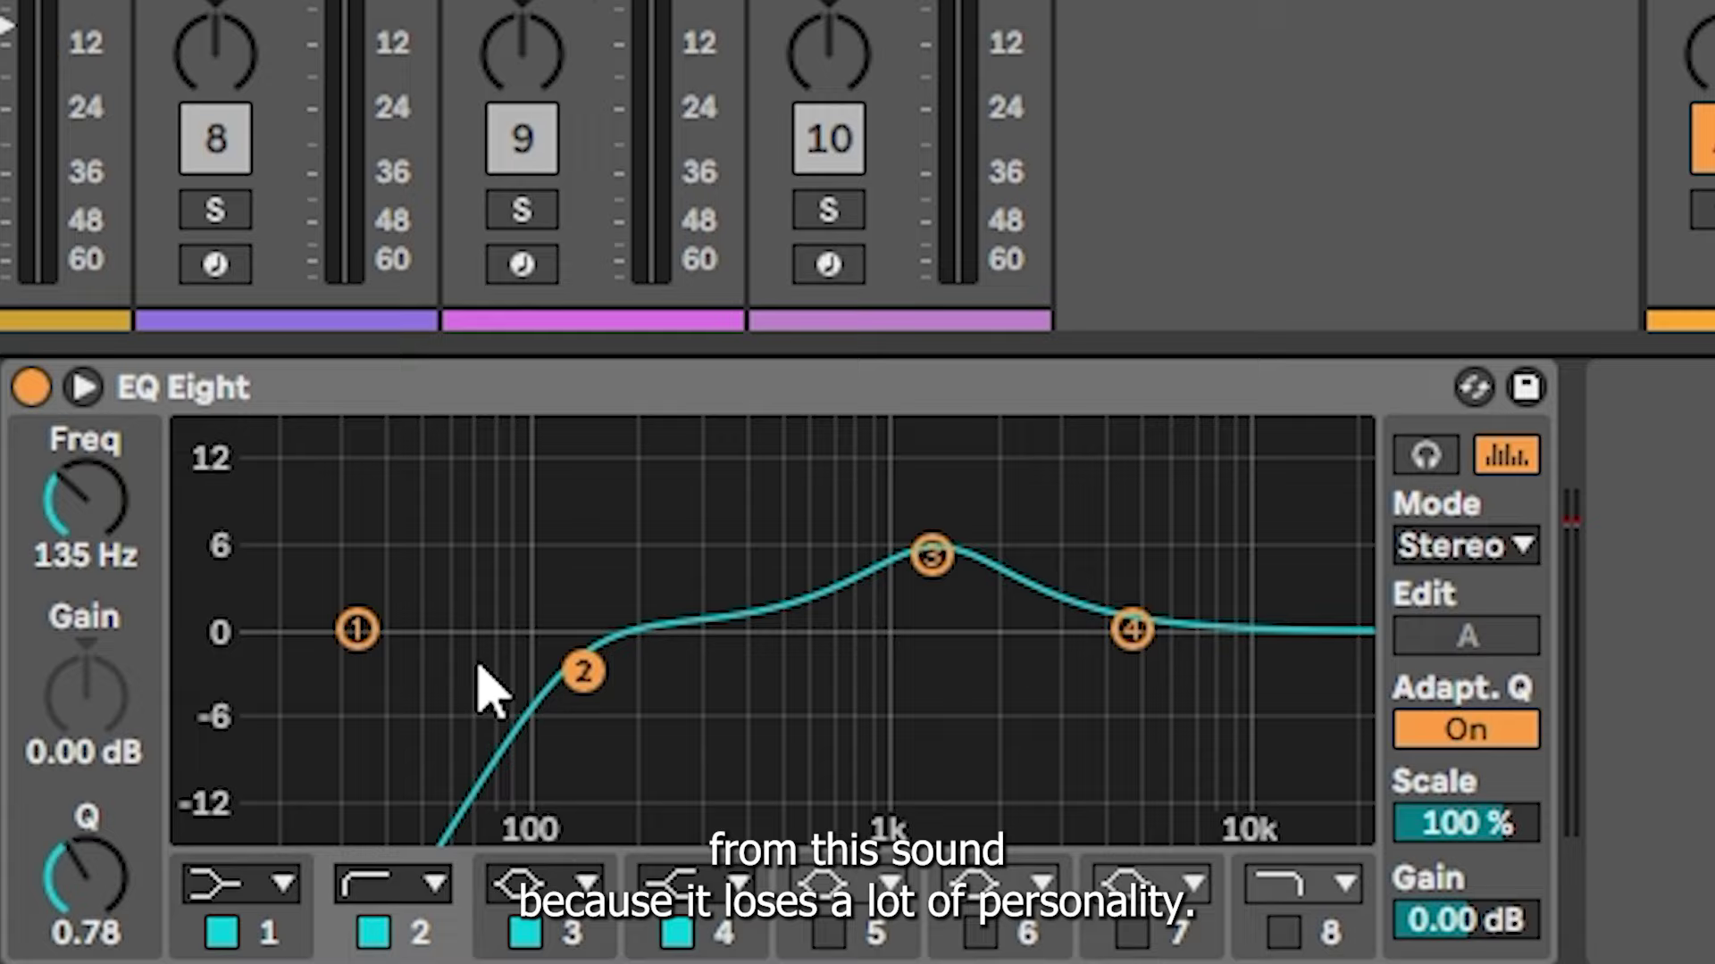
pyautogui.moveTo(582, 672); pyautogui.dragTo(534, 712)
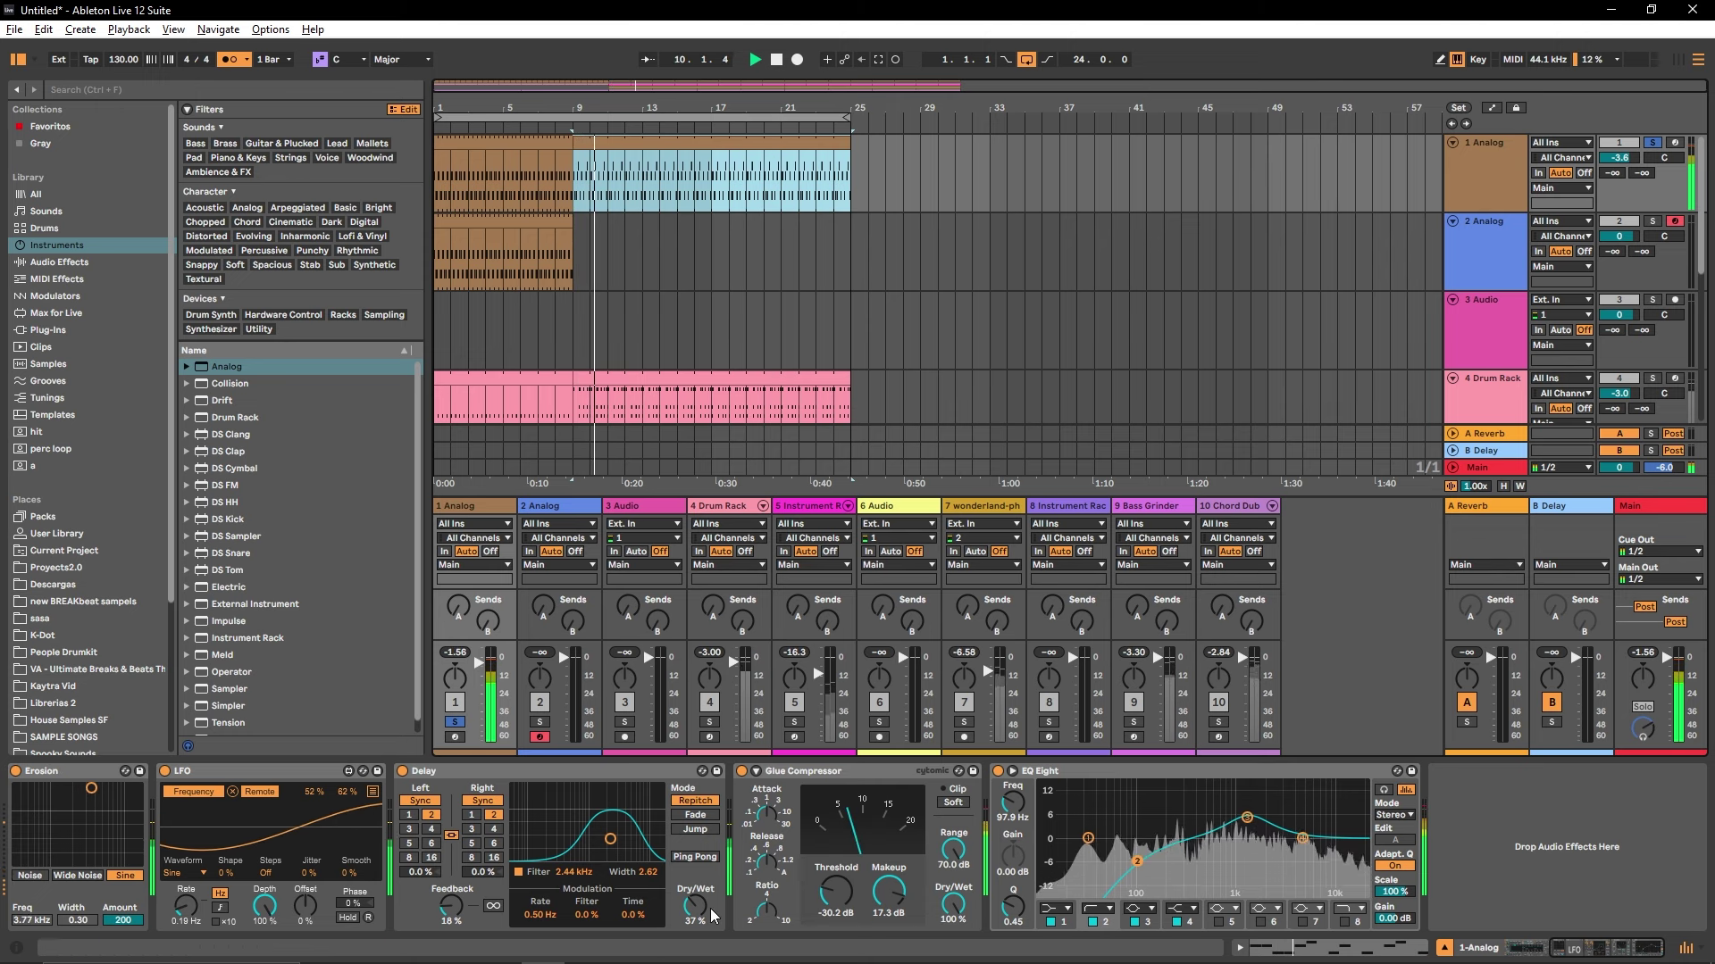
pyautogui.moveTo(712, 915); pyautogui.dragTo(713, 920)
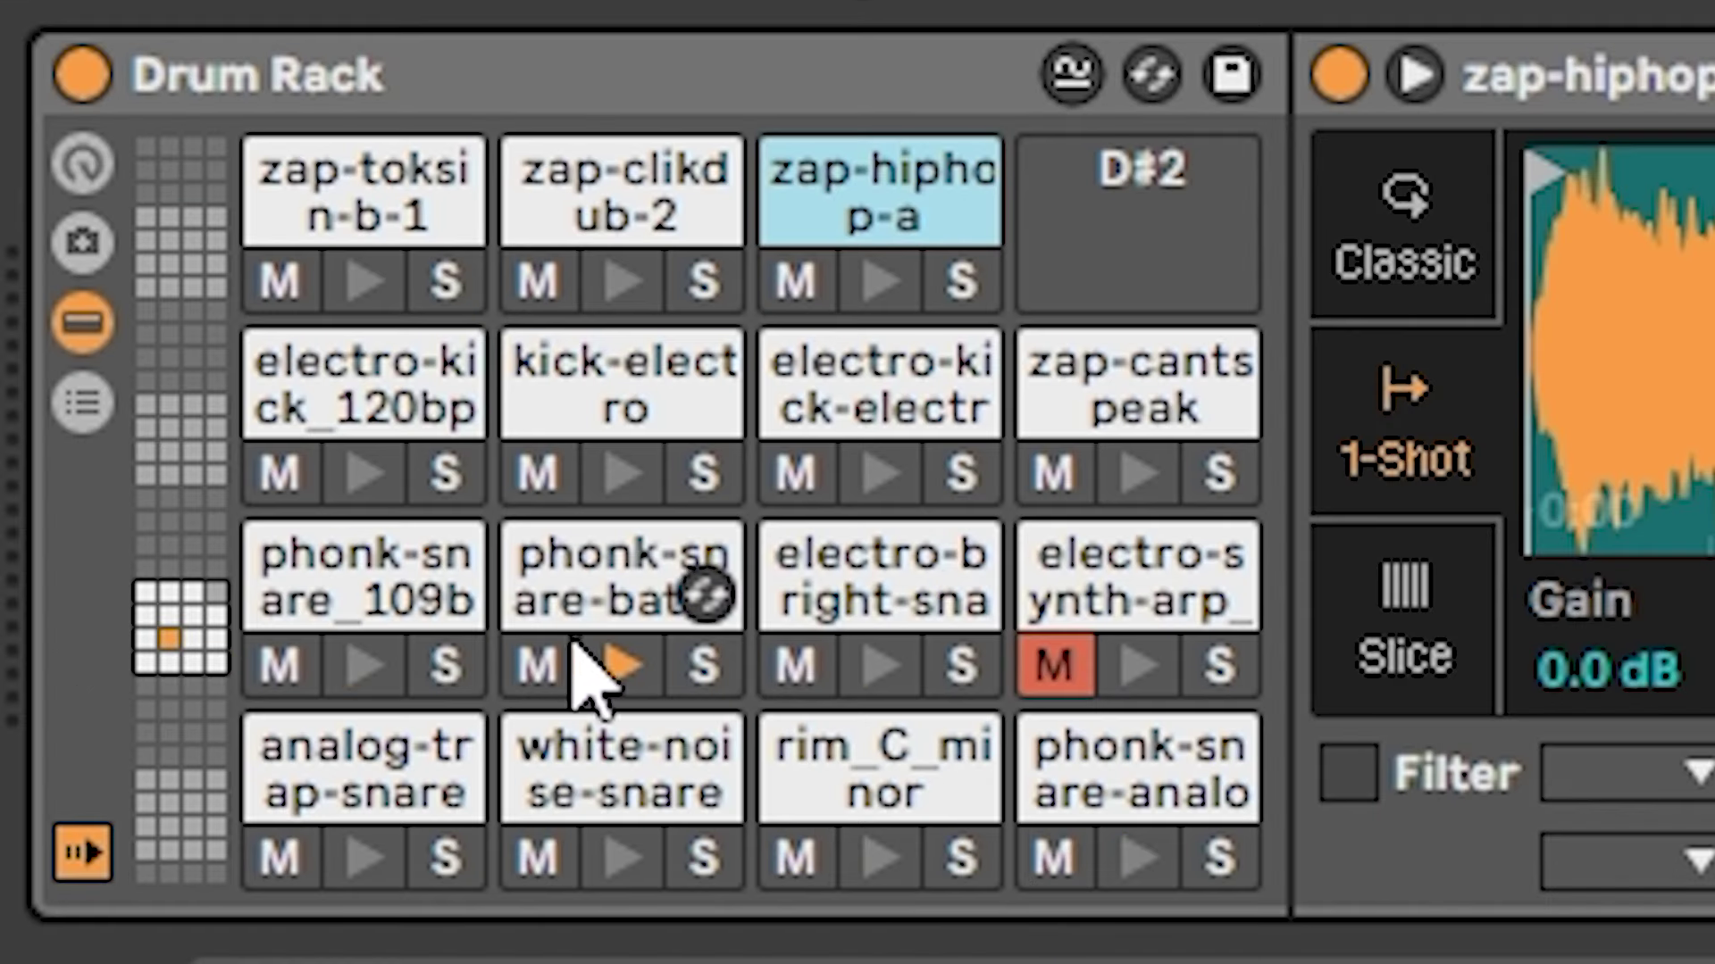
# Step: Audition six Drum Rack pads, then show the rack and stop playback
pyautogui.click(344, 666)
pyautogui.click(362, 466)
pyautogui.click(622, 473)
pyautogui.click(879, 466)
pyautogui.click(883, 268)
pyautogui.click(369, 303)
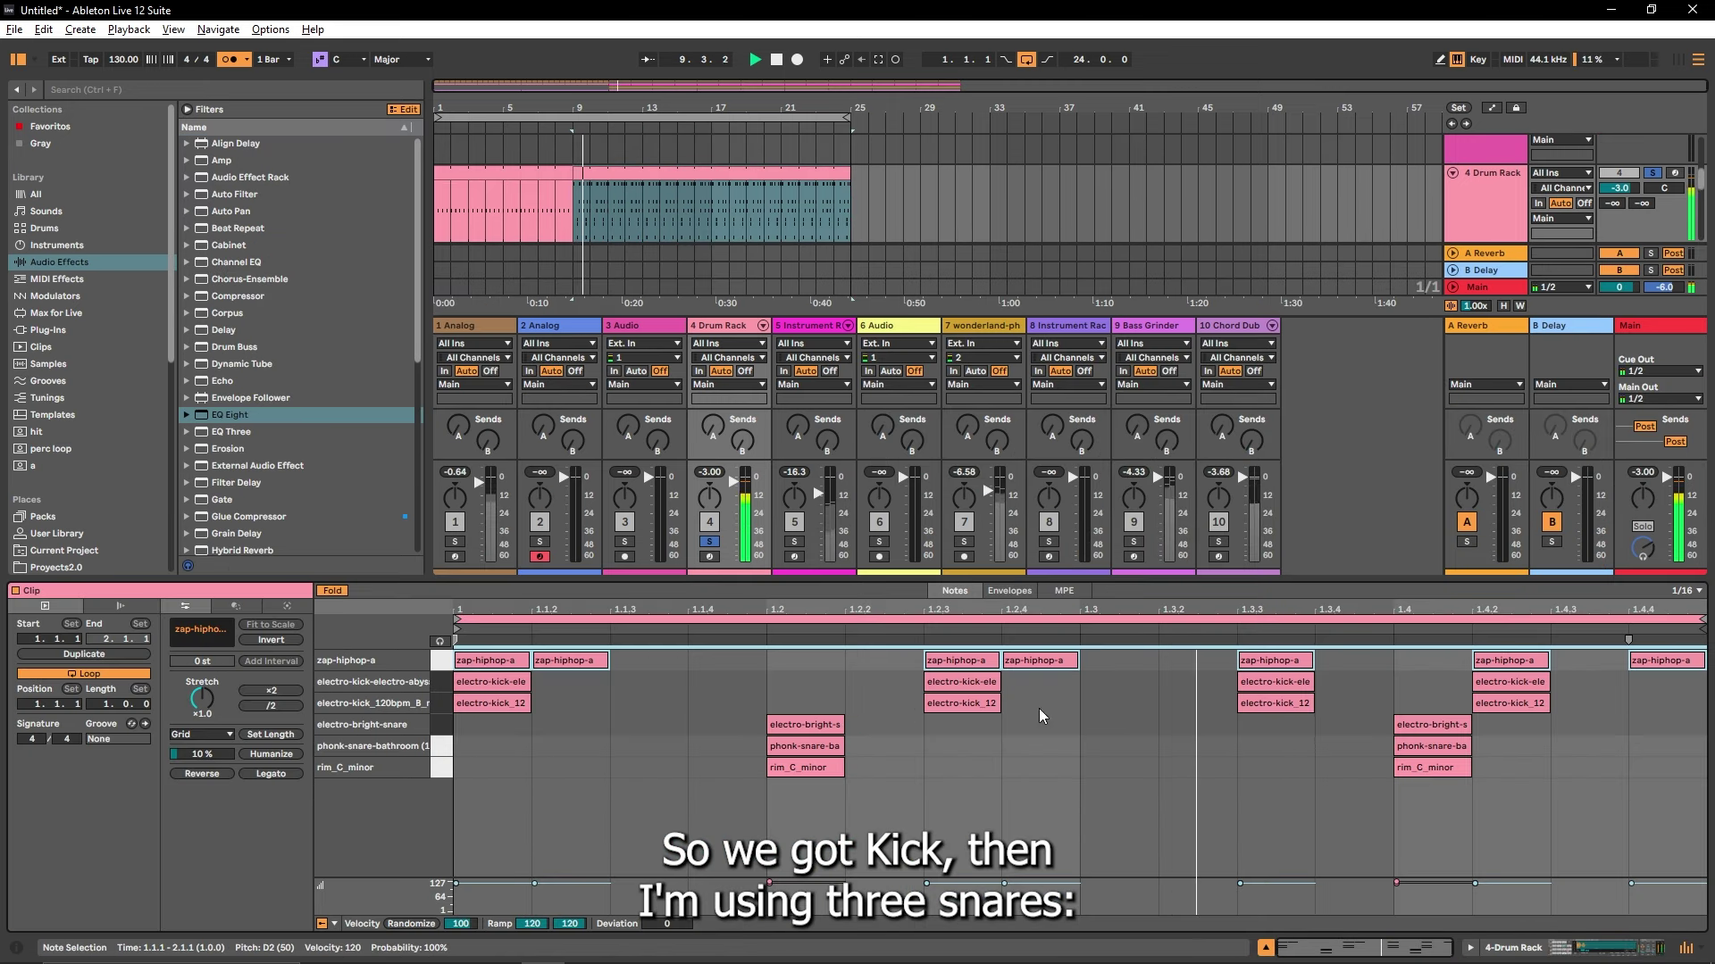
pyautogui.hotkey('shift', 'Tab')
pyautogui.press('space')
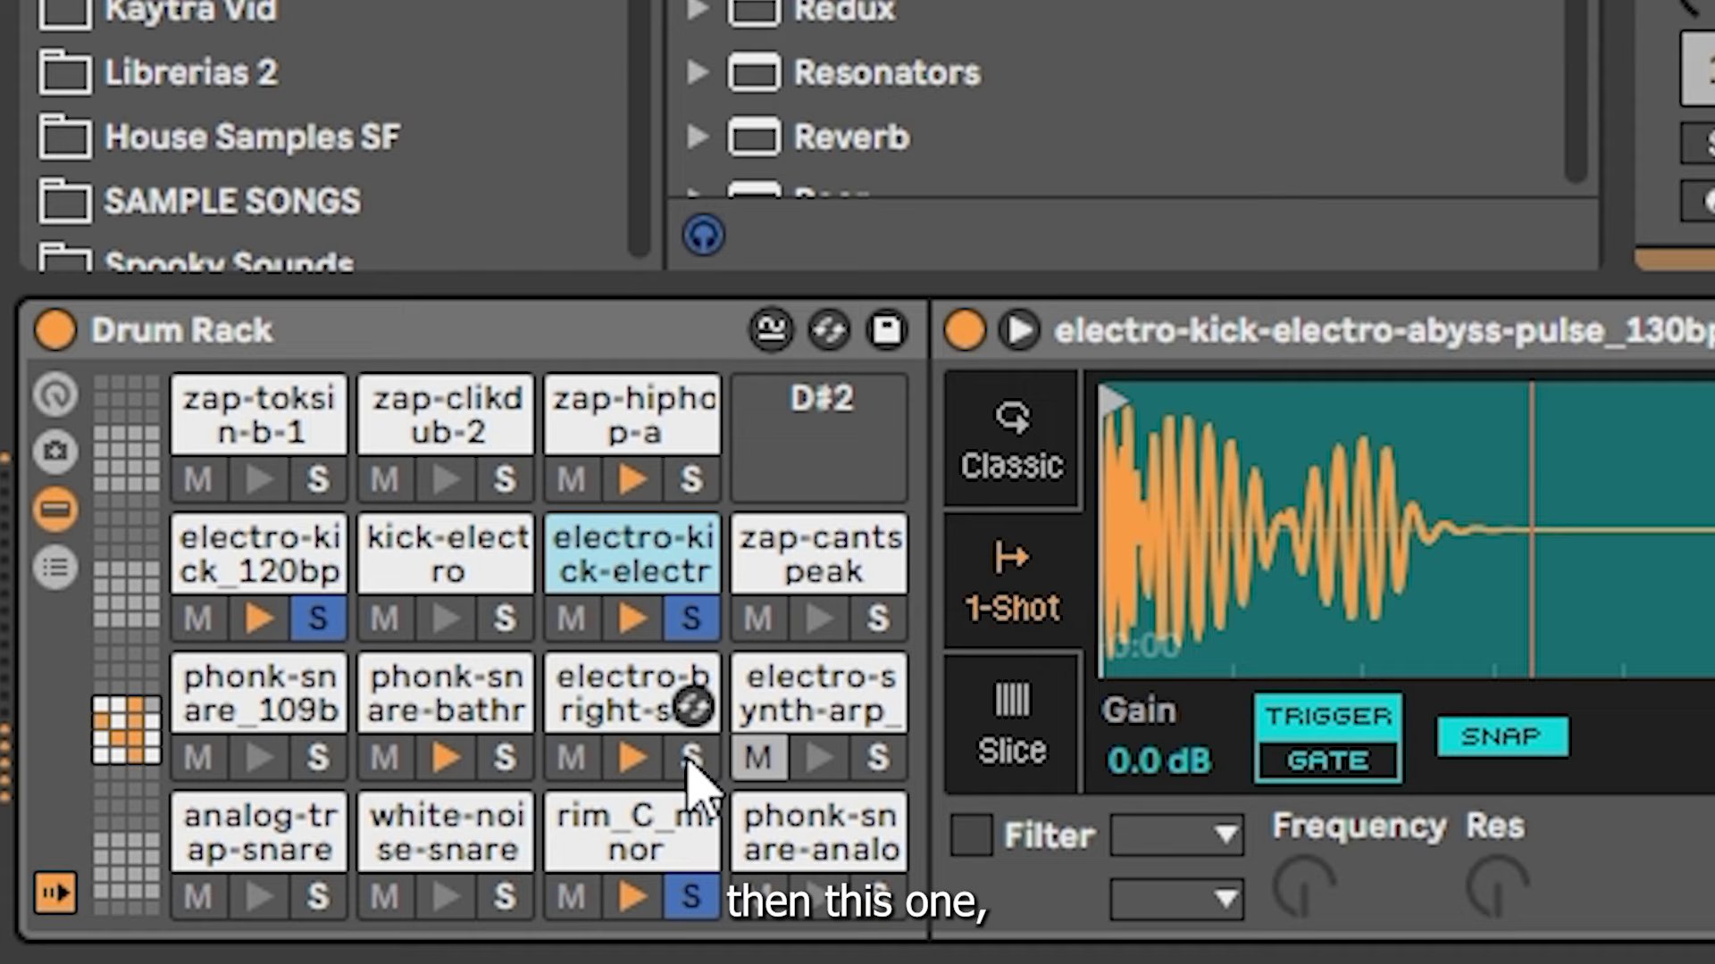
# Step: Solo the electro-bright and phonk-snare-bathroom pads and open the phonk-snare-bathroom sample
pyautogui.click(688, 759)
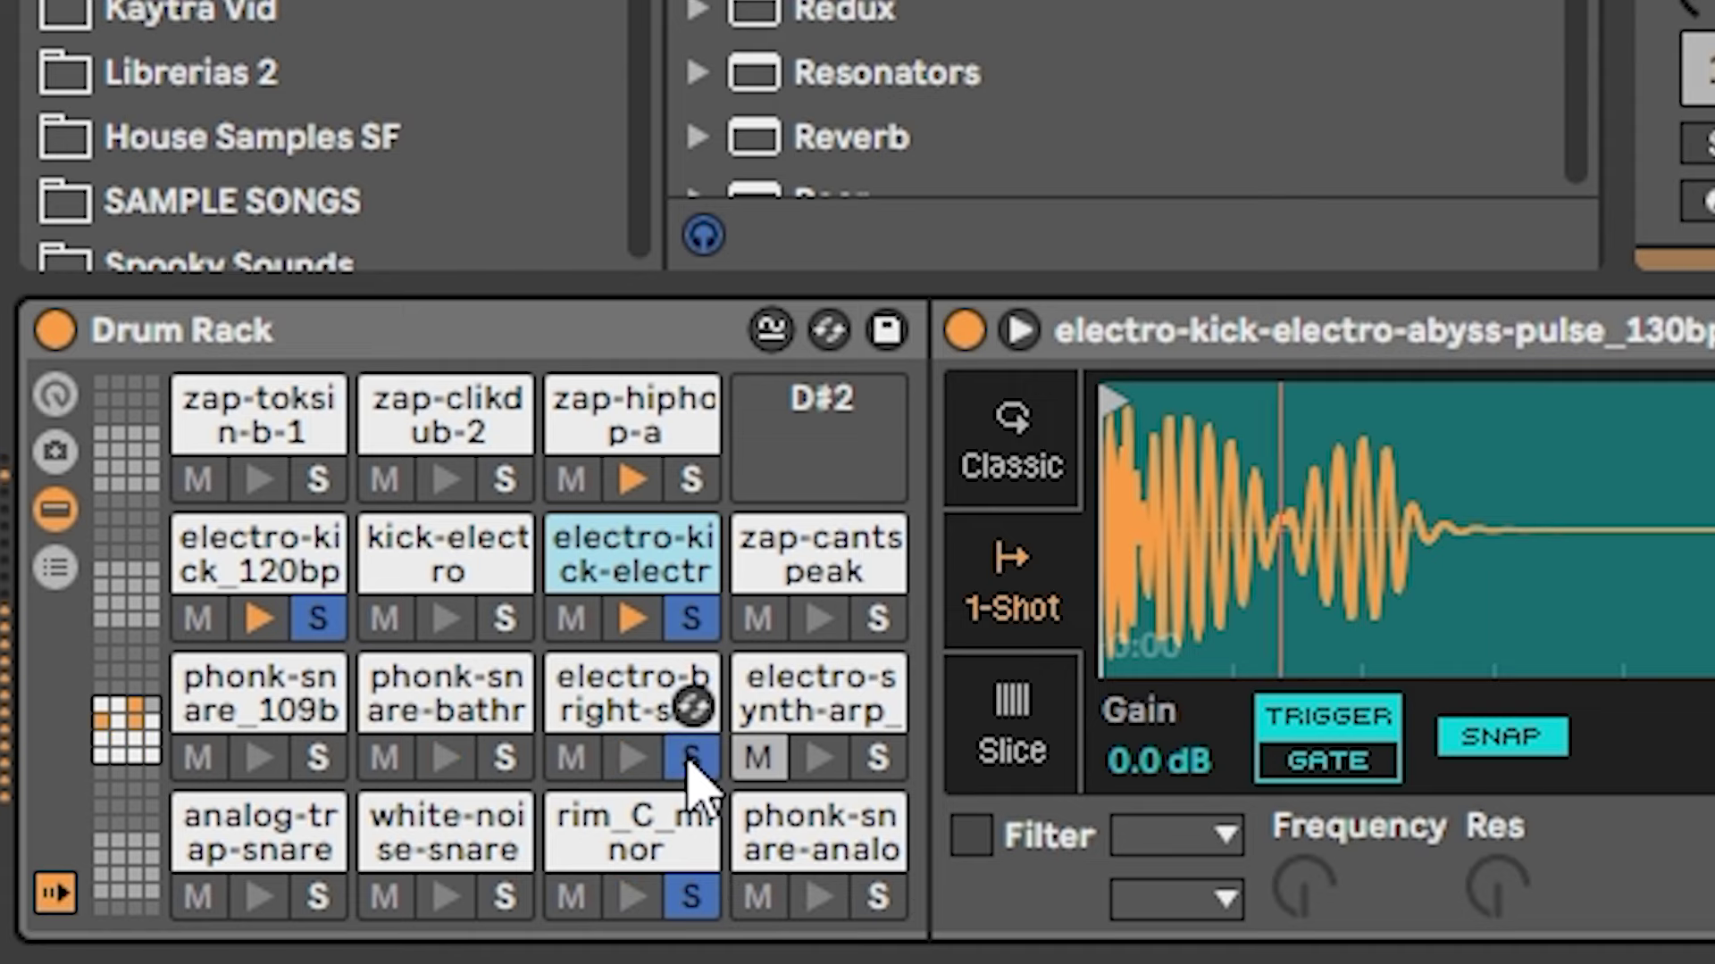
pyautogui.click(508, 758)
pyautogui.click(444, 705)
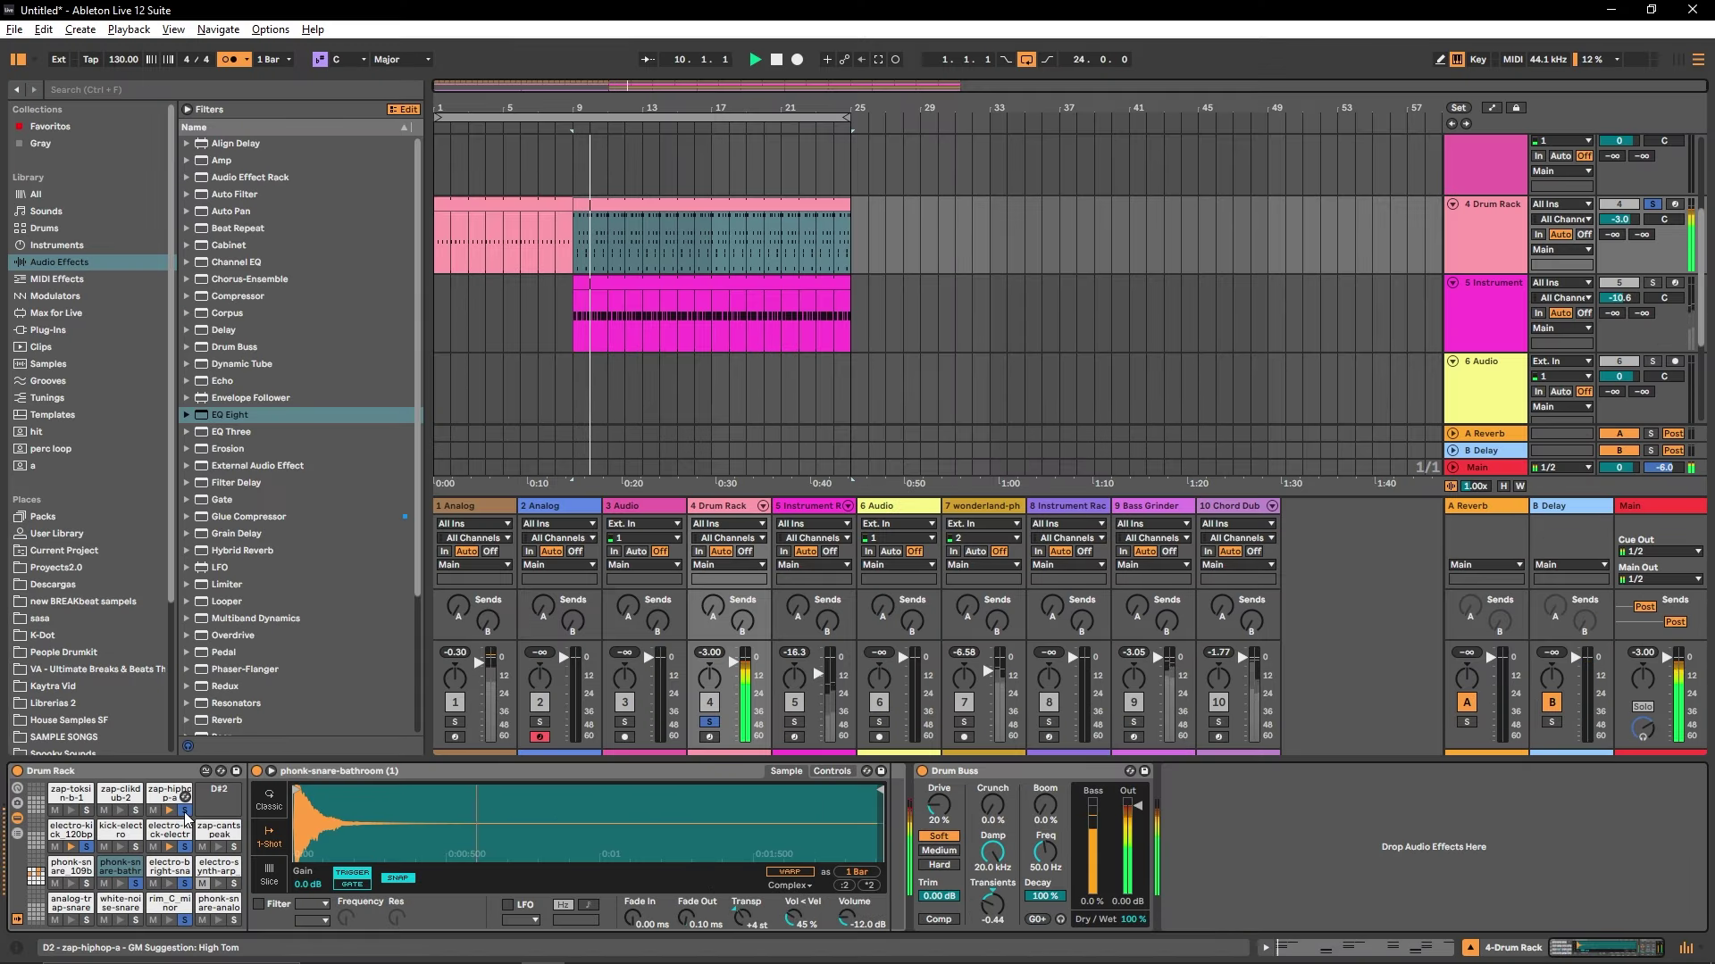
# Step: Raise the Drum Buss Crunch to 19% and play the drums
pyautogui.click(1002, 771)
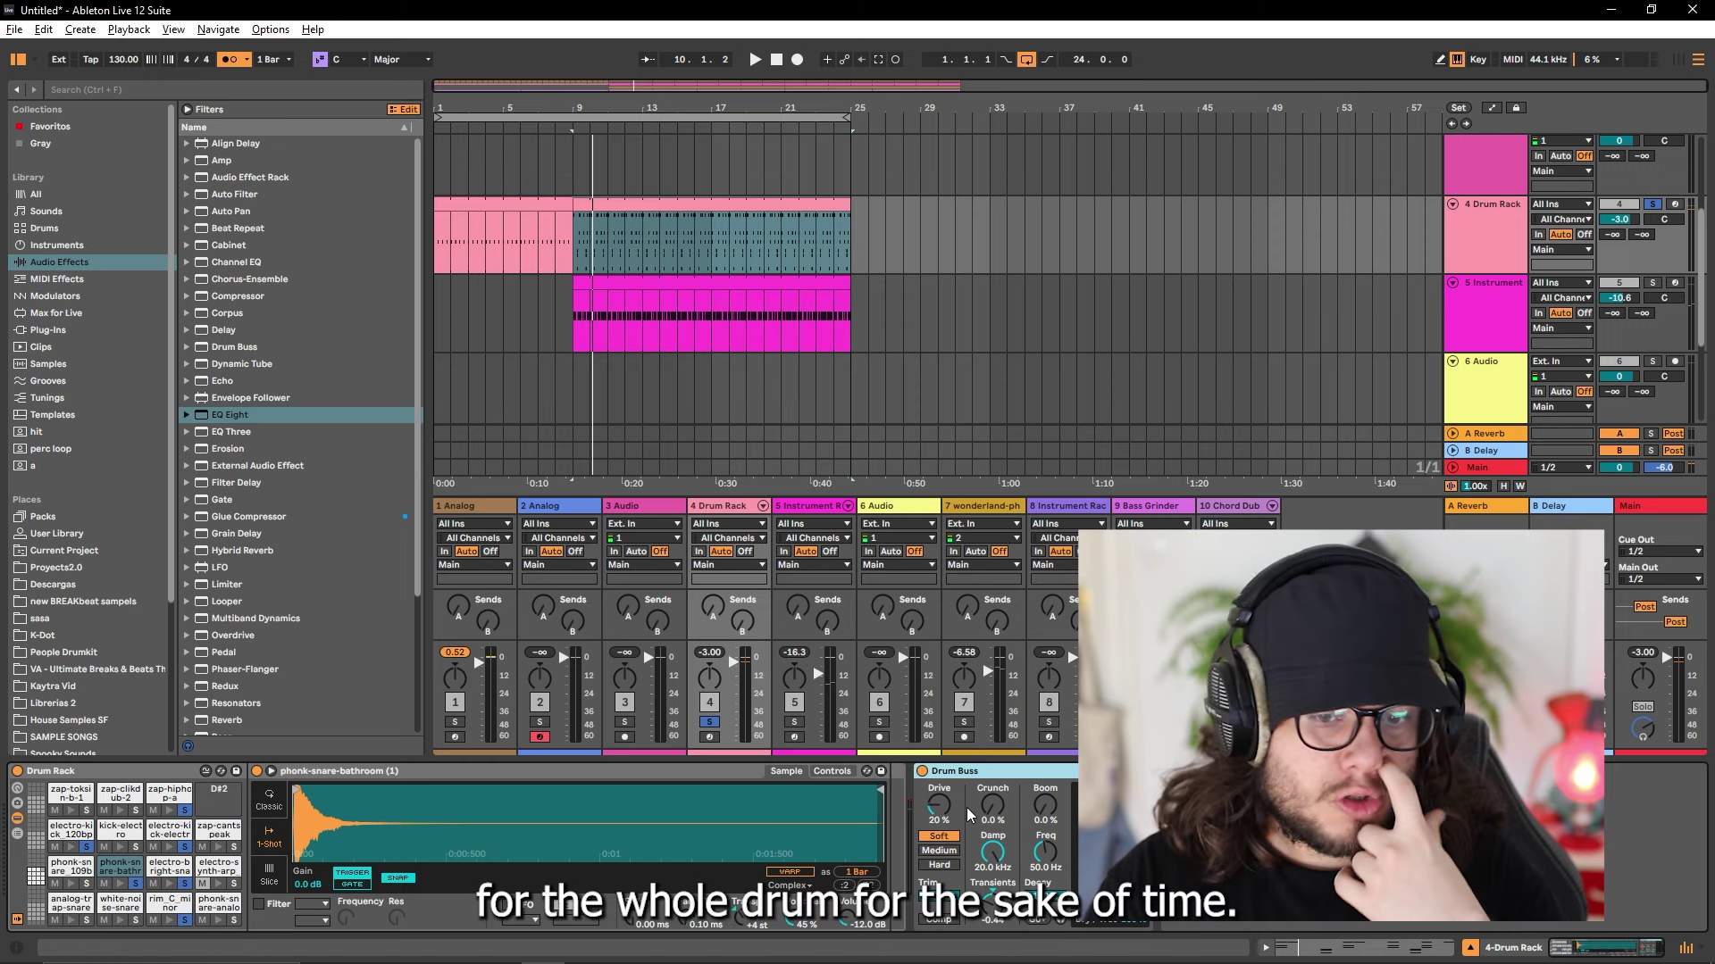
pyautogui.moveTo(992, 807); pyautogui.dragTo(998, 809)
pyautogui.press('space')
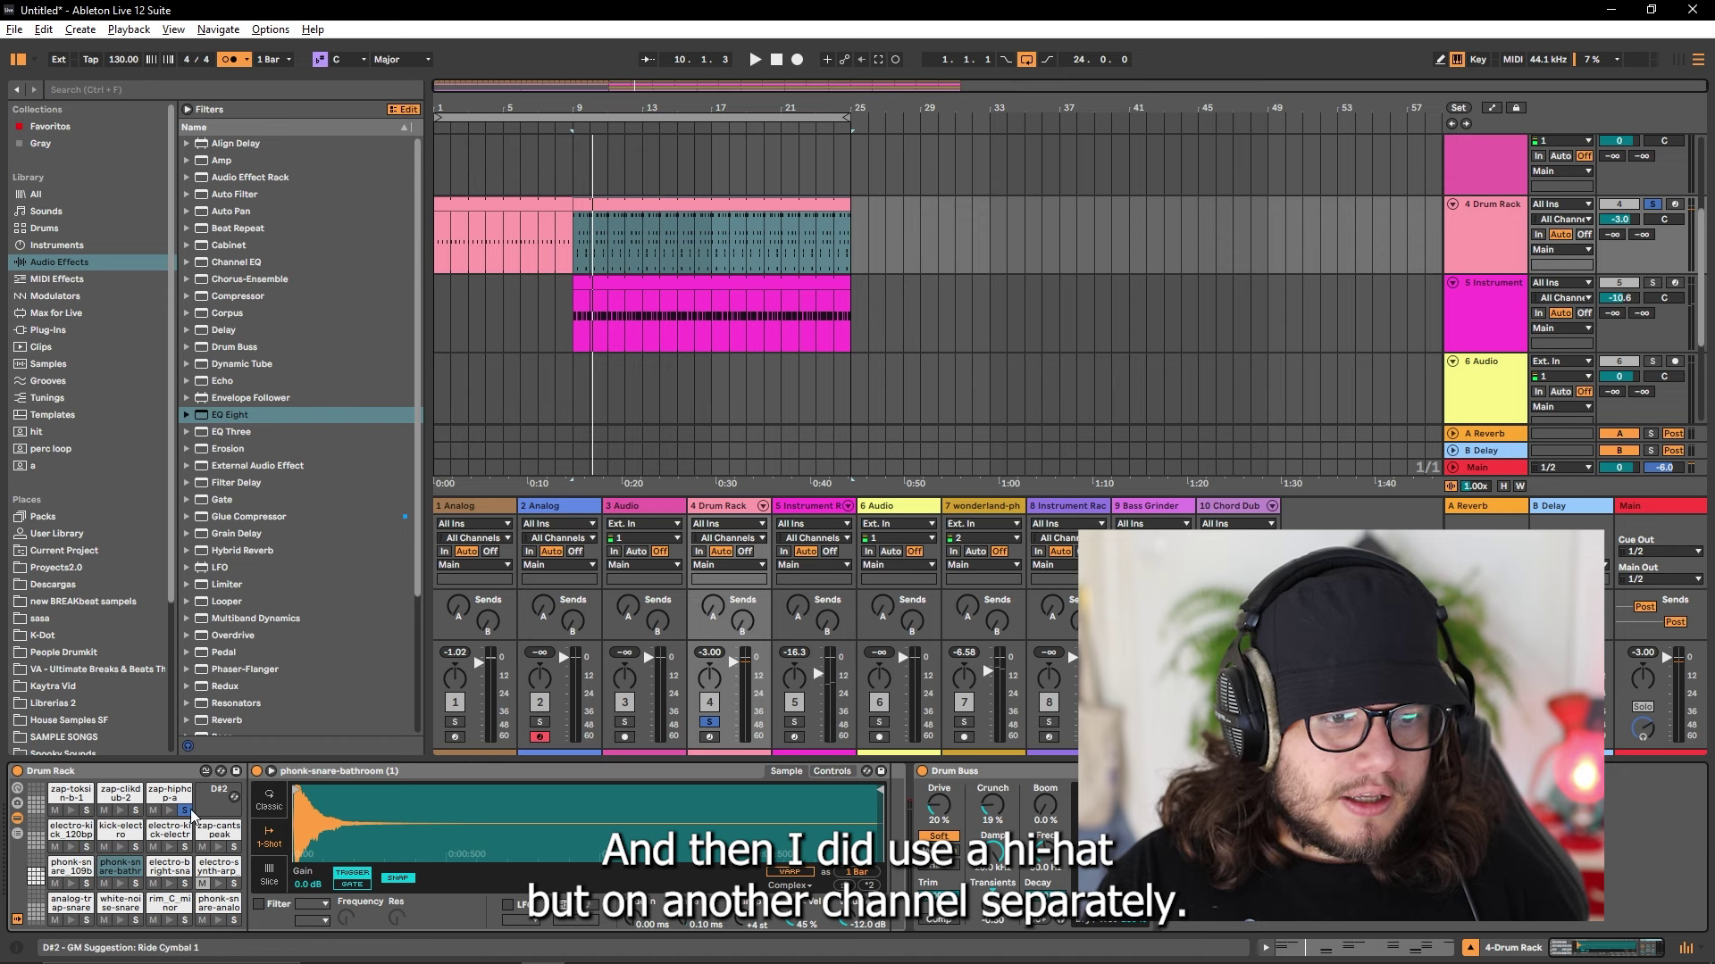
# Step: Solo the open-hat track 5, open its bar 9-25 clip's C3 notes and play them
pyautogui.scroll(-1, 874, 325)
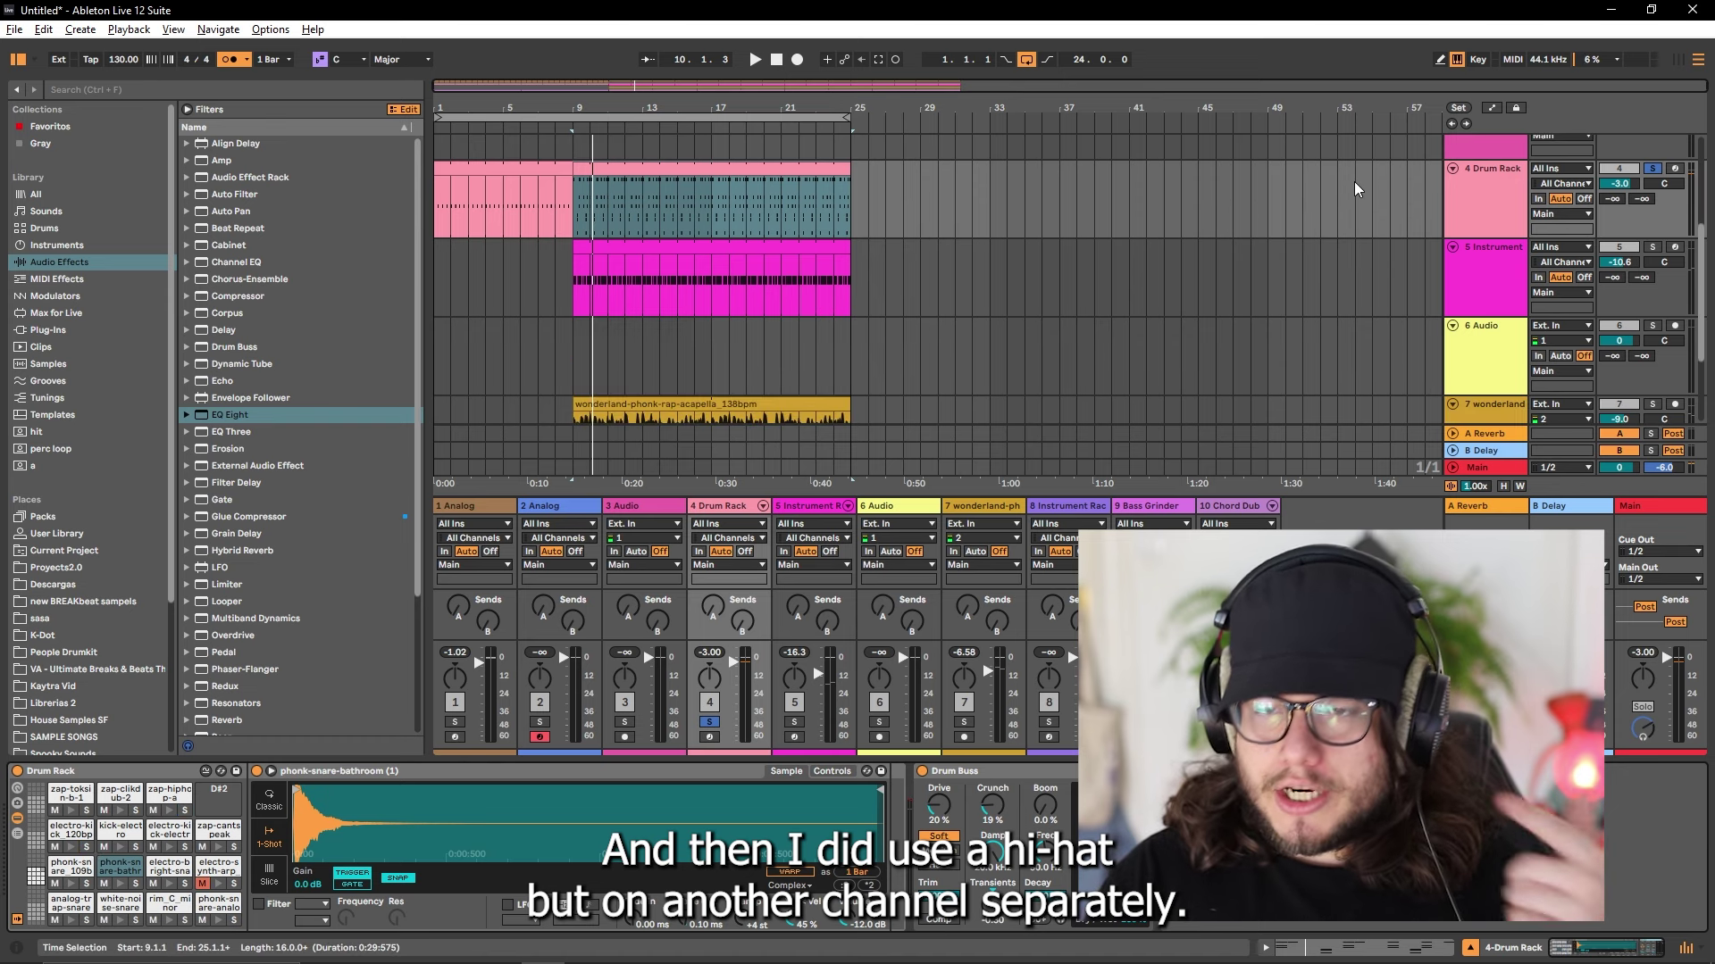
pyautogui.click(1652, 246)
pyautogui.click(807, 245)
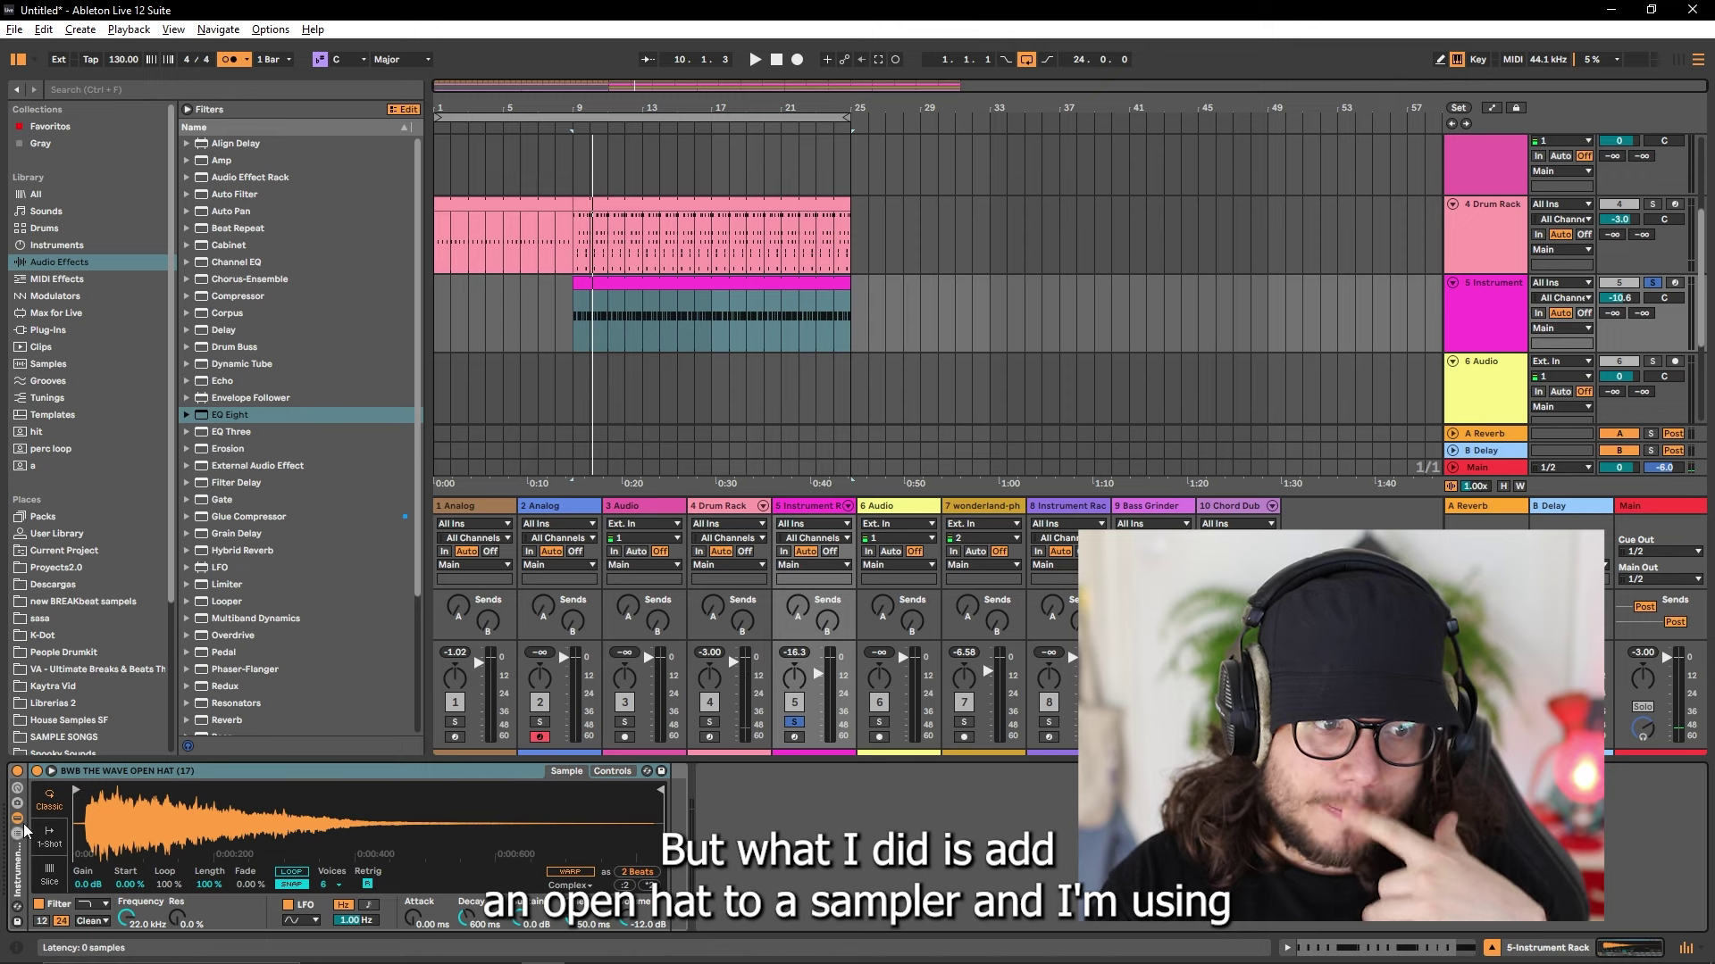
pyautogui.click(661, 297)
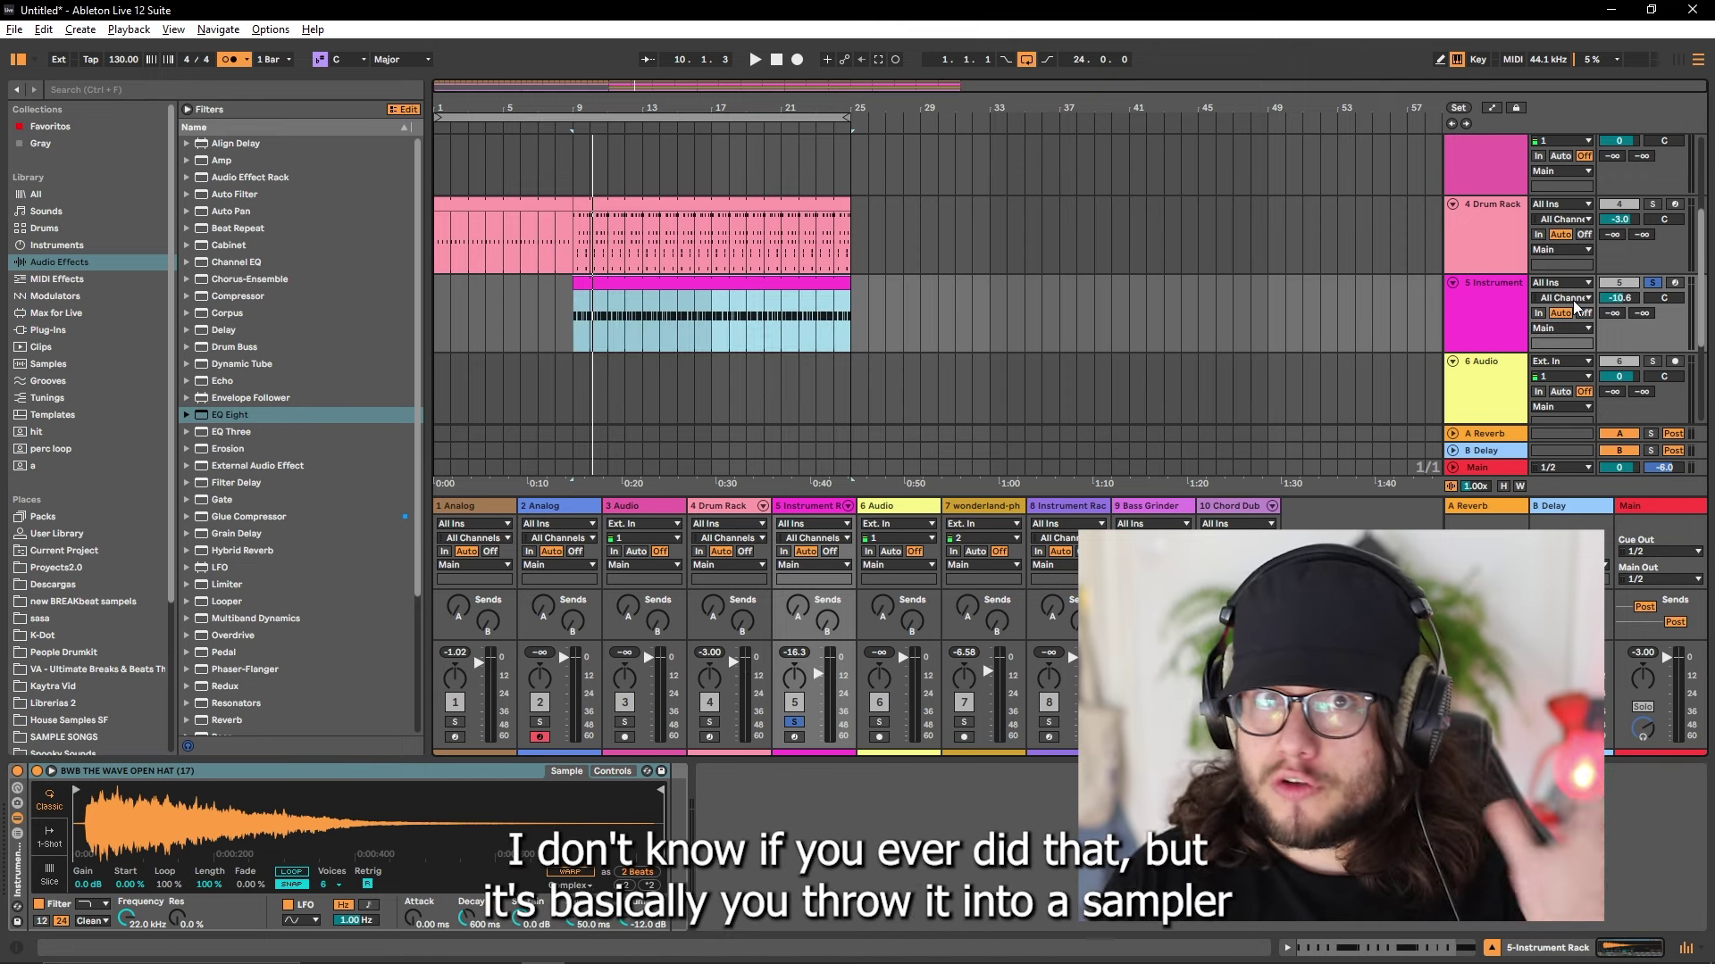
pyautogui.doubleClick(688, 291)
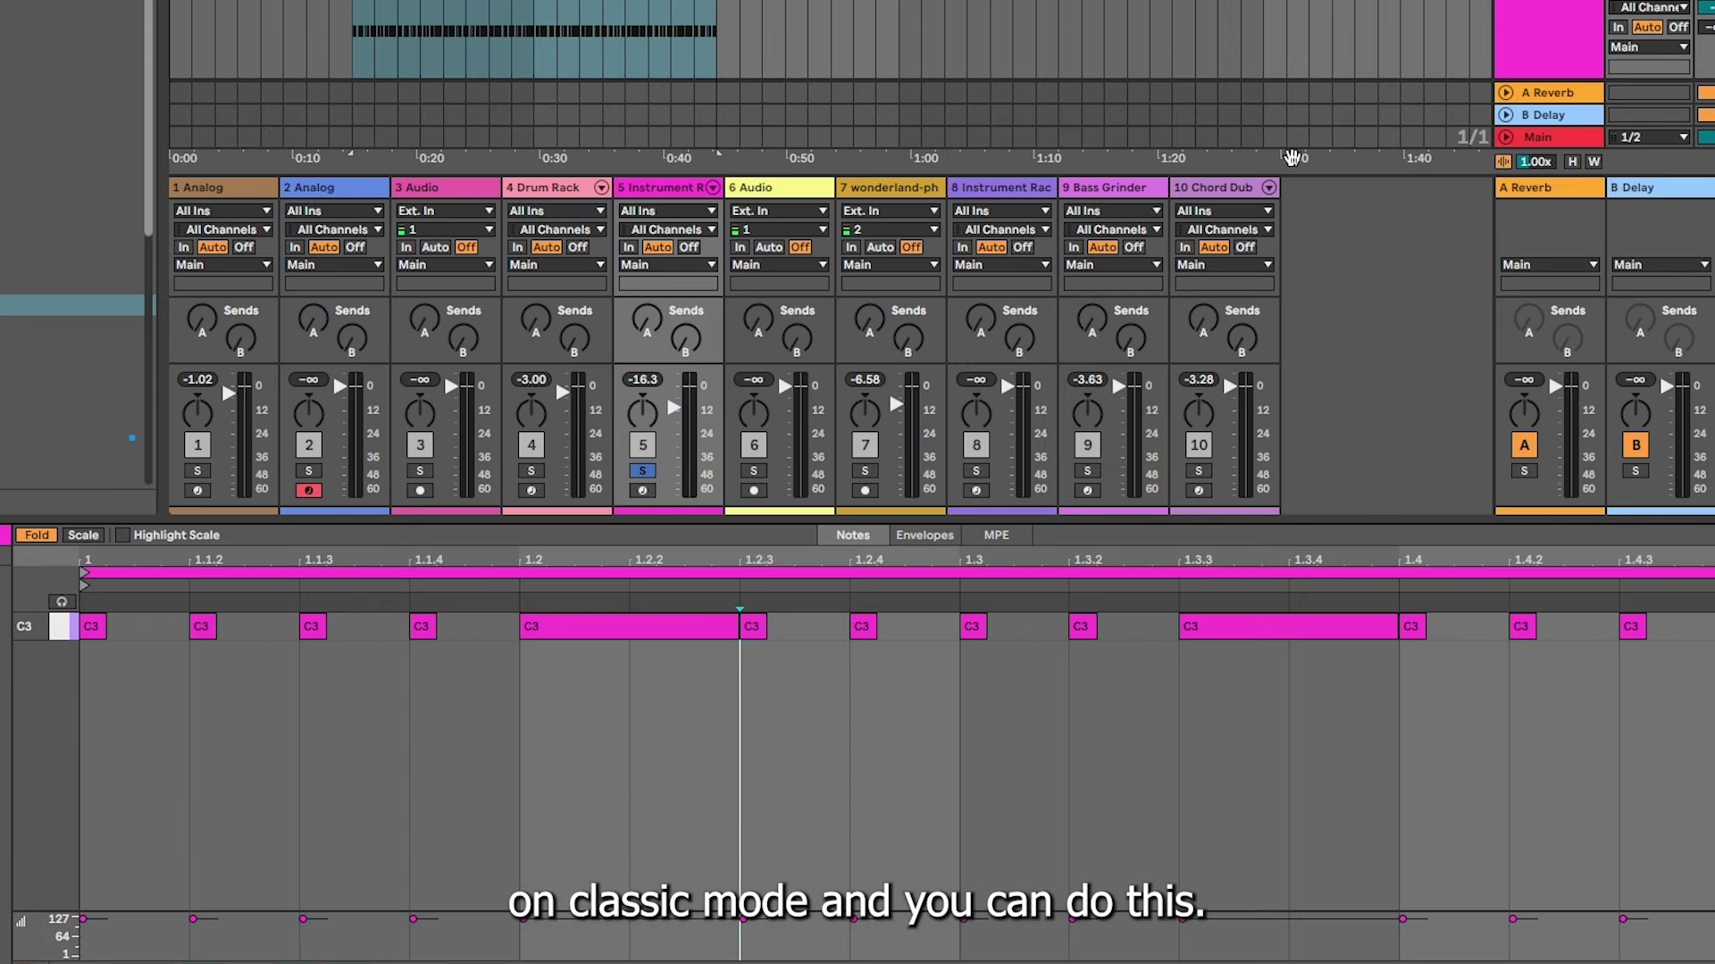
pyautogui.press('space')
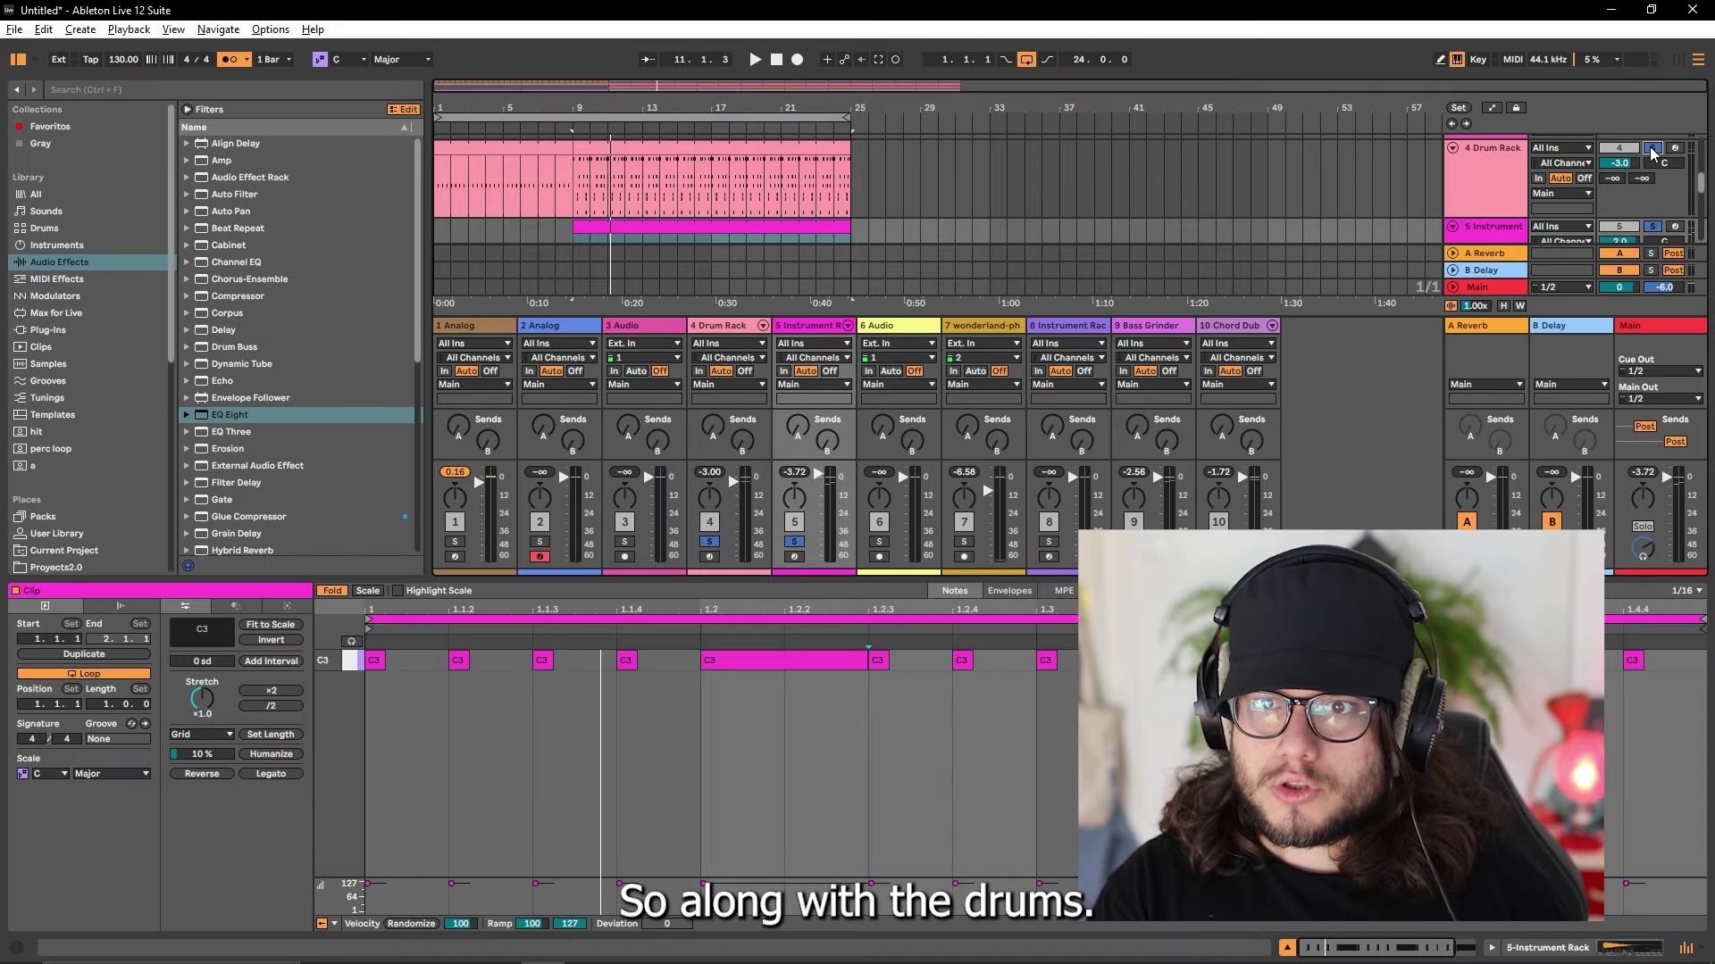
# Step: Shrink the clip editor and select the Bass Grinder track on track 8
pyautogui.press('space')
pyautogui.moveTo(1420, 577); pyautogui.dragTo(1420, 726)
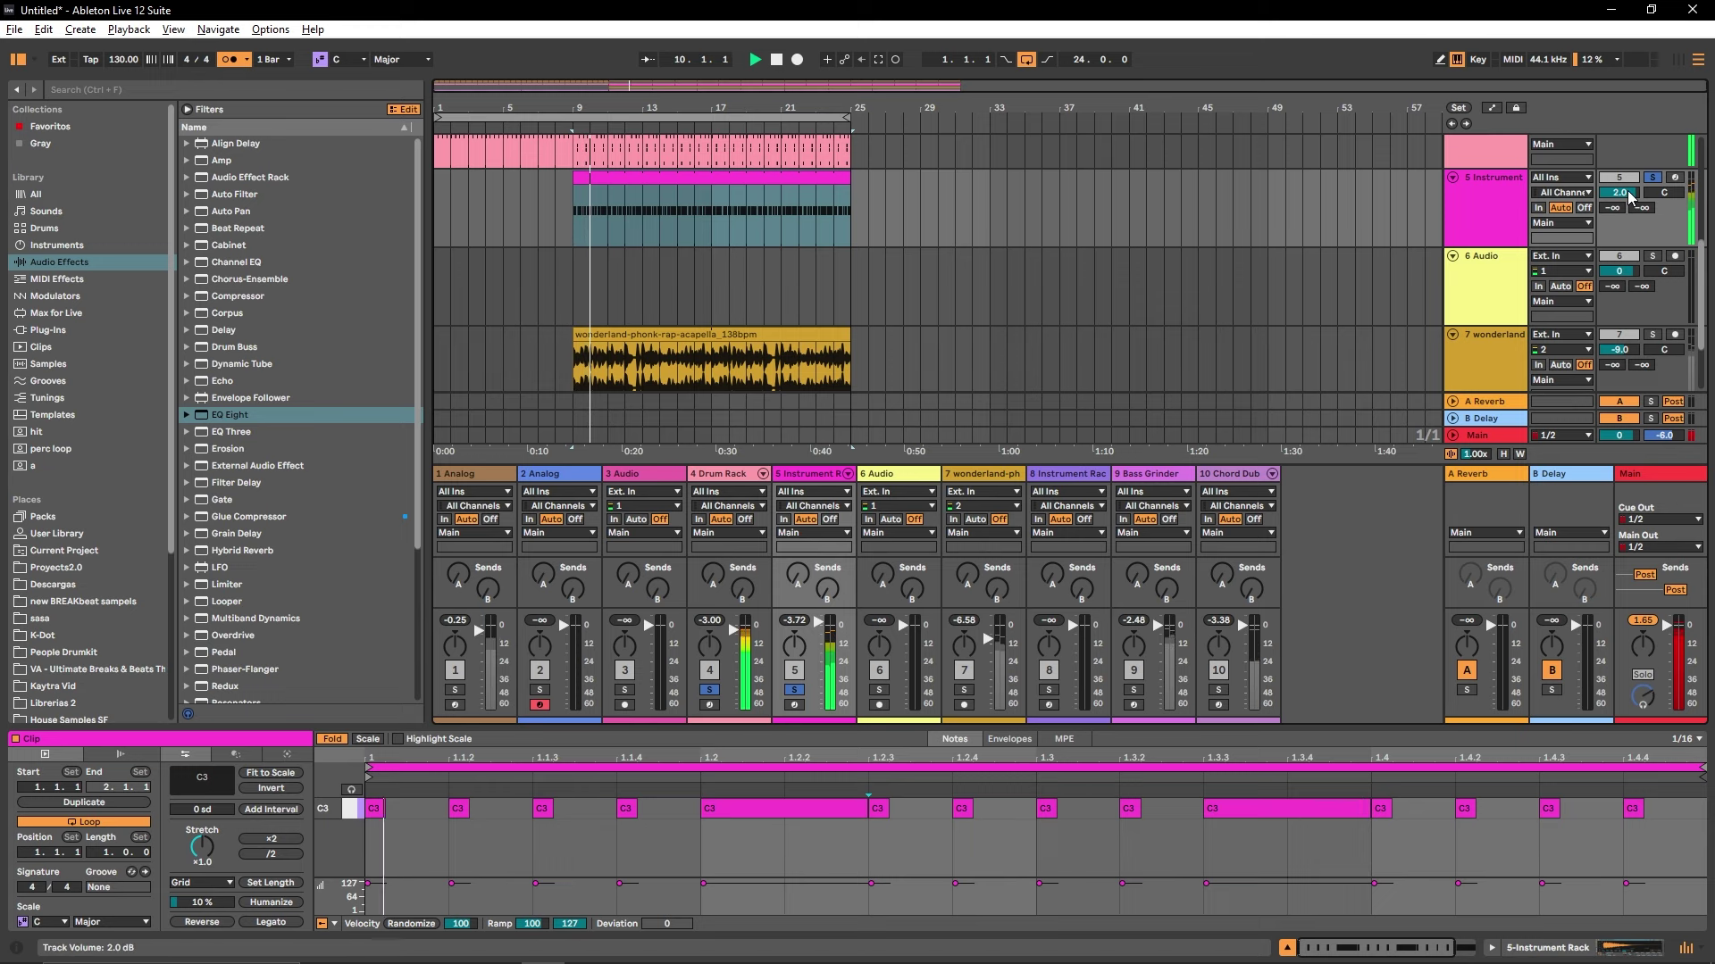
pyautogui.scroll(-3, 1259, 270)
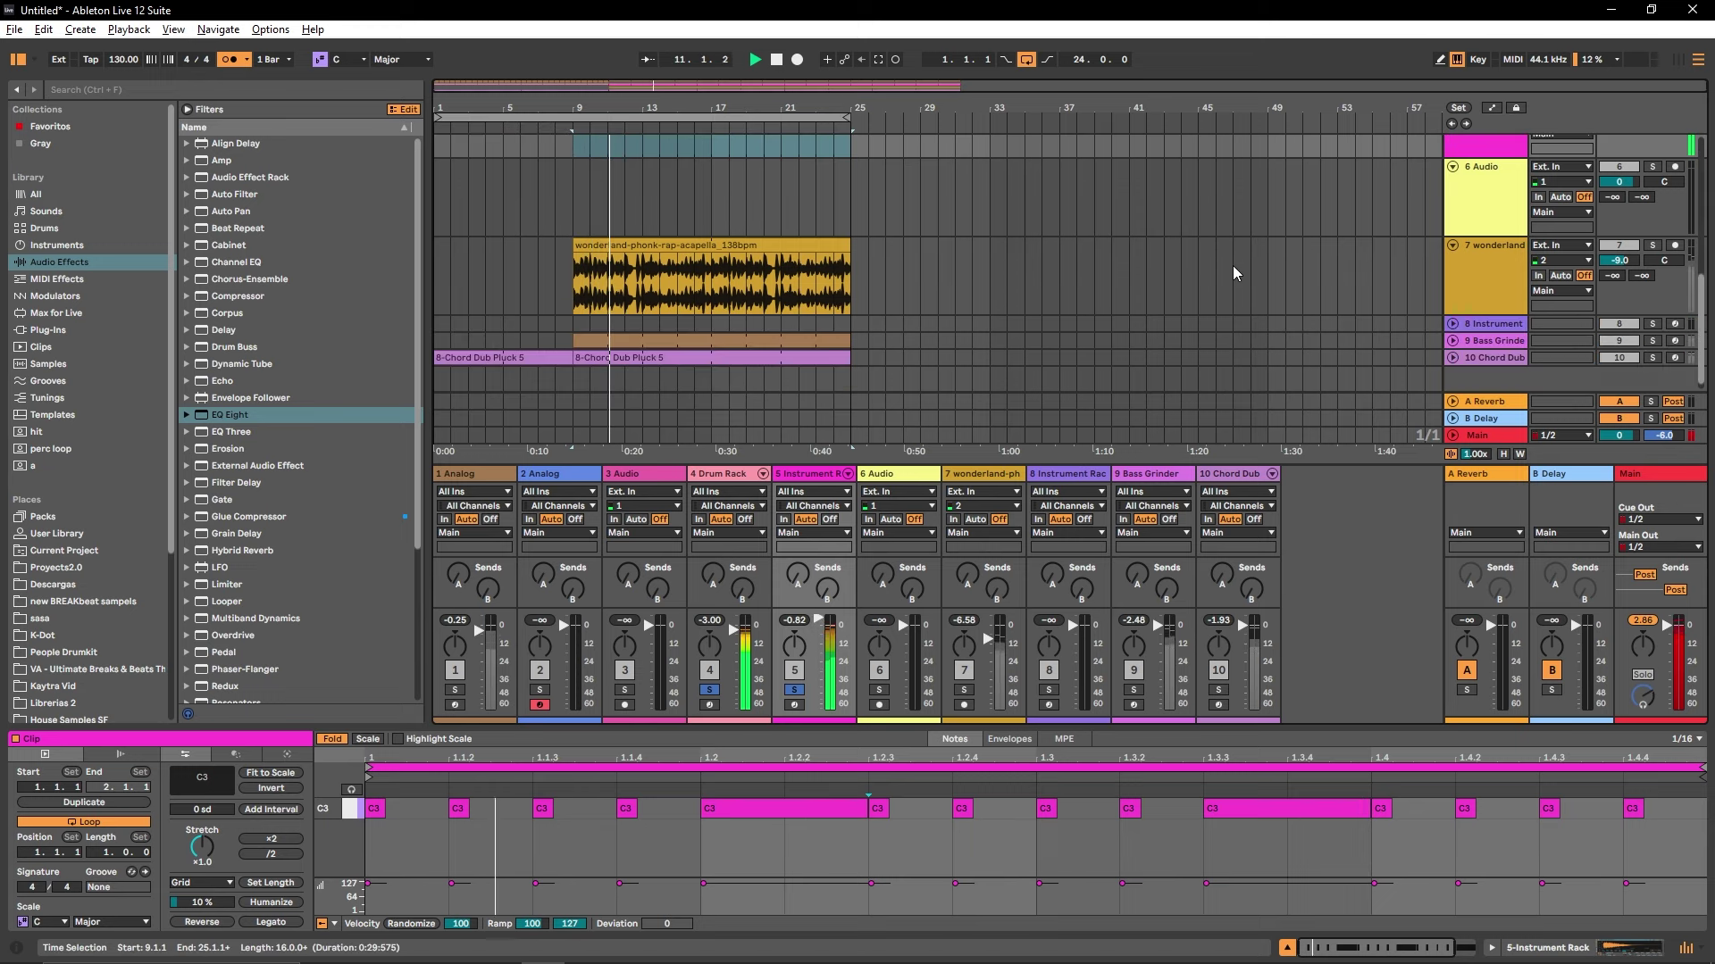
pyautogui.click(1461, 312)
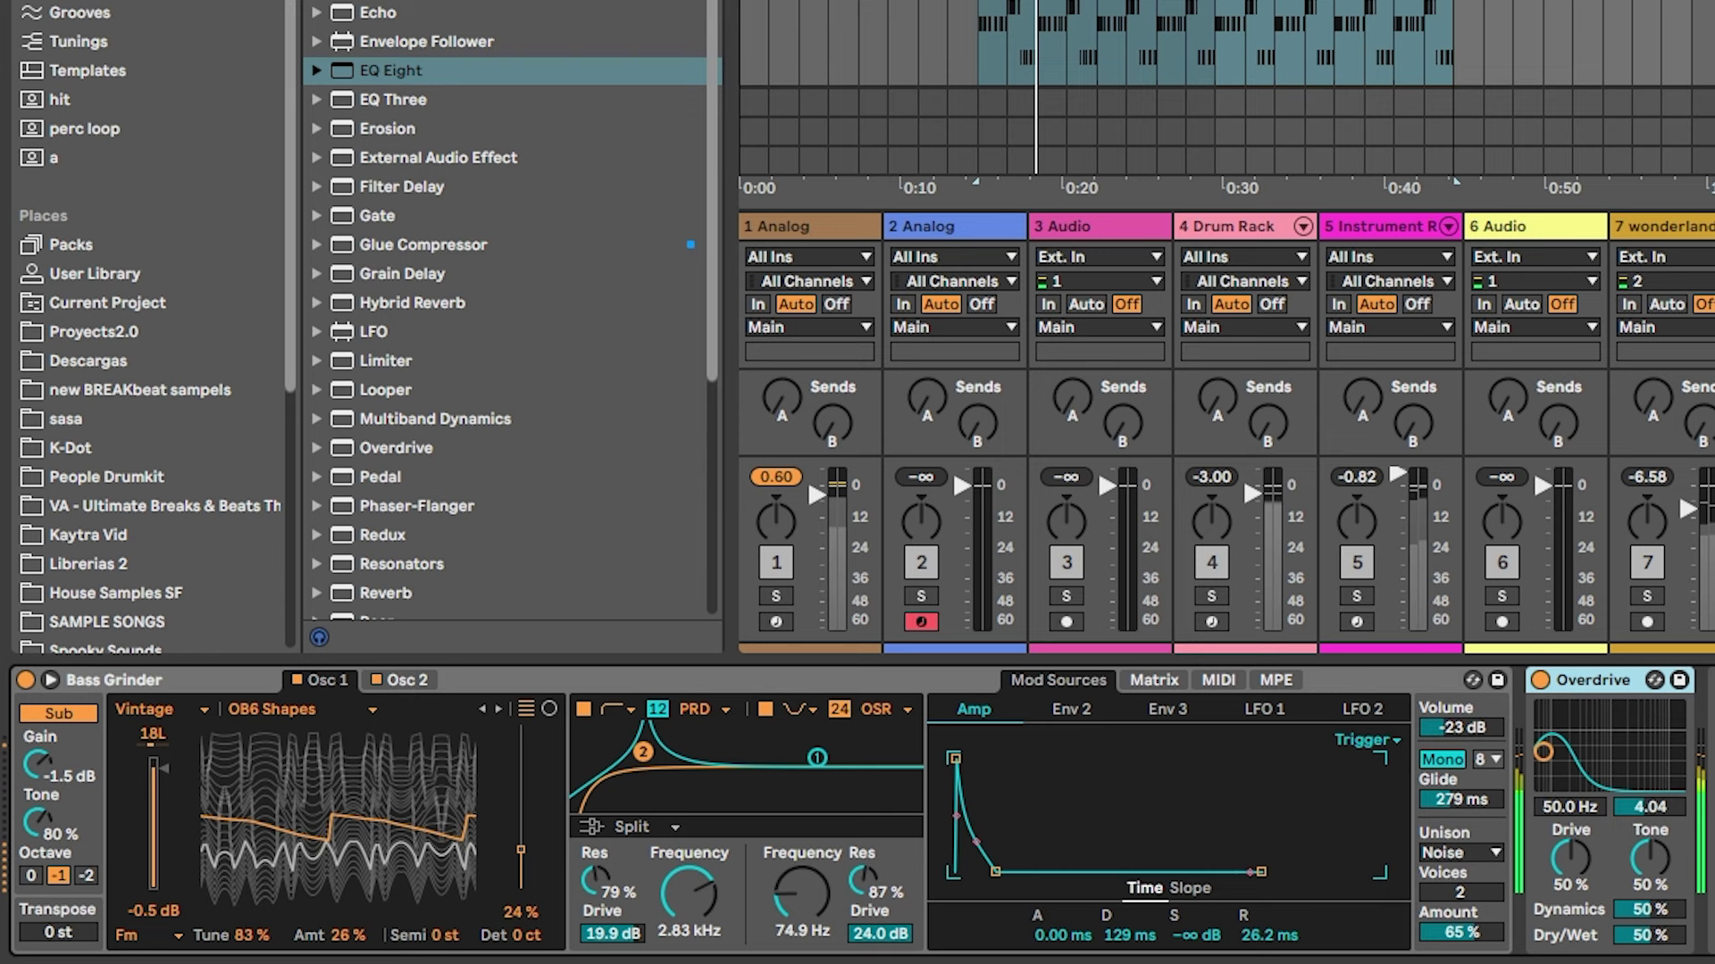
pyautogui.scroll(-5, 1225, 43)
pyautogui.click(1225, 43)
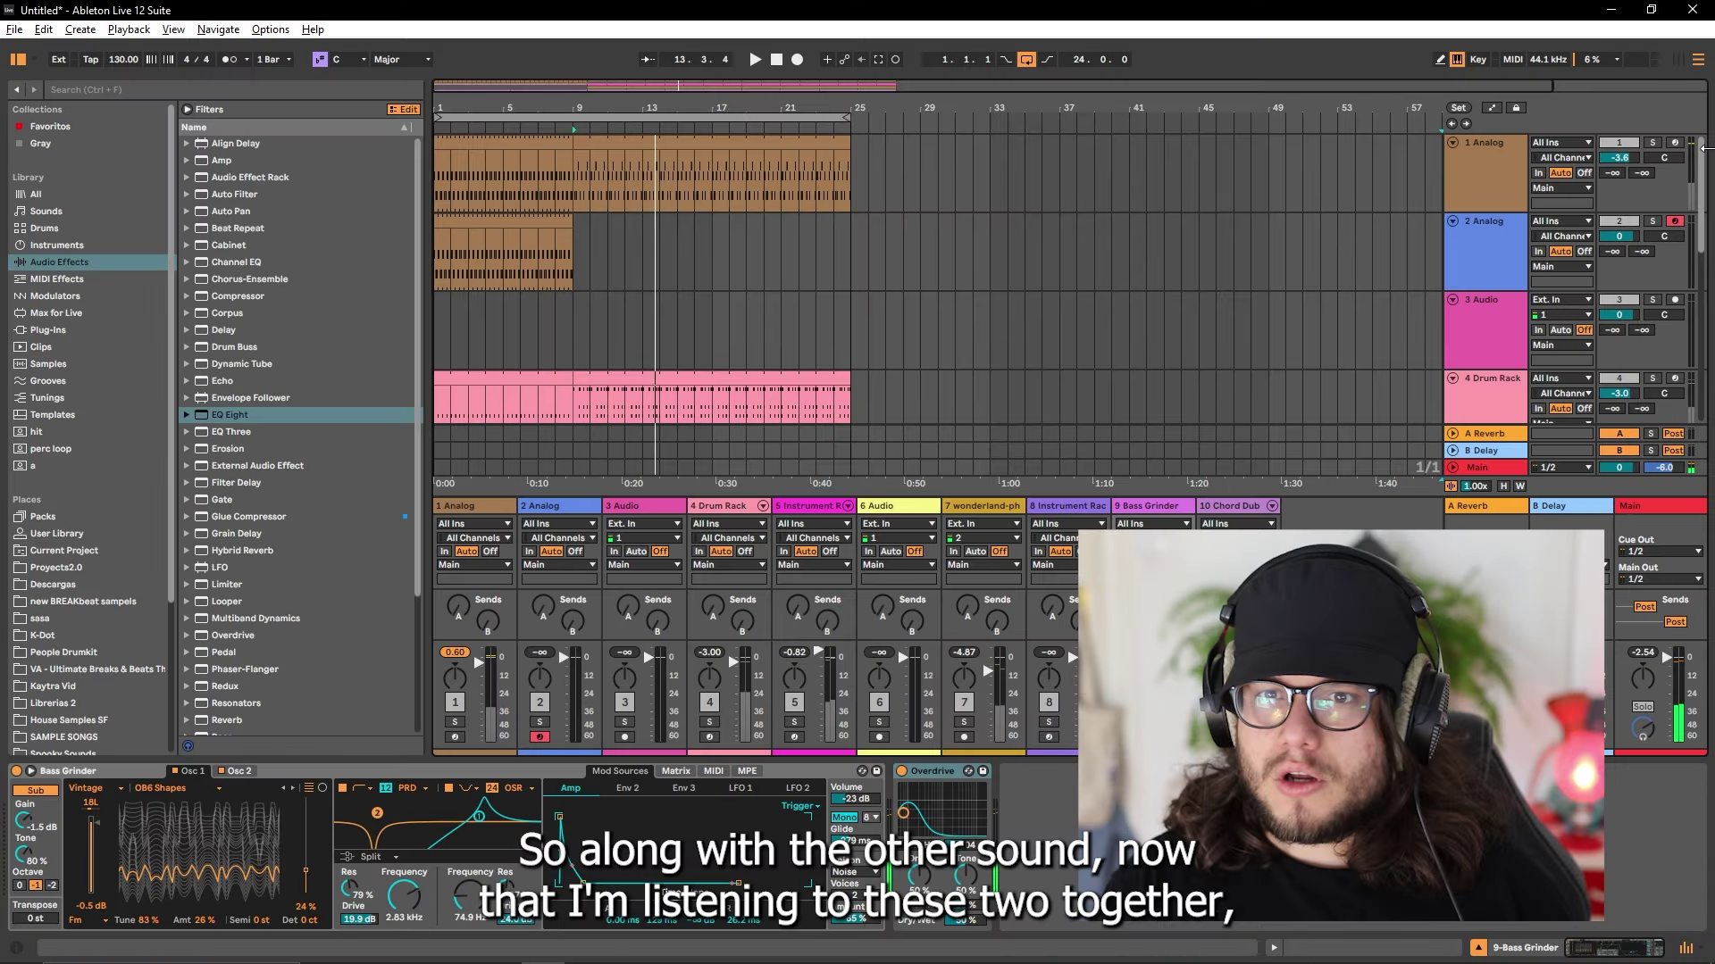
# Step: Solo the first Analog track with Bass Grinder, play from bar 9, and pick Auto Pan
pyautogui.click(1653, 143)
pyautogui.press('space')
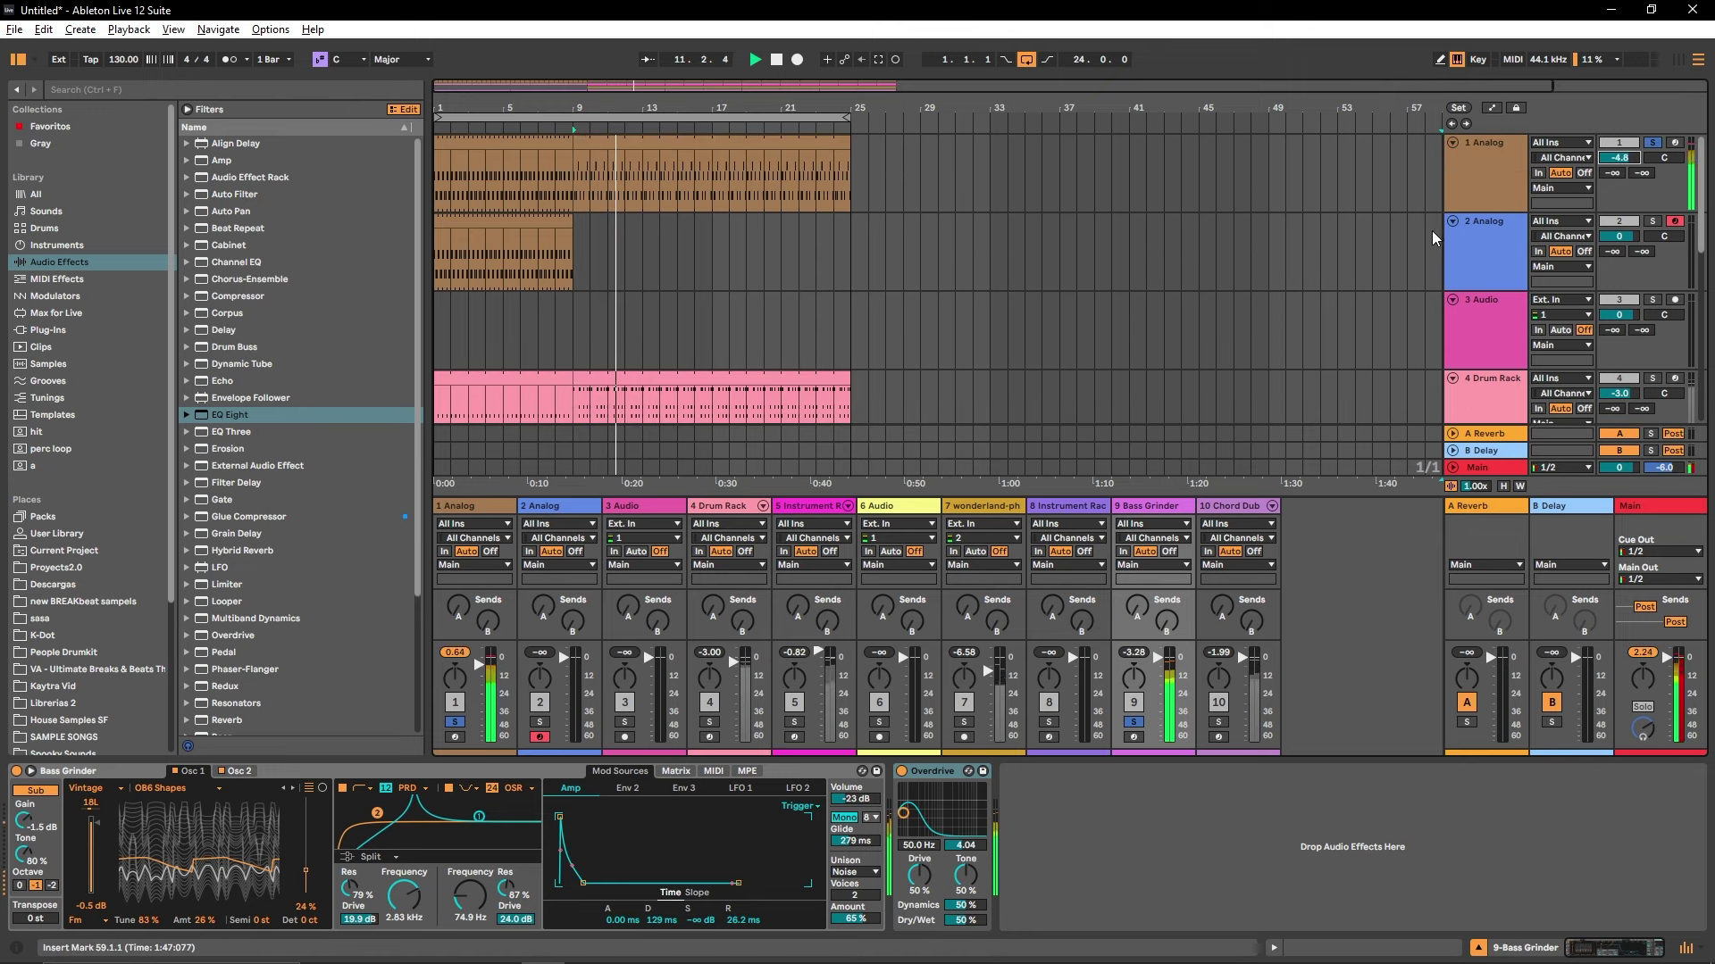
pyautogui.scroll(-6, 1423, 256)
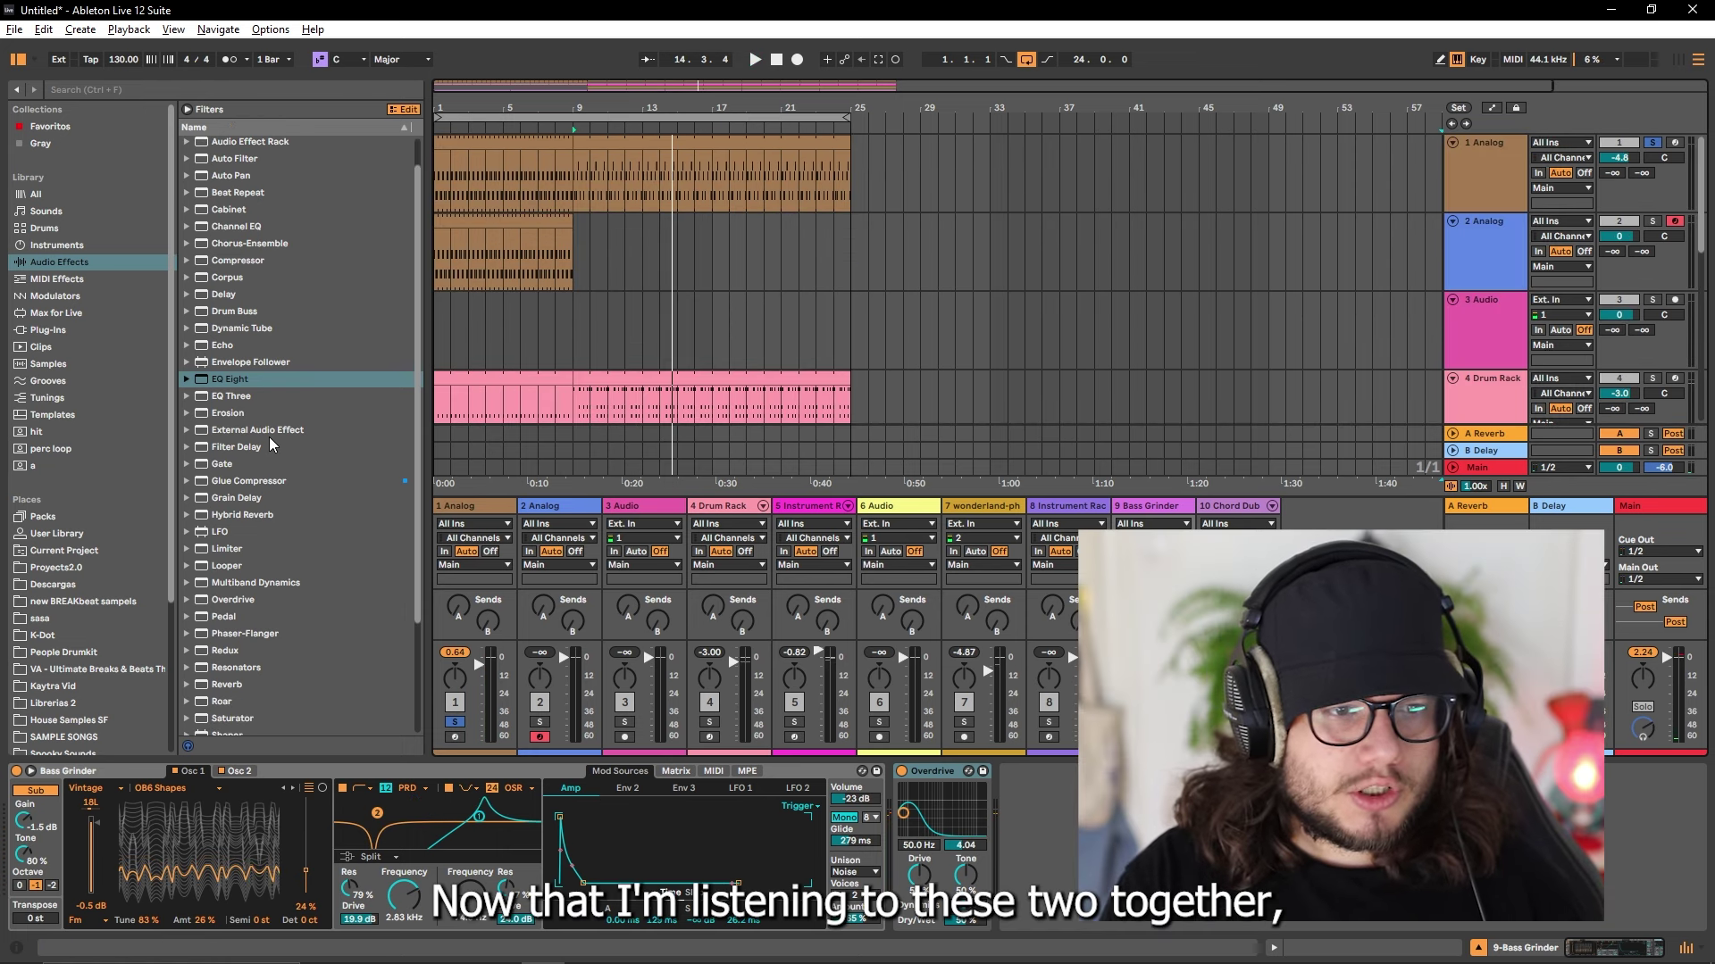
pyautogui.scroll(2, 269, 436)
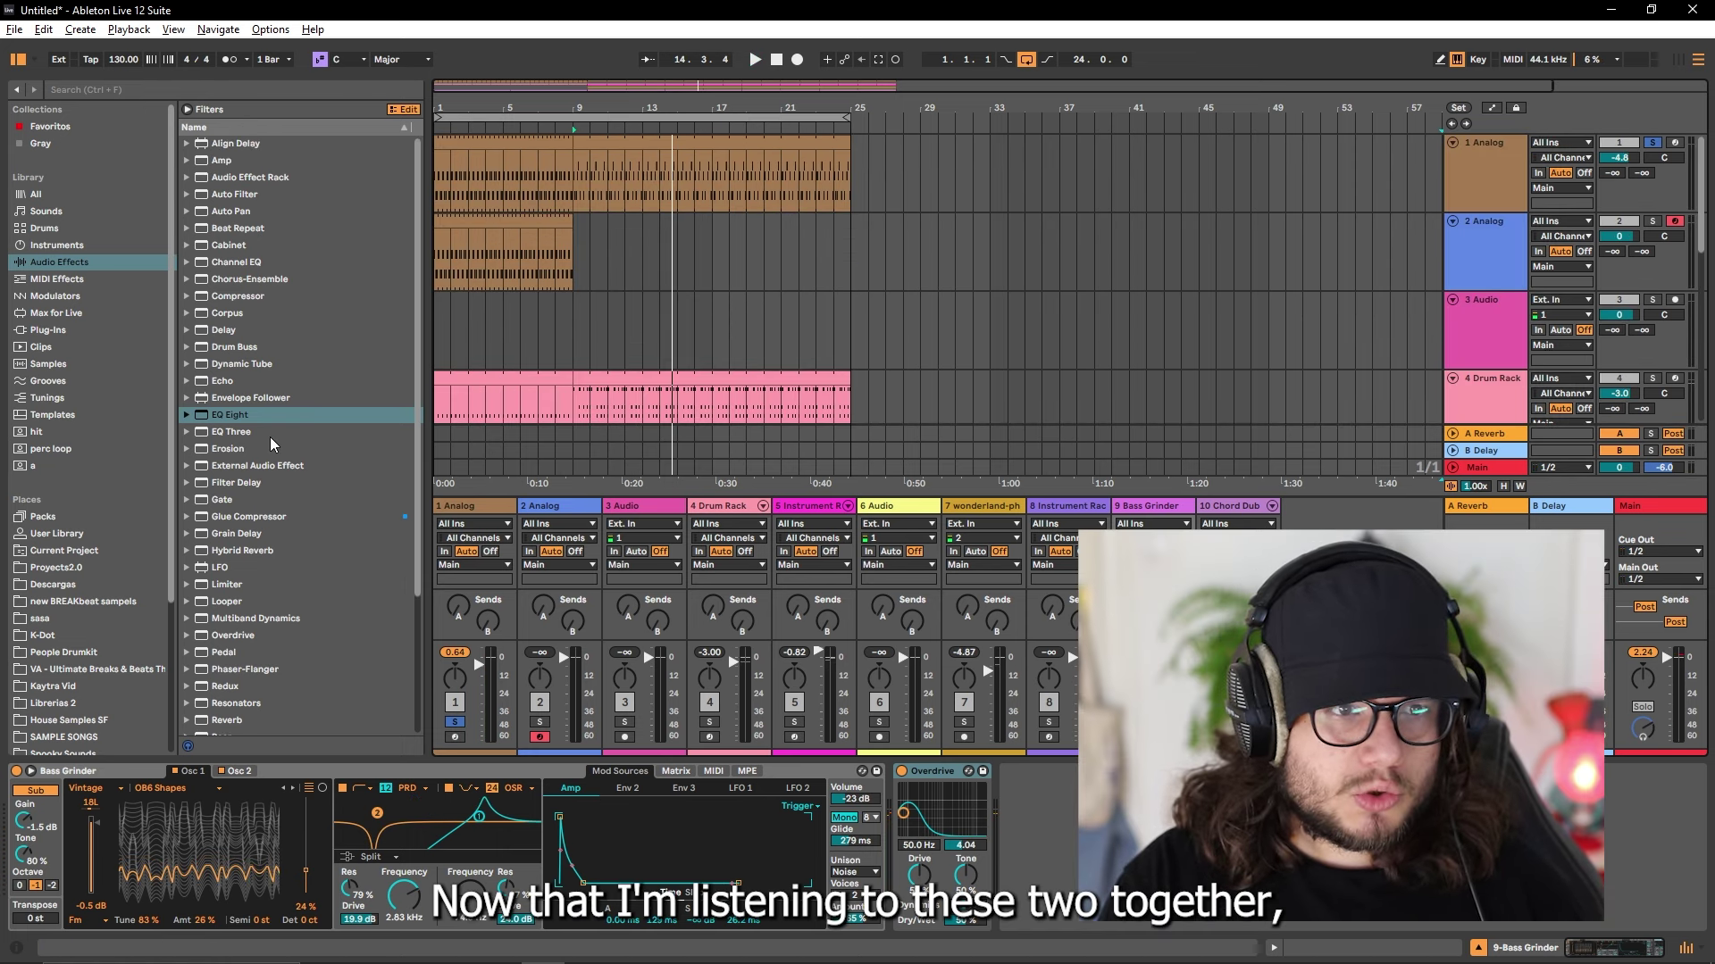
pyautogui.click(238, 211)
# Step: On the first Analog track's Auto Pan, set Amount to 39.7 % and Rate to 0.34 Hz
pyautogui.click(652, 180)
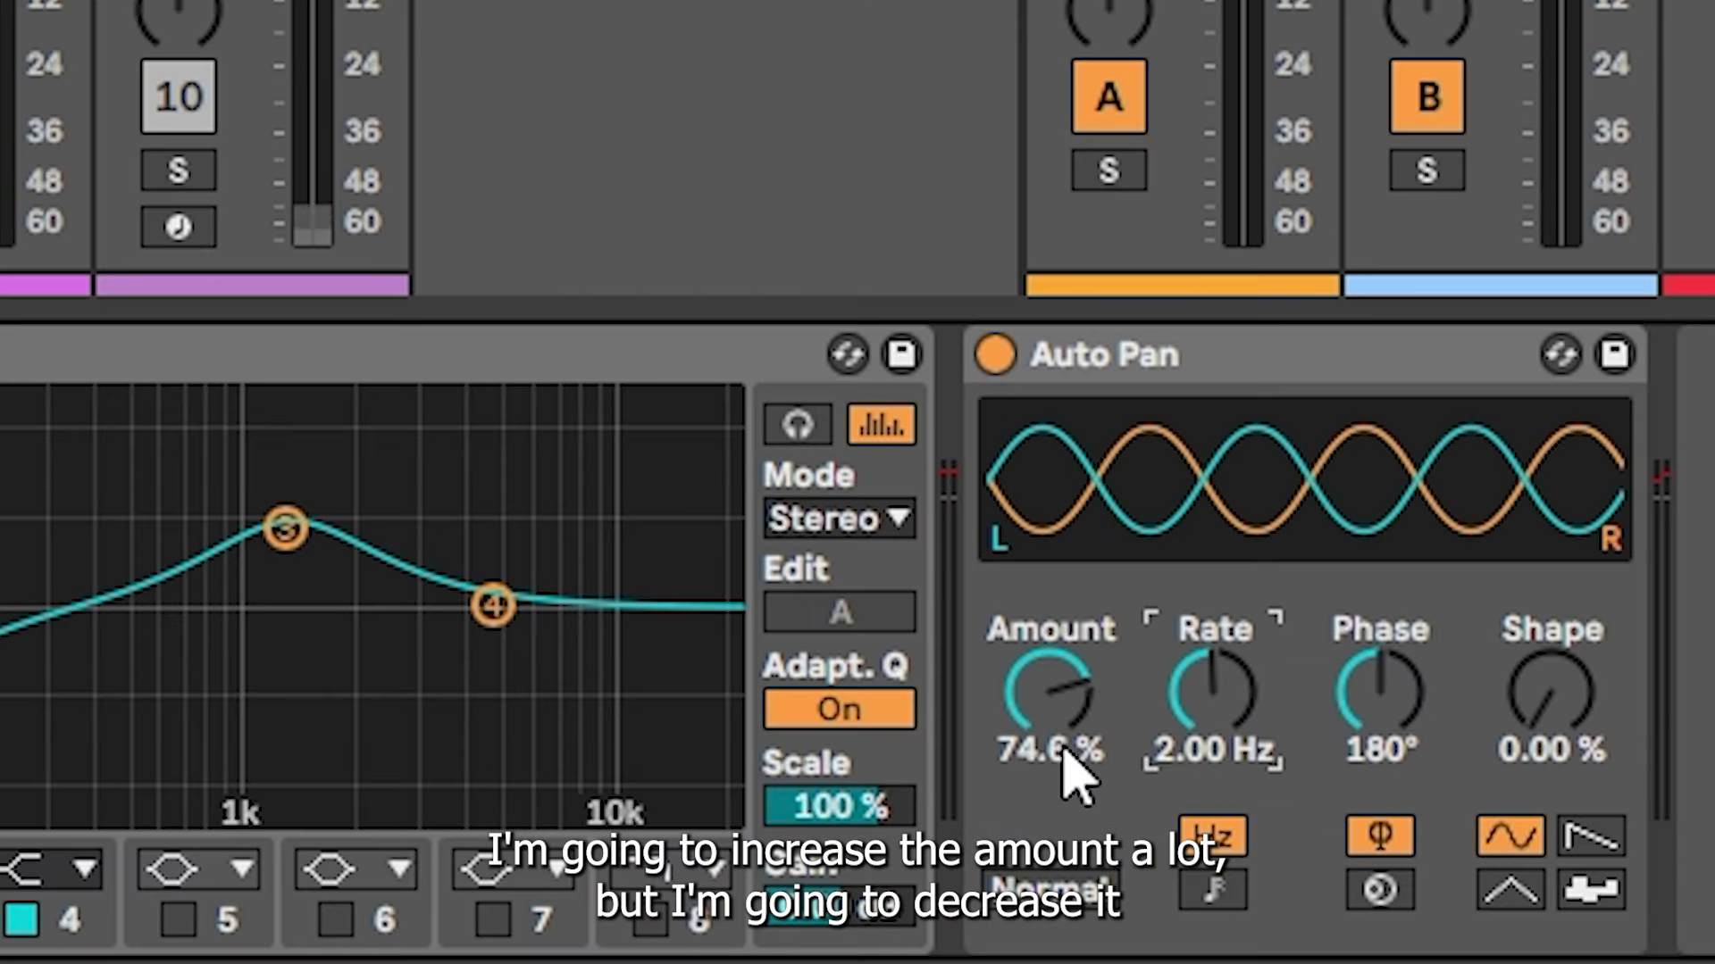
pyautogui.moveTo(1049, 692); pyautogui.dragTo(1049, 678)
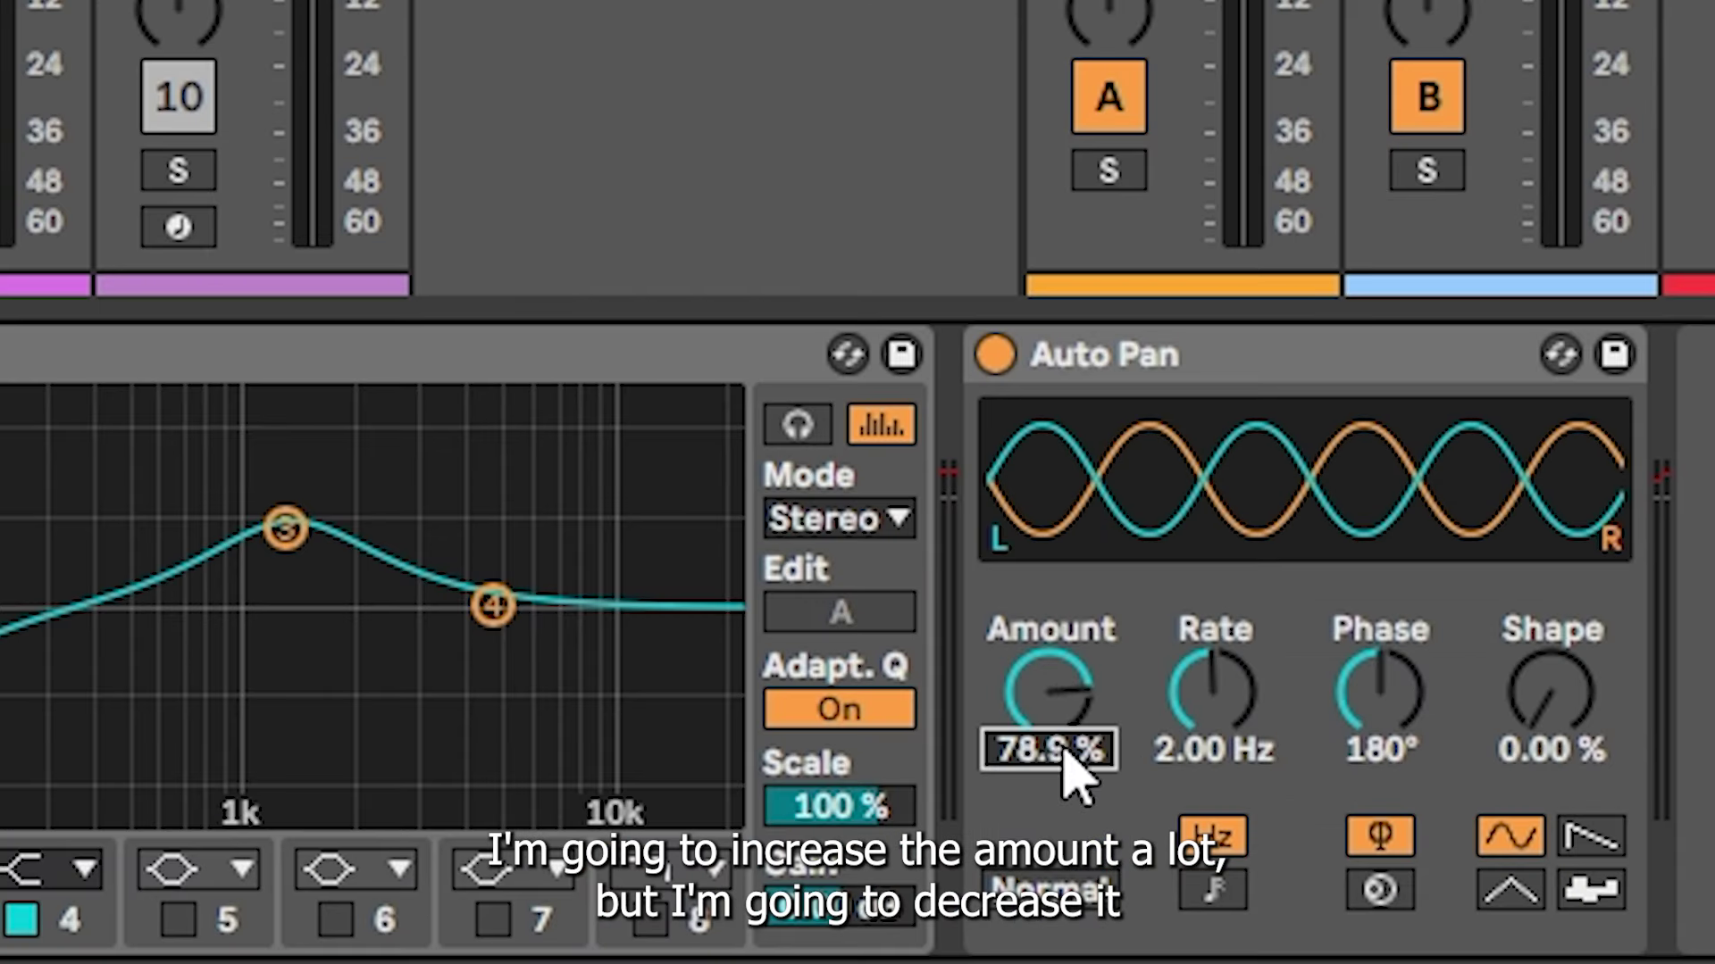
pyautogui.moveTo(1065, 750); pyautogui.dragTo(1167, 765)
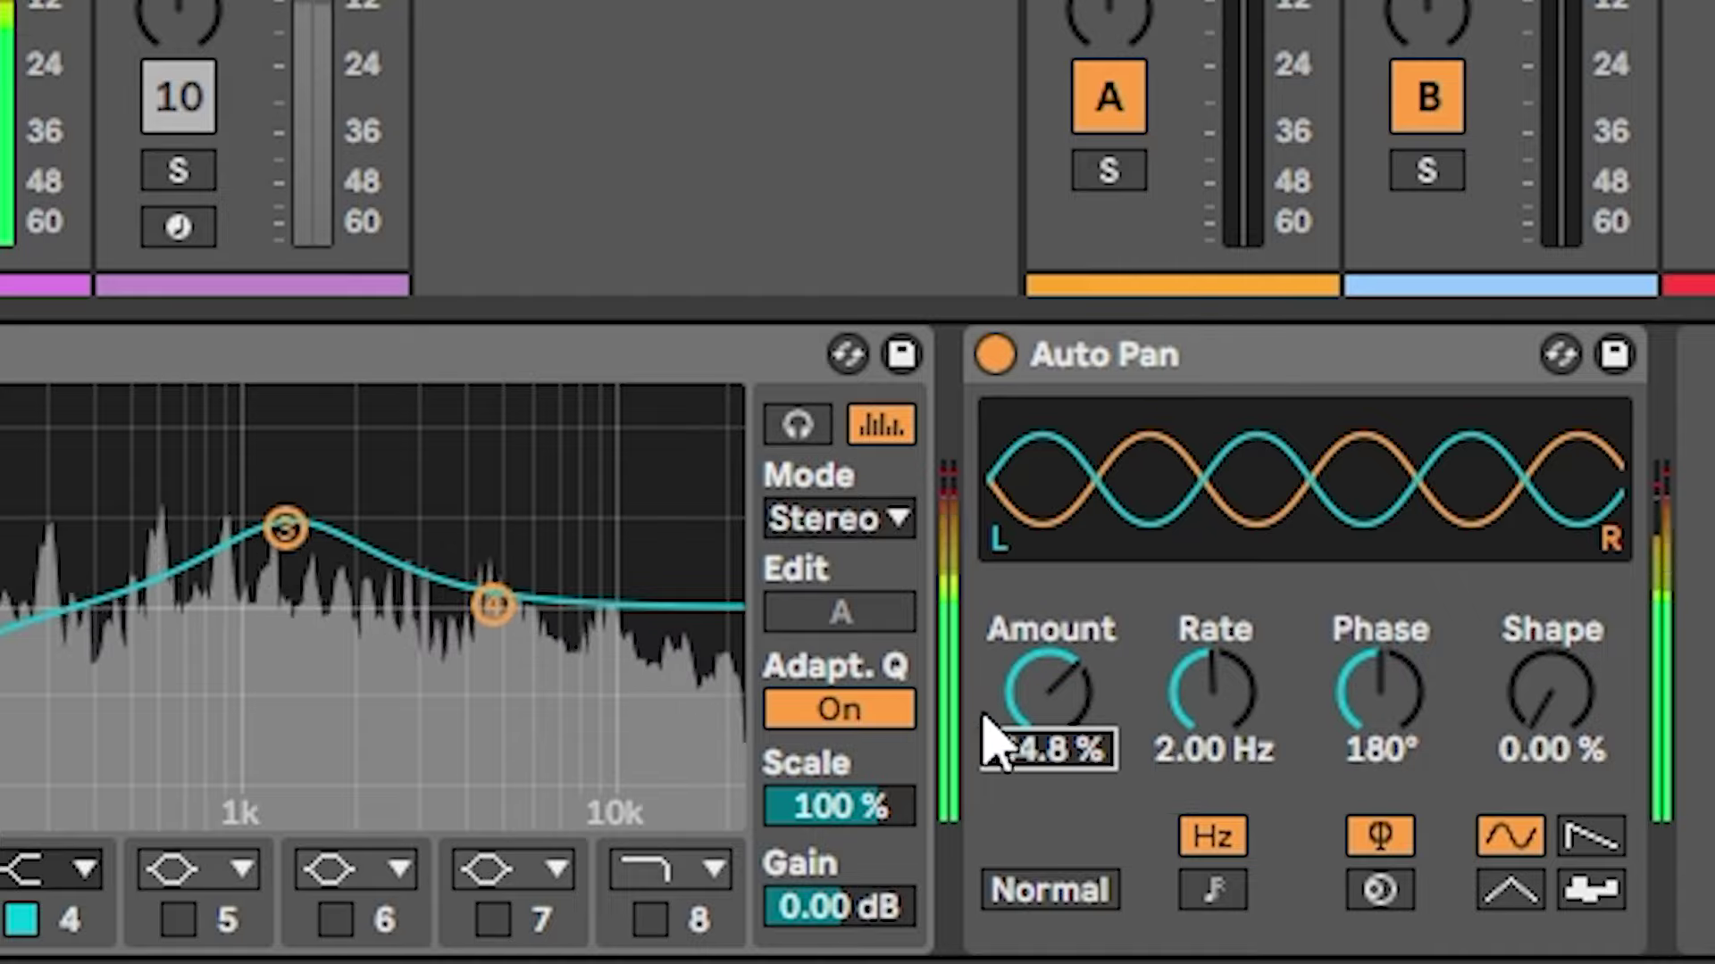
pyautogui.moveTo(987, 723); pyautogui.dragTo(987, 782)
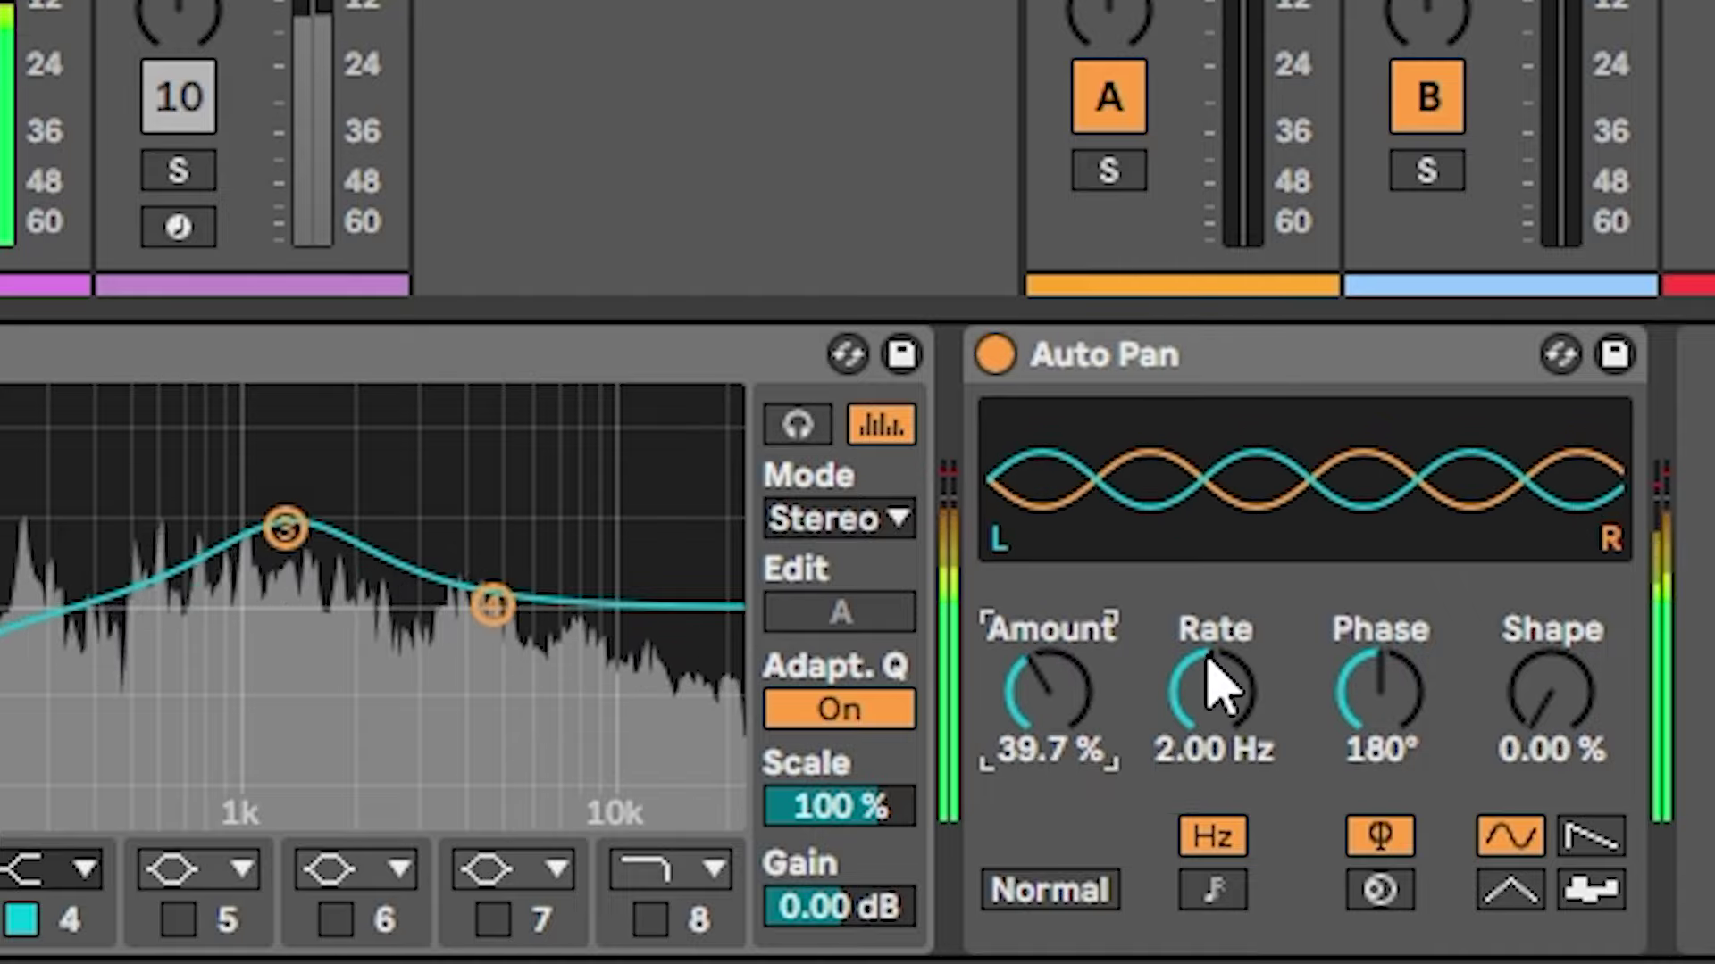
pyautogui.moveTo(1209, 682); pyautogui.dragTo(1209, 762)
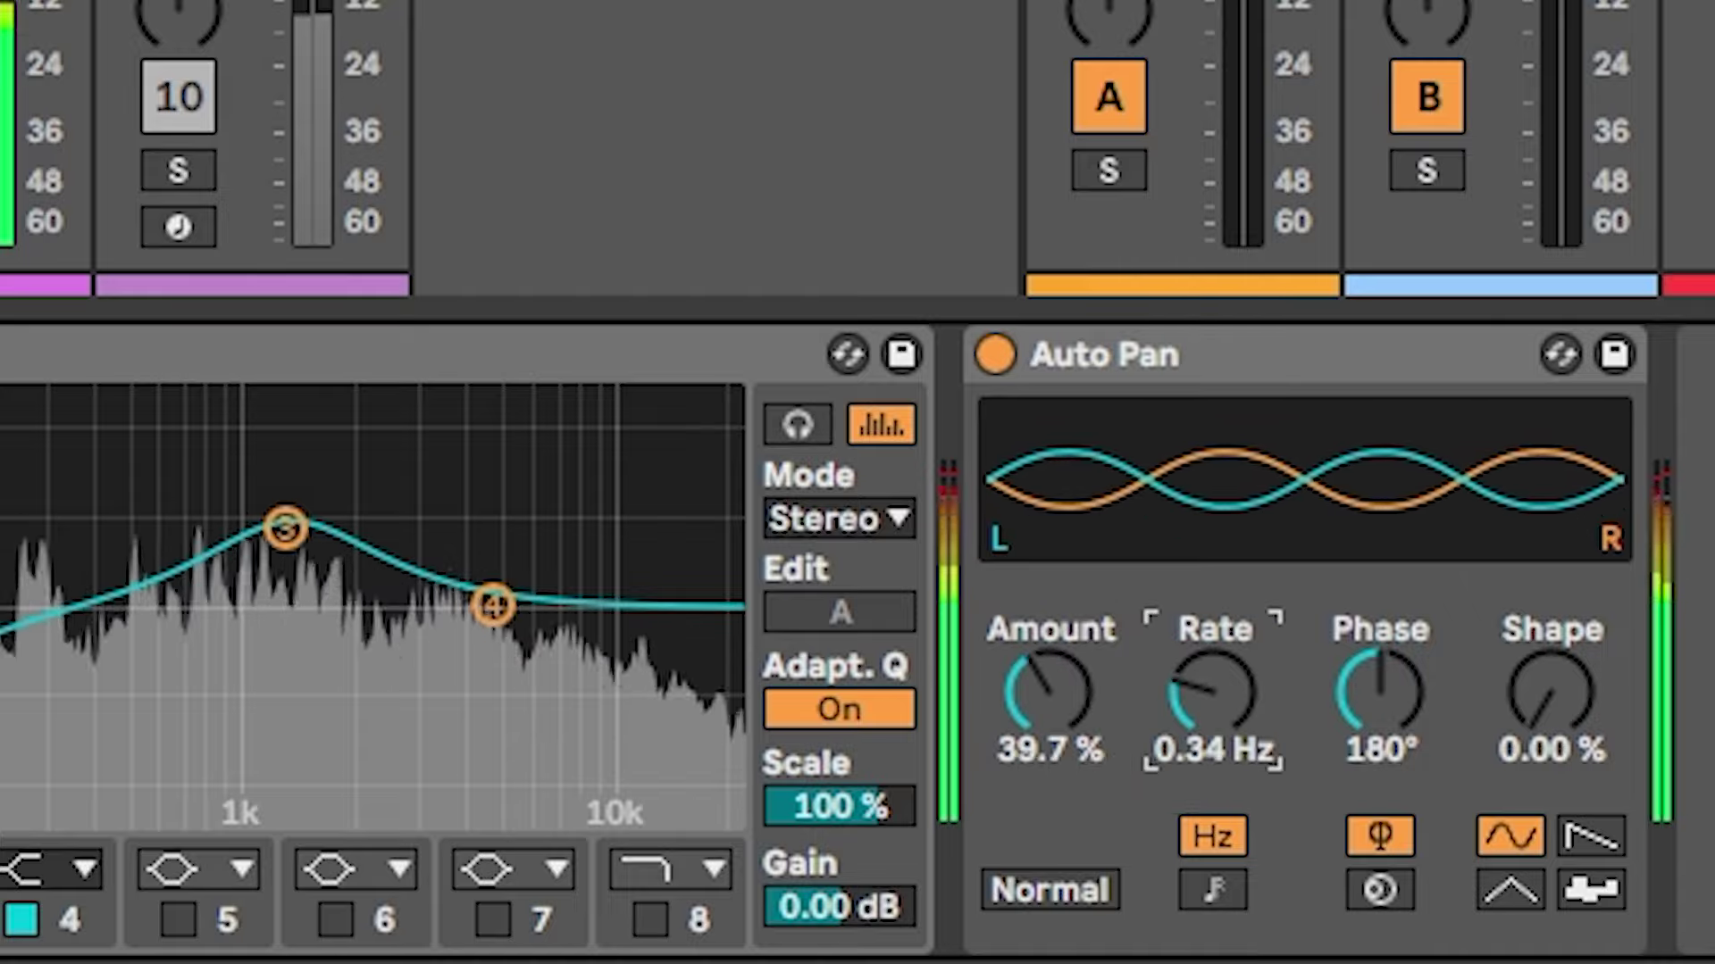
pyautogui.click(1026, 688)
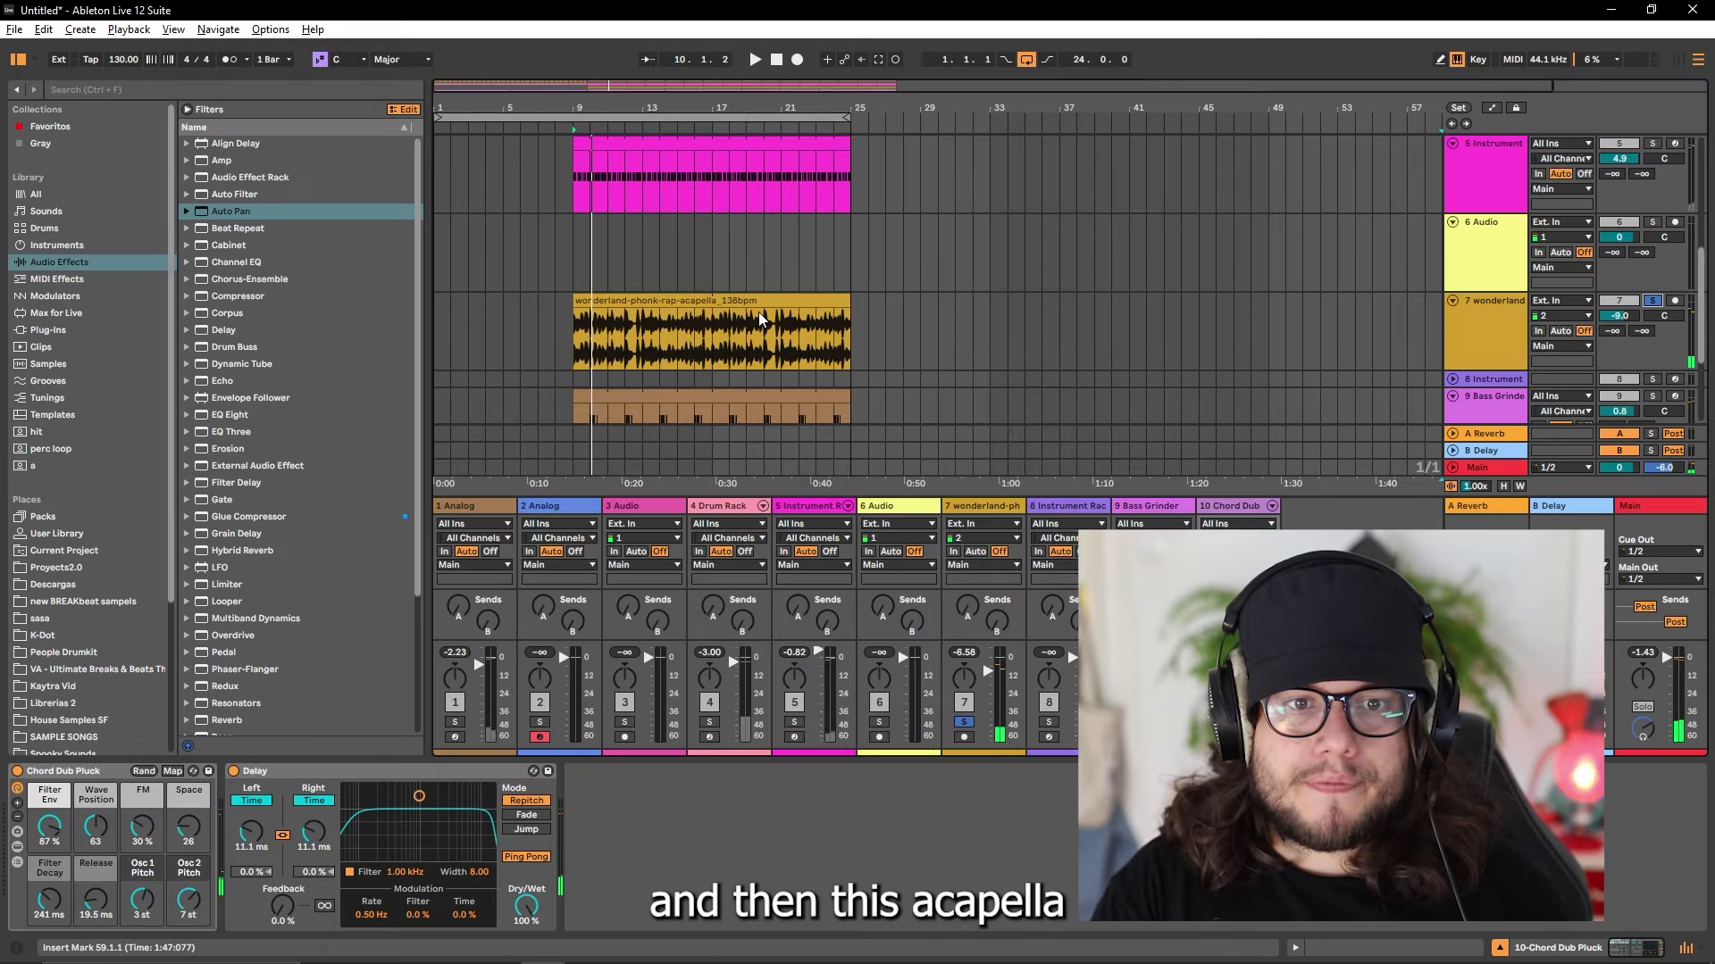
# Step: Turn on Overdrive, Delay and Glue Compressor in the acapella clip's device chain
pyautogui.click(758, 304)
pyautogui.doubleClick(758, 304)
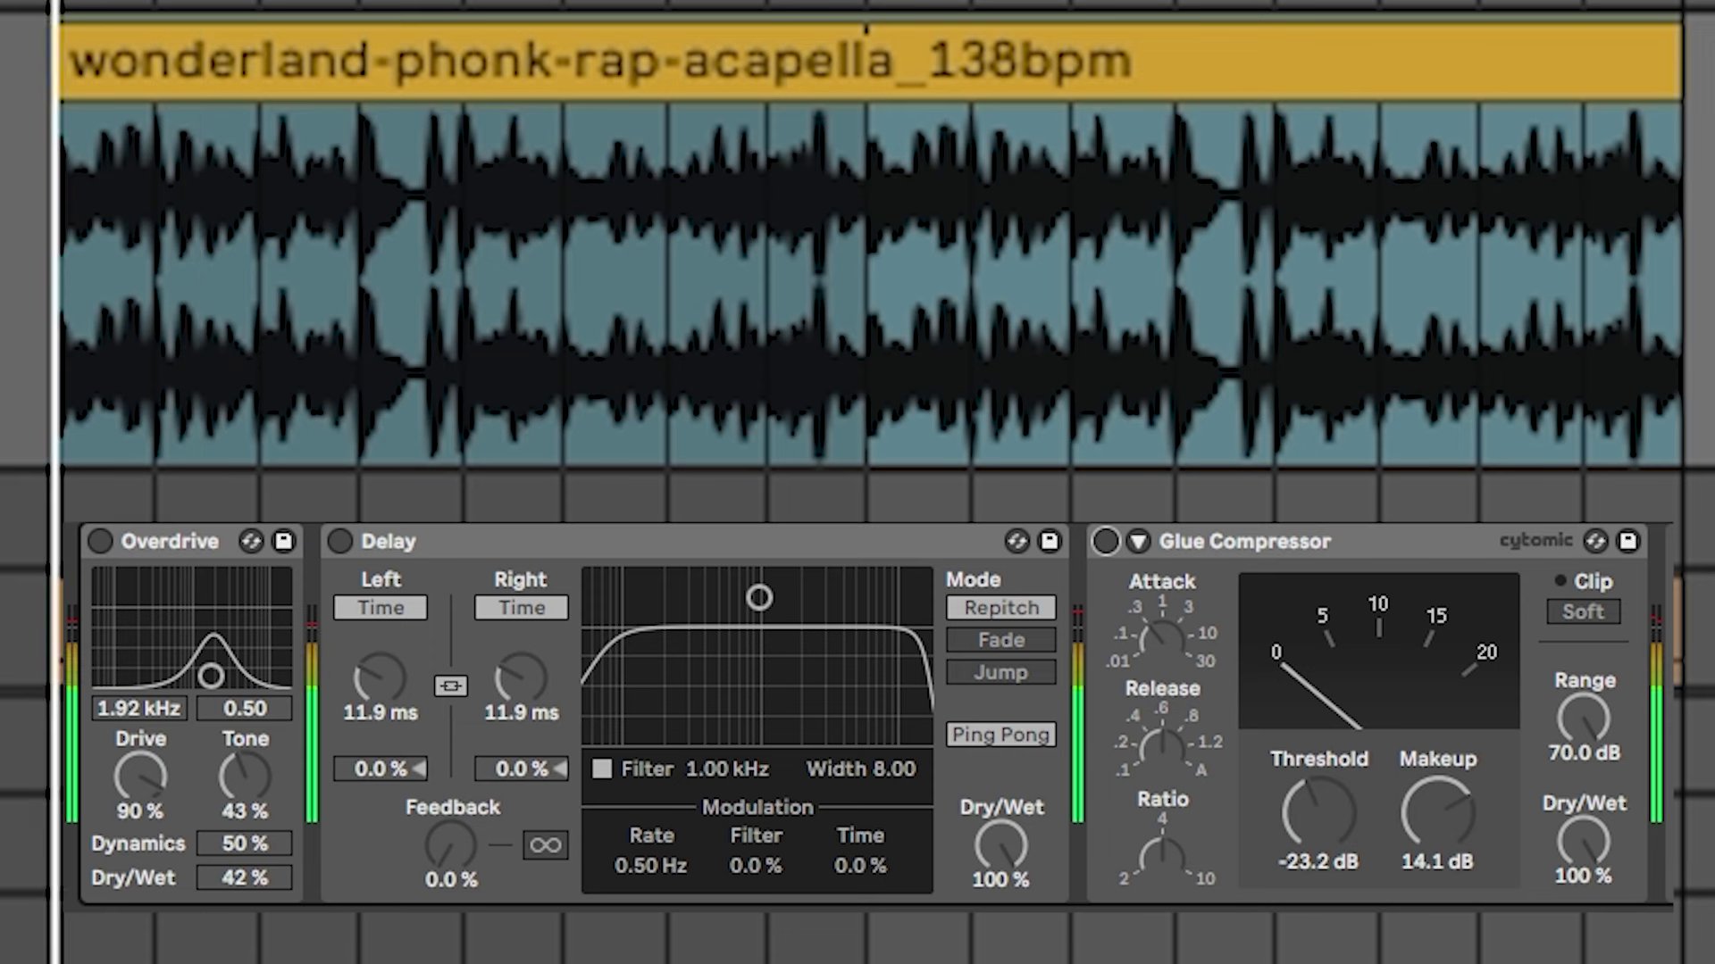
pyautogui.click(98, 542)
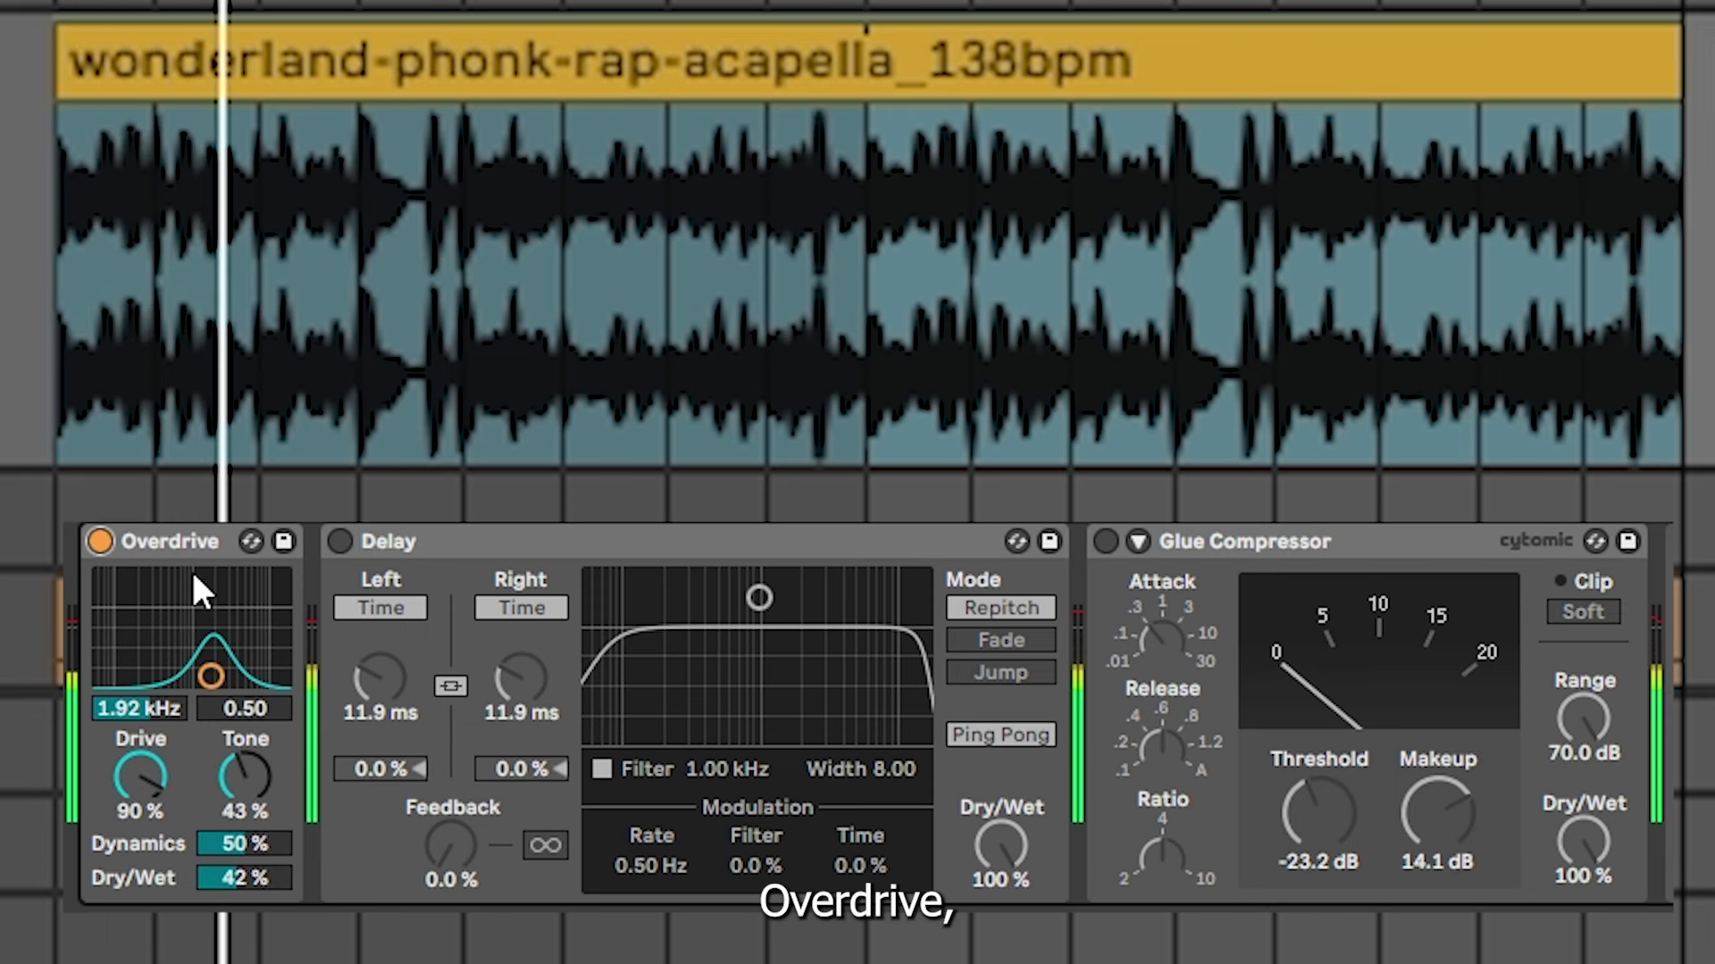
pyautogui.click(347, 547)
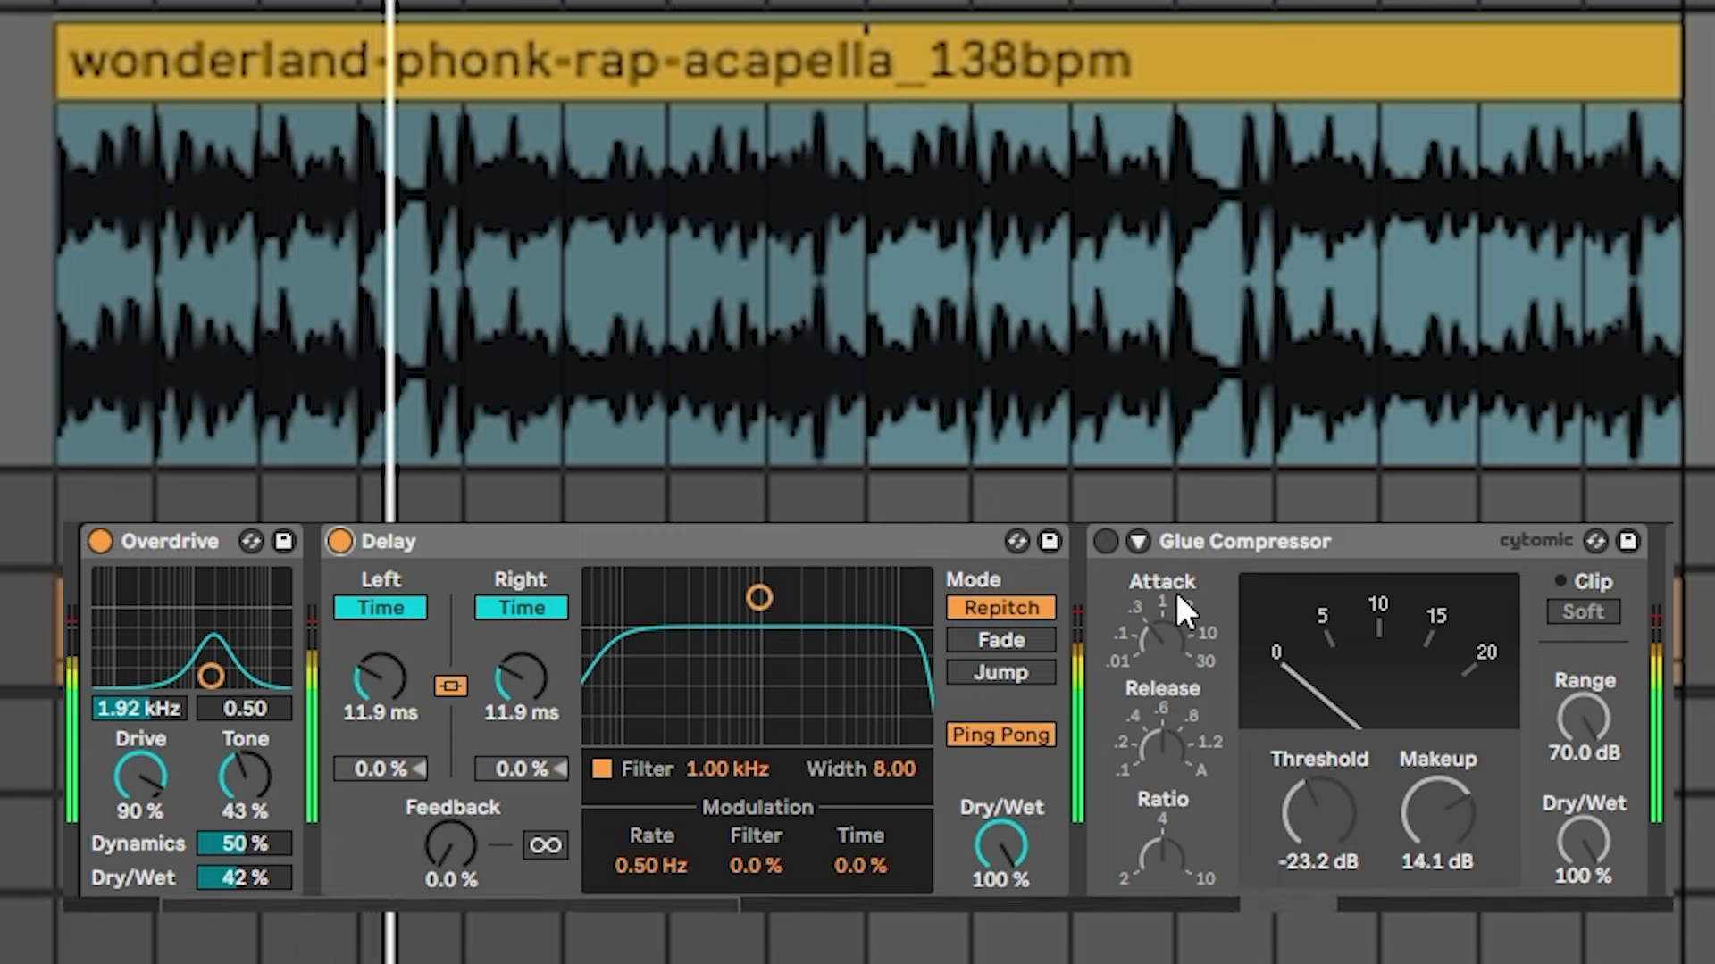
pyautogui.click(1106, 542)
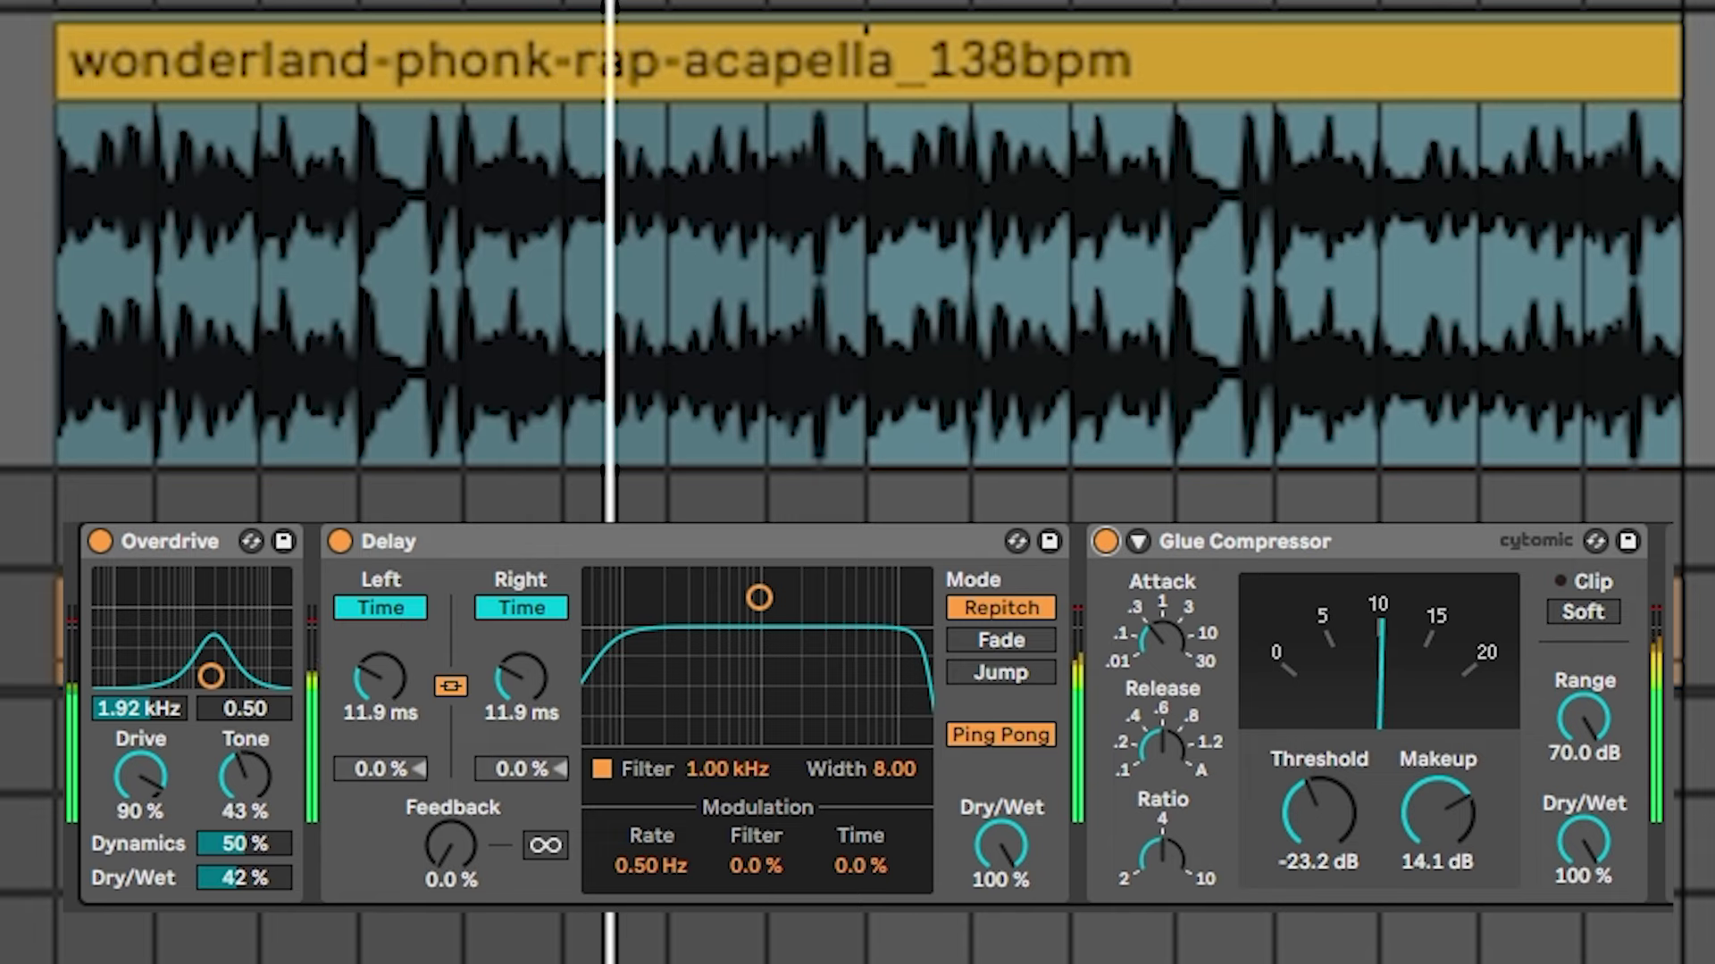
# Step: Hide the device panel and deselect the acapella clip
pyautogui.scroll(5, 857, 346)
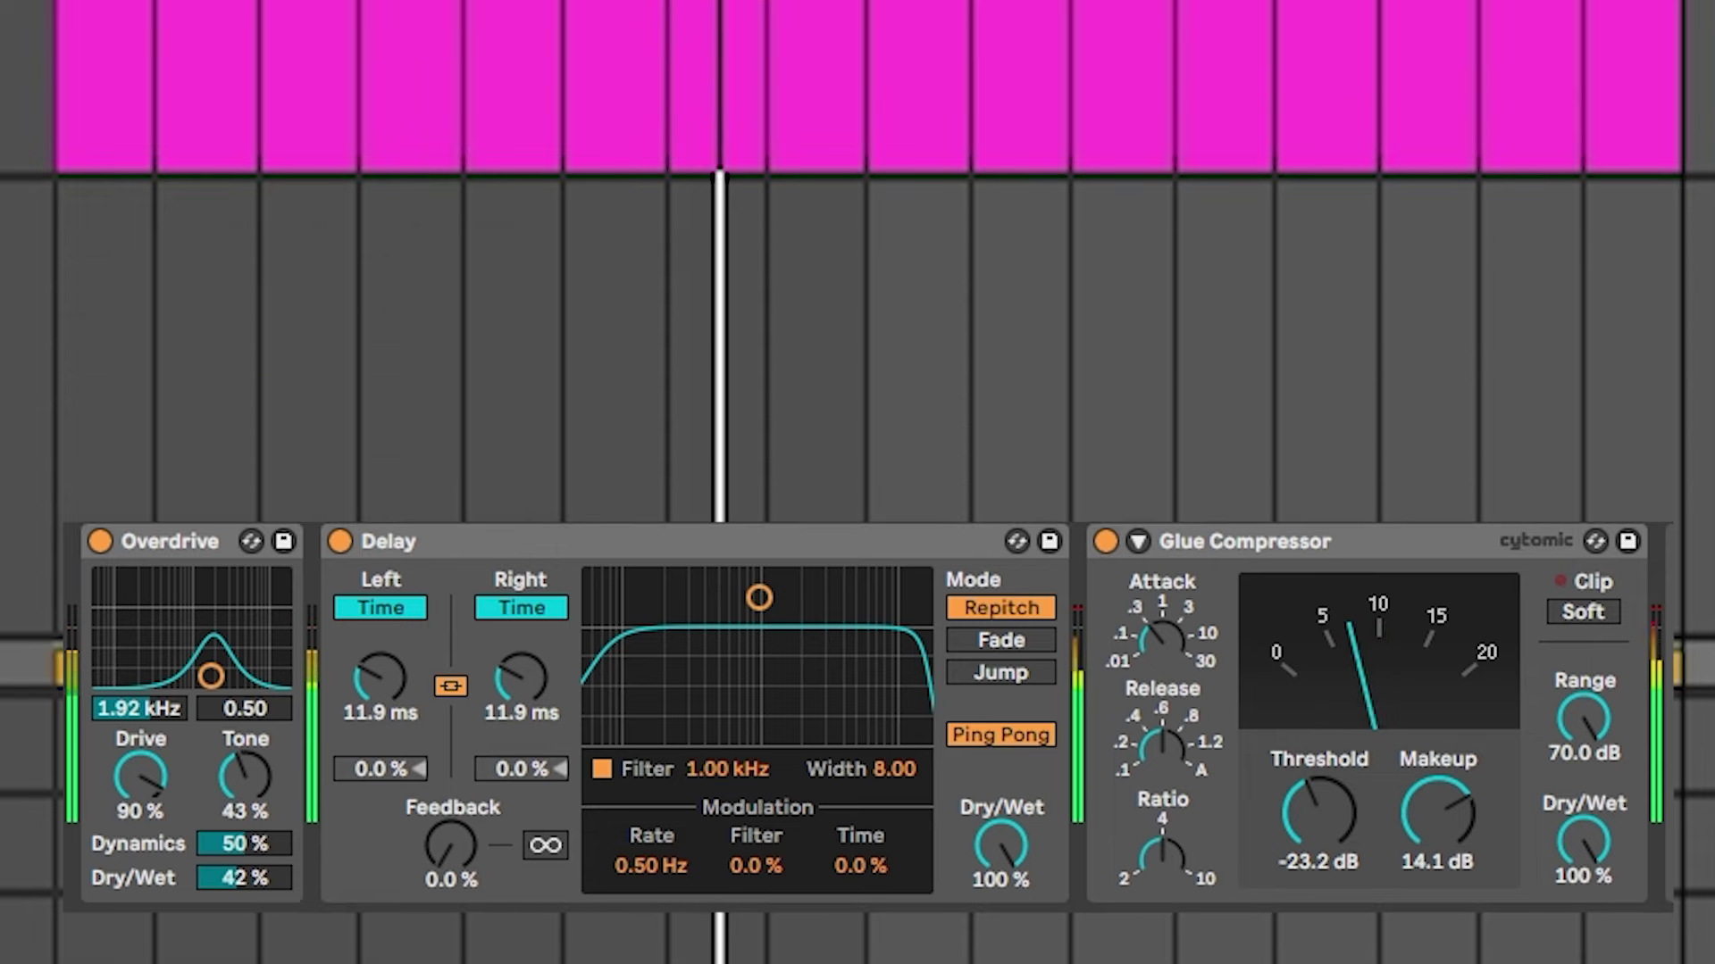
pyautogui.hotkey('ctrl', 'alt', 'l')
pyautogui.scroll(-5, 858, 482)
pyautogui.click(1699, 804)
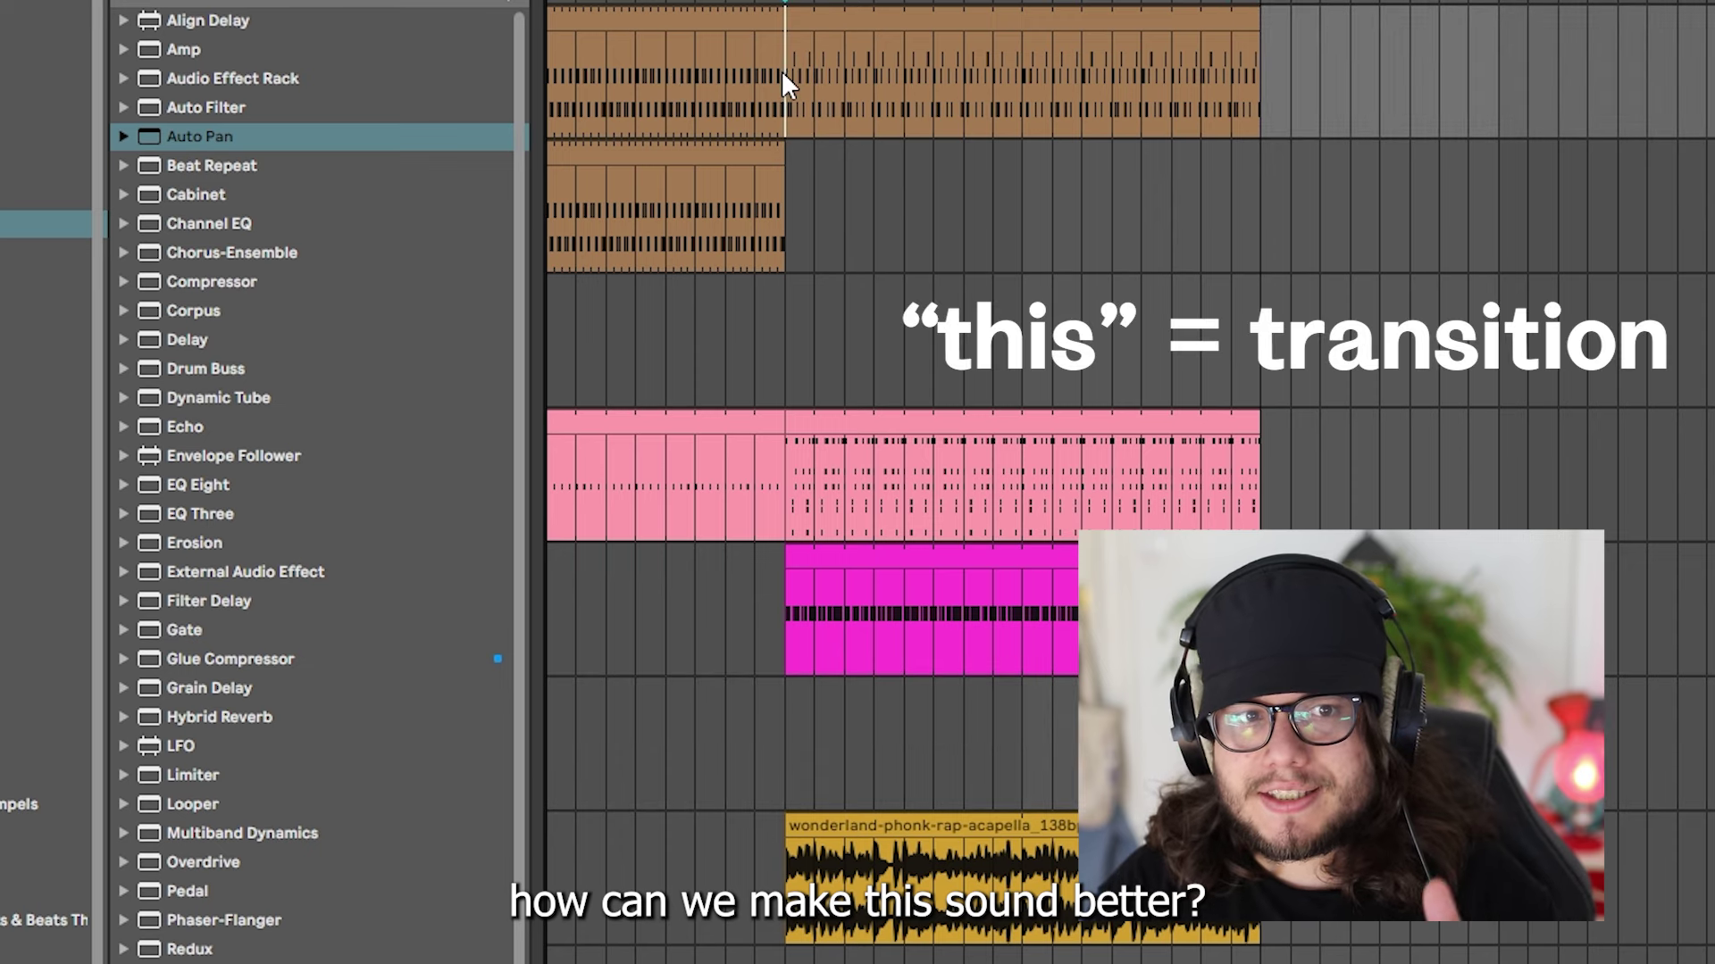
# Step: Select everything from bar 9 across all tracks and push it back to bar 17
pyautogui.click(725, 79)
pyautogui.press('space')
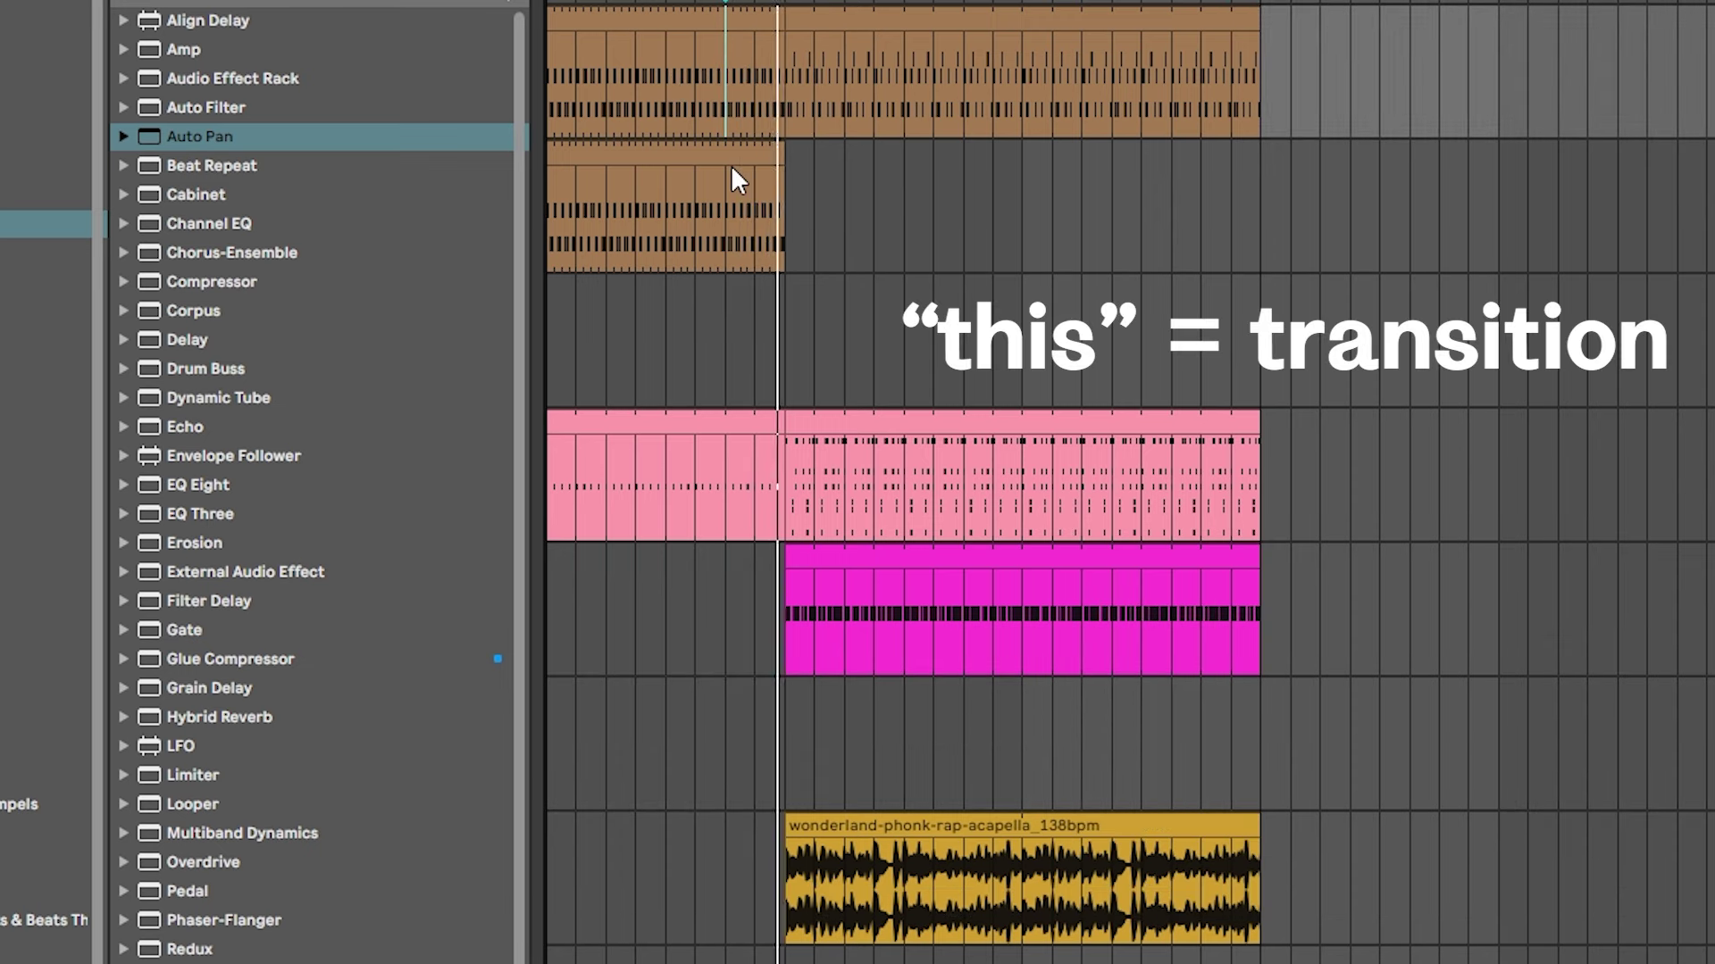
pyautogui.moveTo(786, 78); pyautogui.dragTo(1697, 946)
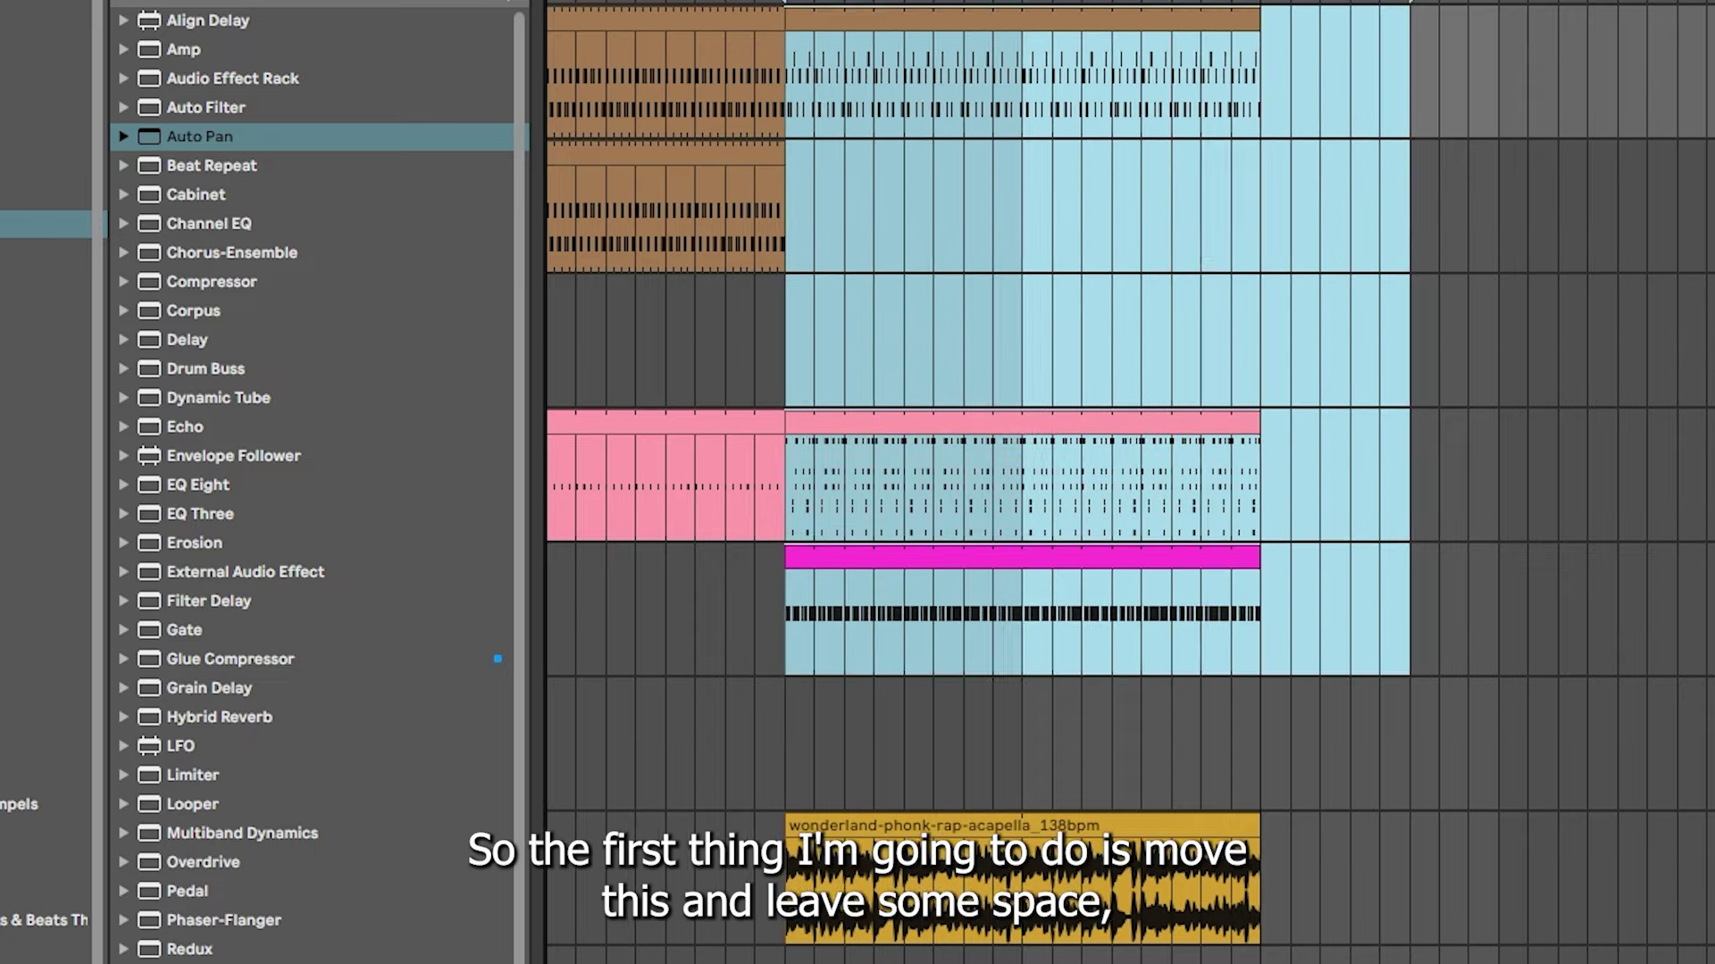
pyautogui.moveTo(590, 145); pyautogui.dragTo(729, 145)
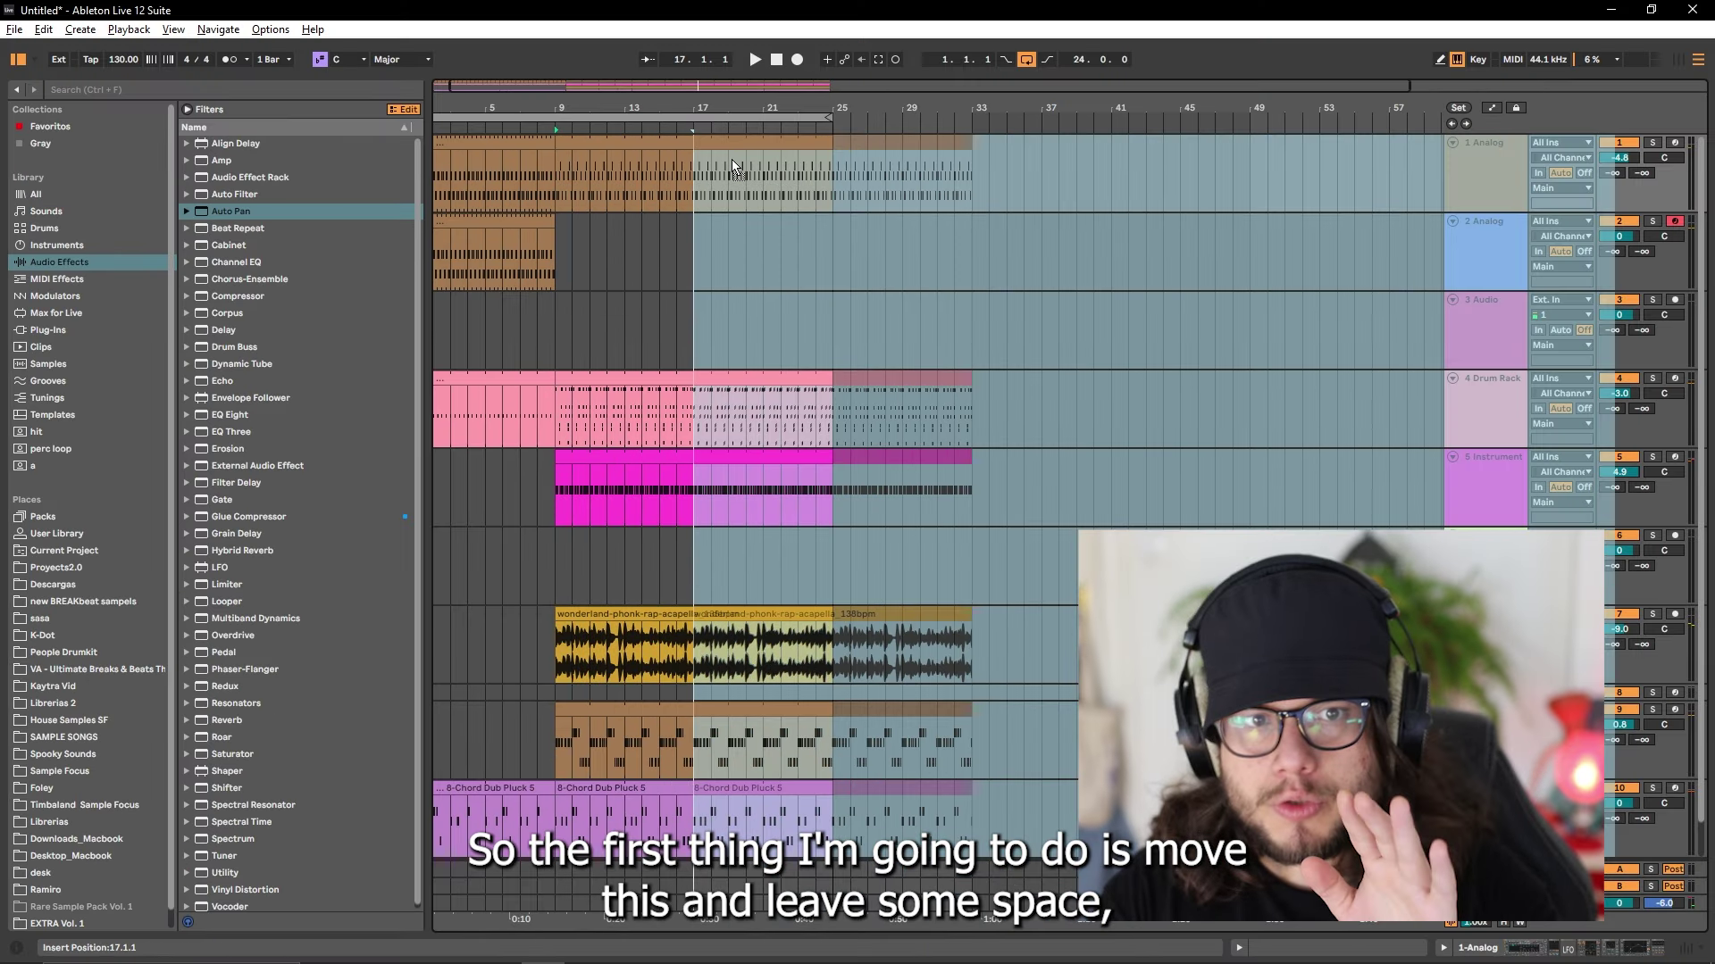
pyautogui.moveTo(560, 206); pyautogui.dragTo(699, 546)
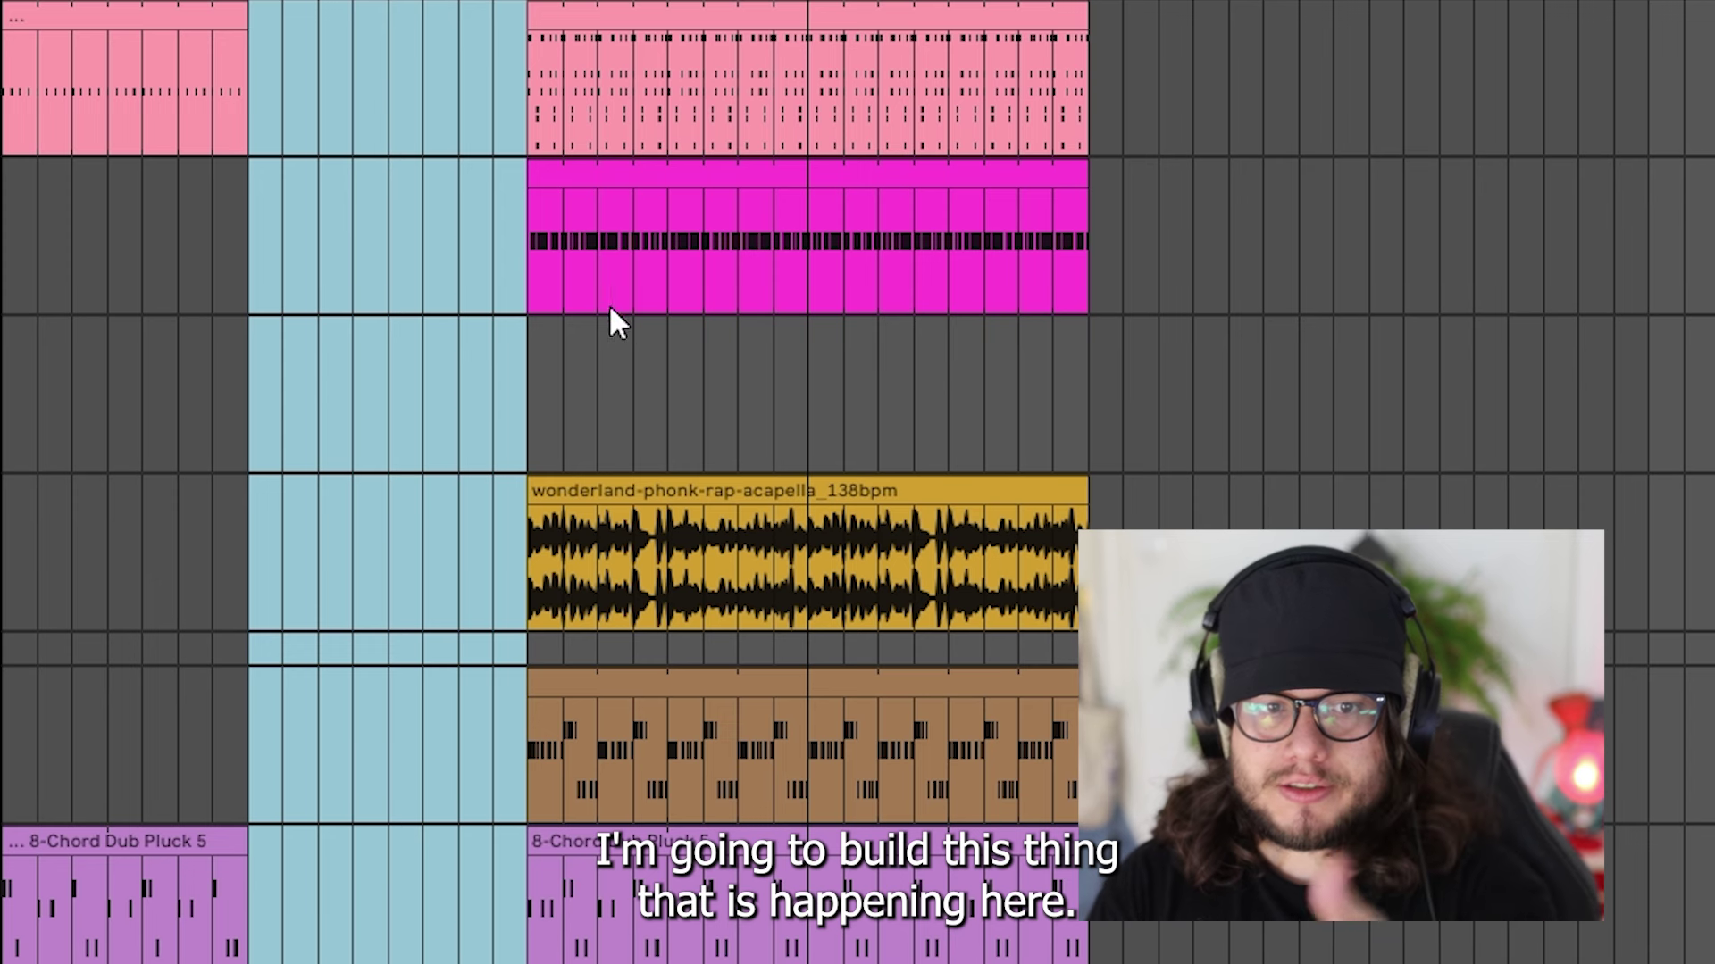
pyautogui.click(753, 429)
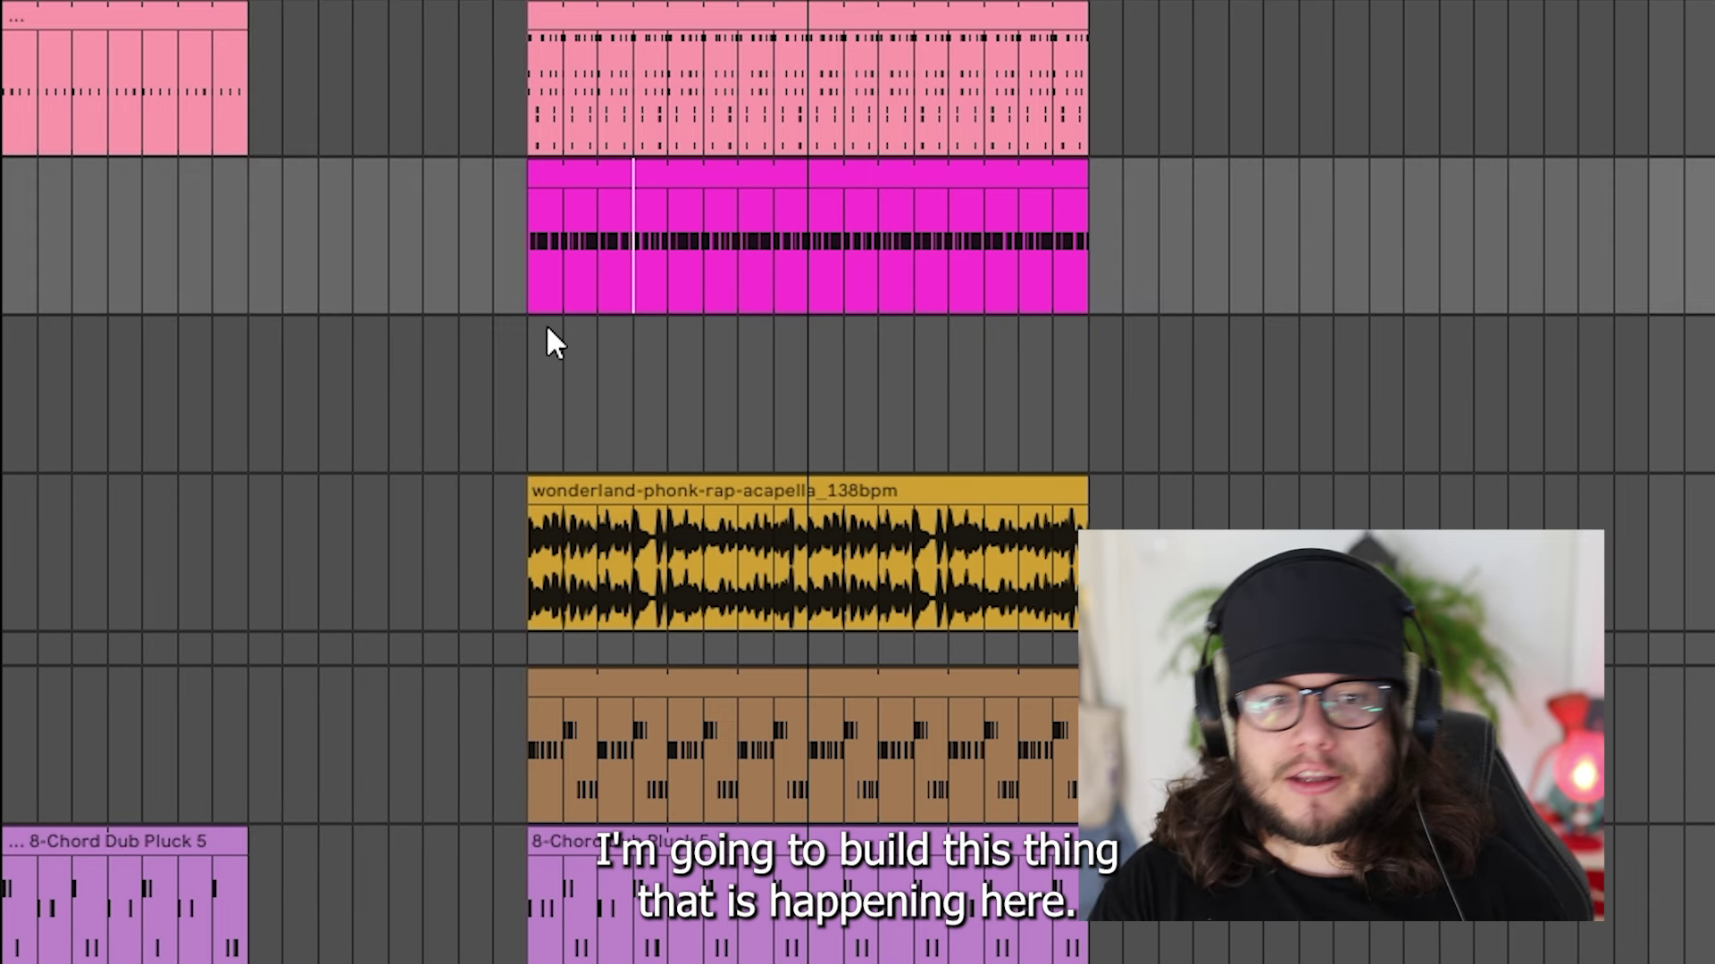
# Step: Extend the bass back to bar 9 and duplicate the chord pluck clip into the empty bars
pyautogui.scroll(-1, 547, 328)
pyautogui.moveTo(529, 607); pyautogui.dragTo(241, 674)
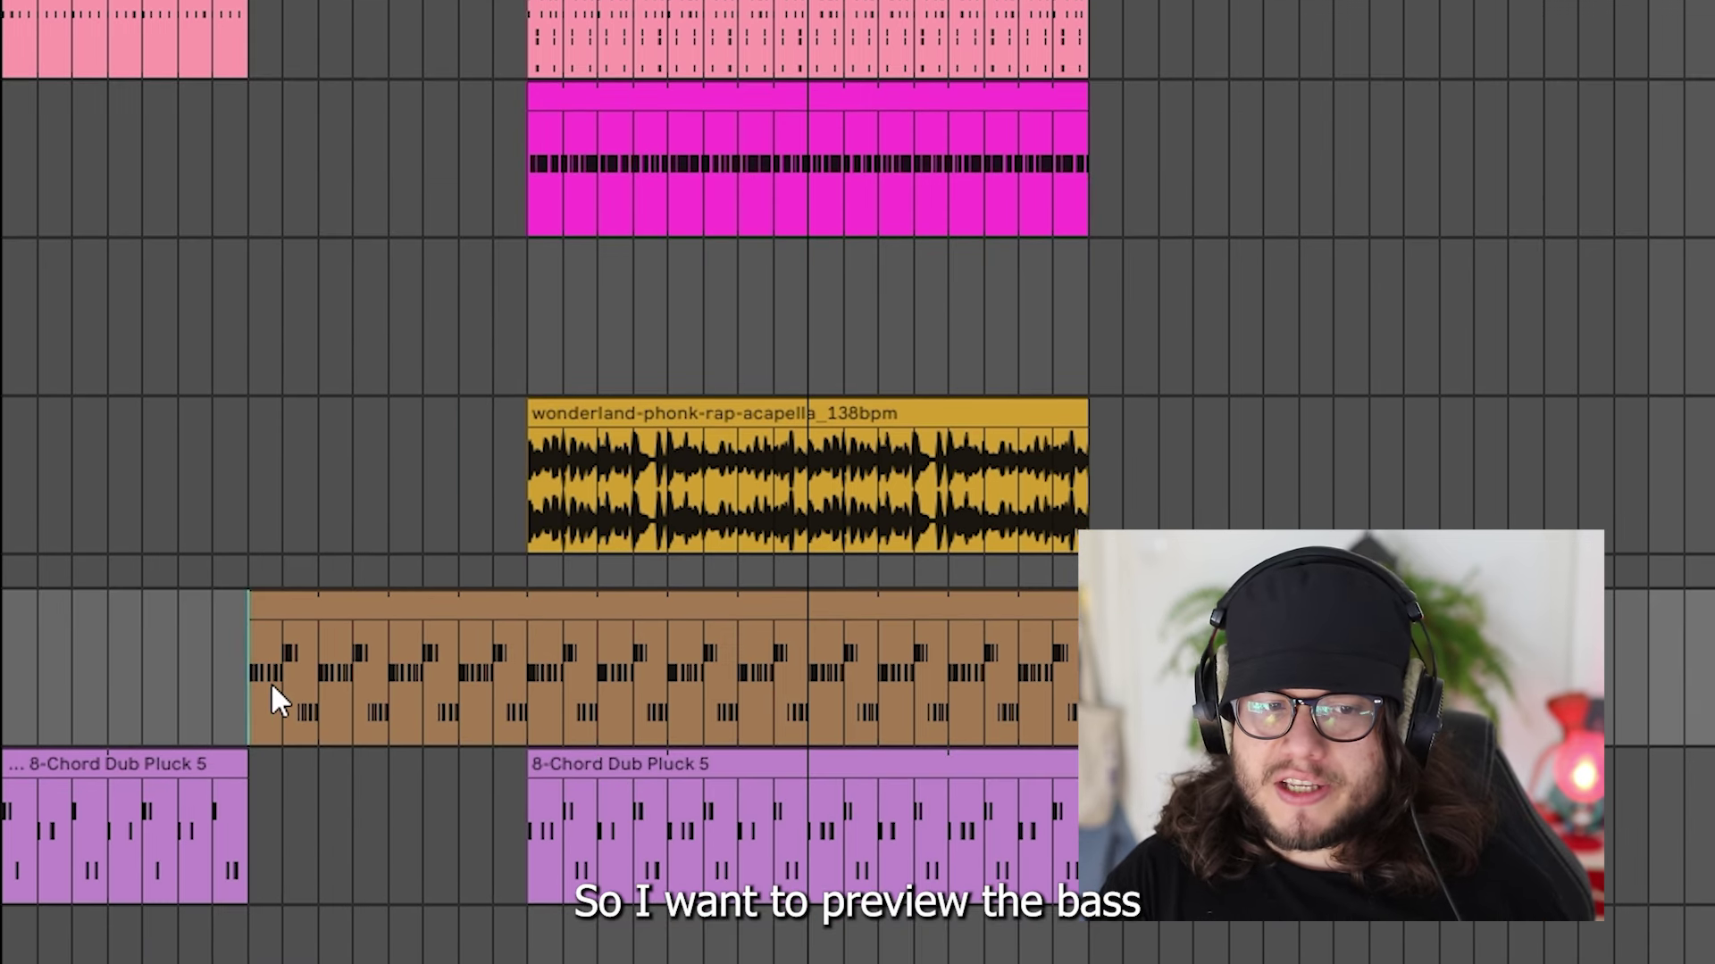
pyautogui.press('space')
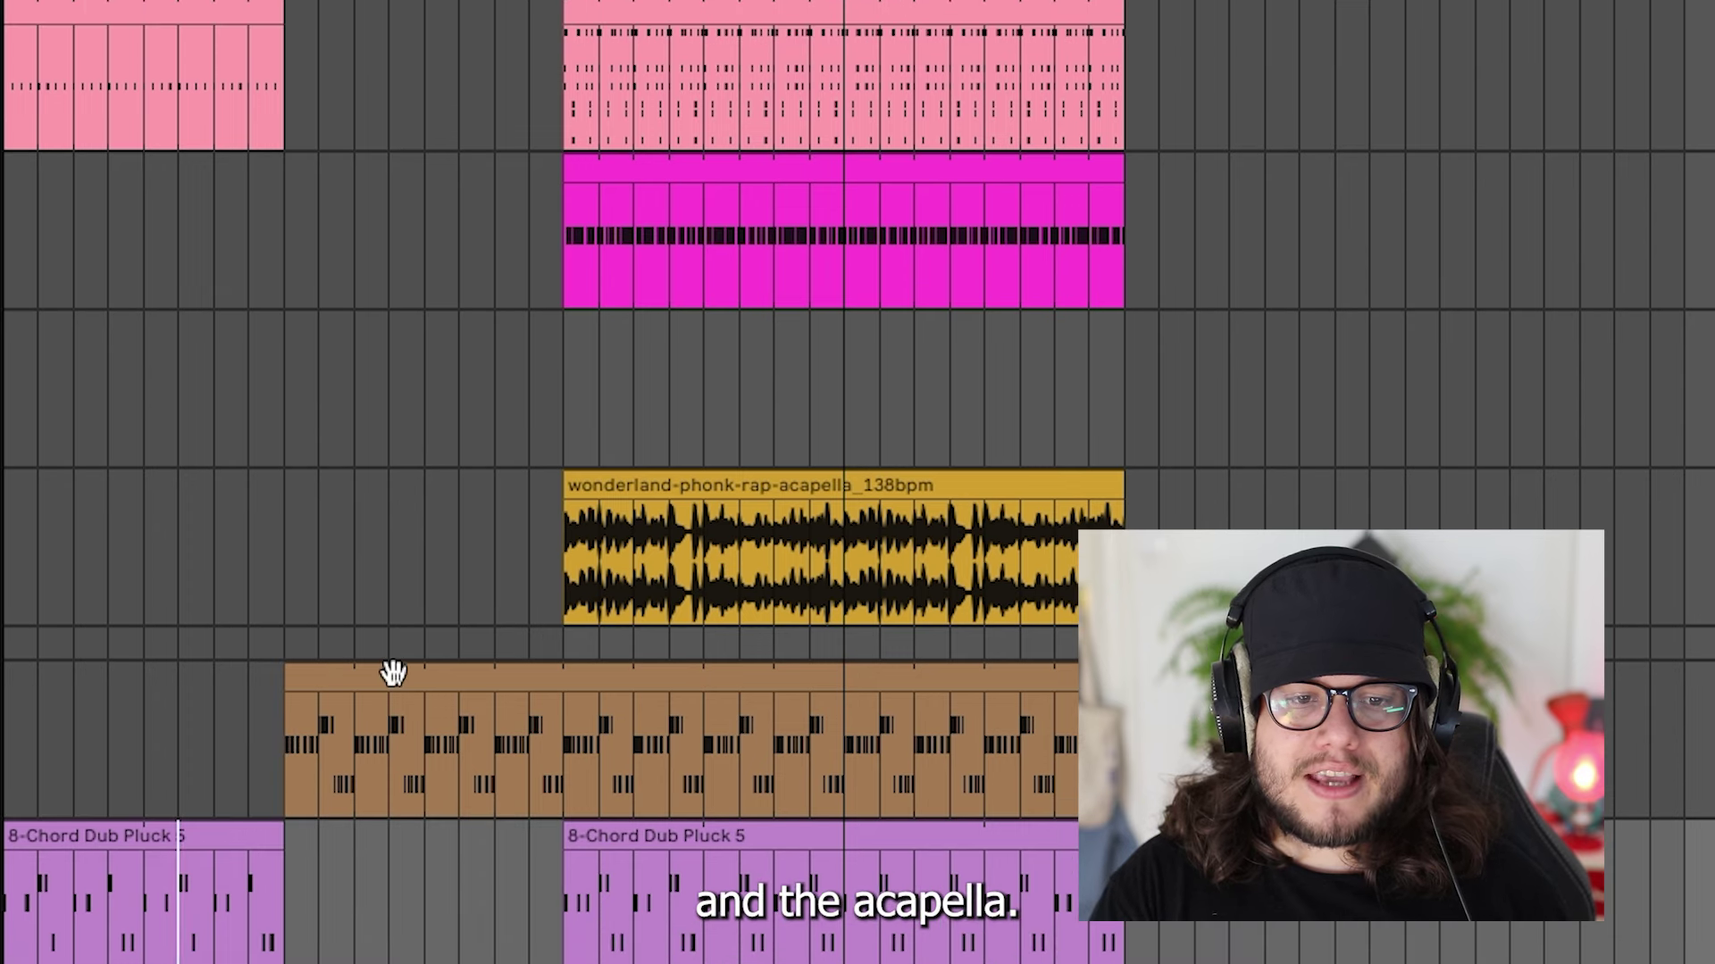
pyautogui.click(237, 870)
pyautogui.hotkey('ctrl', 'd')
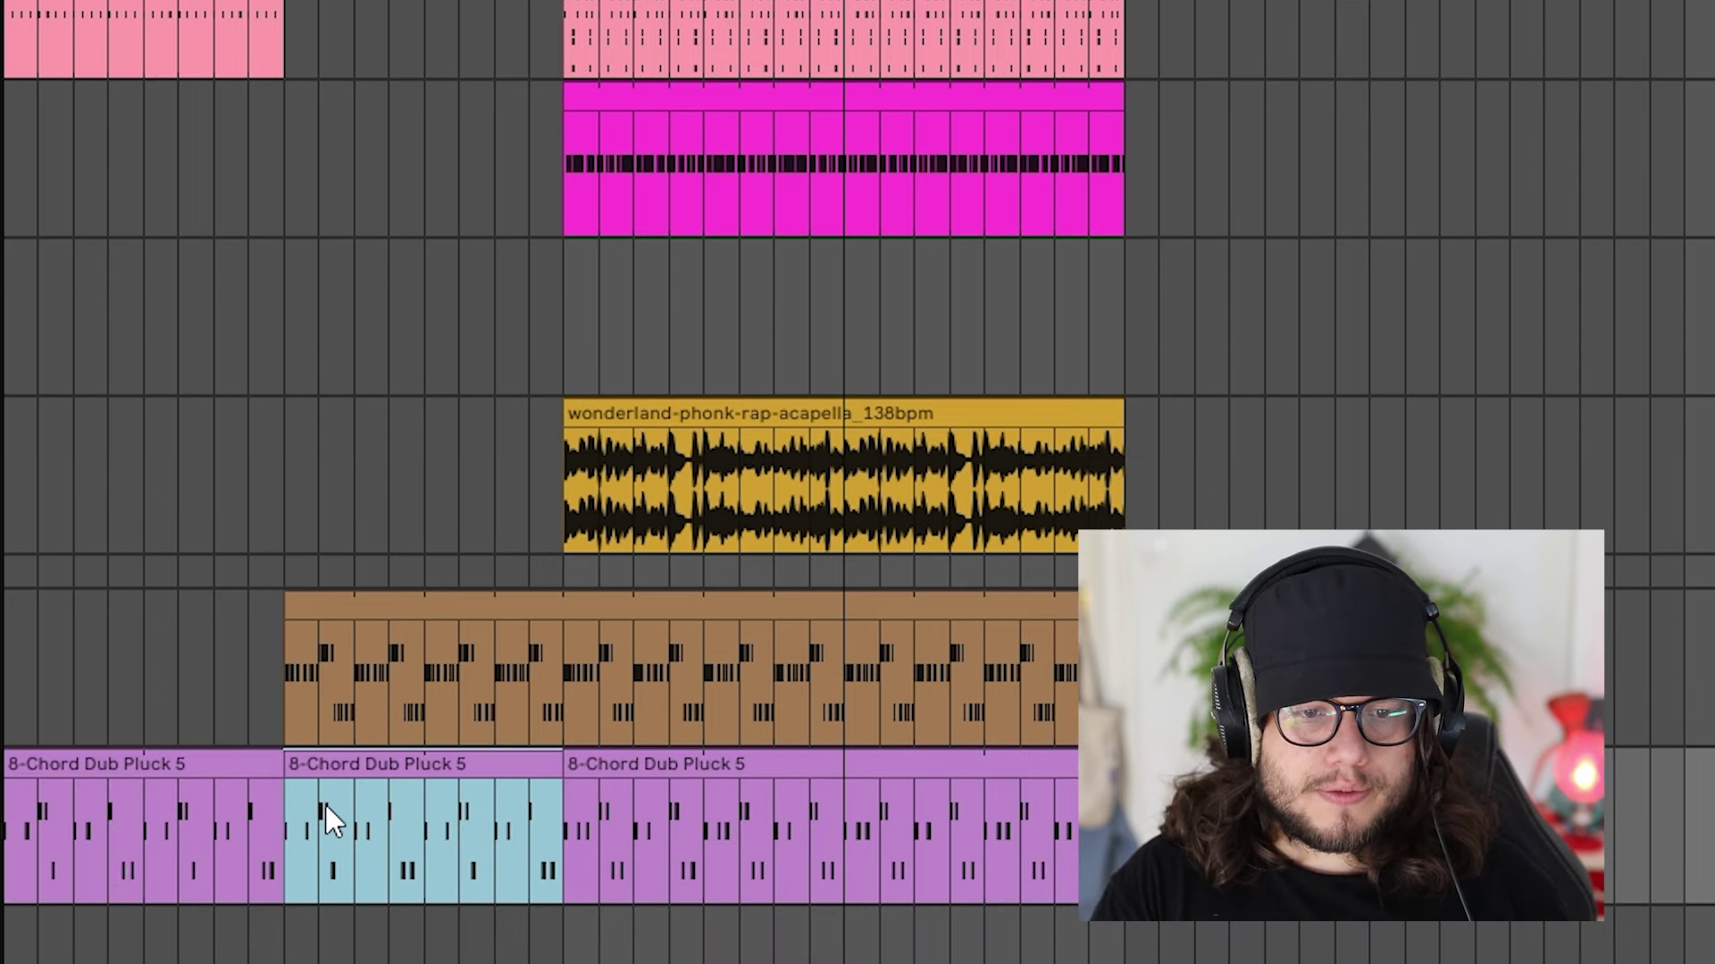
pyautogui.press('space')
pyautogui.scroll(1, 306, 500)
pyautogui.press('space')
pyautogui.click(257, 17)
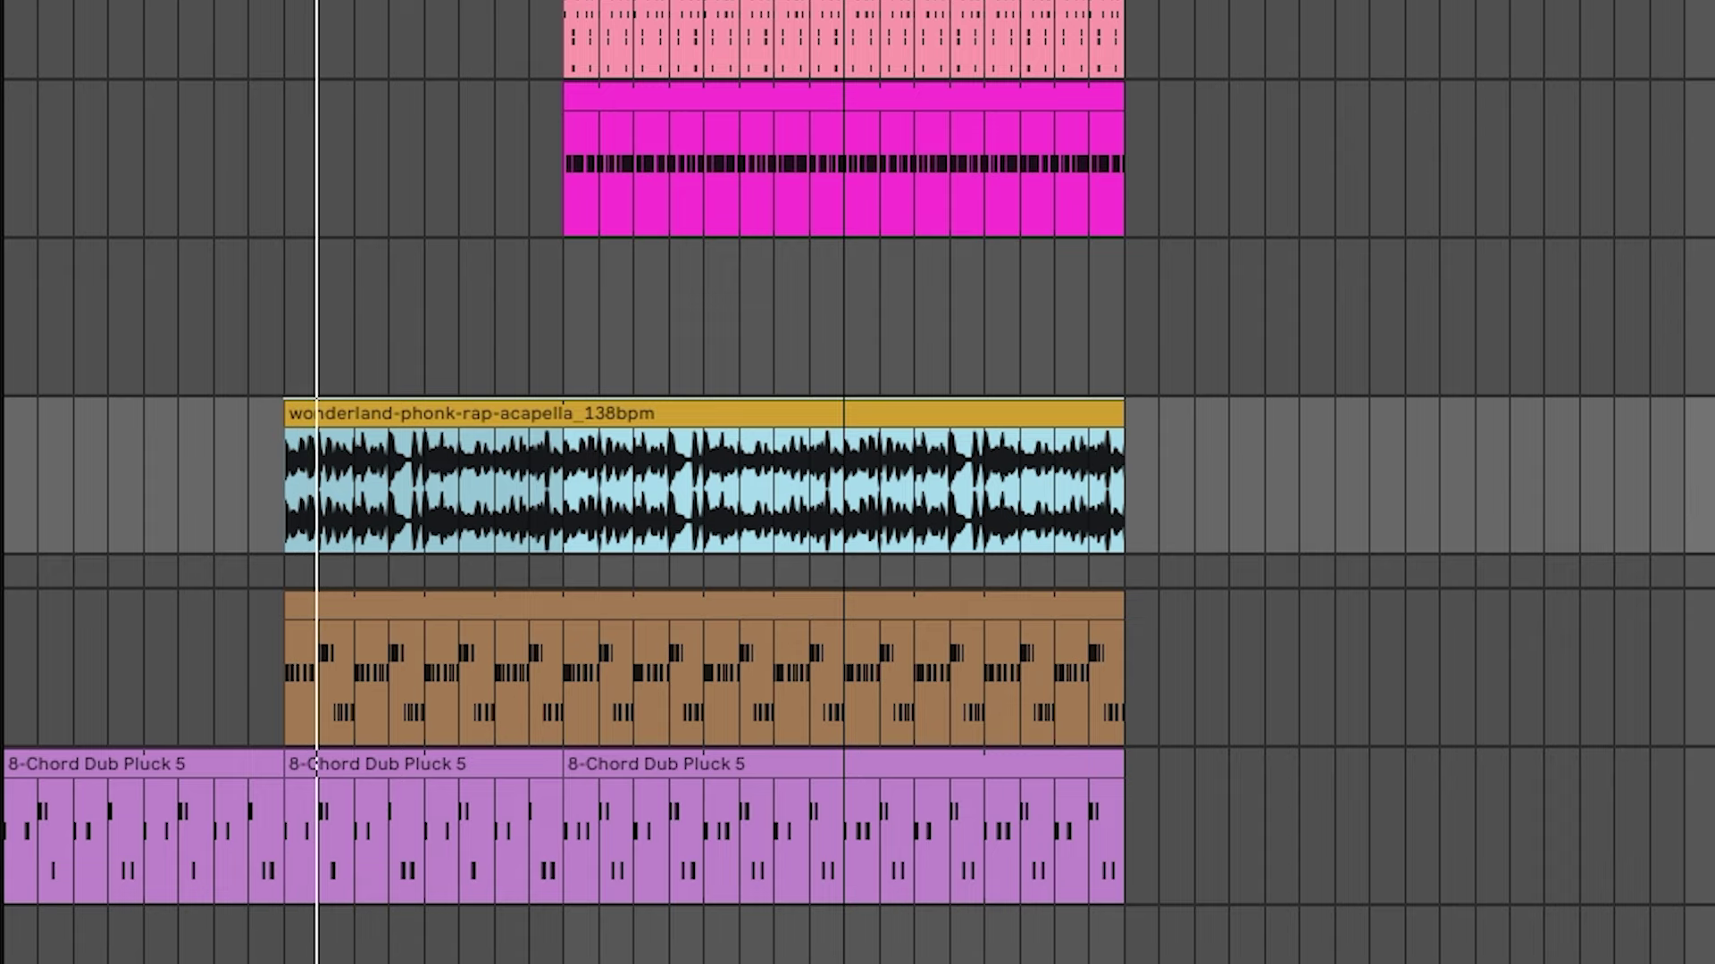
# Step: Thin the bass clip in bars 9–17 by deleting several D1/C1 notes
pyautogui.click(407, 594)
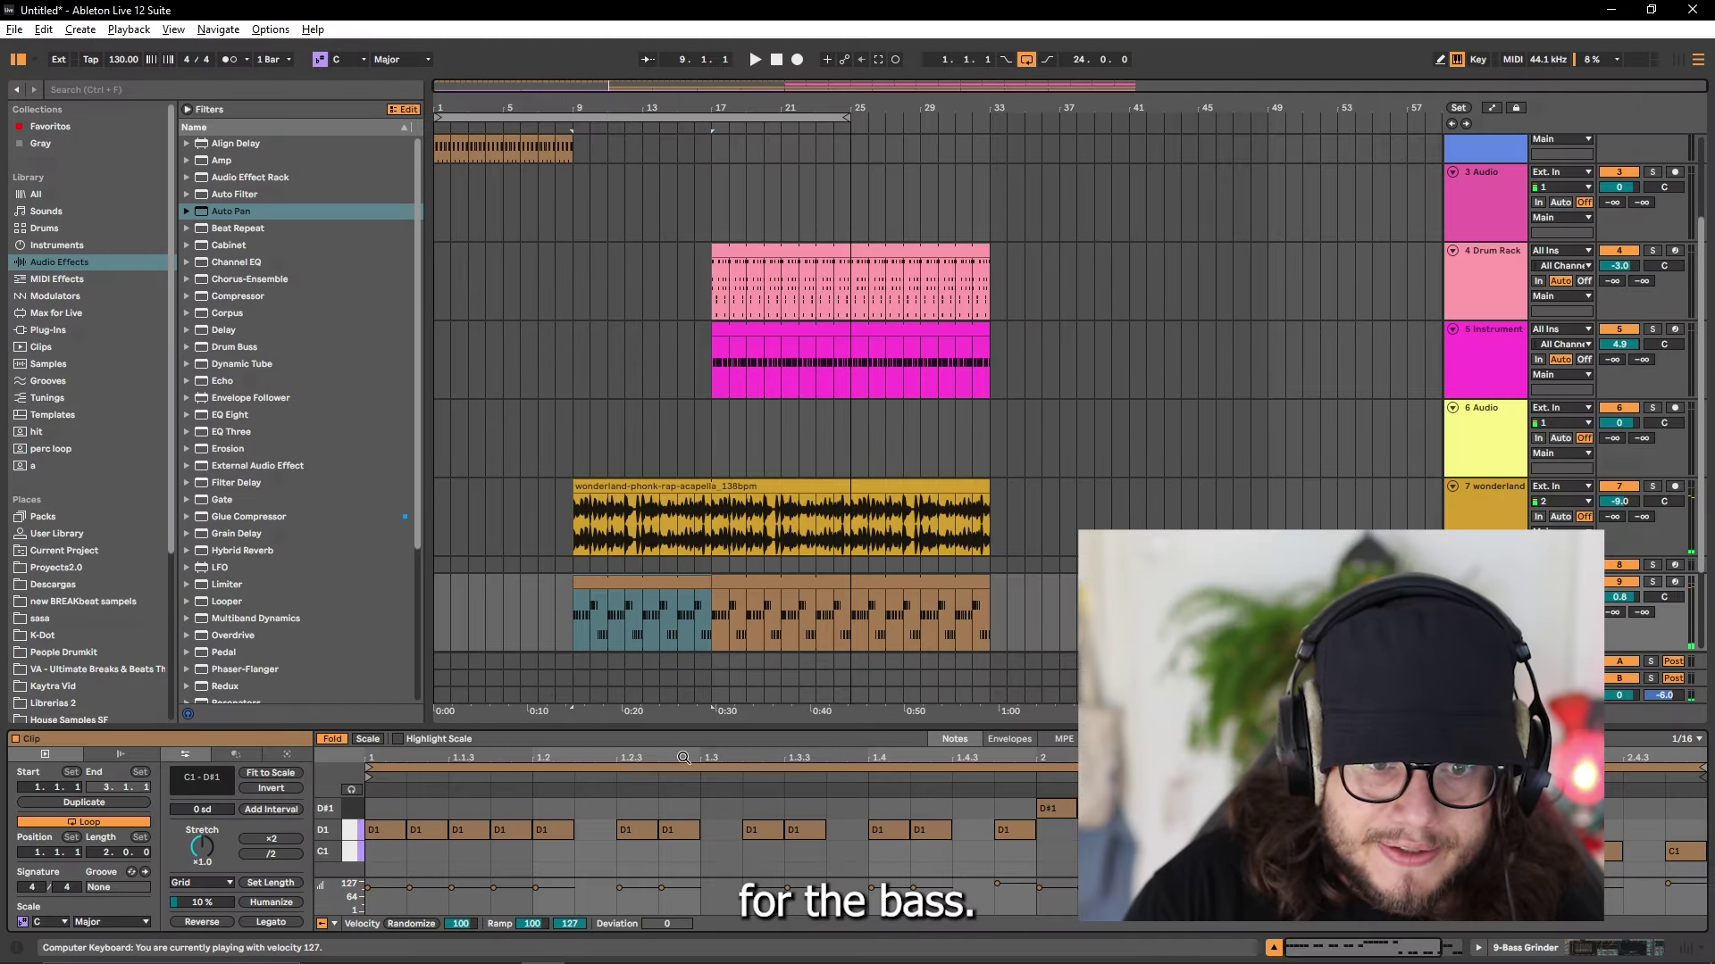
pyautogui.moveTo(765, 727); pyautogui.dragTo(765, 510)
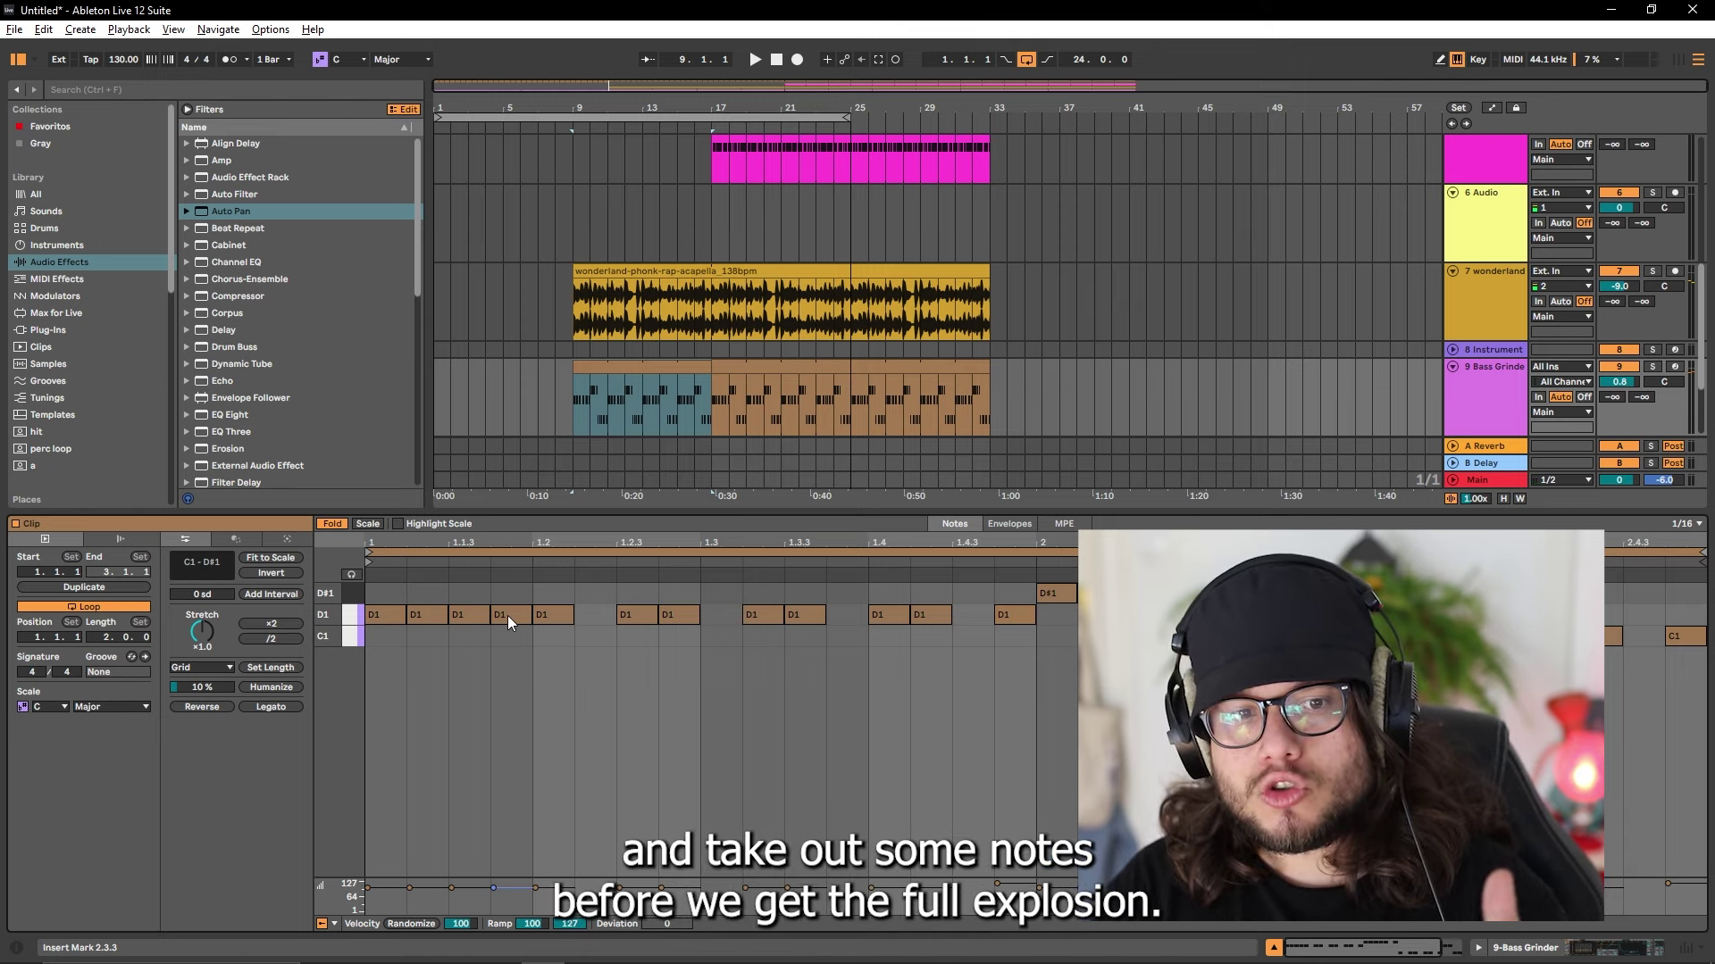
pyautogui.moveTo(712, 409); pyautogui.dragTo(1415, 404)
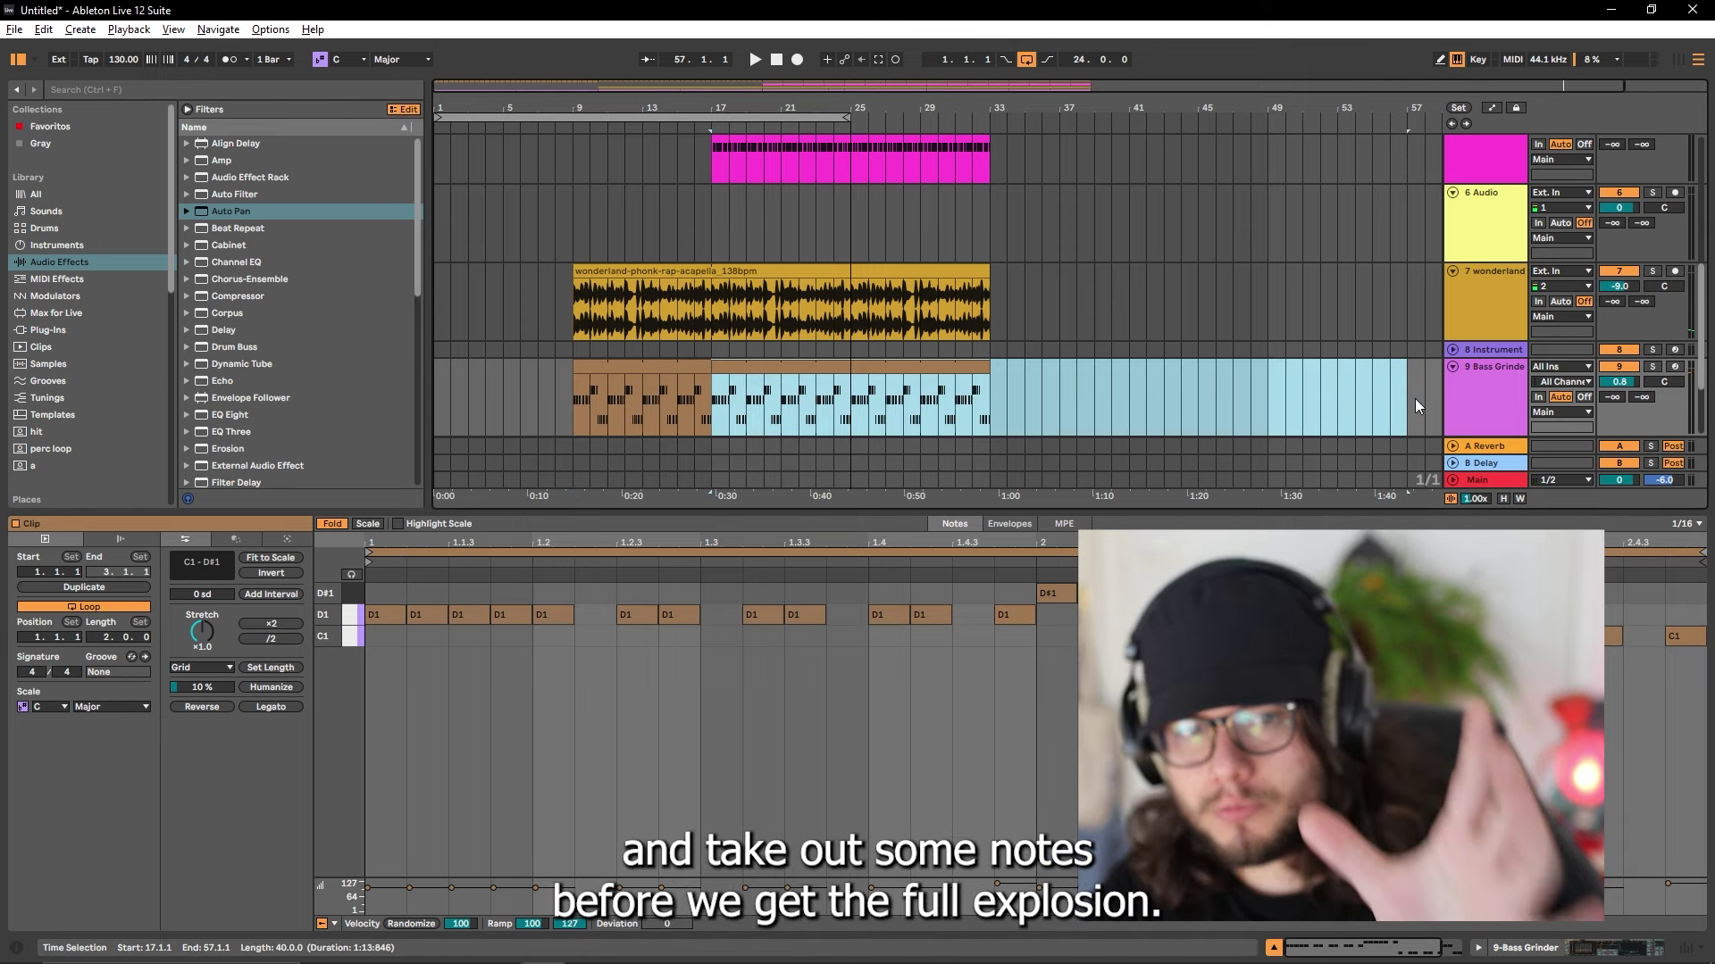
pyautogui.click(627, 659)
pyautogui.click(686, 371)
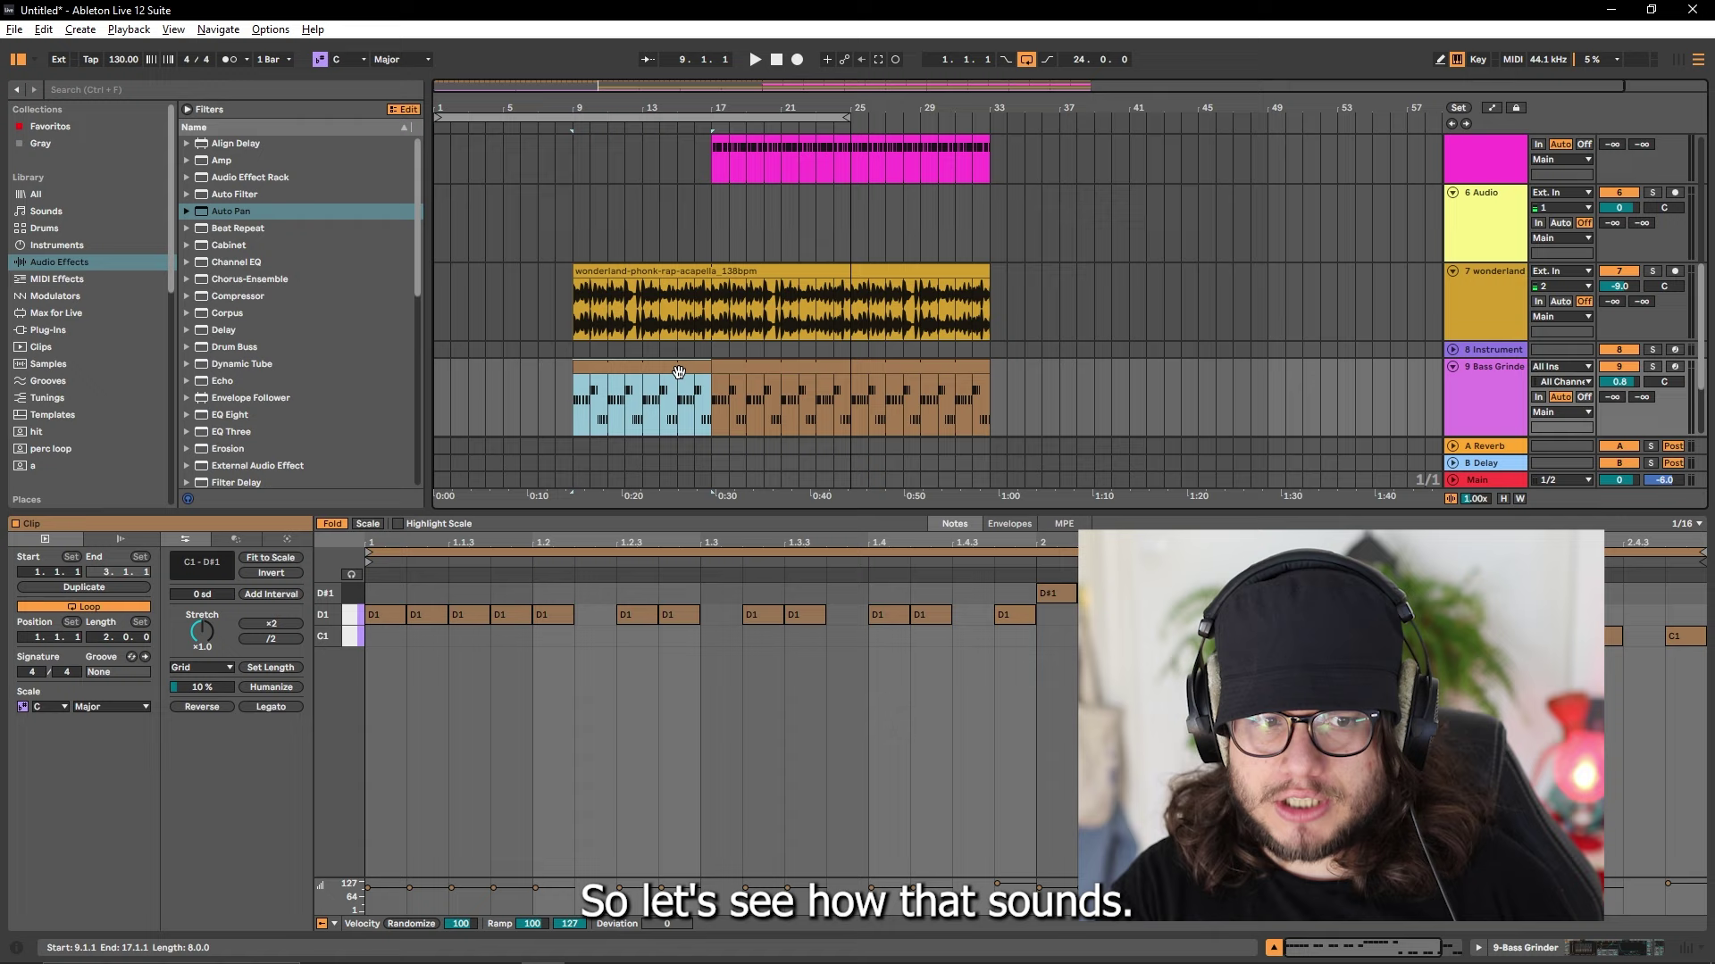
pyautogui.press('space')
pyautogui.doubleClick(437, 618)
pyautogui.doubleClick(485, 622)
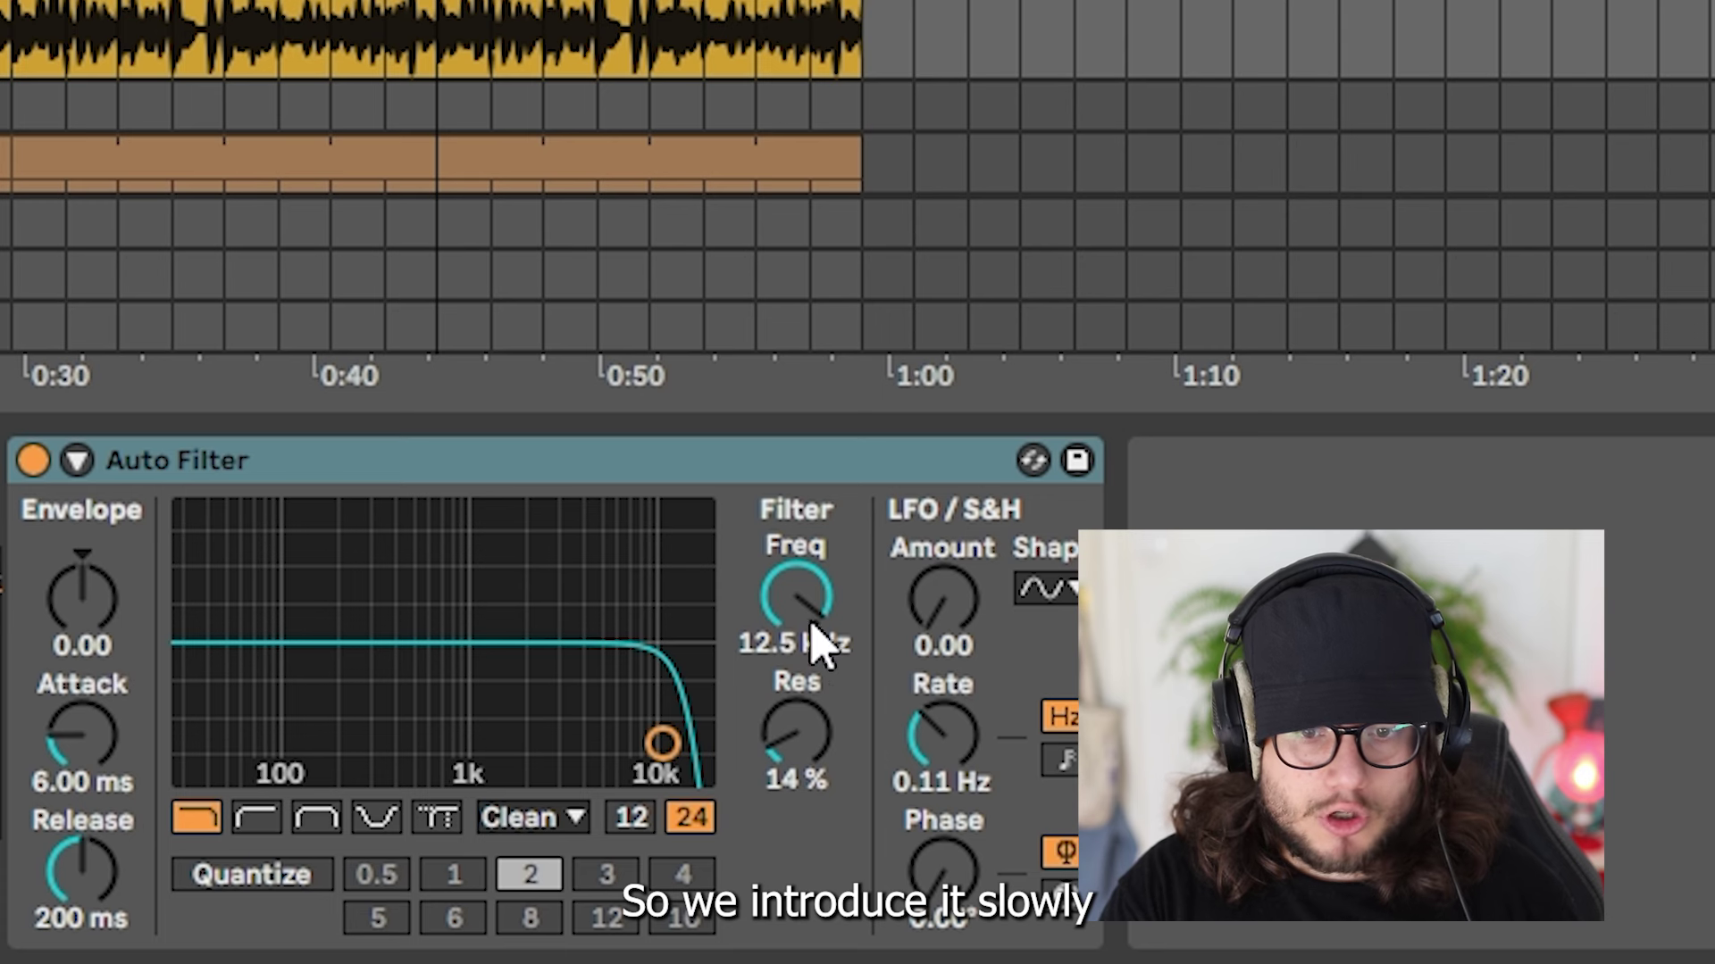
# Step: Show the acapella Auto Filter frequency automation and raise the ramp start to 353 Hz
pyautogui.rightClick(971, 821)
pyautogui.click(996, 823)
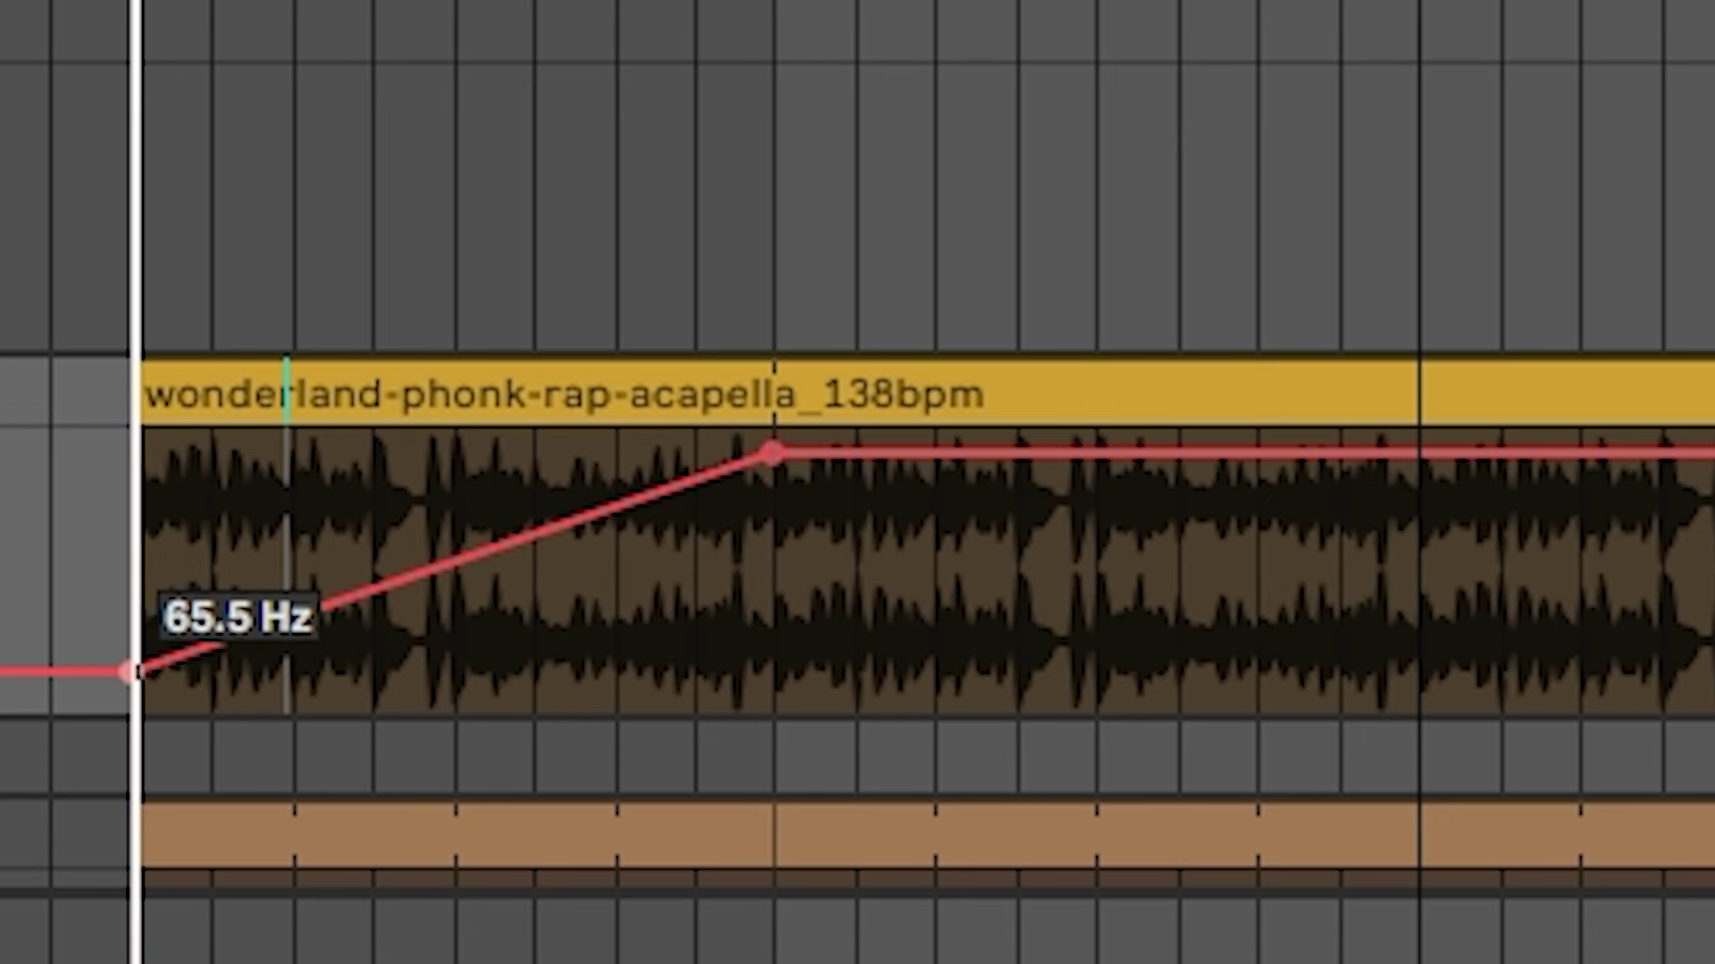
pyautogui.moveTo(651, 611); pyautogui.dragTo(651, 604)
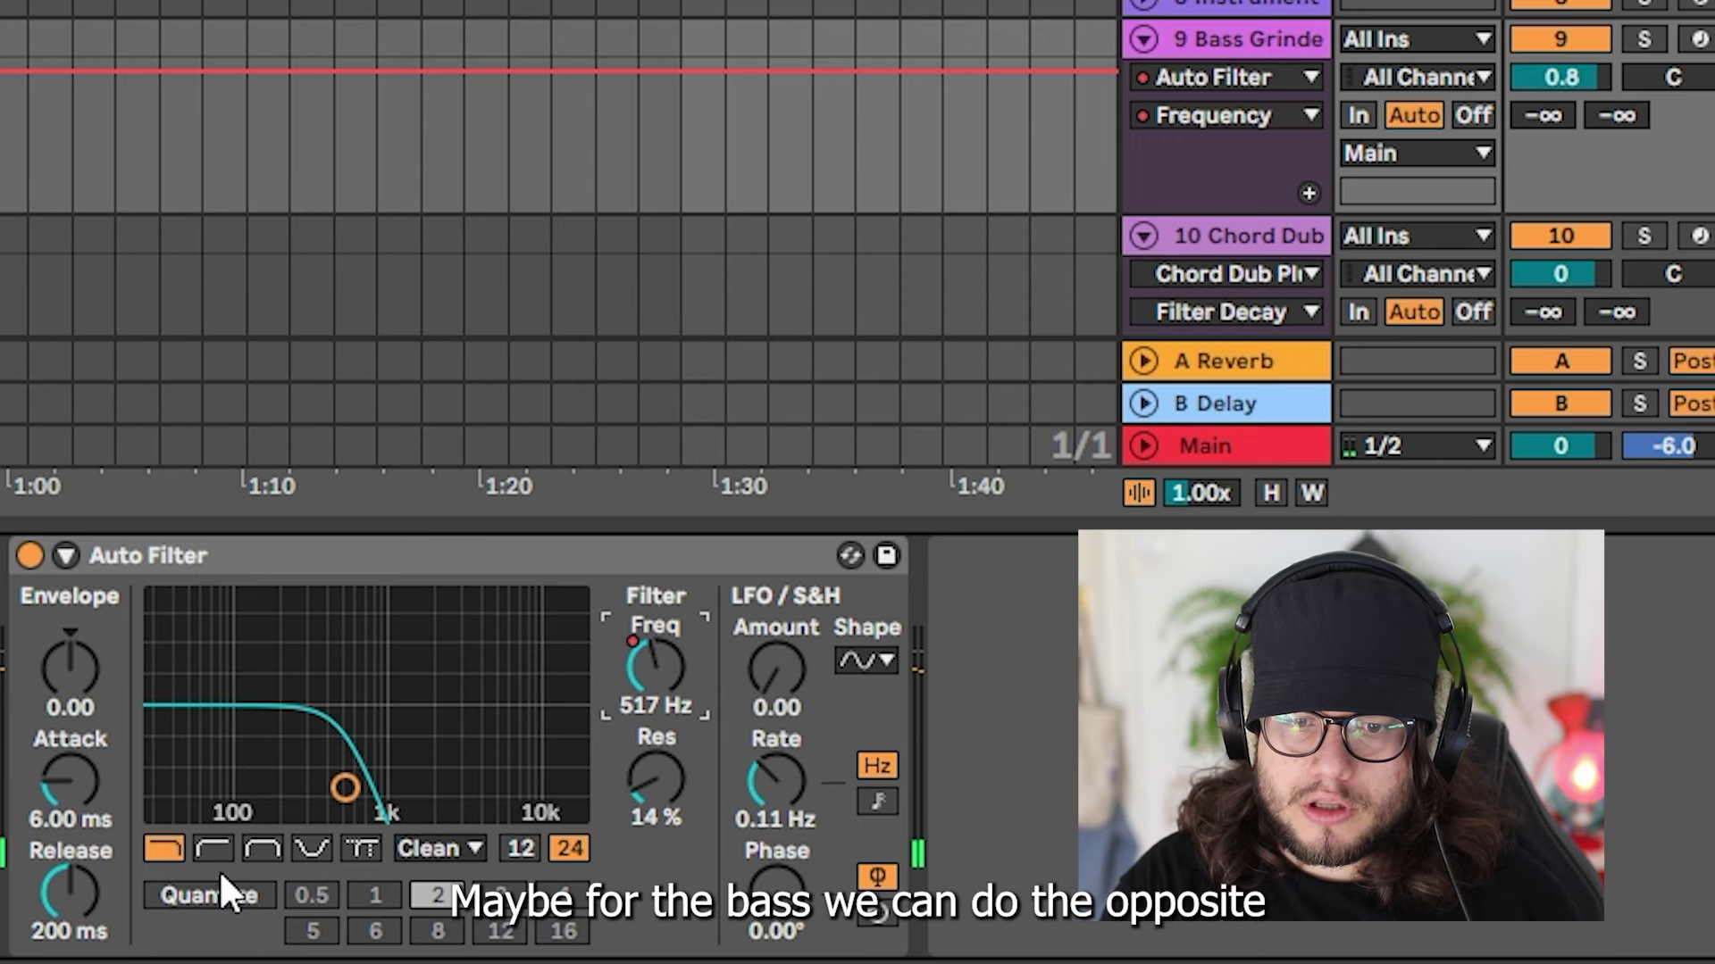
# Step: Switch the bass Auto Filter to high-pass and draw a falling frequency ramp ending at 26.0 Hz
pyautogui.click(212, 848)
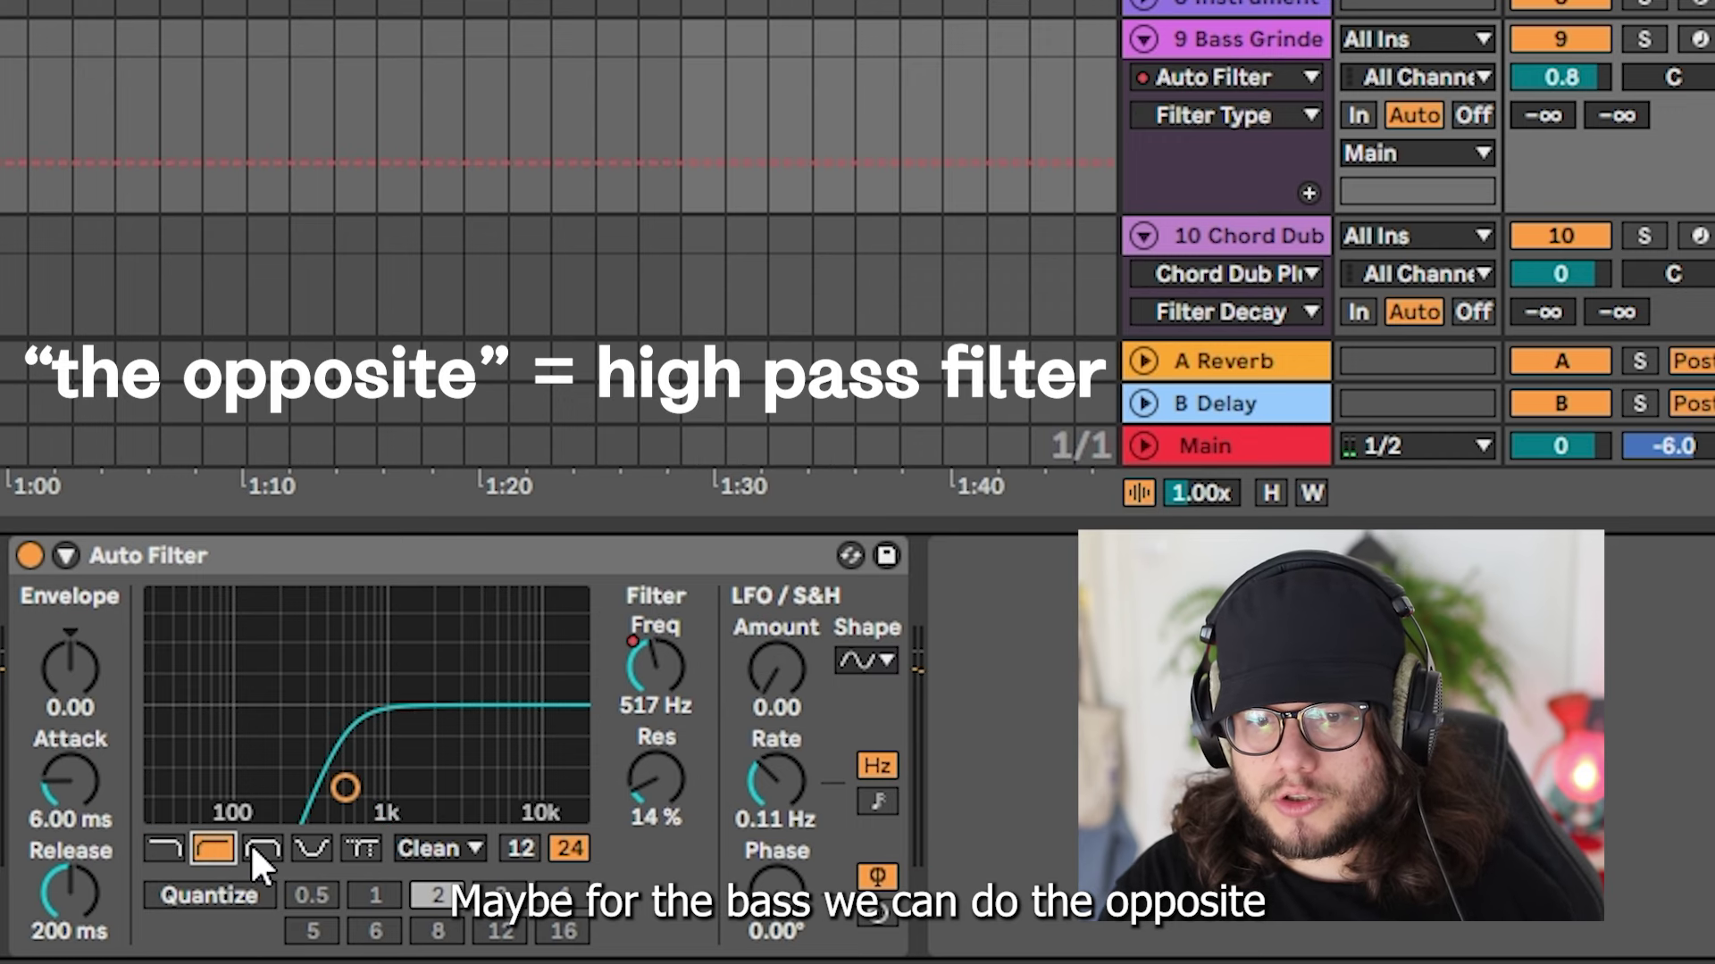
pyautogui.rightClick(701, 650)
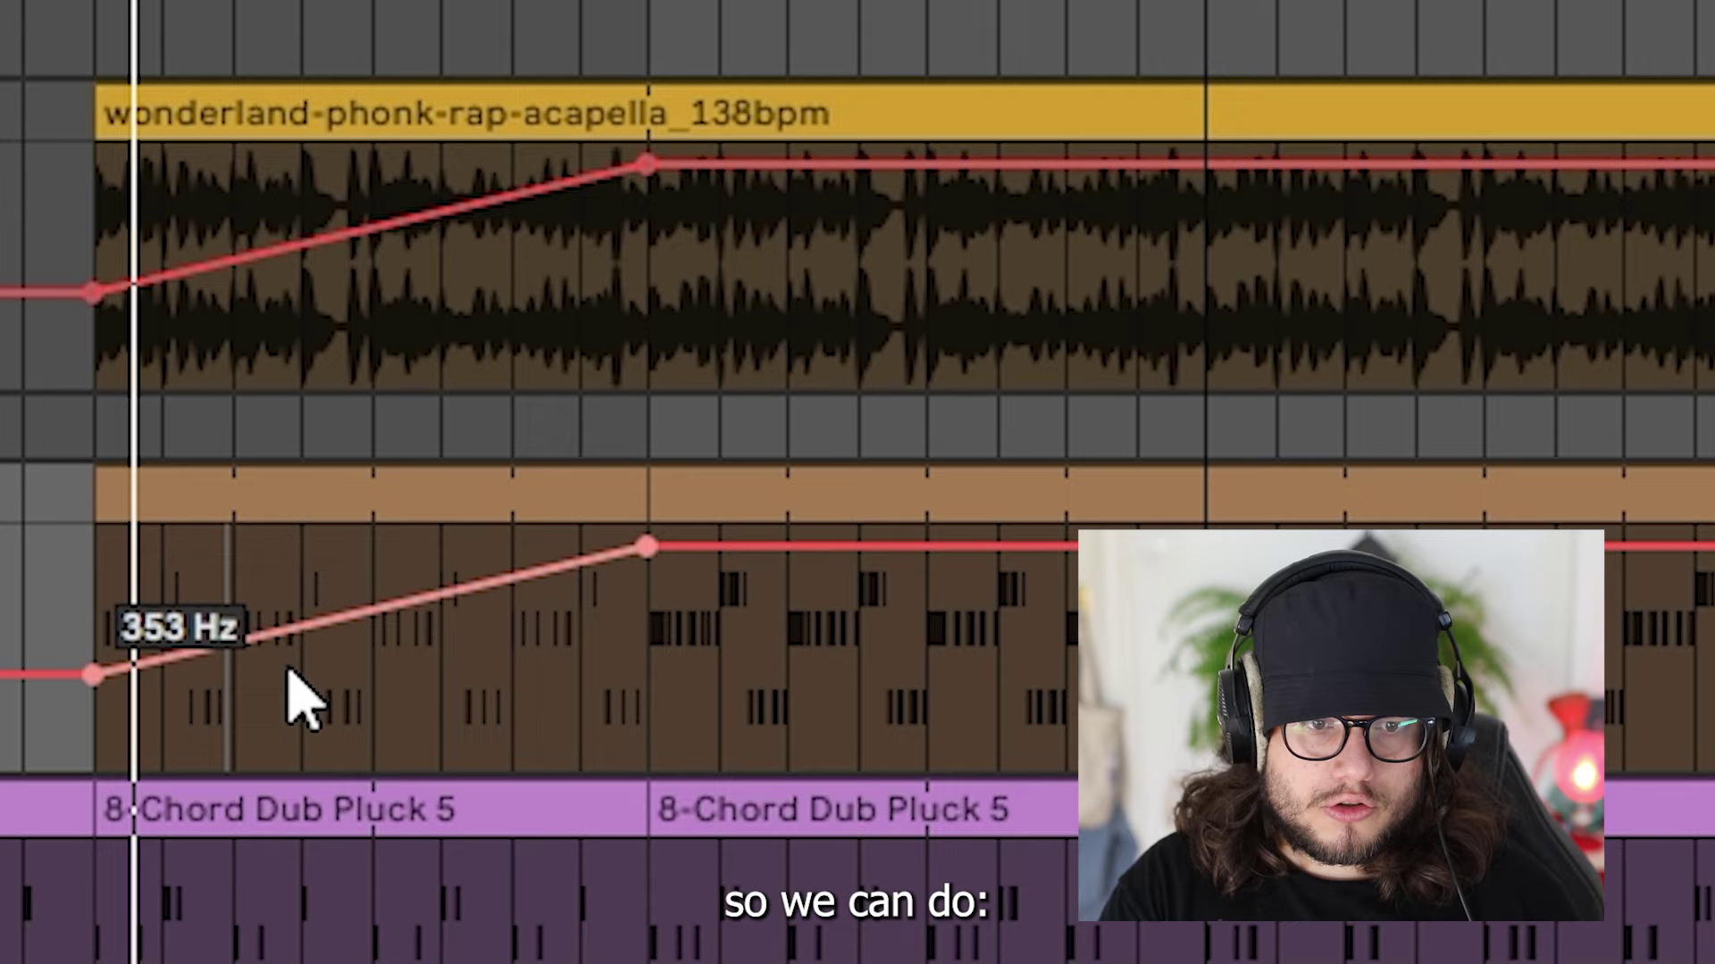
pyautogui.moveTo(93, 674); pyautogui.dragTo(98, 535)
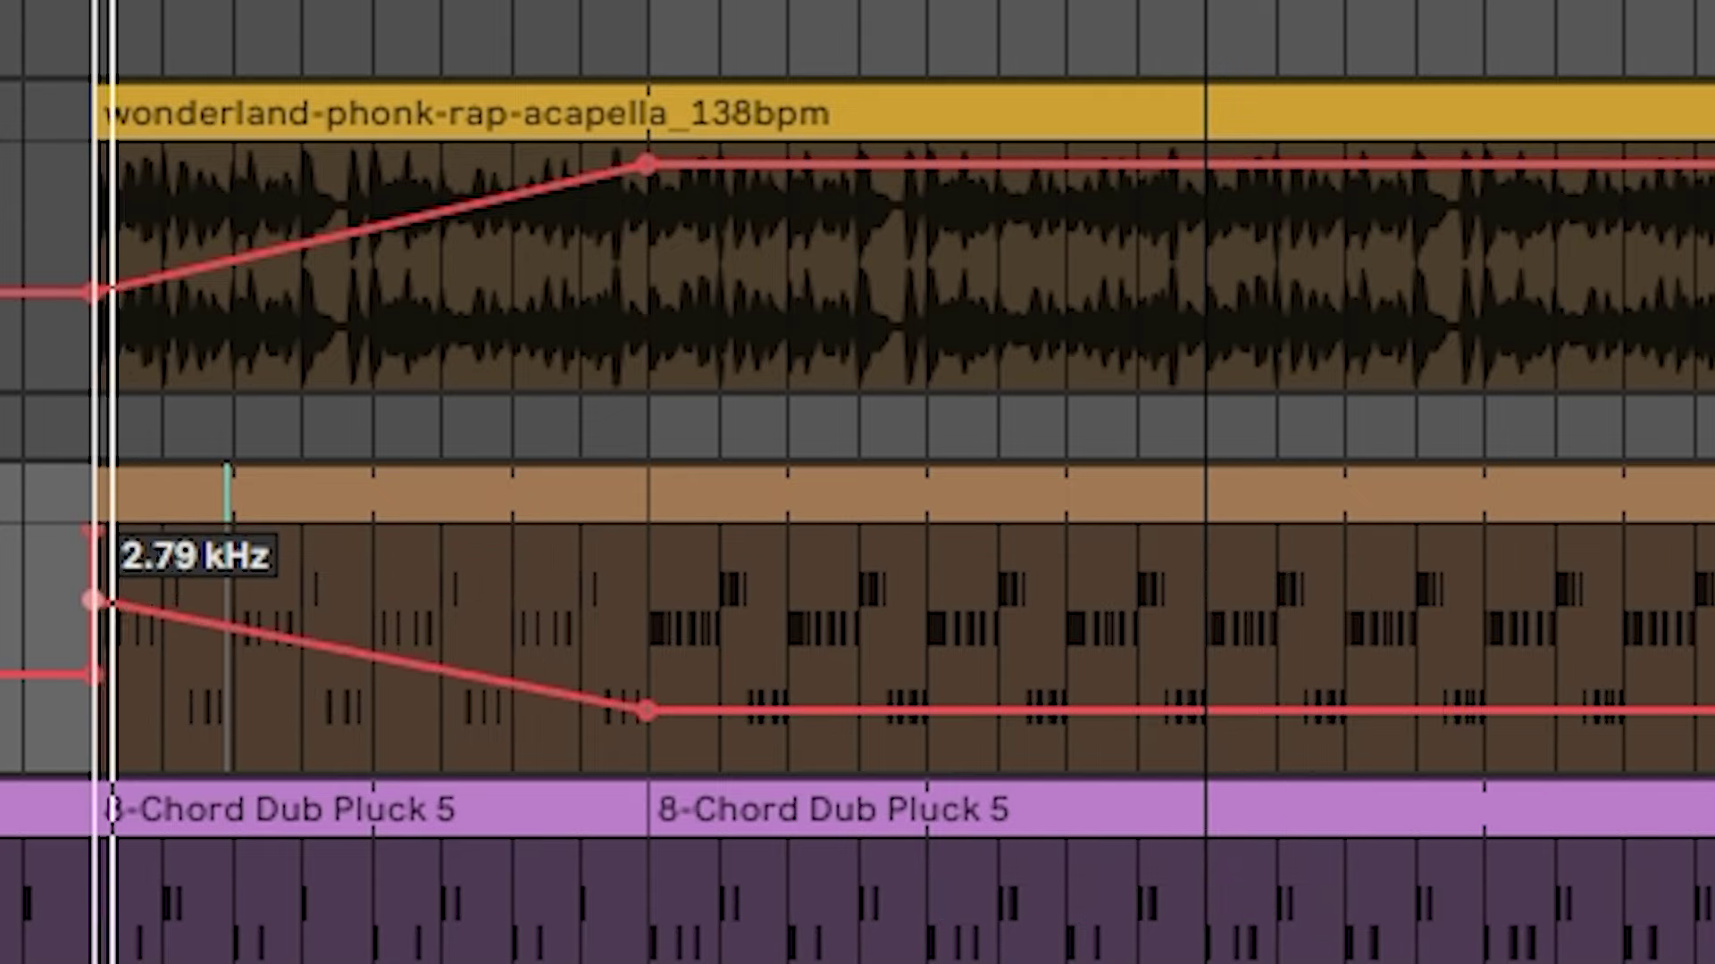
pyautogui.moveTo(94, 601); pyautogui.dragTo(94, 658)
pyautogui.moveTo(647, 712); pyautogui.dragTo(647, 768)
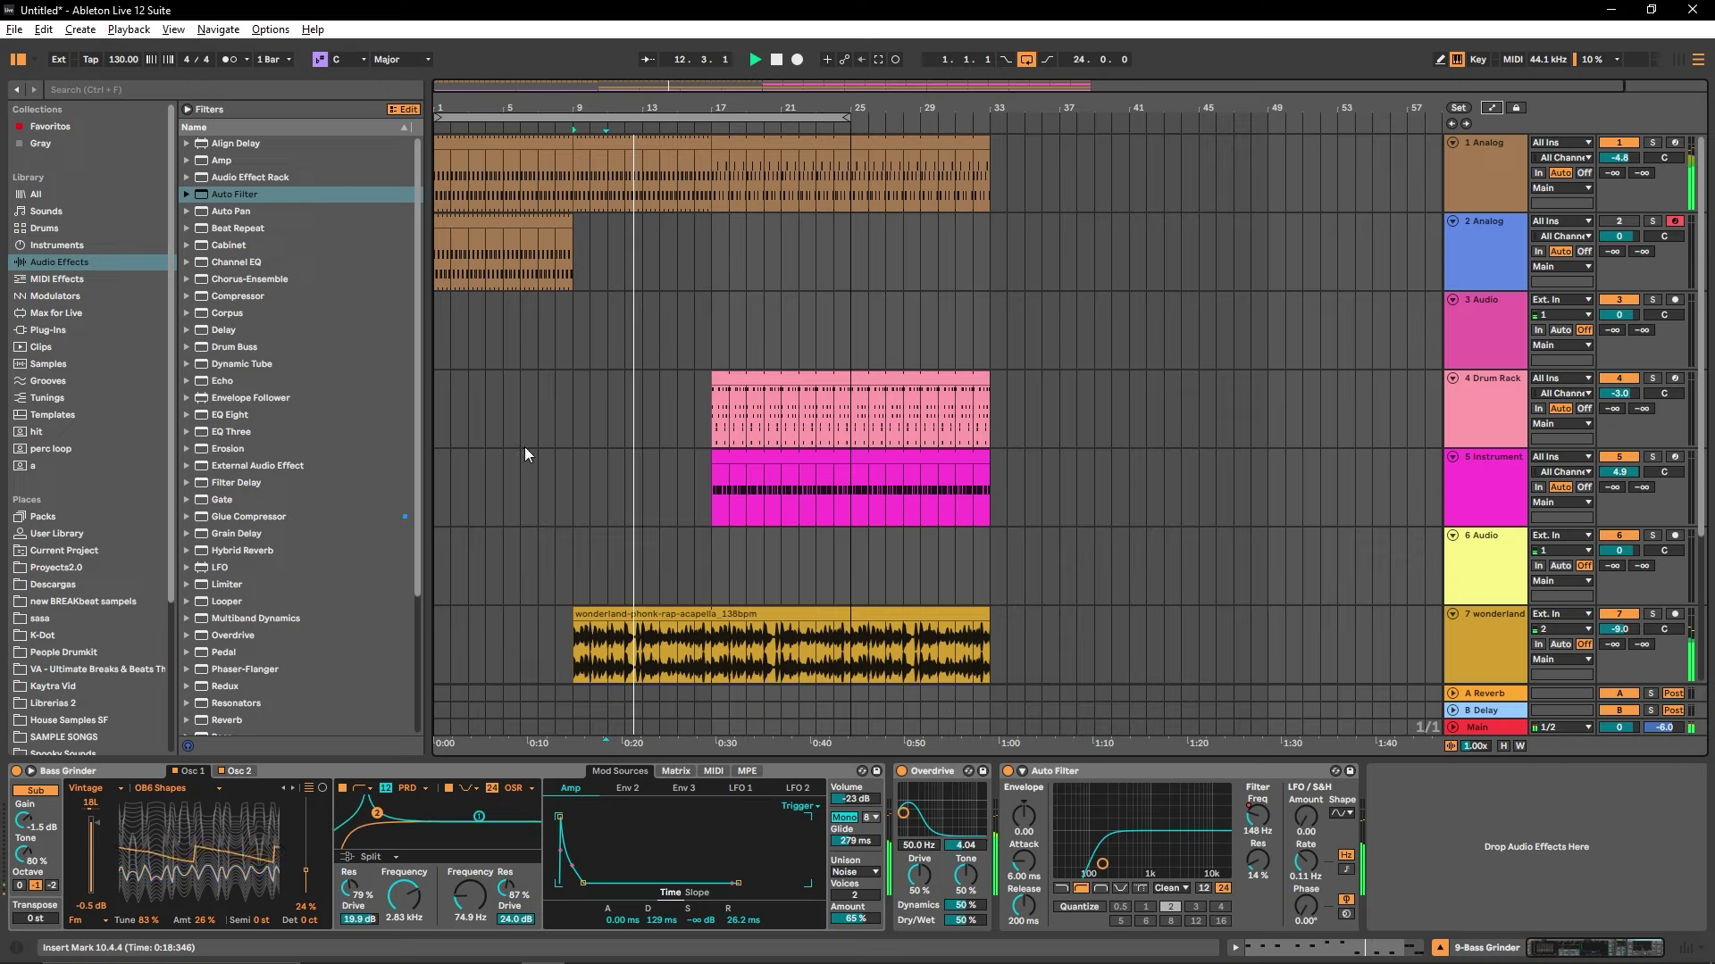
# Step: Enlarge the arrangement and select the last half bar before bar 17 on track 1
pyautogui.moveTo(890, 935); pyautogui.dragTo(890, 960)
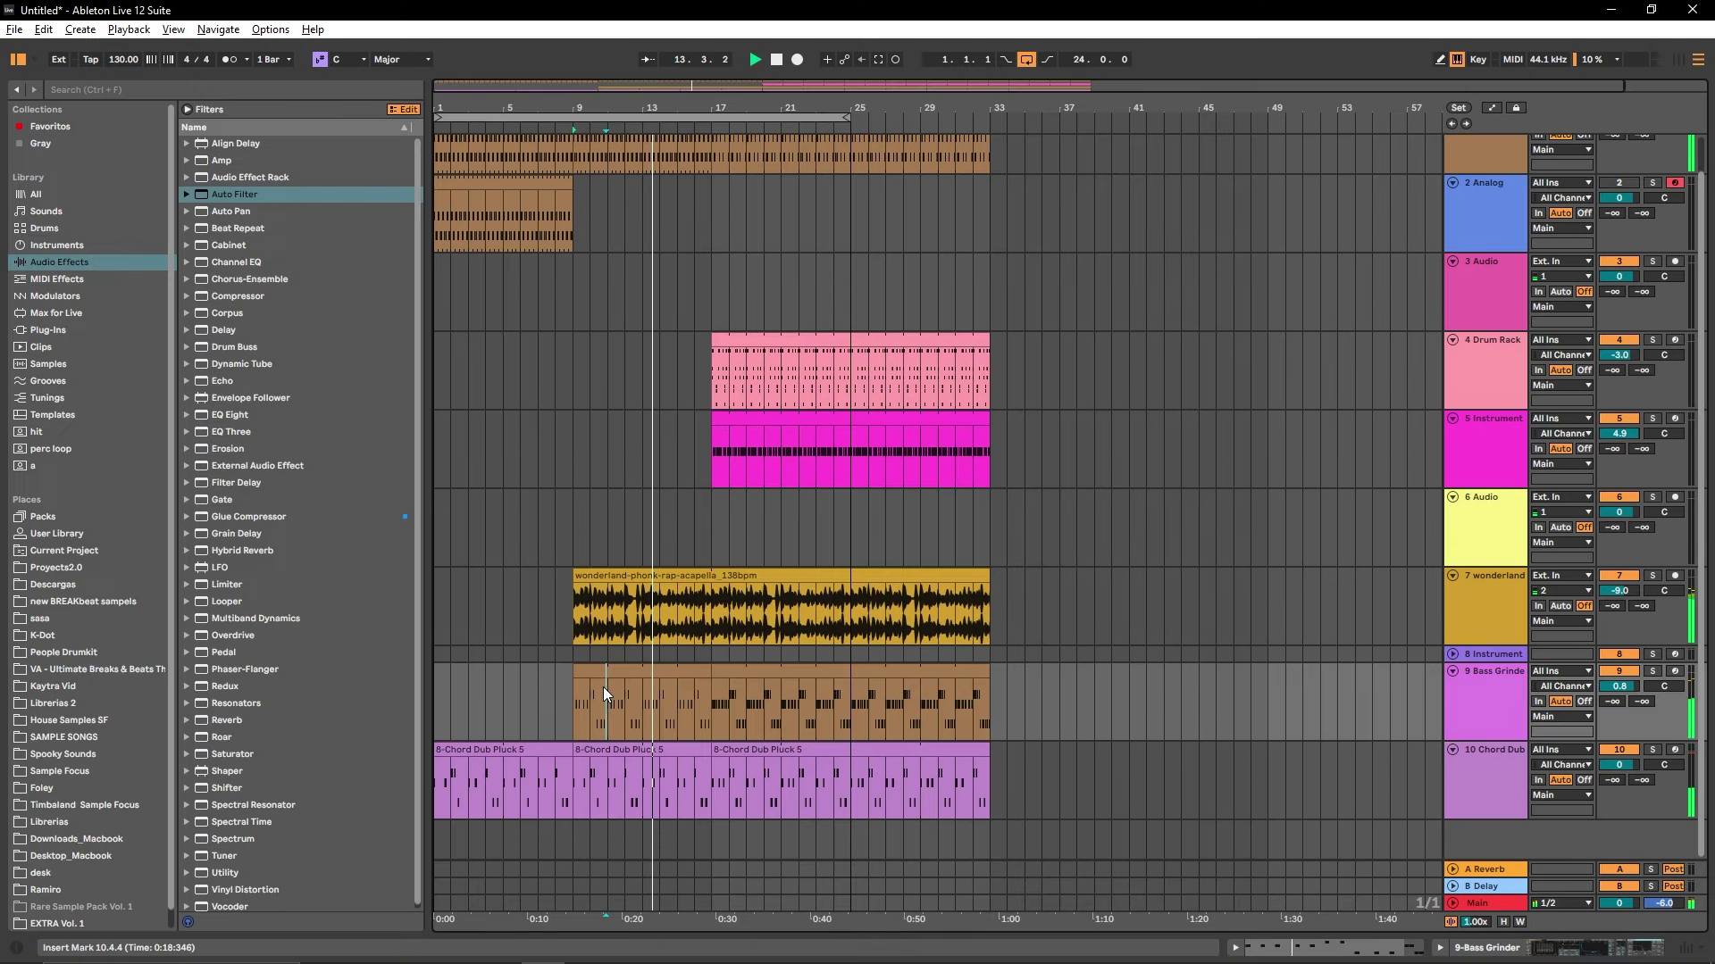
pyautogui.scroll(1, 679, 695)
pyautogui.keyDown('ctrl'); pyautogui.scroll(5, 678, 695); pyautogui.keyUp('ctrl')
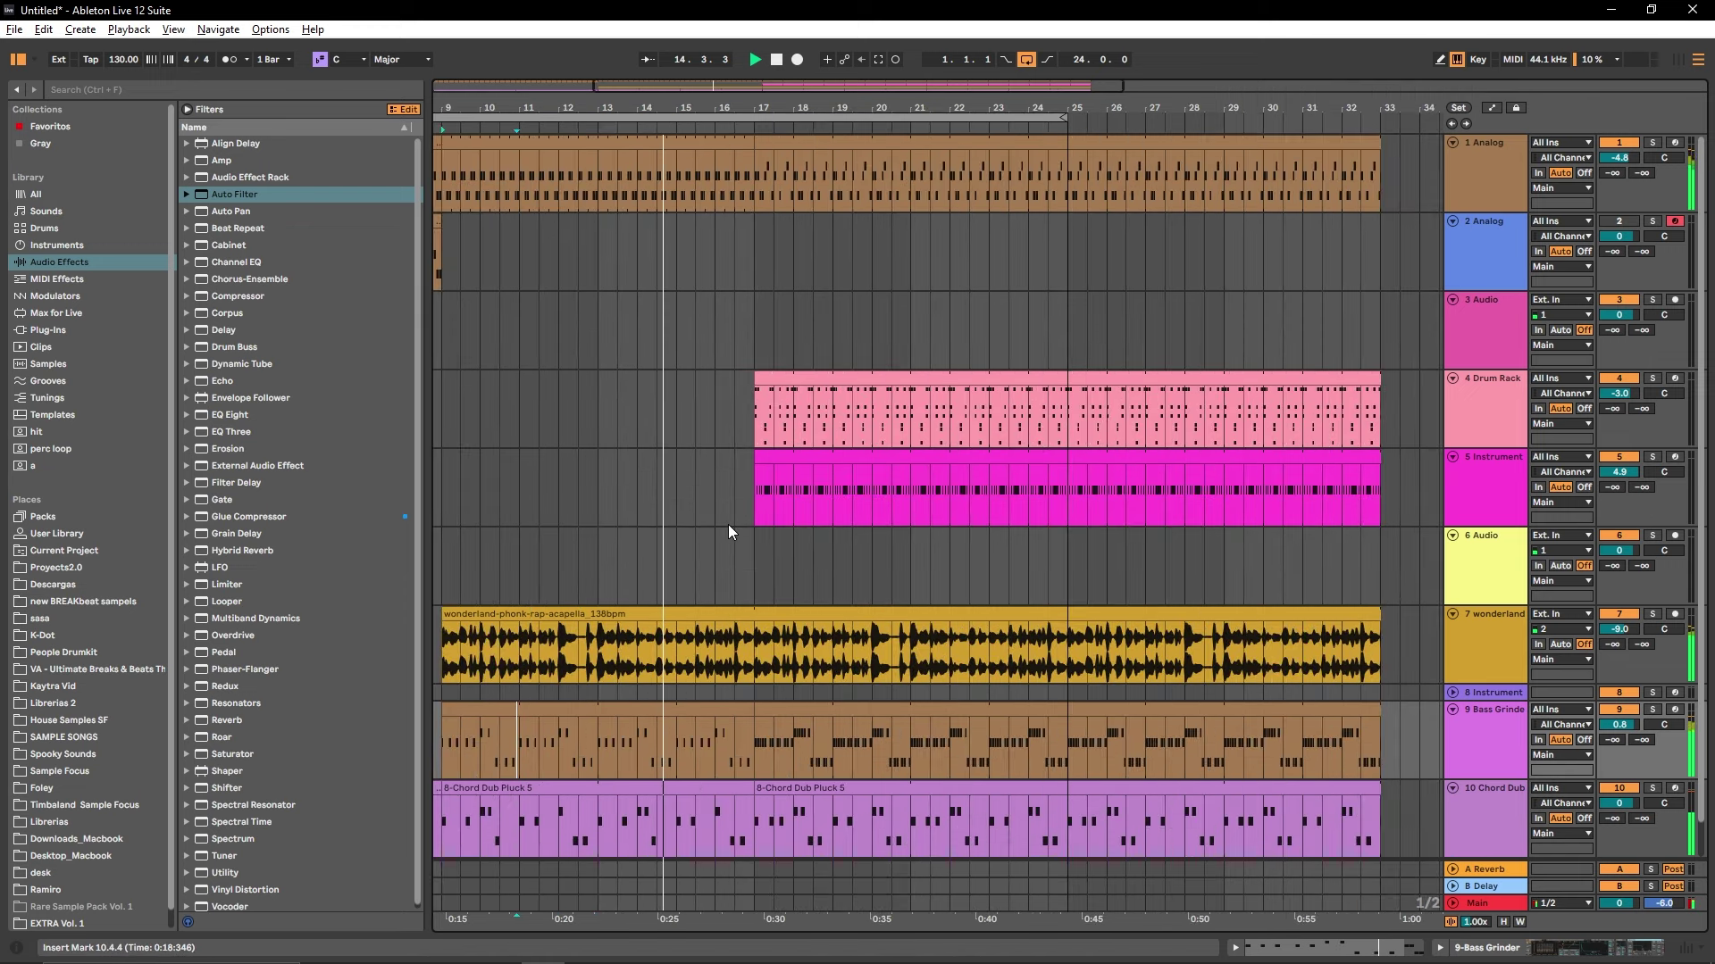
pyautogui.keyDown('ctrl'); pyautogui.scroll(4, 729, 532); pyautogui.keyUp('ctrl')
pyautogui.click(676, 174)
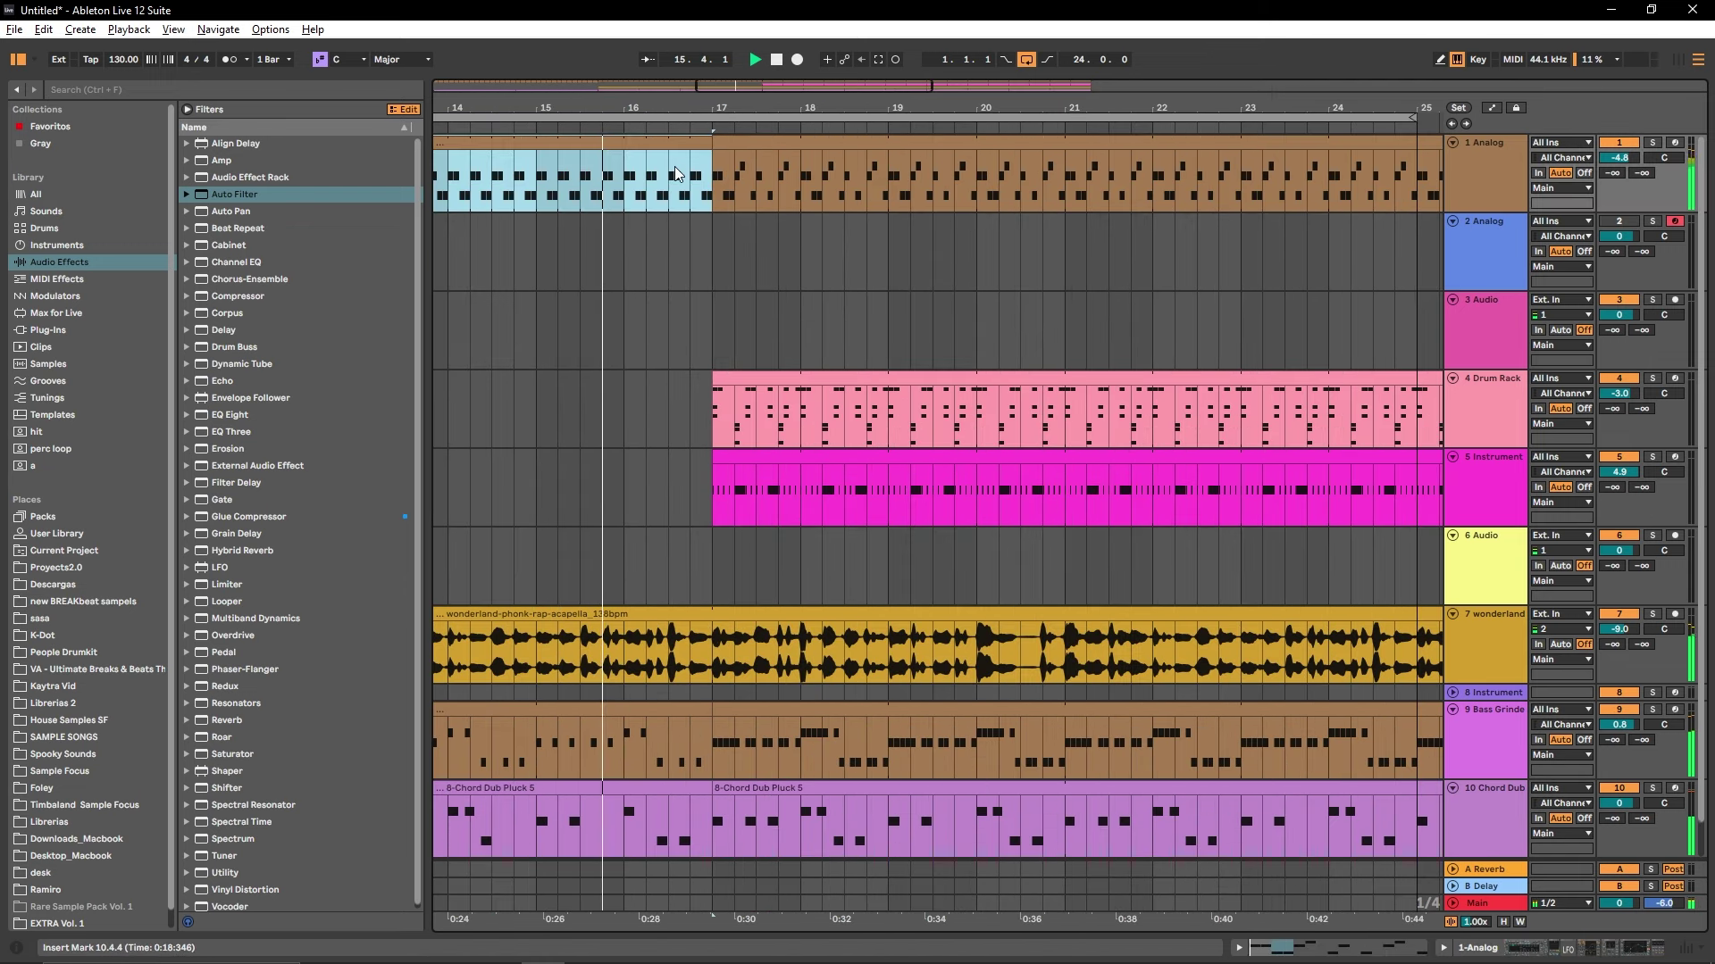
pyautogui.moveTo(676, 174); pyautogui.dragTo(698, 188)
pyautogui.keyDown('ctrl'); pyautogui.scroll(4, 661, 424); pyautogui.keyUp('ctrl')
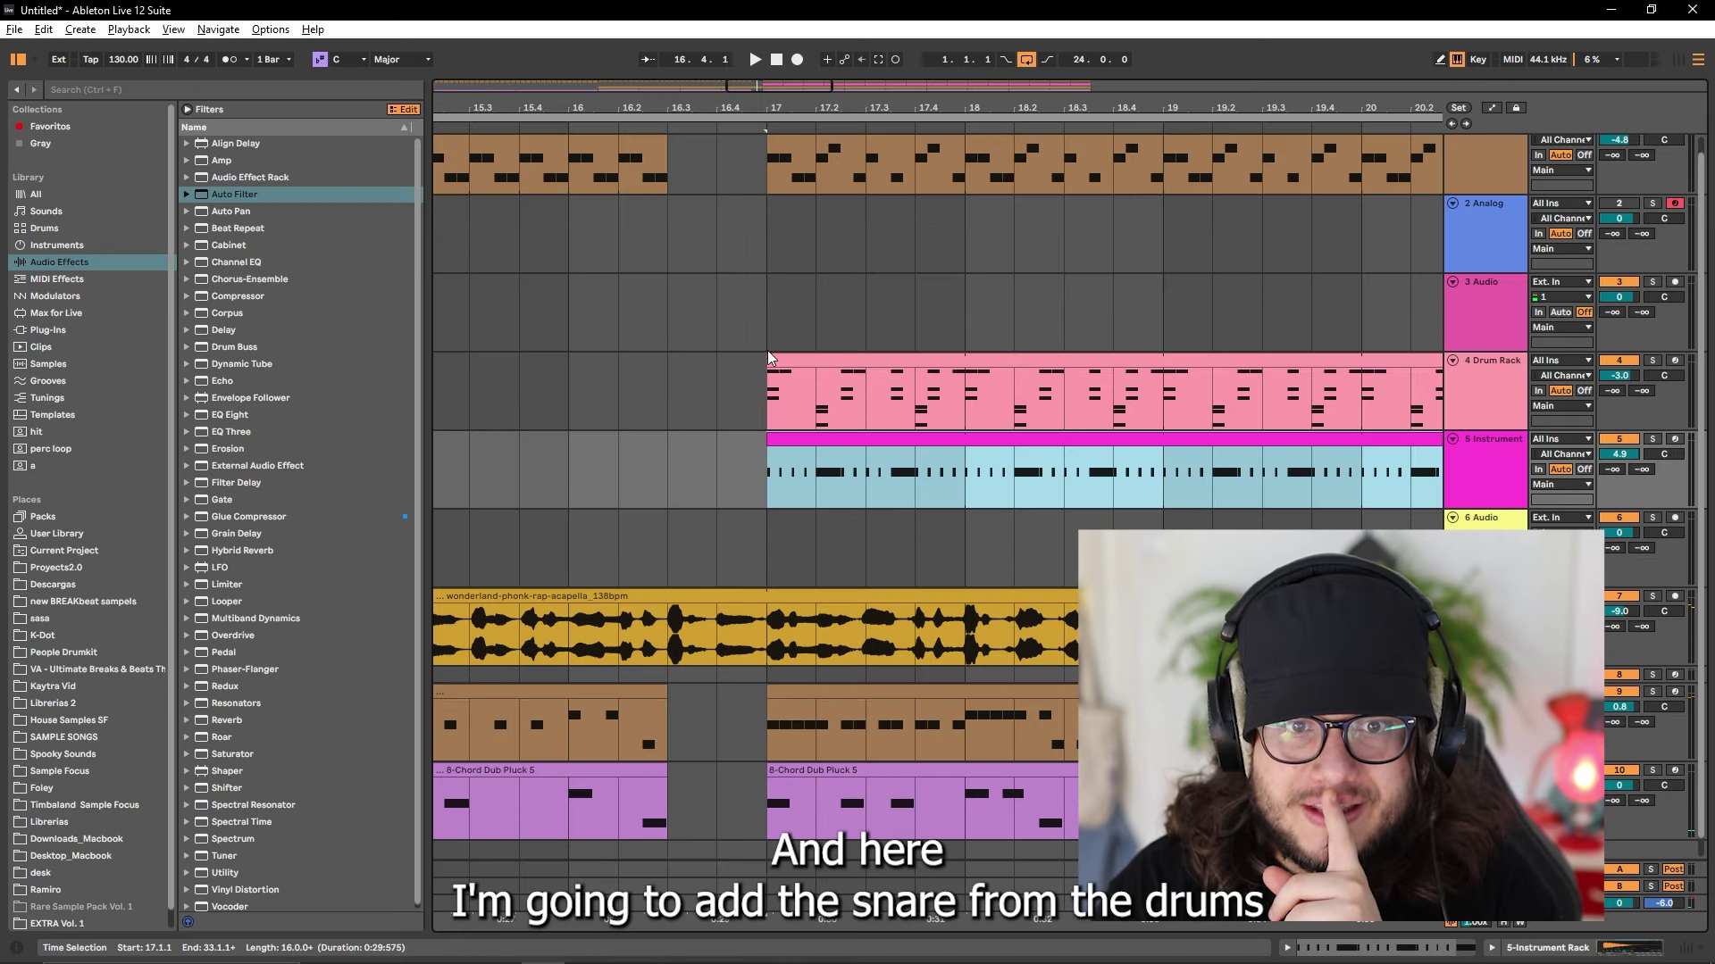
# Step: Extend the drum clip's start before bar 17 and delete part of it, leaving a gap
pyautogui.moveTo(768, 357); pyautogui.dragTo(720, 360)
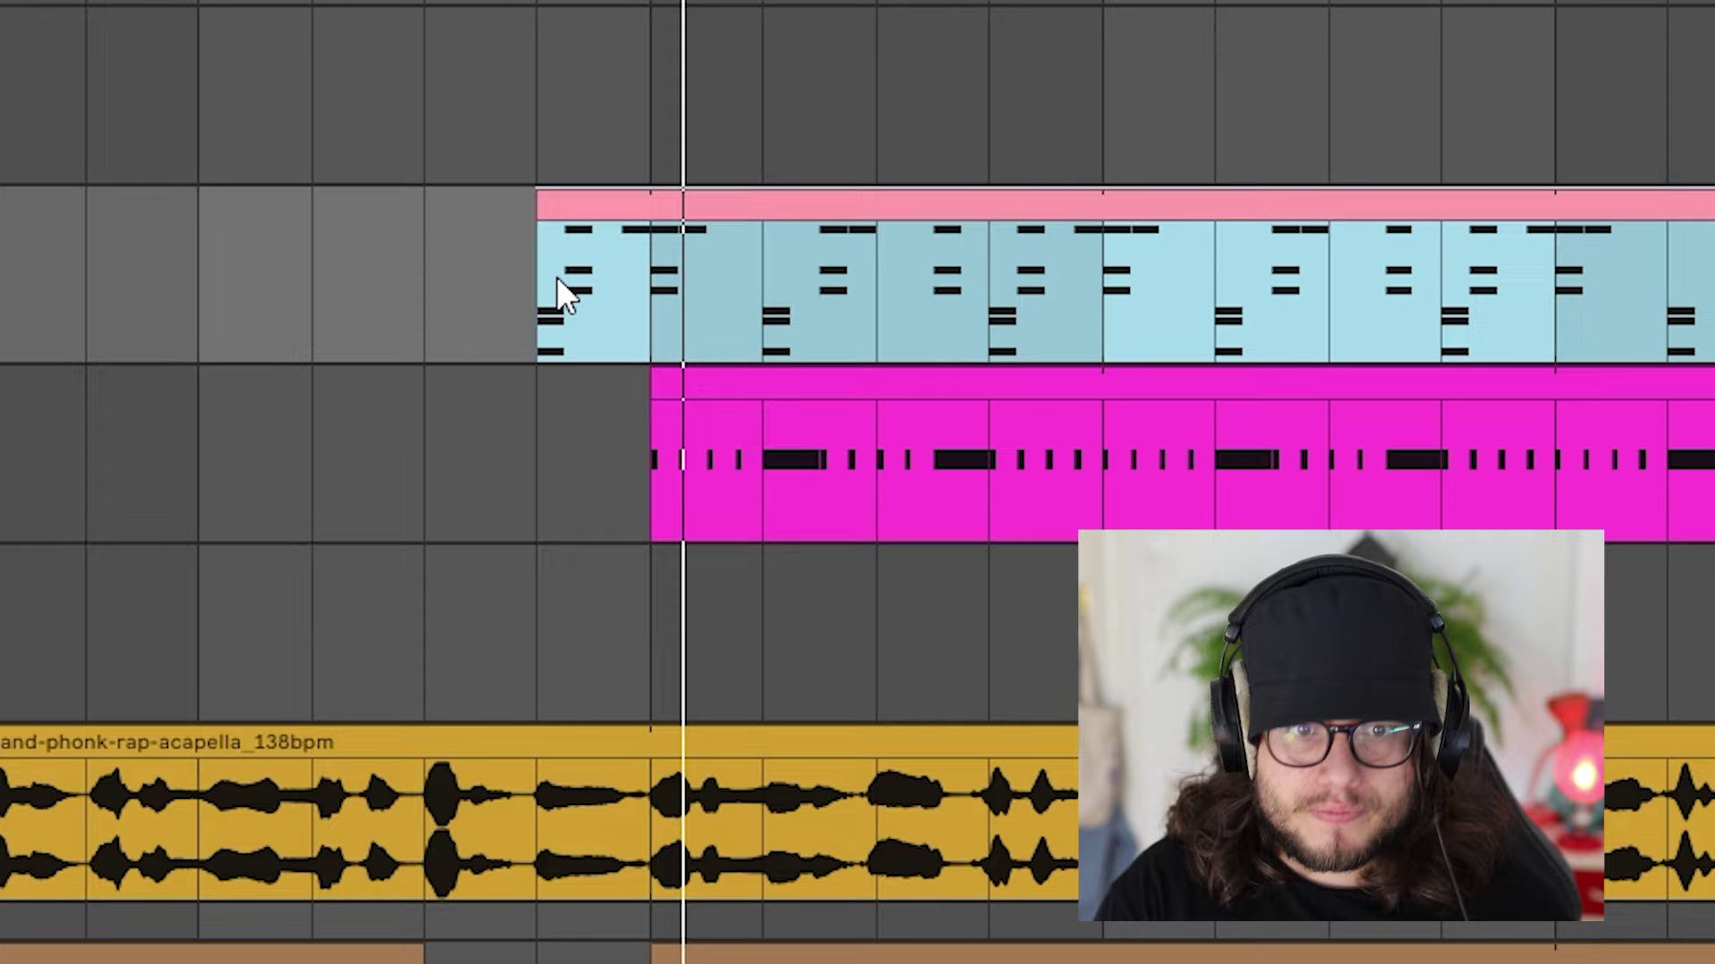
pyautogui.moveTo(683, 313); pyautogui.dragTo(968, 335)
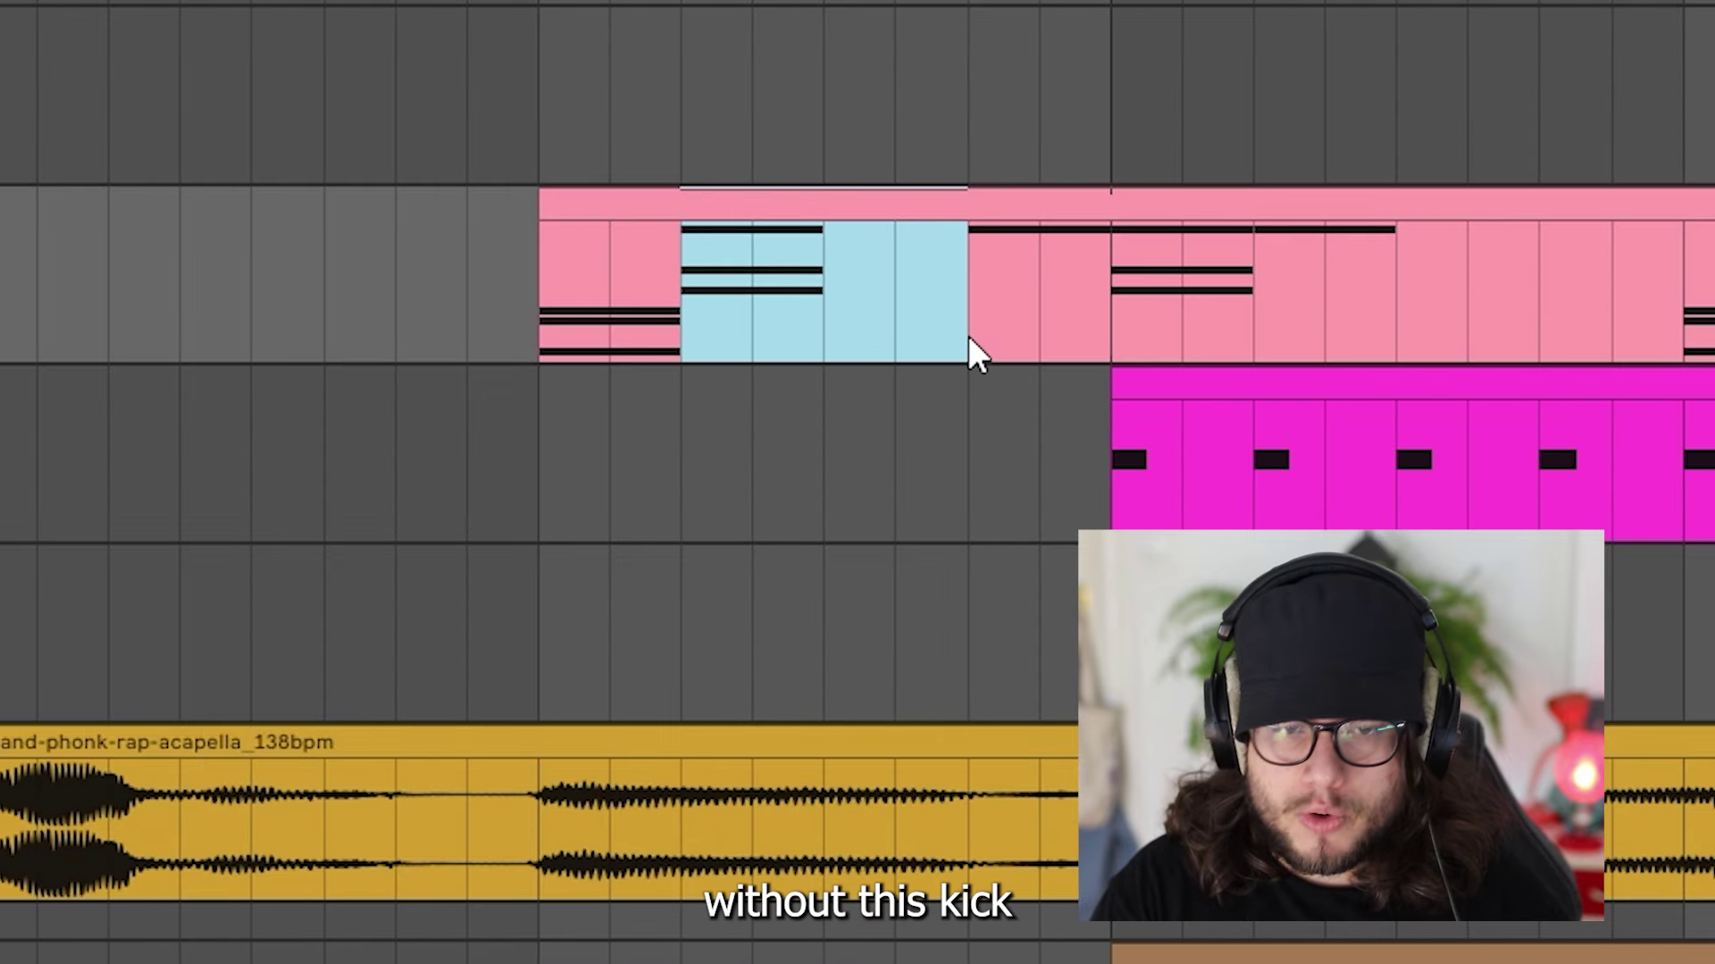
pyautogui.press('Delete')
pyautogui.click(394, 309)
pyautogui.press('space')
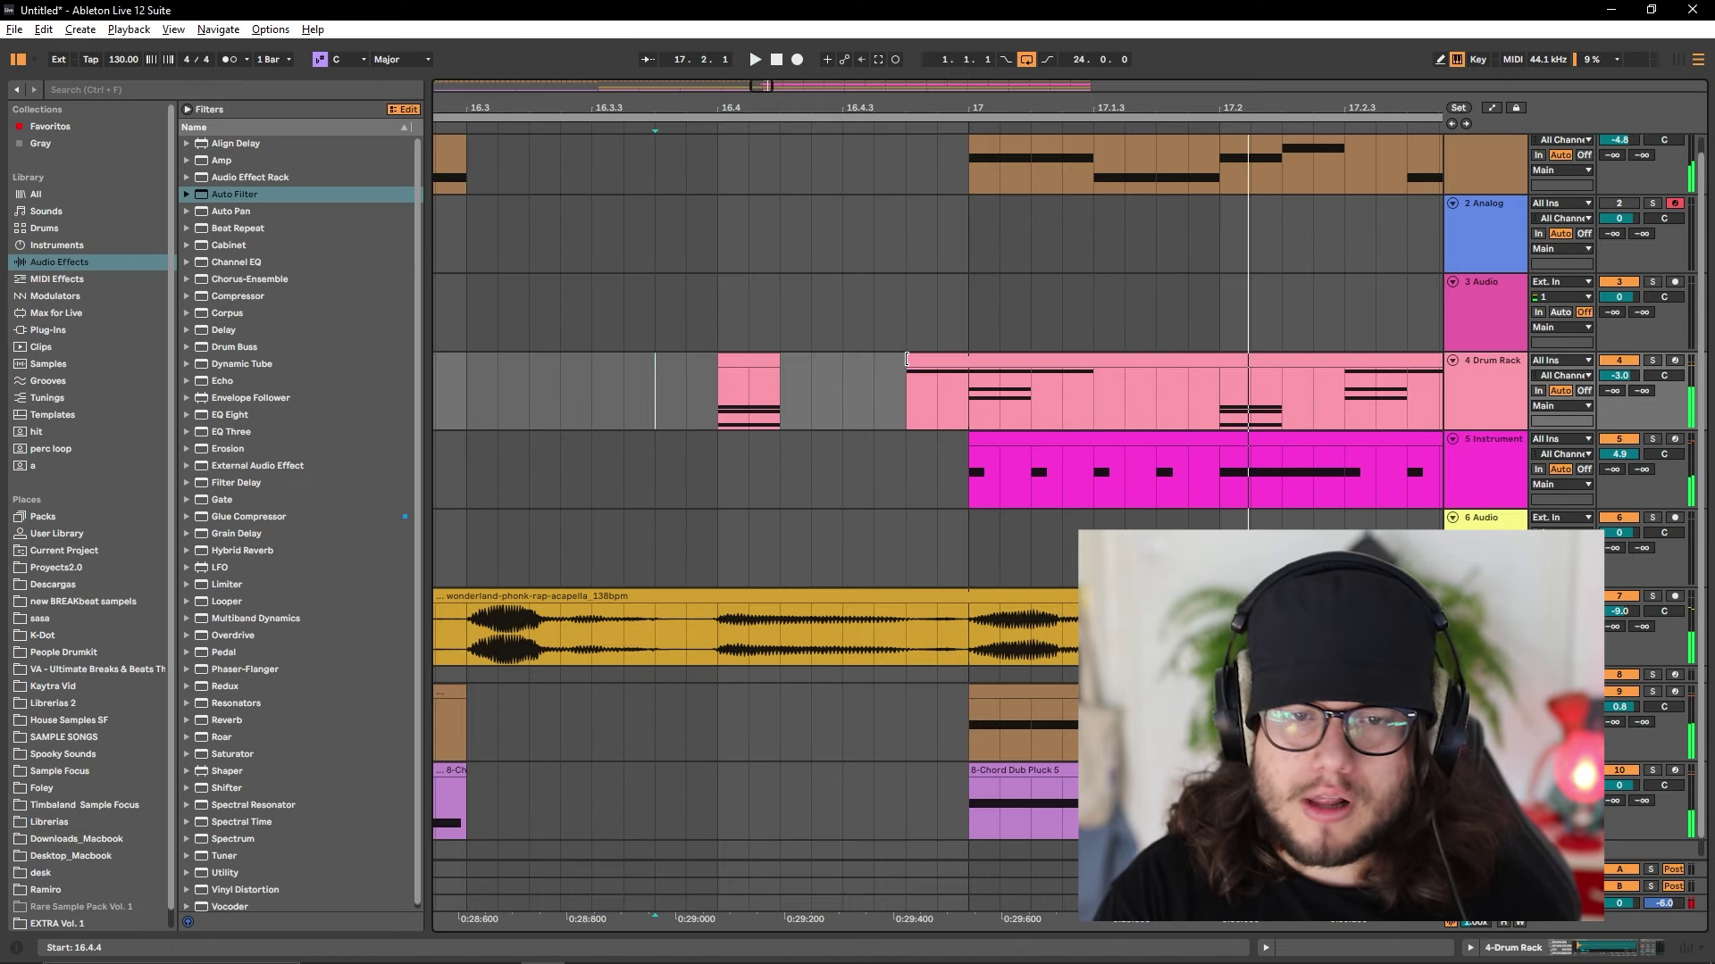
# Step: Trim the main drum clip to start at bar 17 and play the transition from 16.4.1
pyautogui.moveTo(906, 359); pyautogui.dragTo(955, 361)
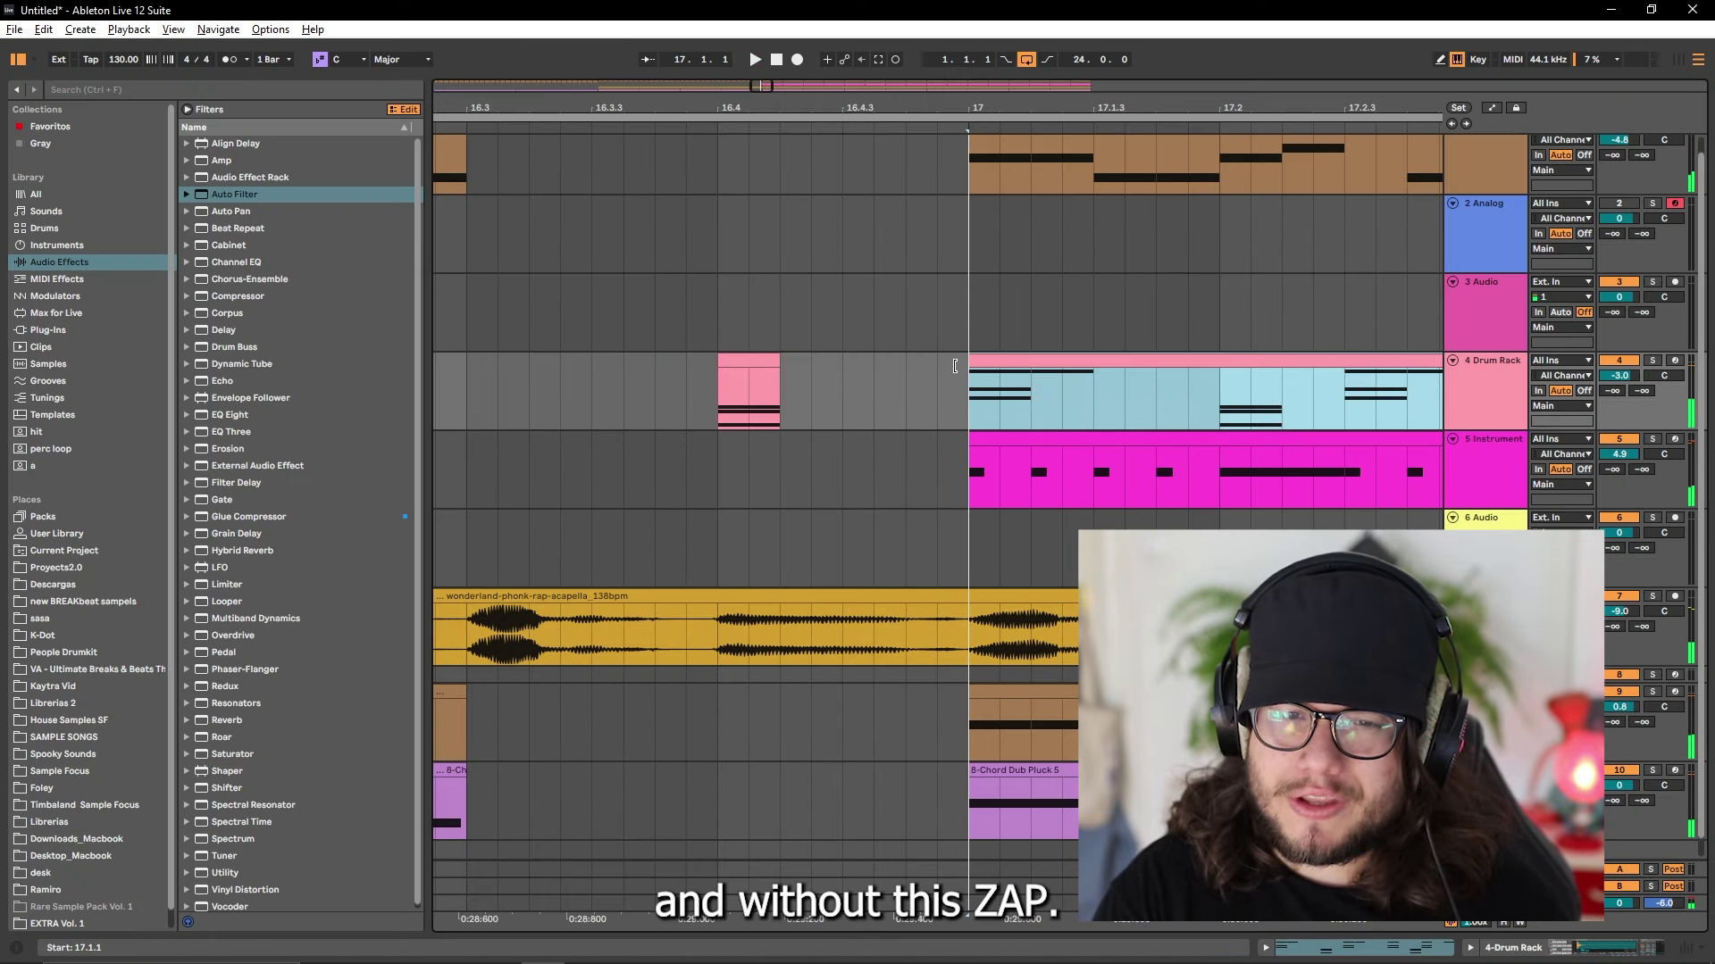
pyautogui.click(725, 388)
pyautogui.press('space')
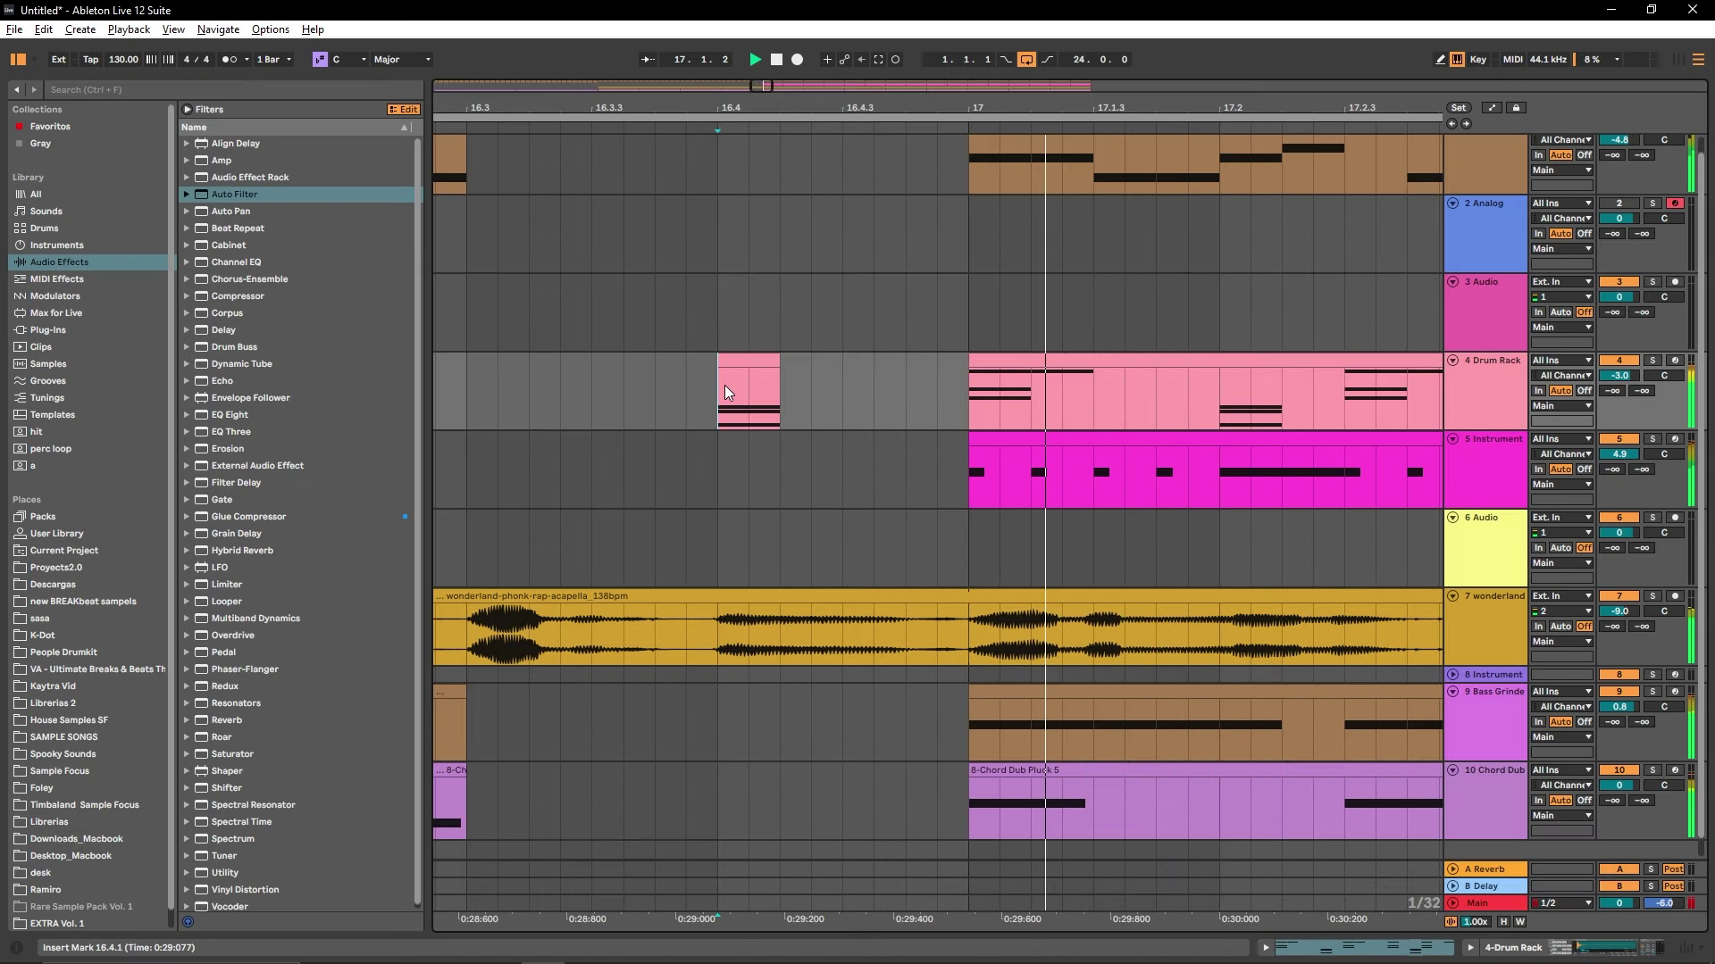
pyautogui.scroll(-4, 726, 388)
pyautogui.press('-')
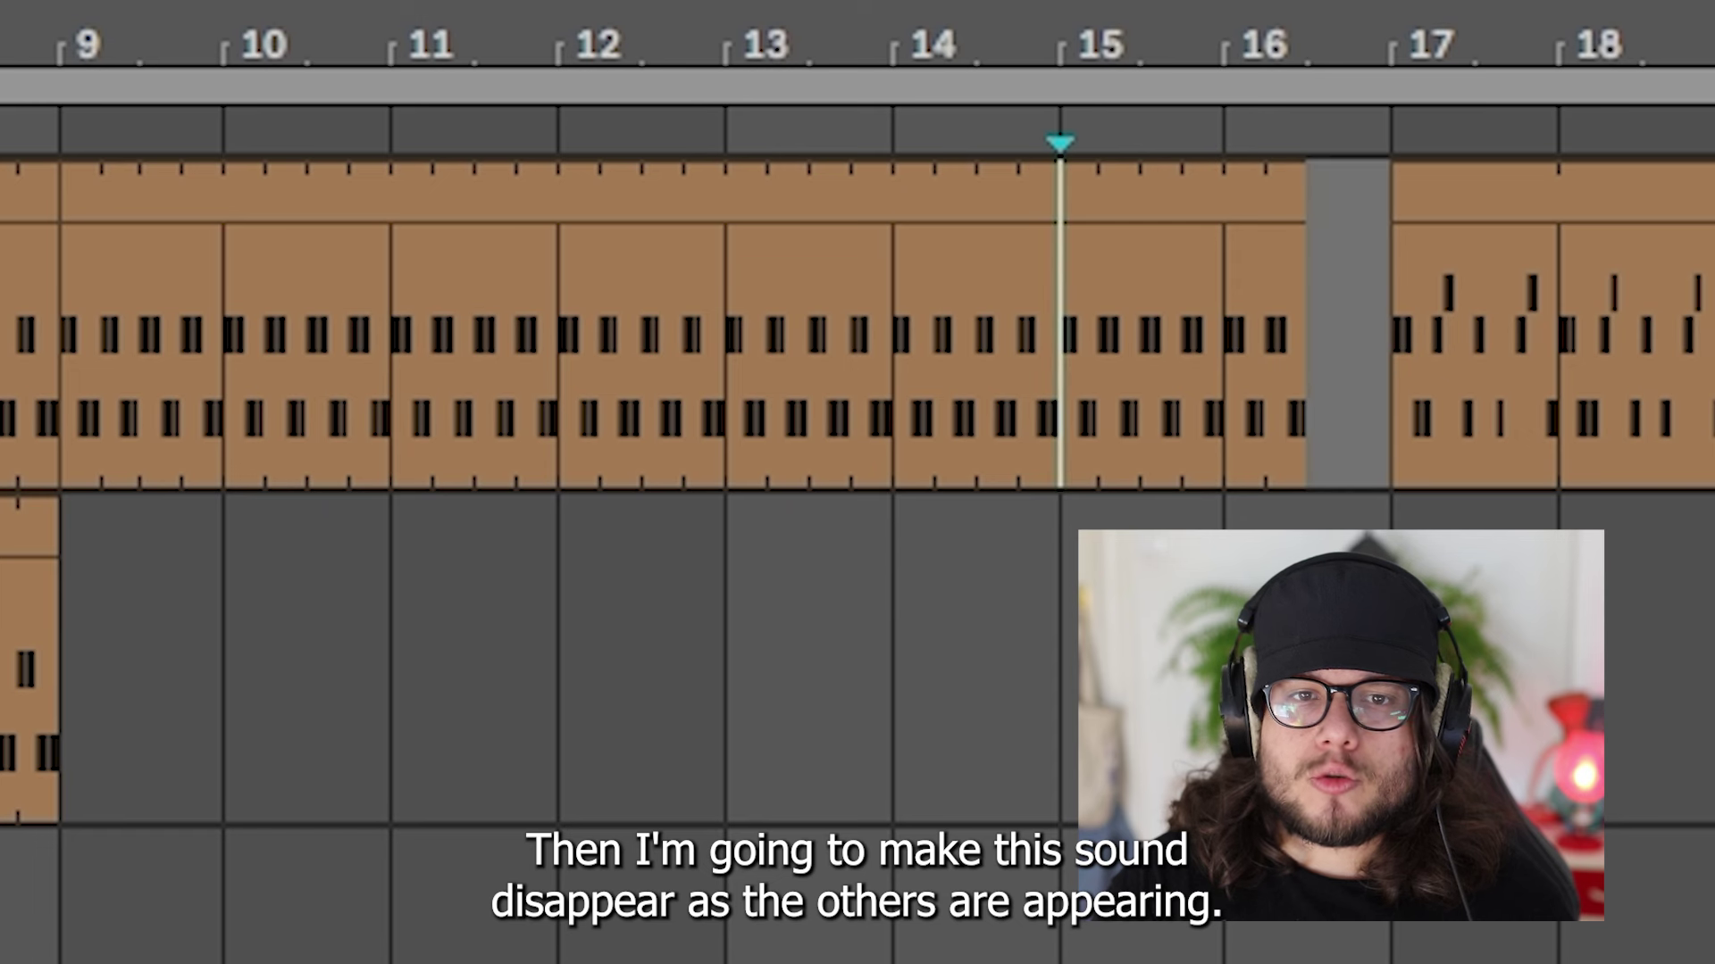
# Step: Select from bar 12 in the top clip and add Auto Filter to the 1 Analog track
pyautogui.click(764, 399)
pyautogui.moveTo(528, 339)
pyautogui.mouseDown()
pyautogui.moveTo(1697, 339)
pyautogui.moveTo(1277, 444)
pyautogui.mouseUp()
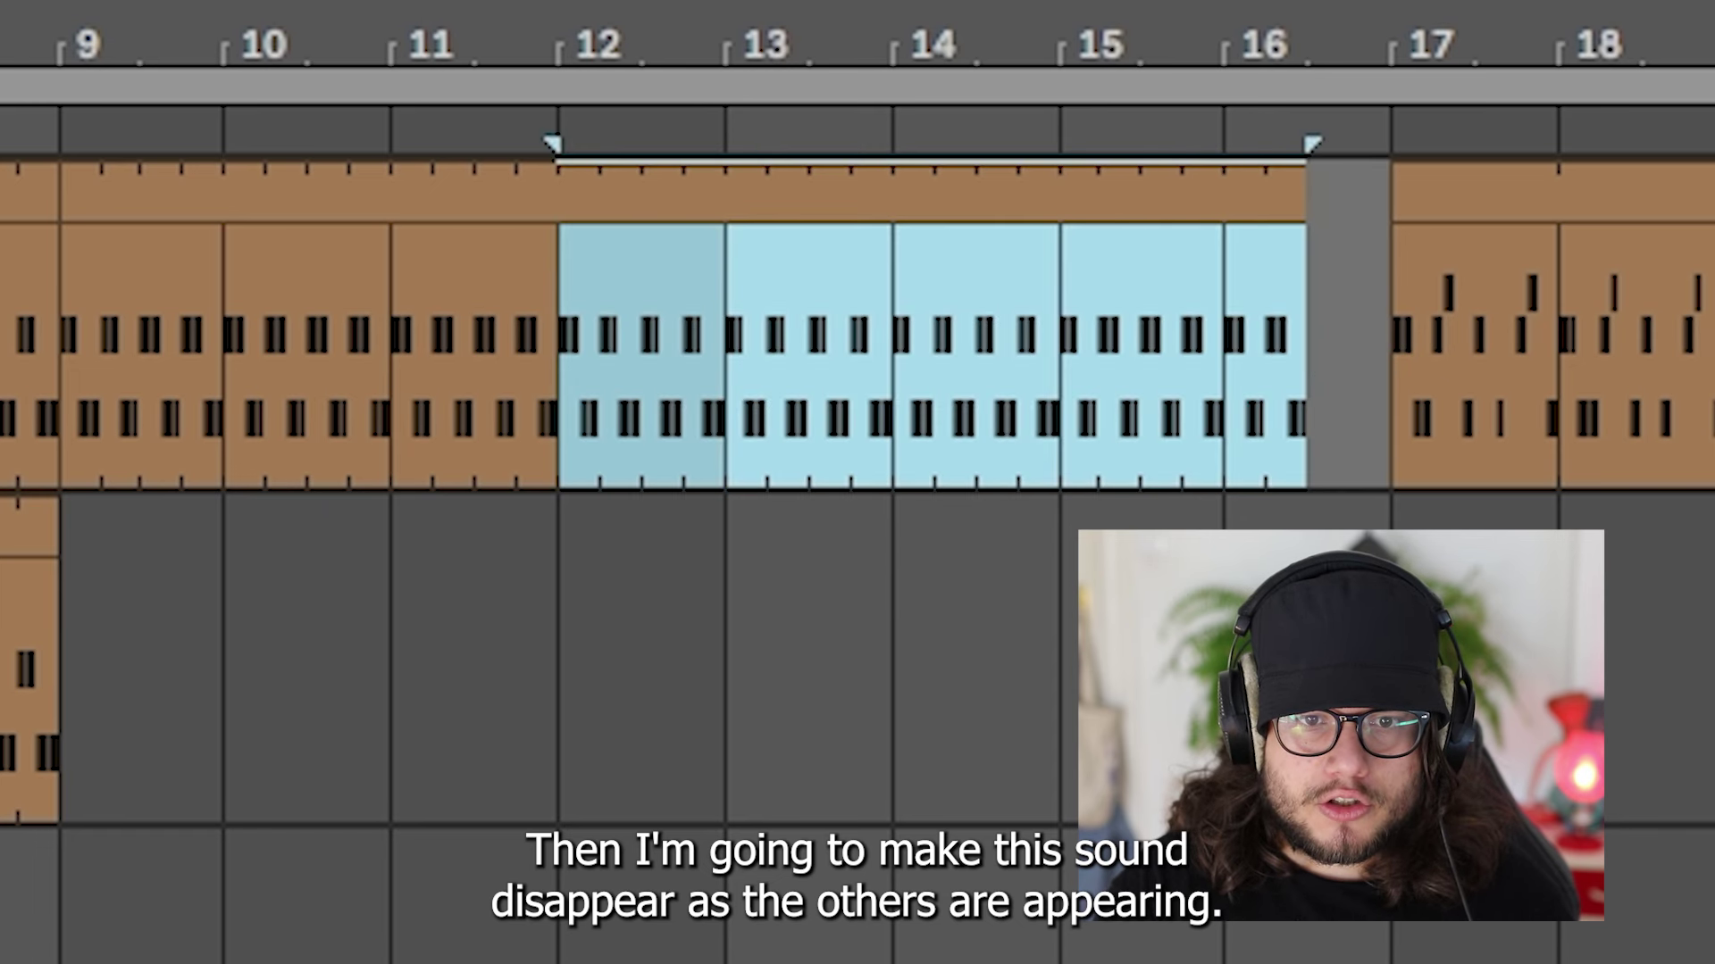
pyautogui.scroll(-5, 858, 553)
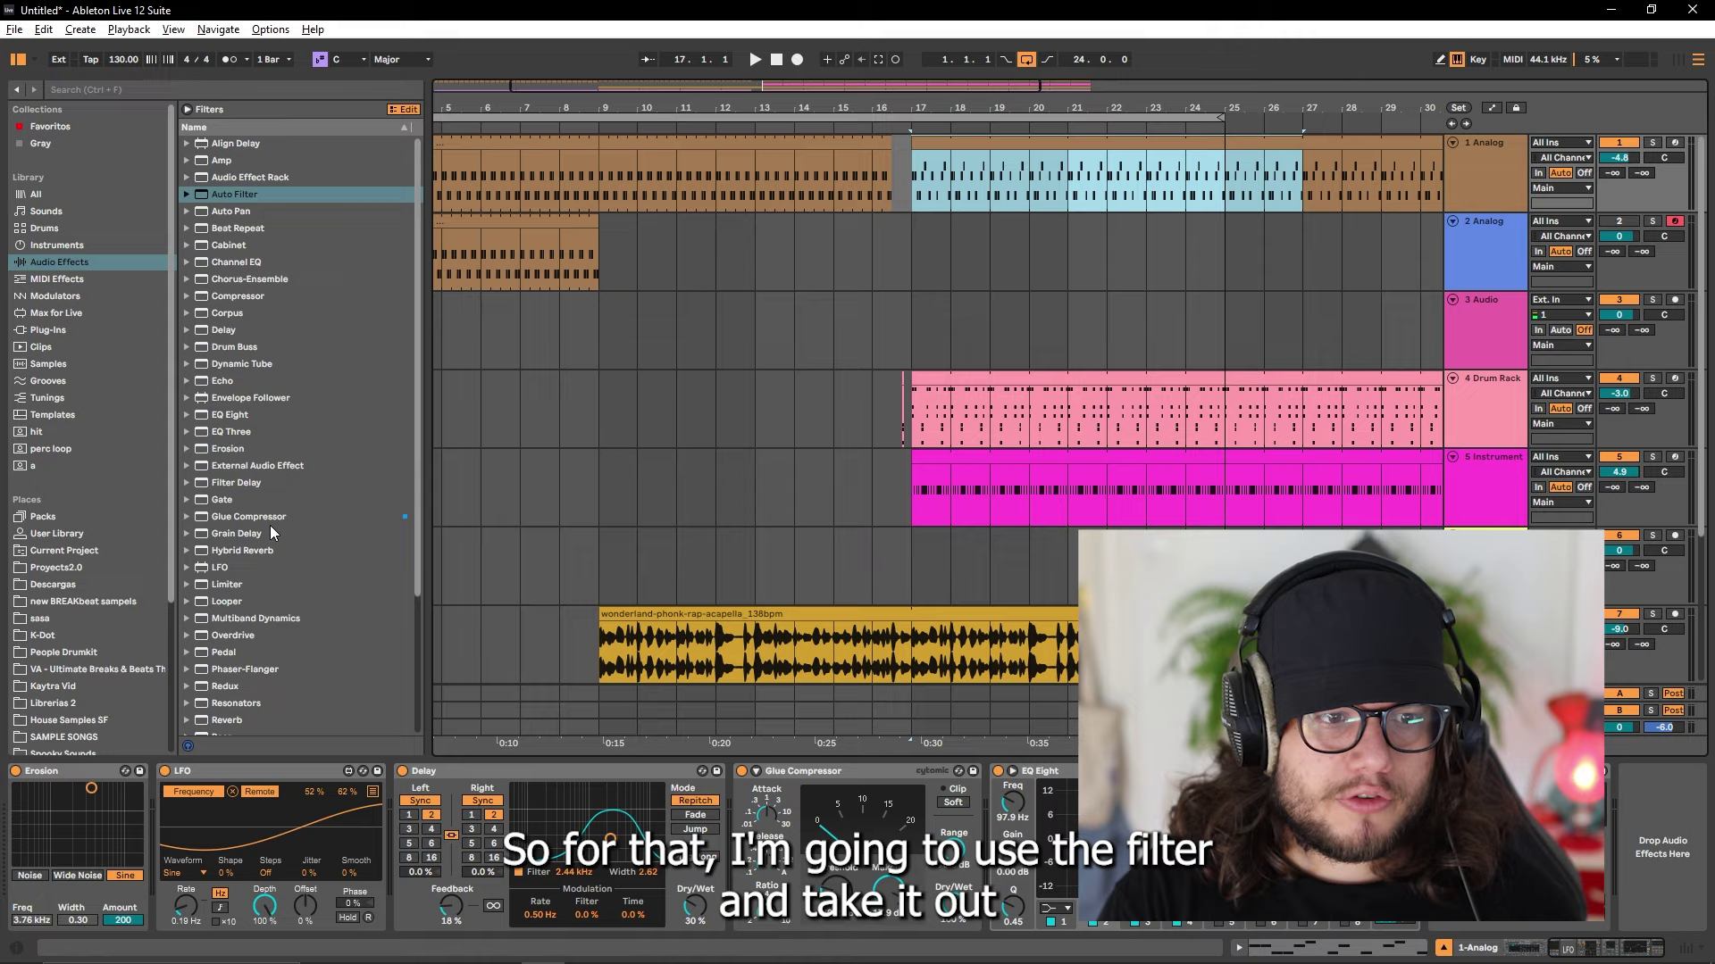
pyautogui.scroll(-3, 270, 534)
pyautogui.scroll(3, 252, 534)
pyautogui.moveTo(234, 194); pyautogui.dragTo(817, 168)
# Step: Sweep the filter frequency down to 738 Hz at bar 17 and play it from bar 9
pyautogui.click(604, 196)
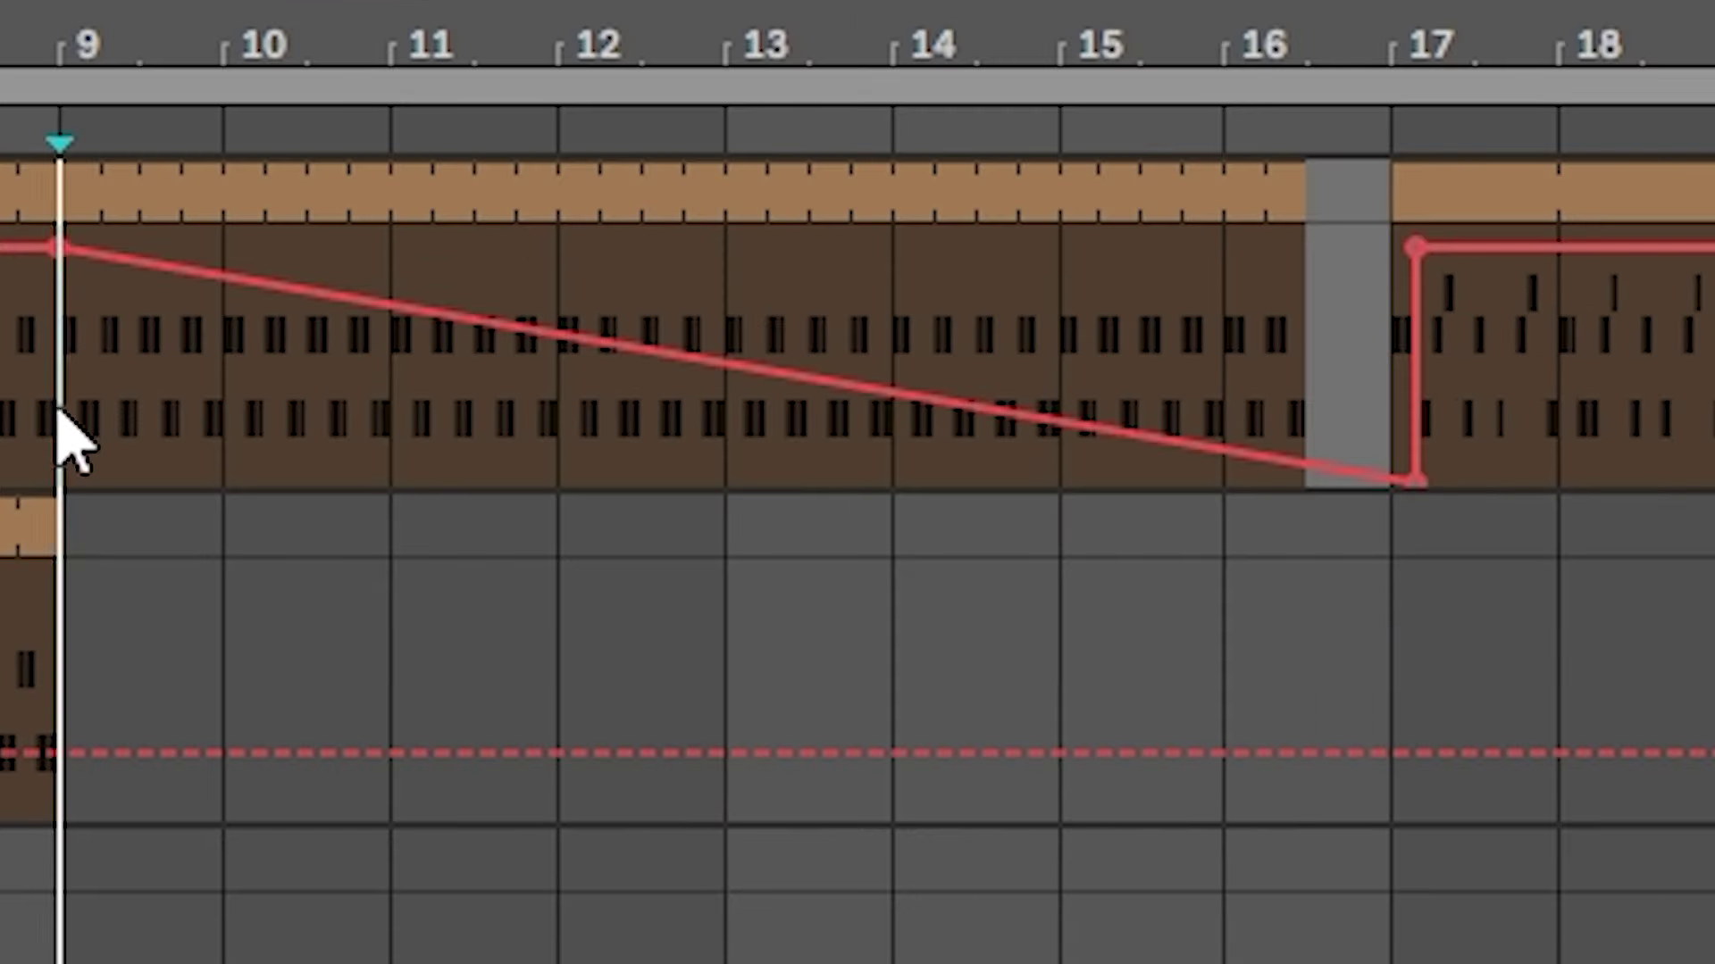
pyautogui.press('space')
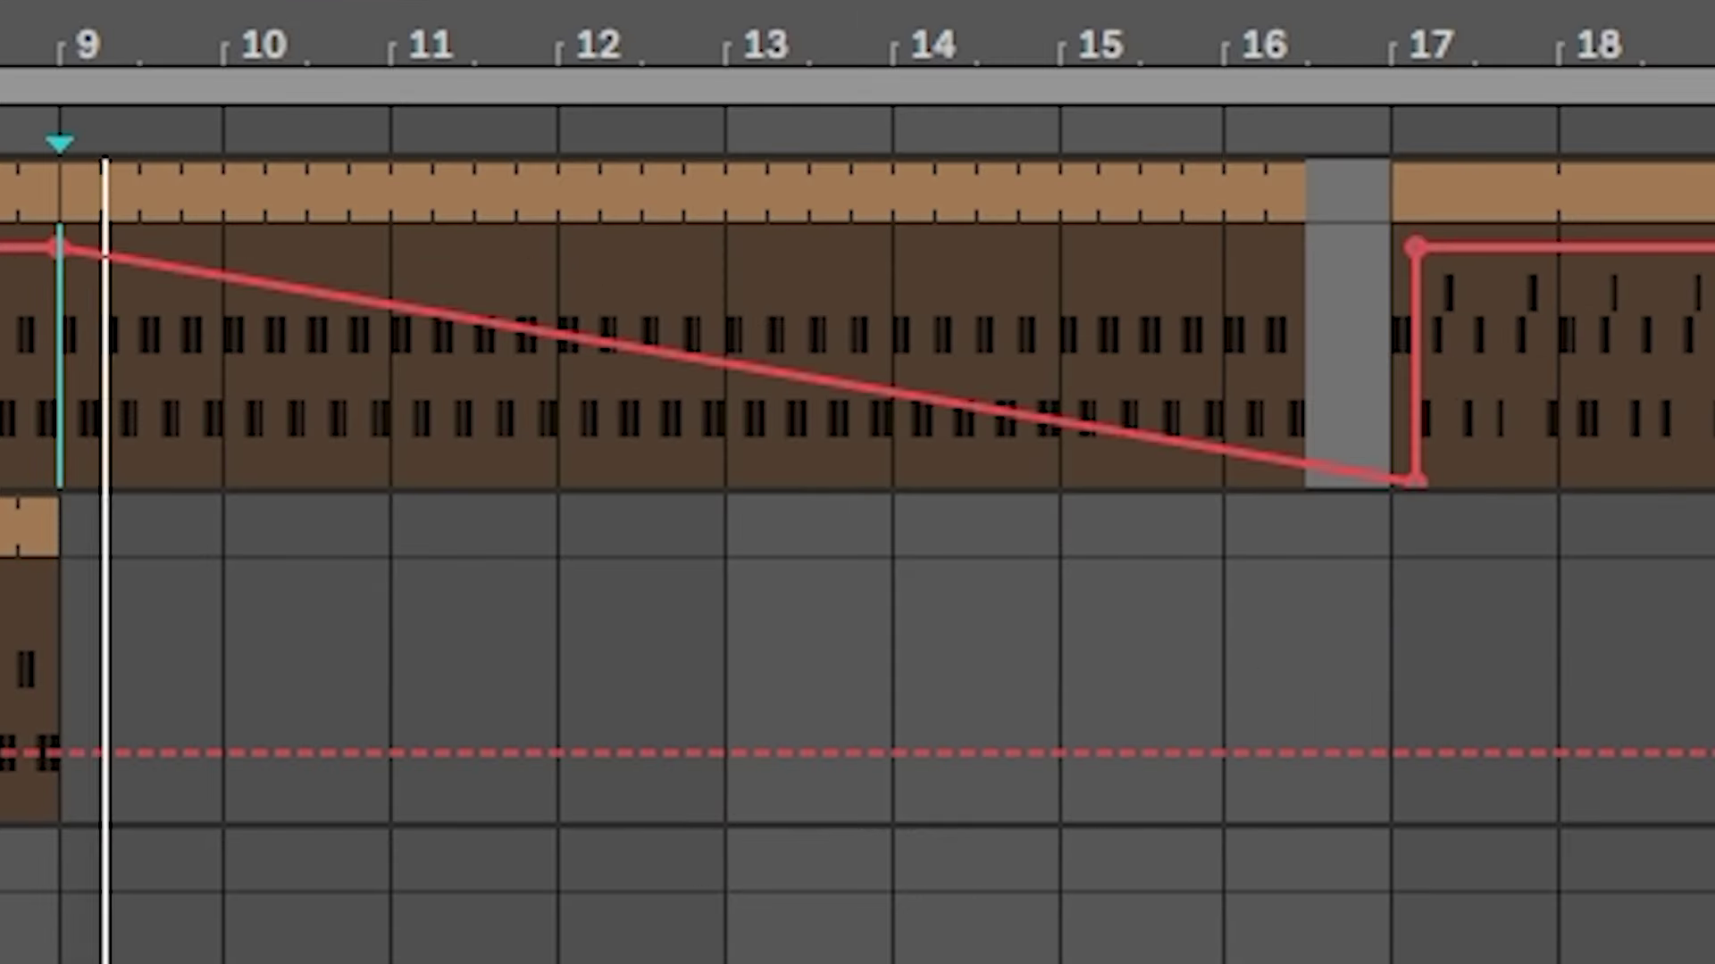
pyautogui.moveTo(715, 368); pyautogui.dragTo(1416, 353)
pyautogui.scroll(-10, 1428, 394)
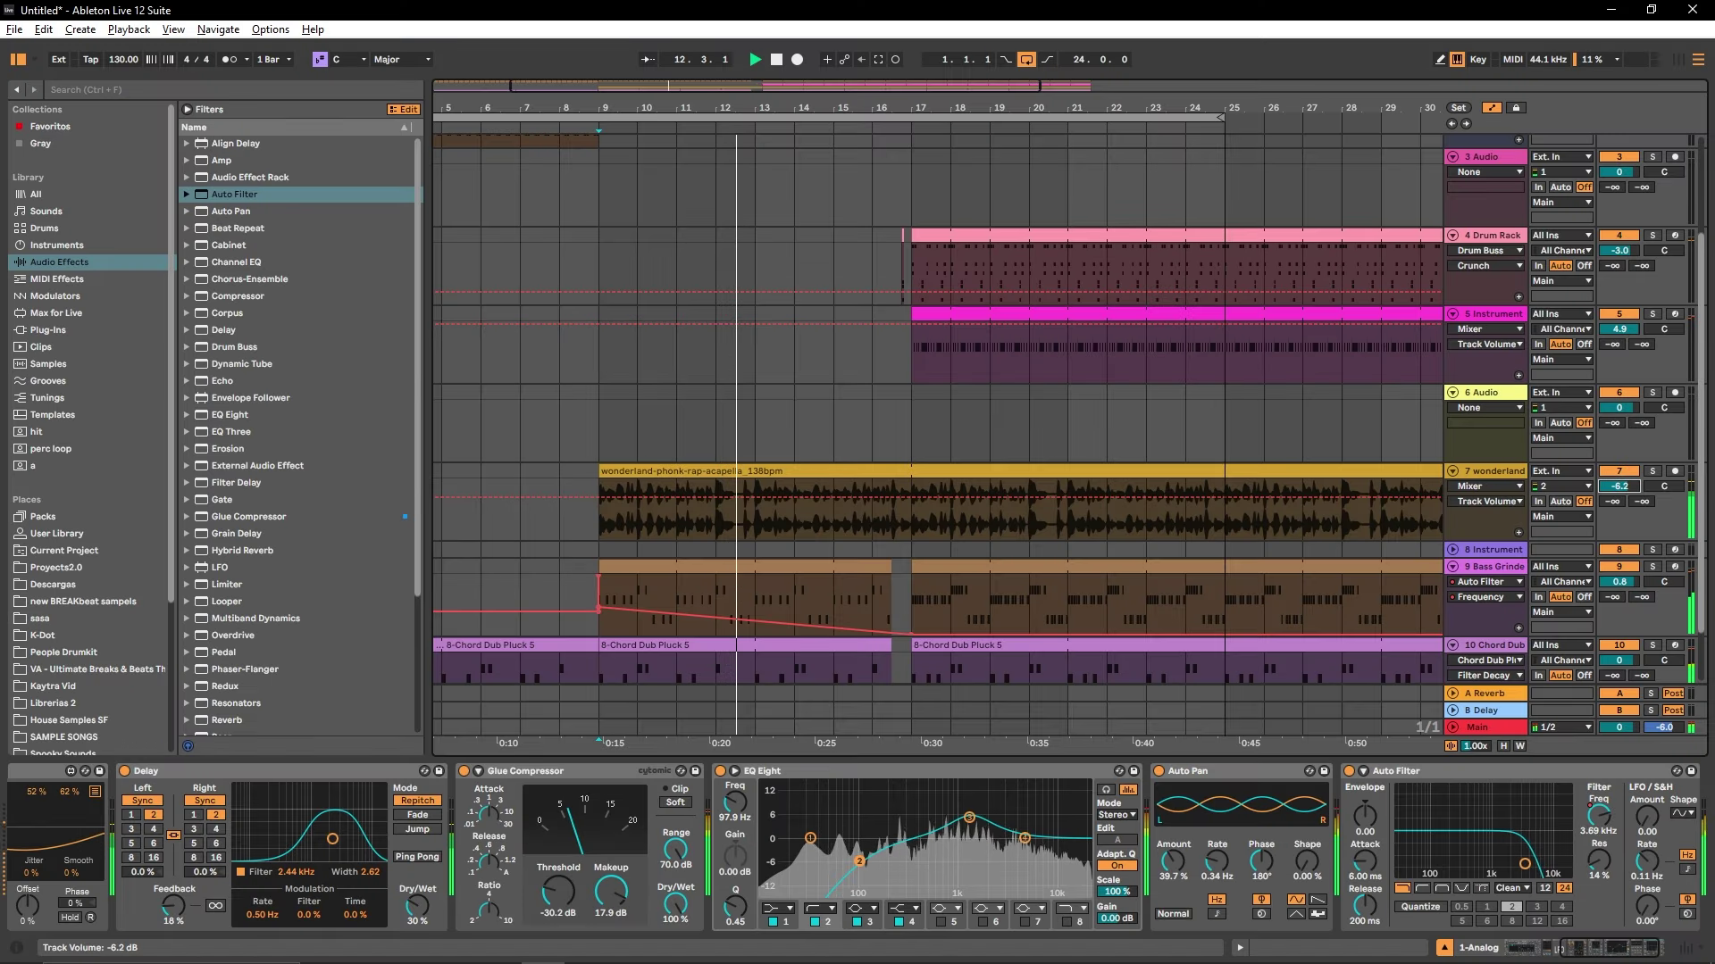
pyautogui.scroll(3, 1220, 304)
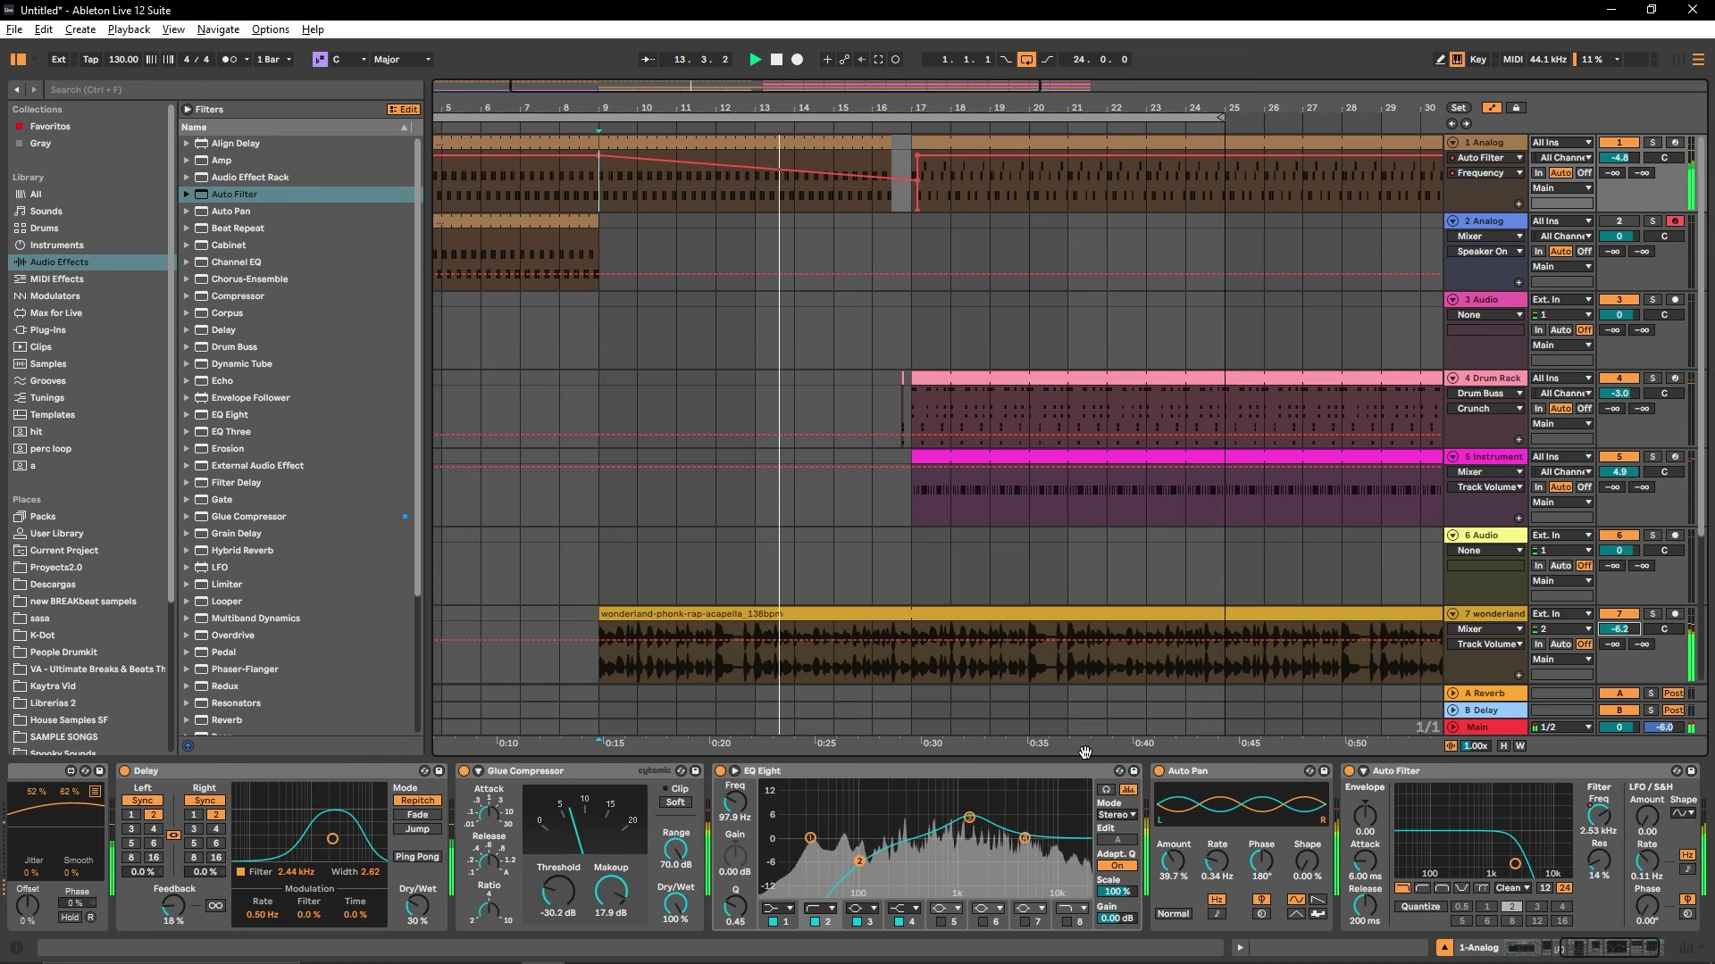
# Step: Collapse the device area and return the browser to the audio effects list
pyautogui.moveTo(1085, 758); pyautogui.dragTo(1065, 812)
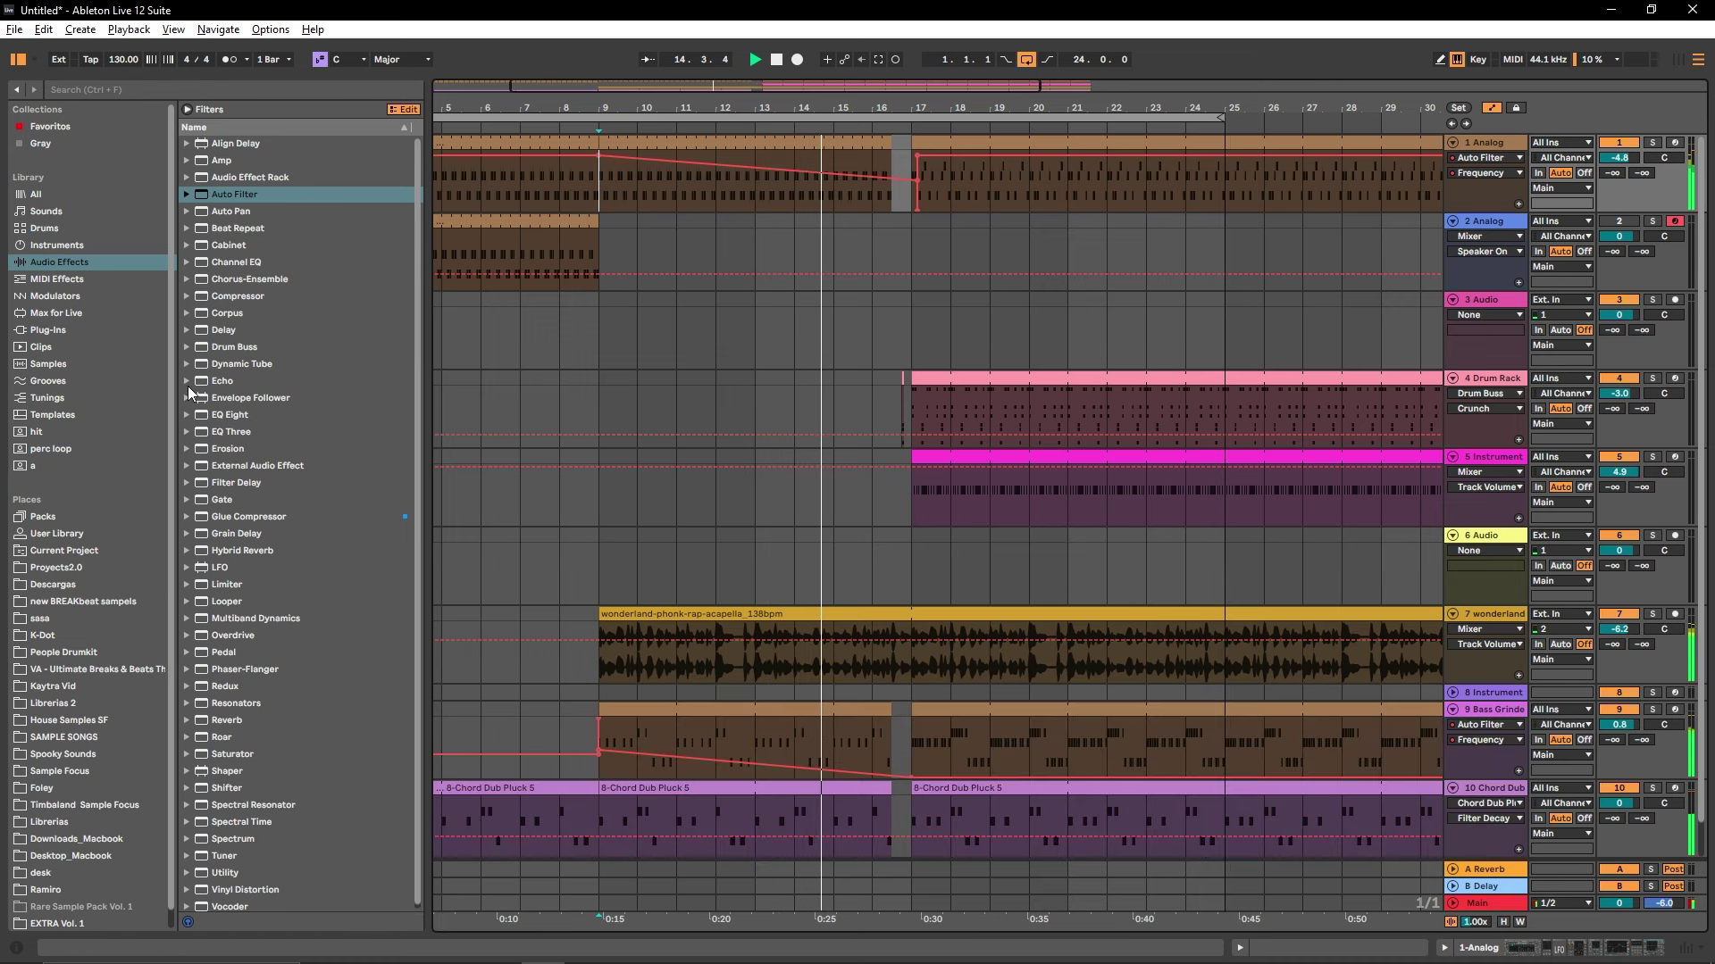
pyautogui.click(89, 275)
pyautogui.click(93, 266)
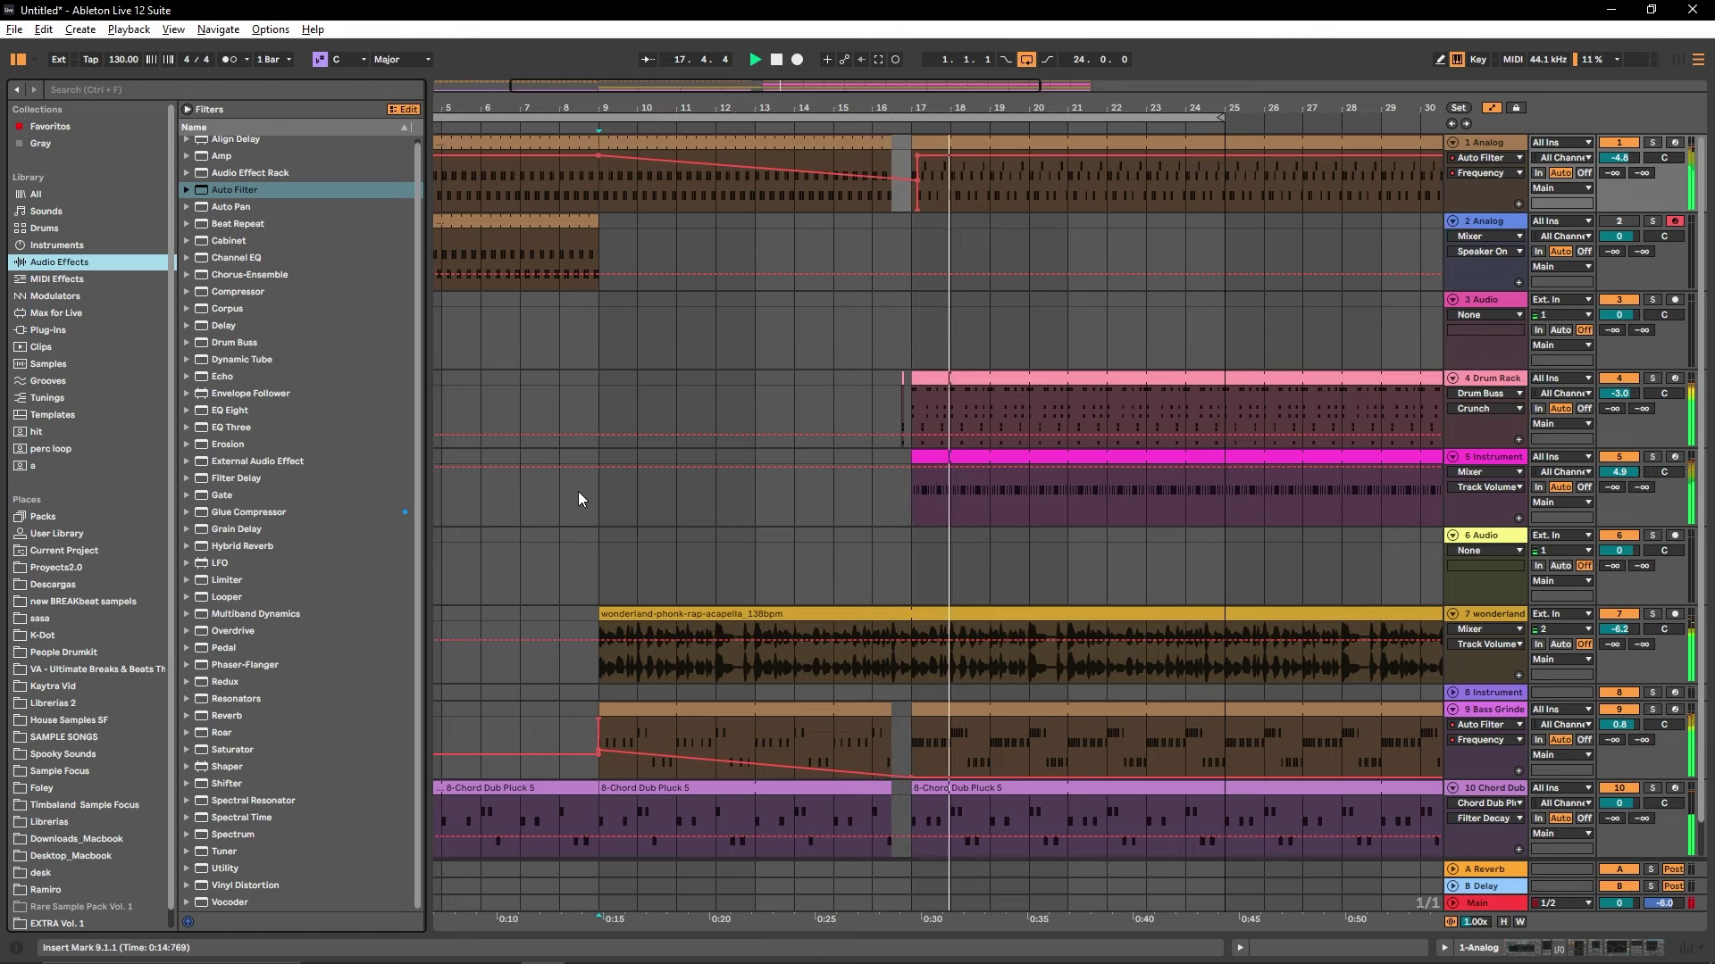
pyautogui.scroll(-2, 844, 574)
# Step: Hide the automation envelopes and play the section without the first chord pluck chords
pyautogui.scroll(-2, 851, 574)
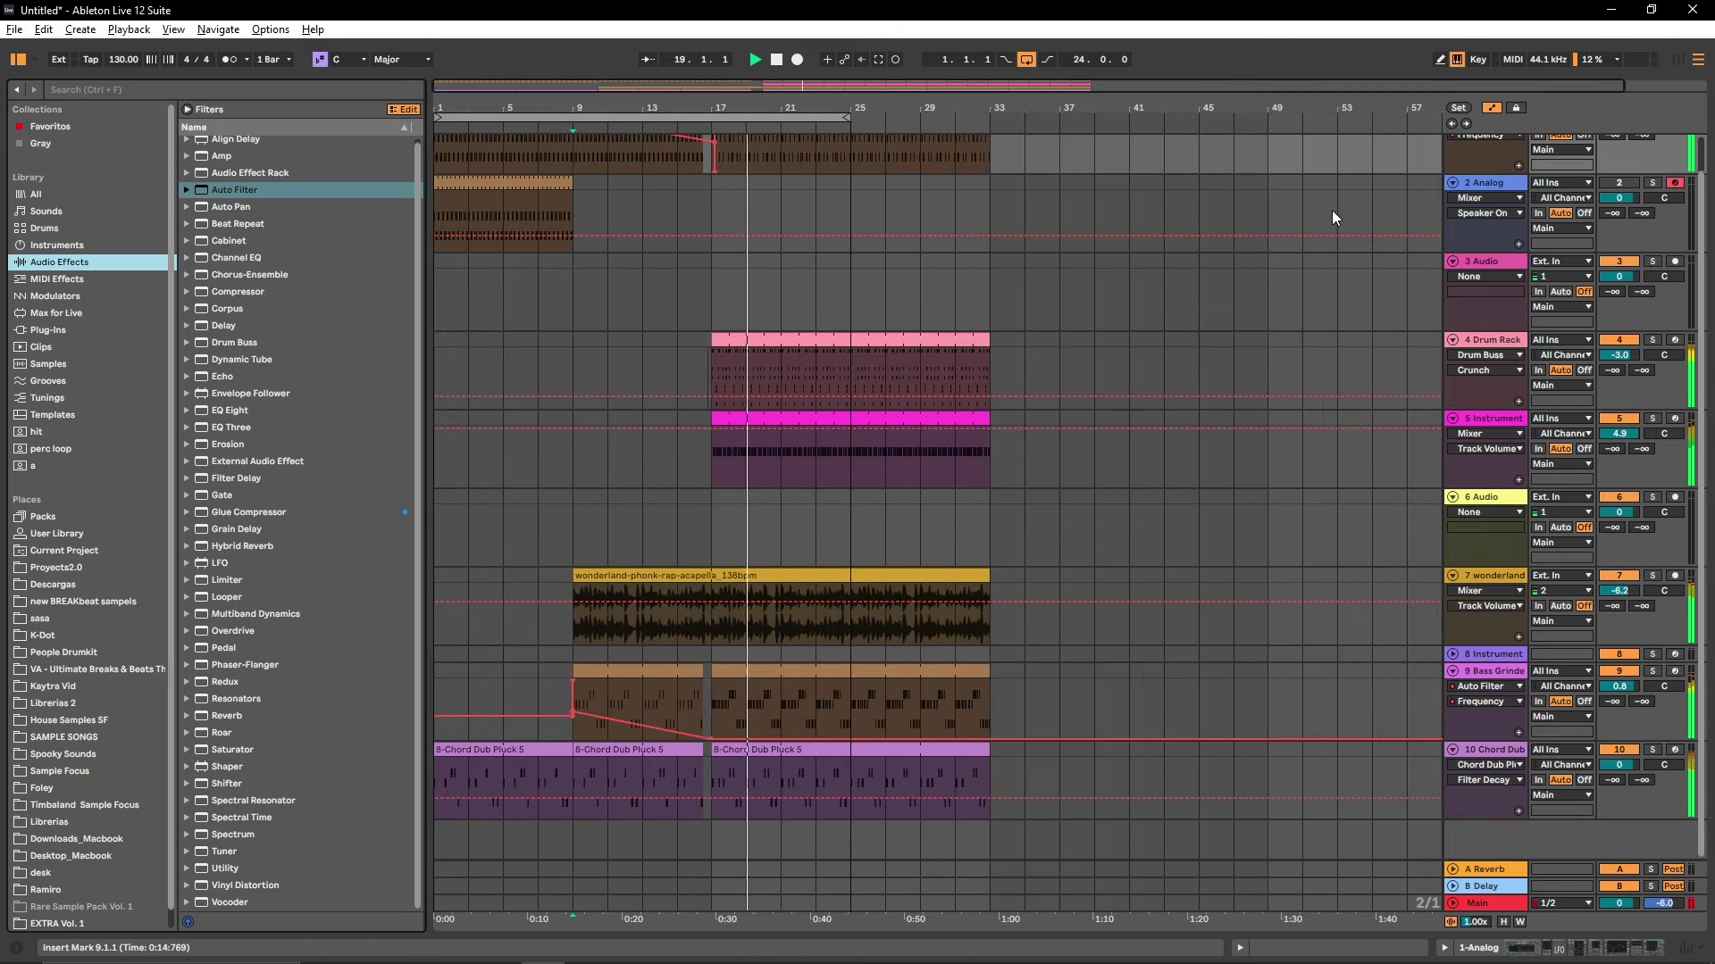
pyautogui.click(1489, 109)
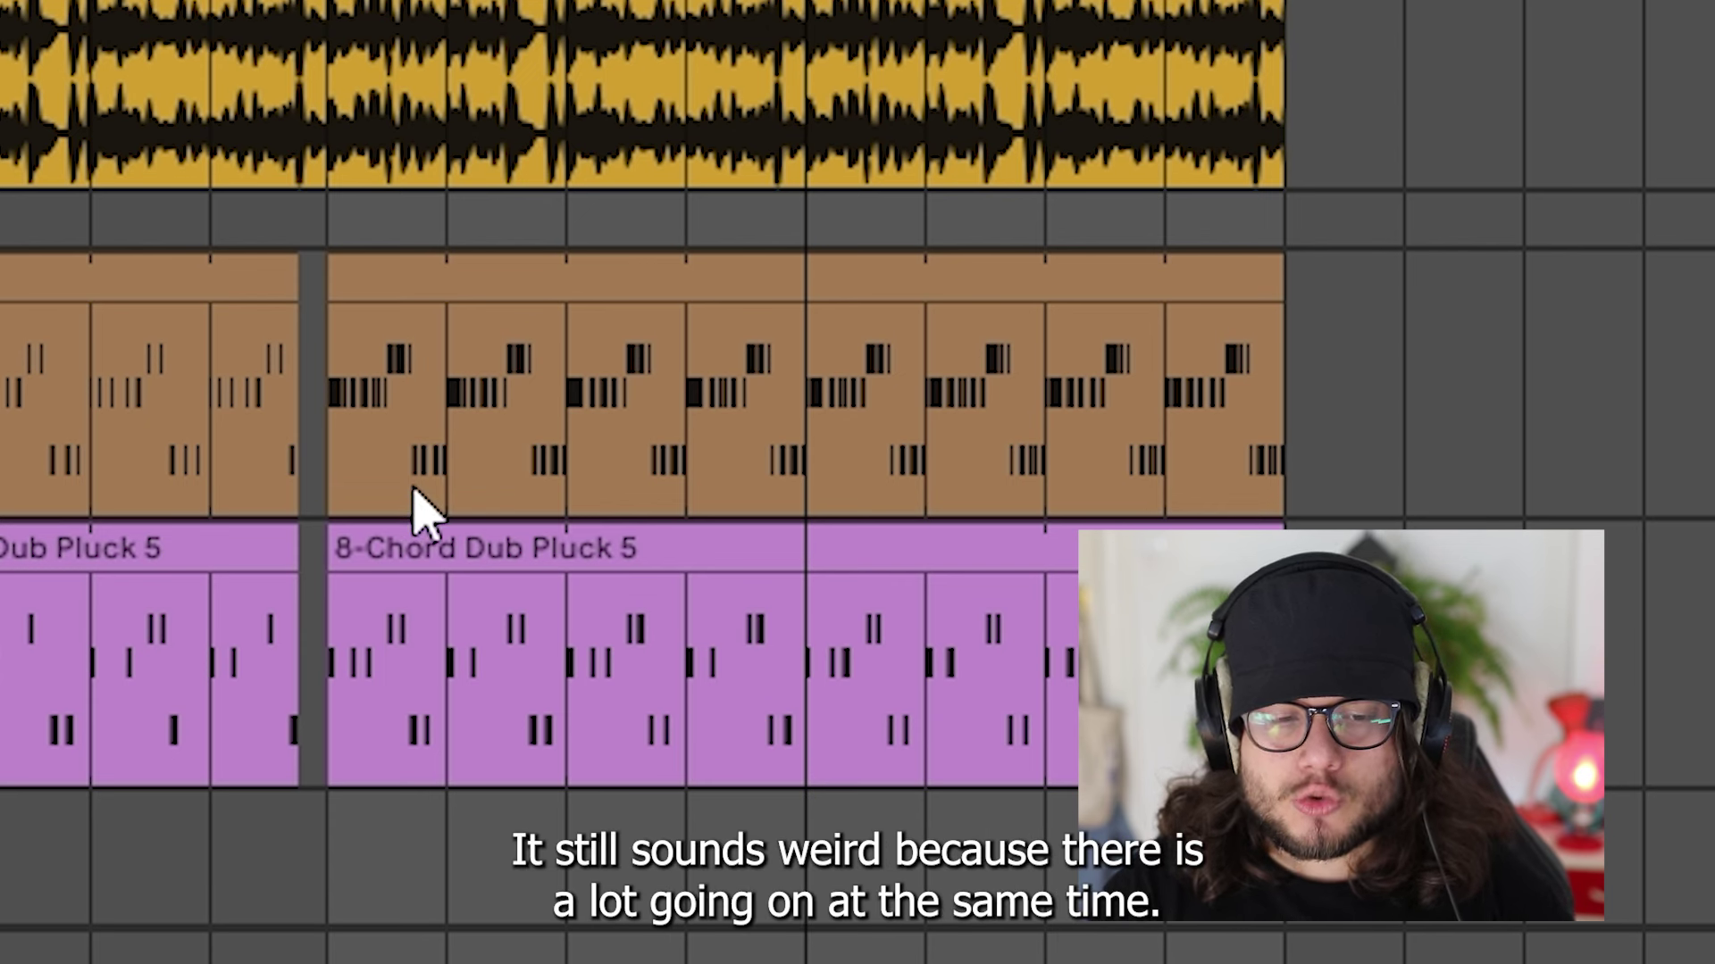
pyautogui.click(702, 716)
pyautogui.press('Right')
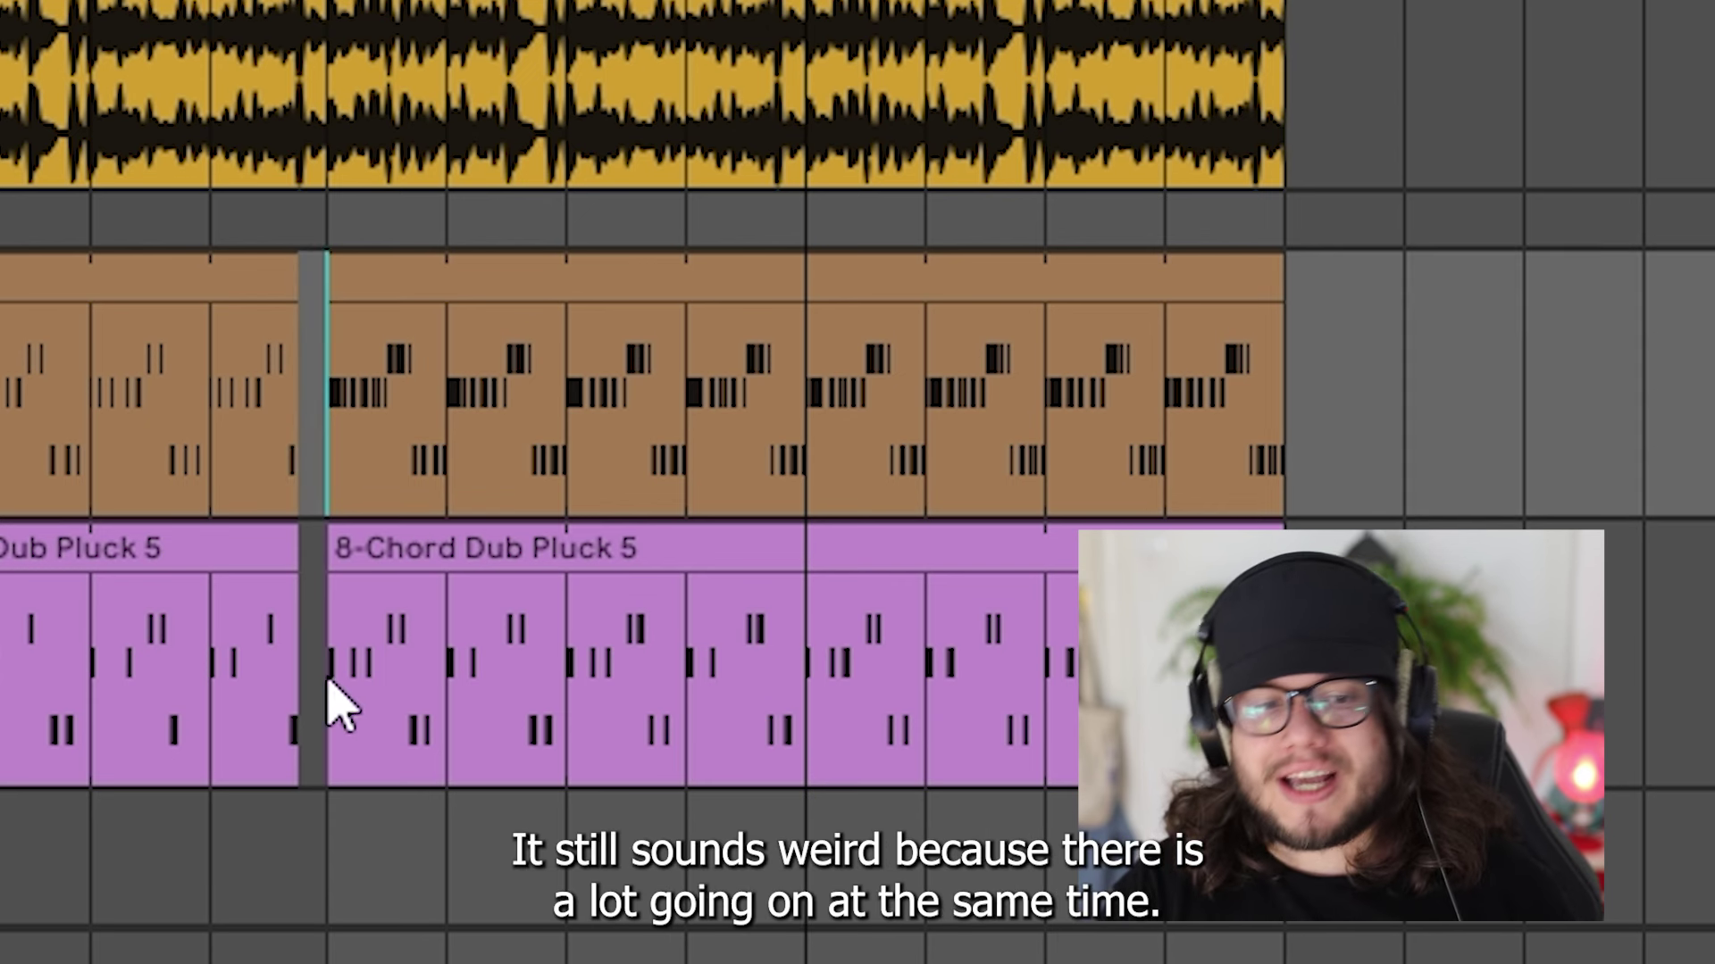
pyautogui.click(377, 534)
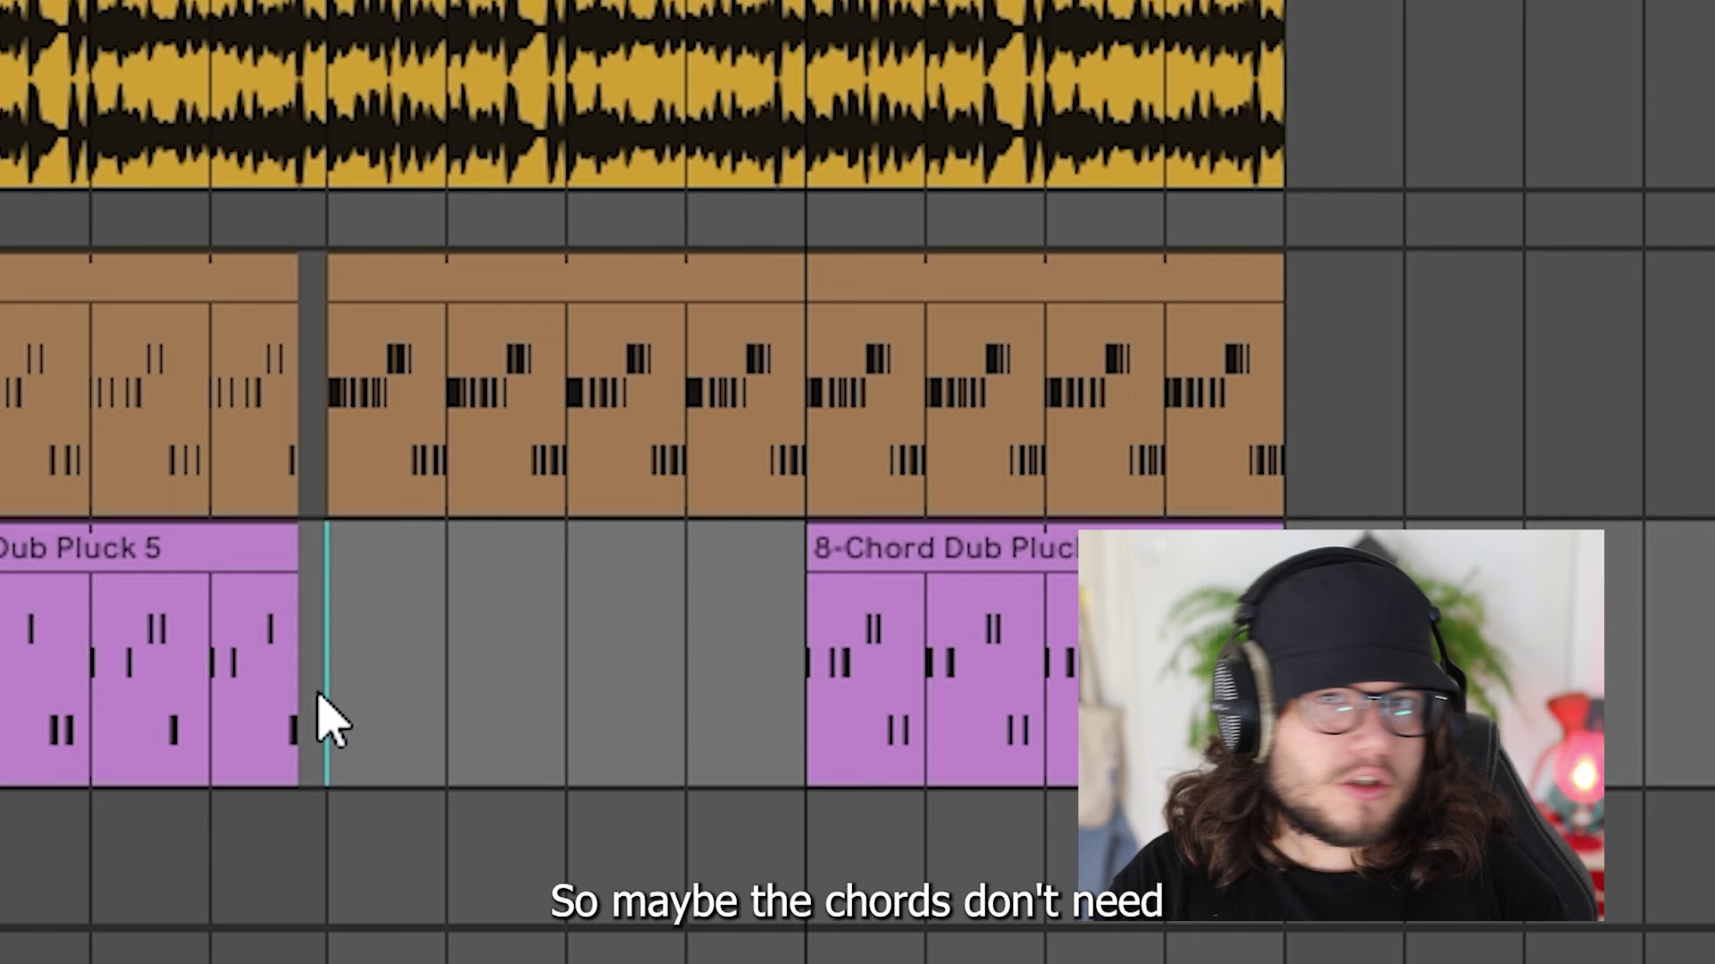
pyautogui.press('space')
# Step: Extend the Chord Dub Pluck 5 clip back to the section start and reveal track 1's filter
pyautogui.scroll(2, 321, 692)
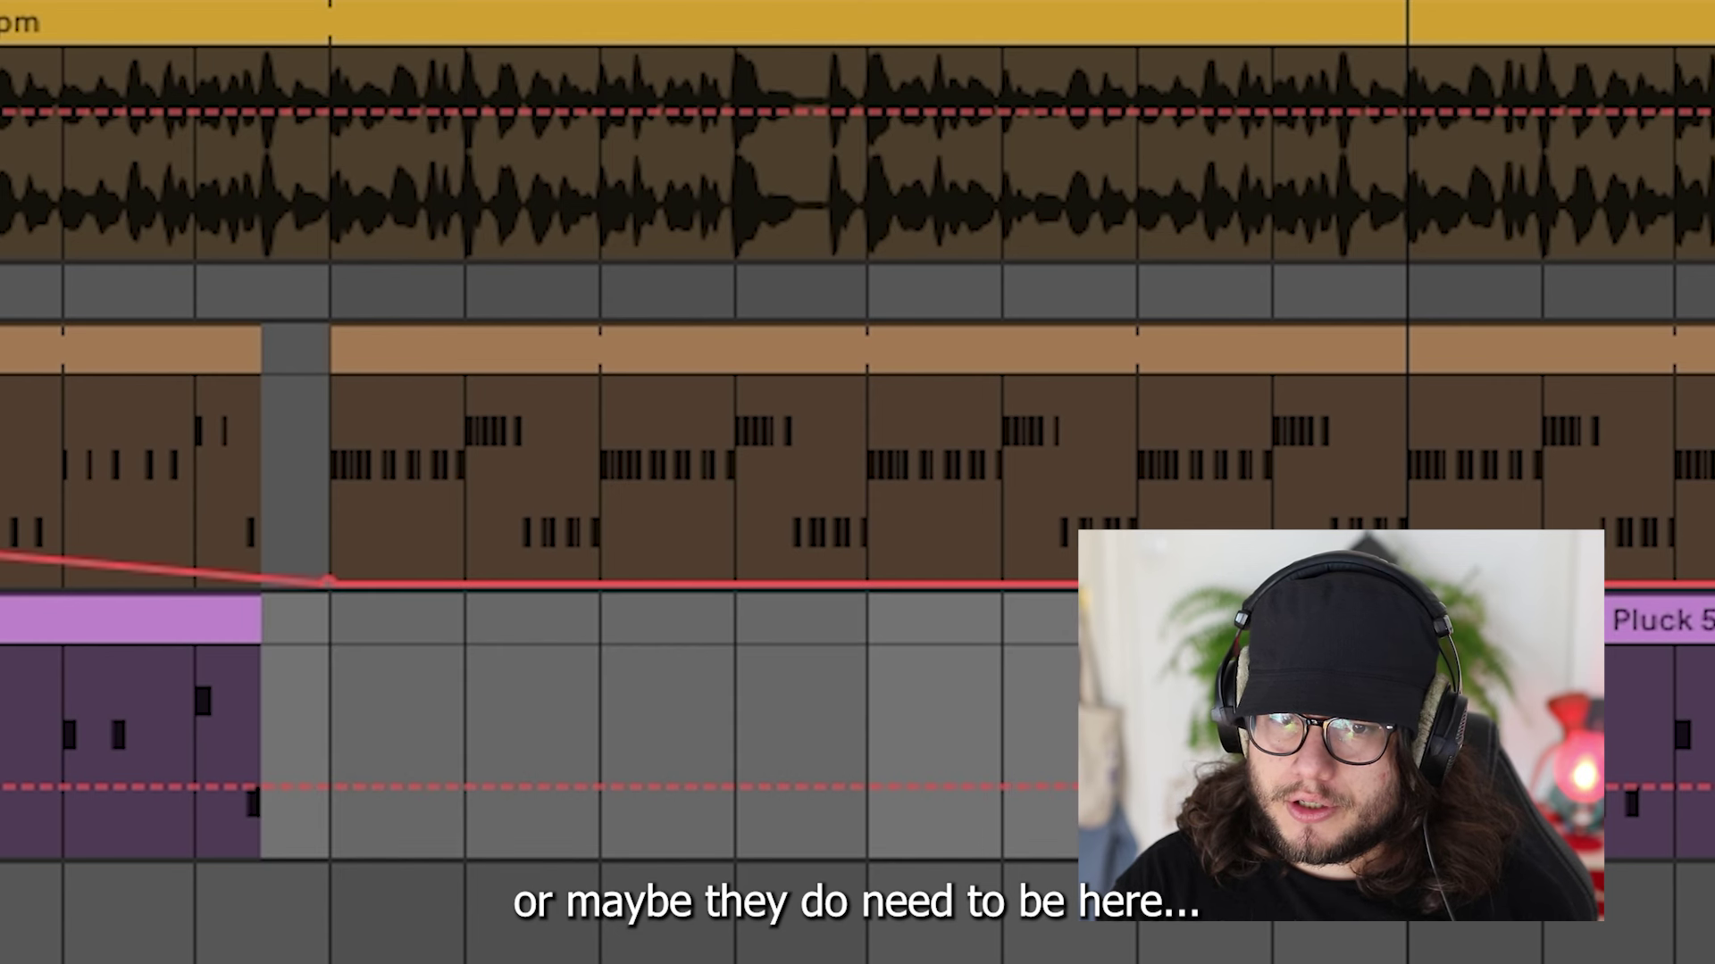
pyautogui.moveTo(1408, 625); pyautogui.dragTo(335, 688)
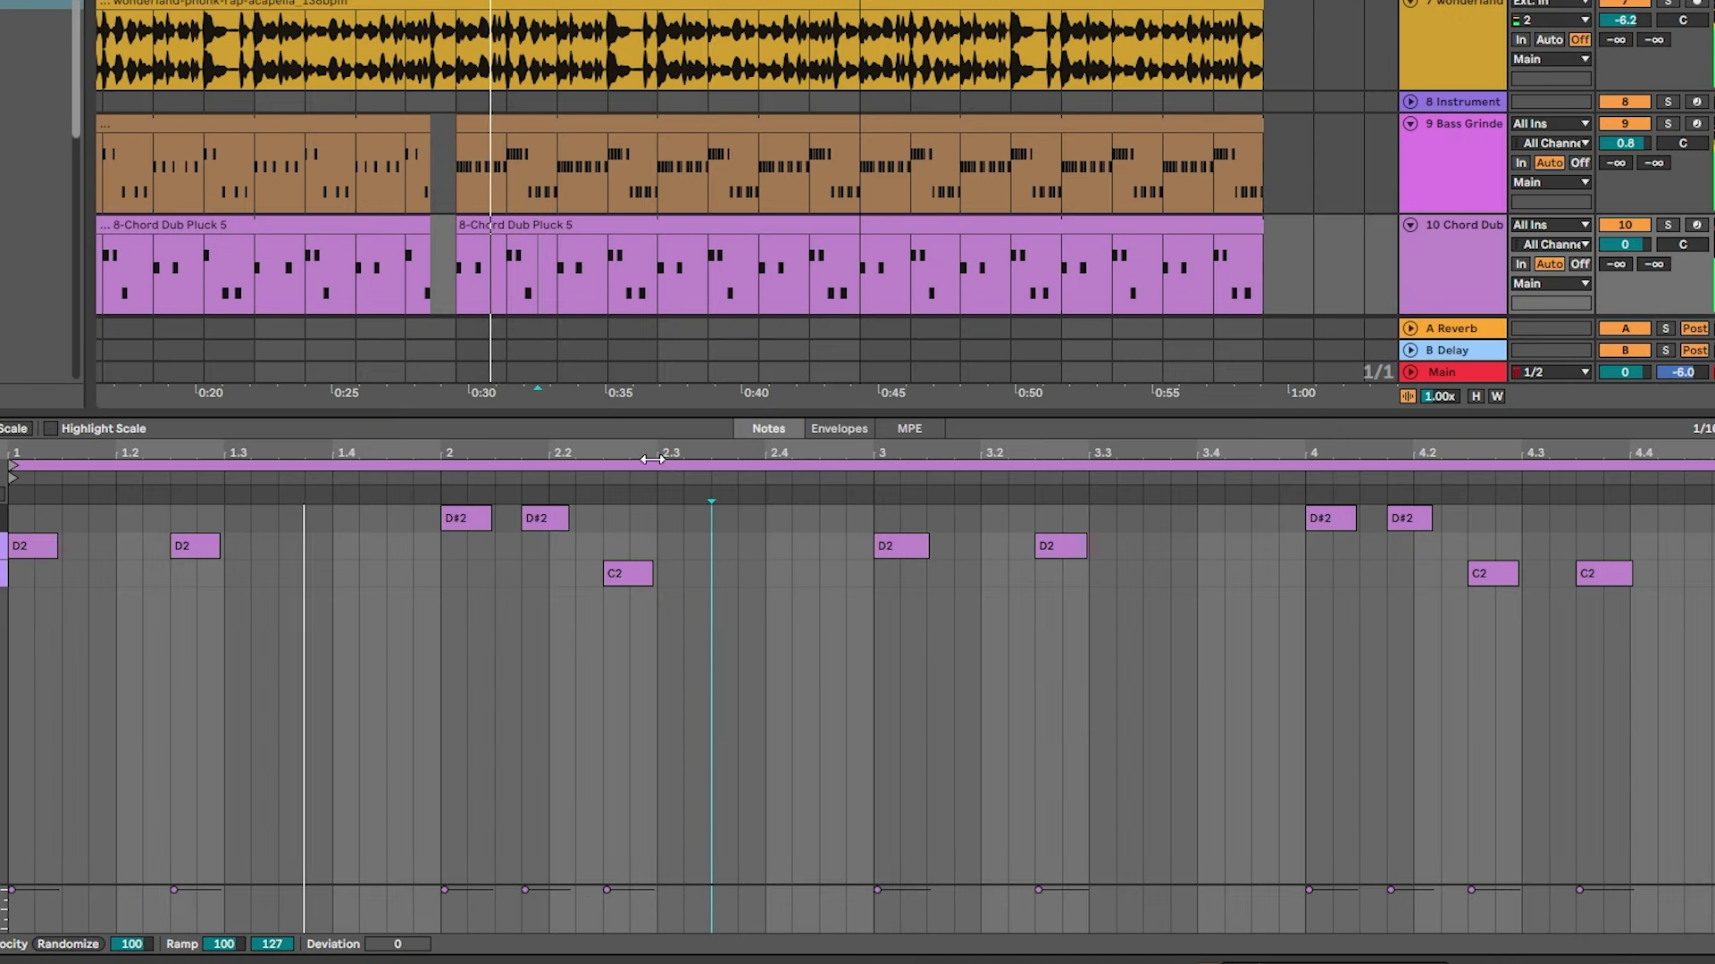
pyautogui.click(940, 600)
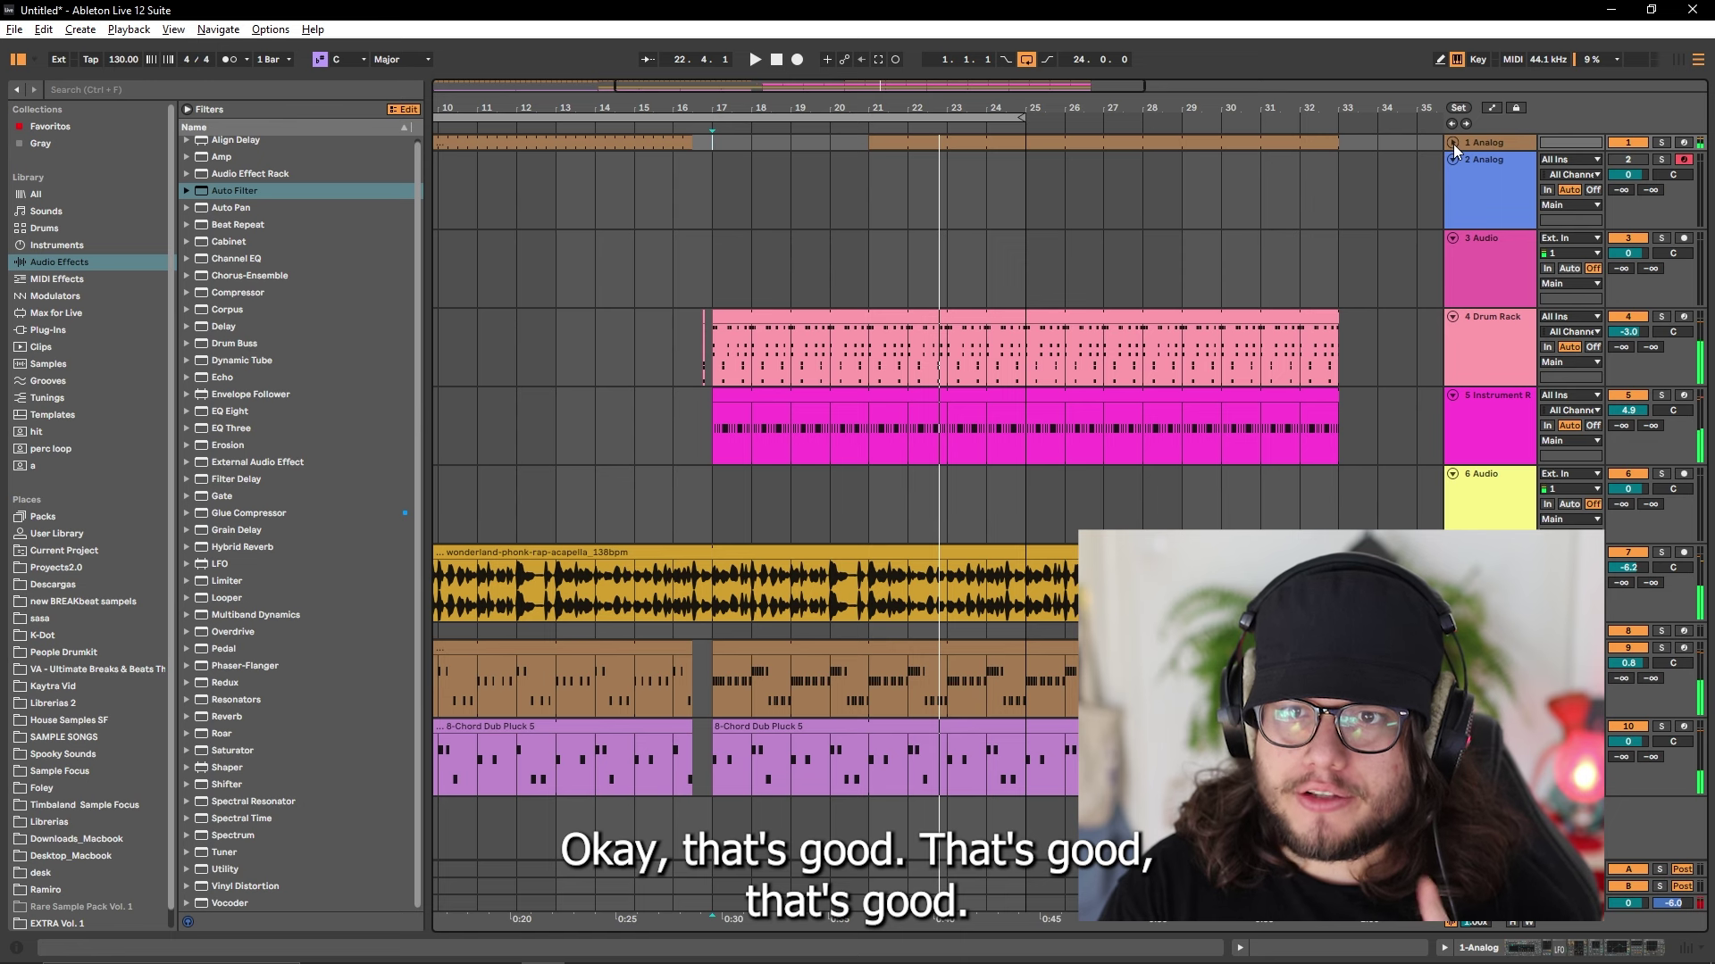
pyautogui.click(1453, 144)
pyautogui.doubleClick(1481, 153)
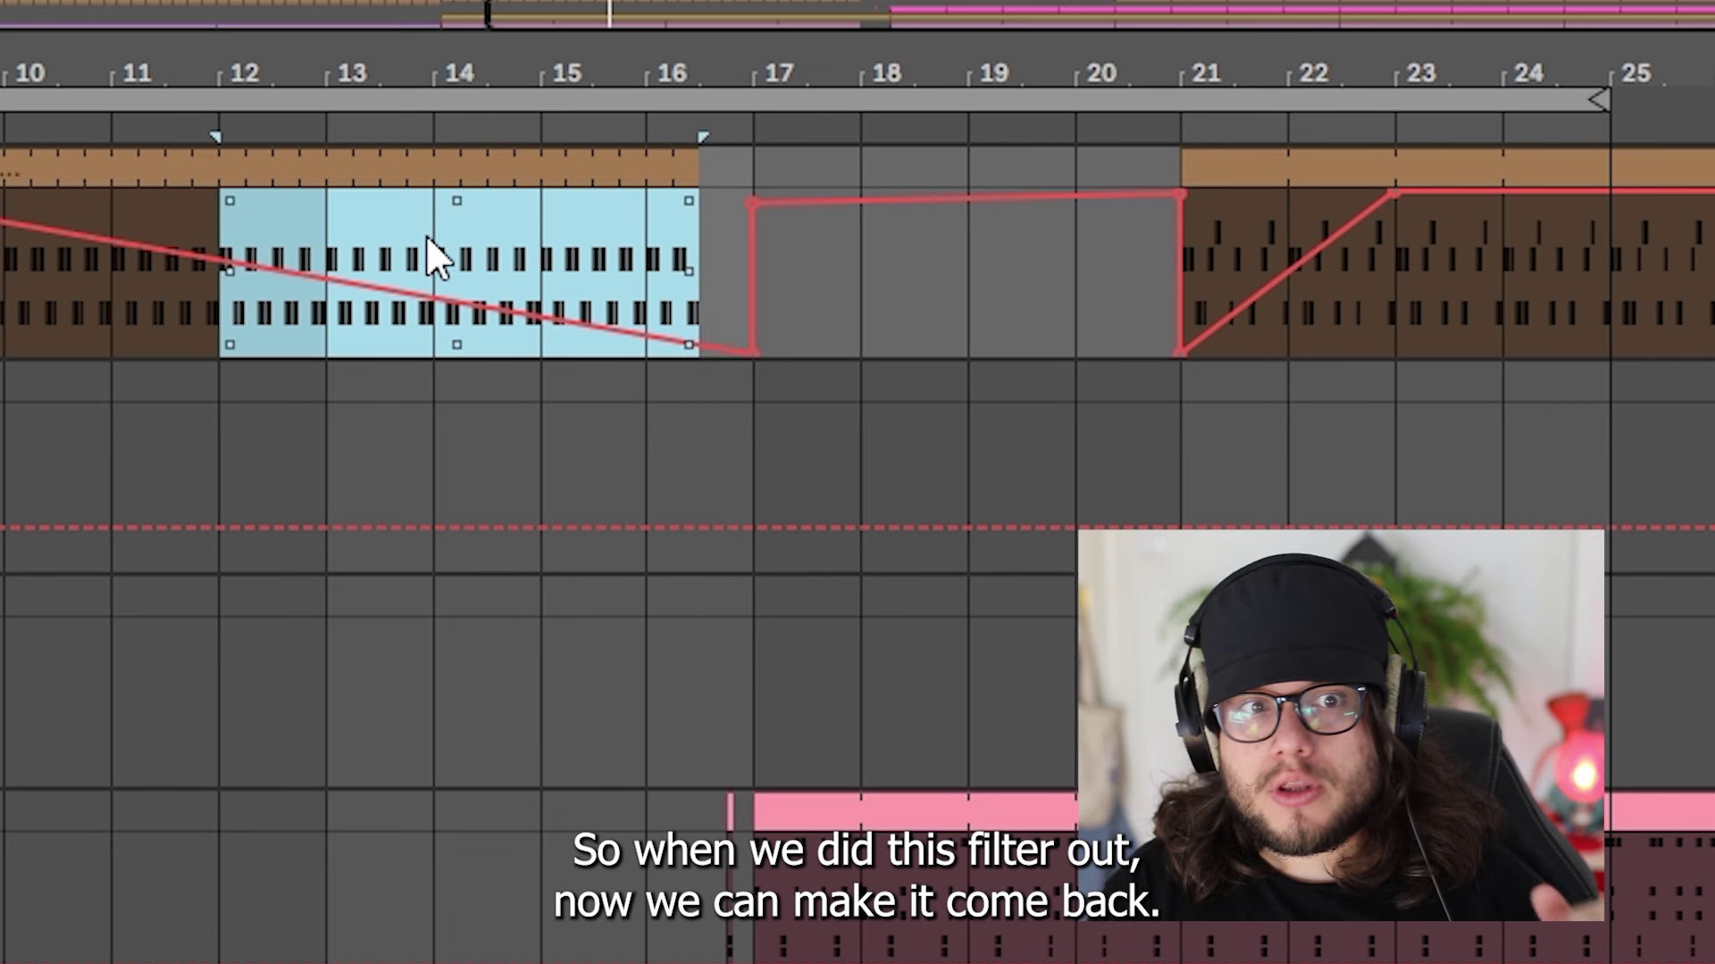
# Step: Select bars 14–16 and then bars 19–22 on the top track
pyautogui.click(426, 235)
pyautogui.moveTo(473, 256); pyautogui.dragTo(632, 329)
pyautogui.moveTo(995, 323)
pyautogui.mouseDown()
pyautogui.moveTo(1160, 352)
pyautogui.moveTo(1286, 306)
pyautogui.mouseUp()
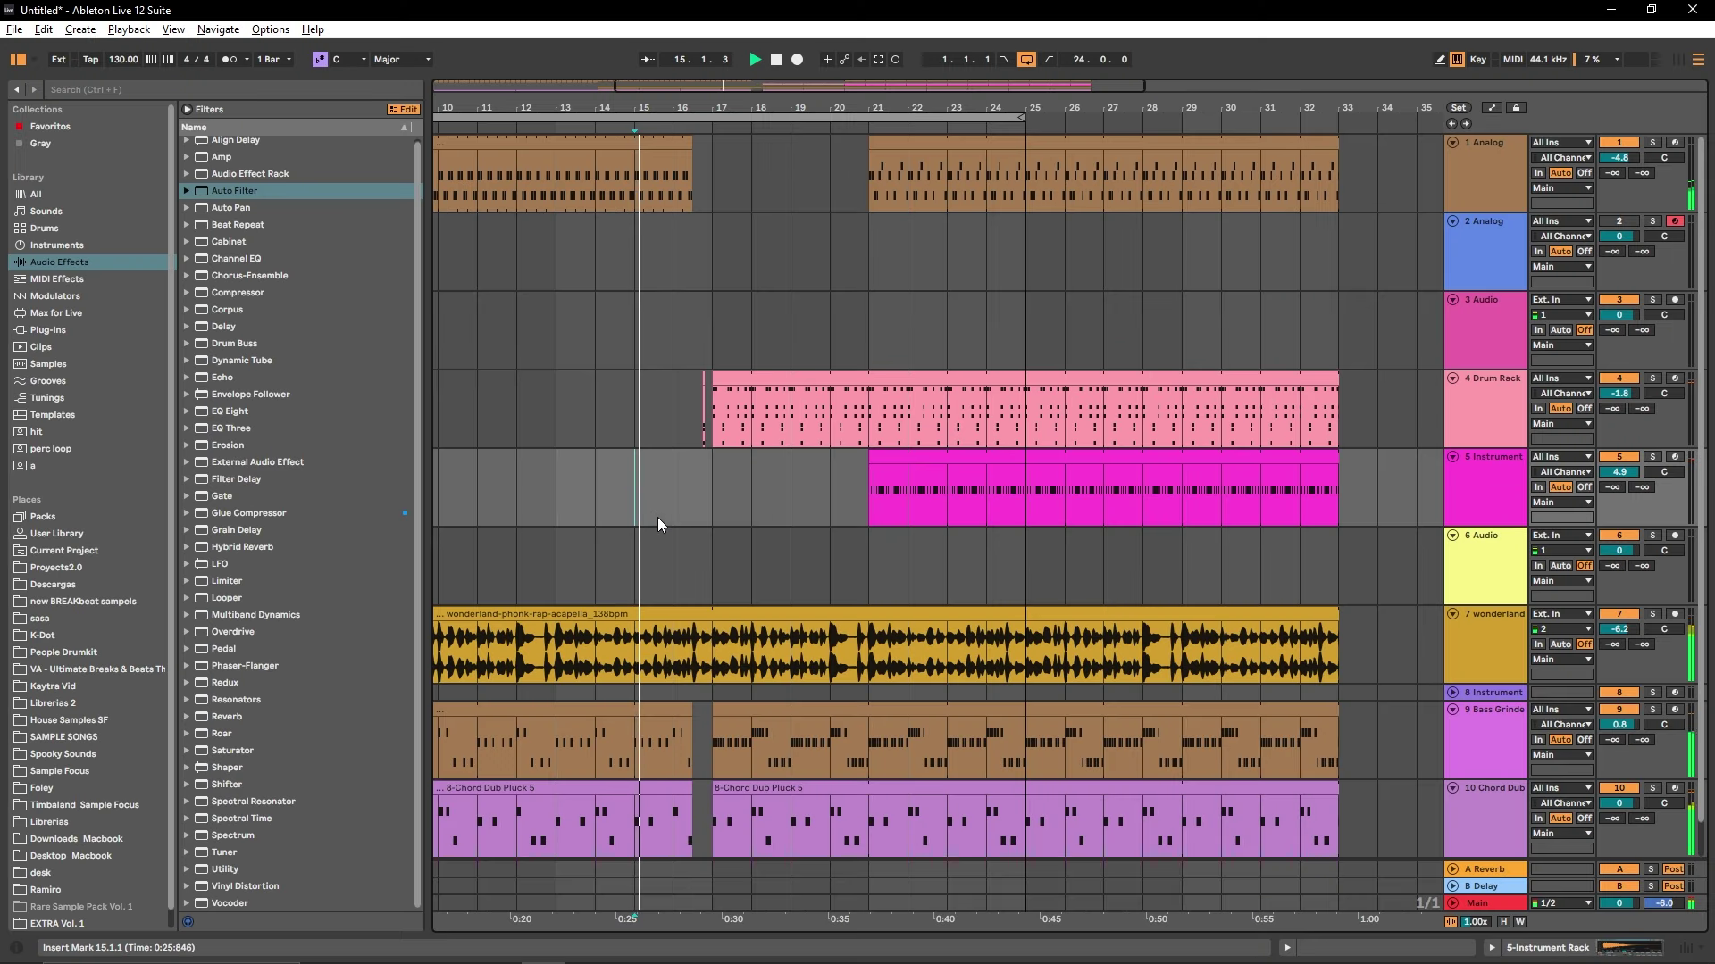
pyautogui.scroll(-1, 781, 523)
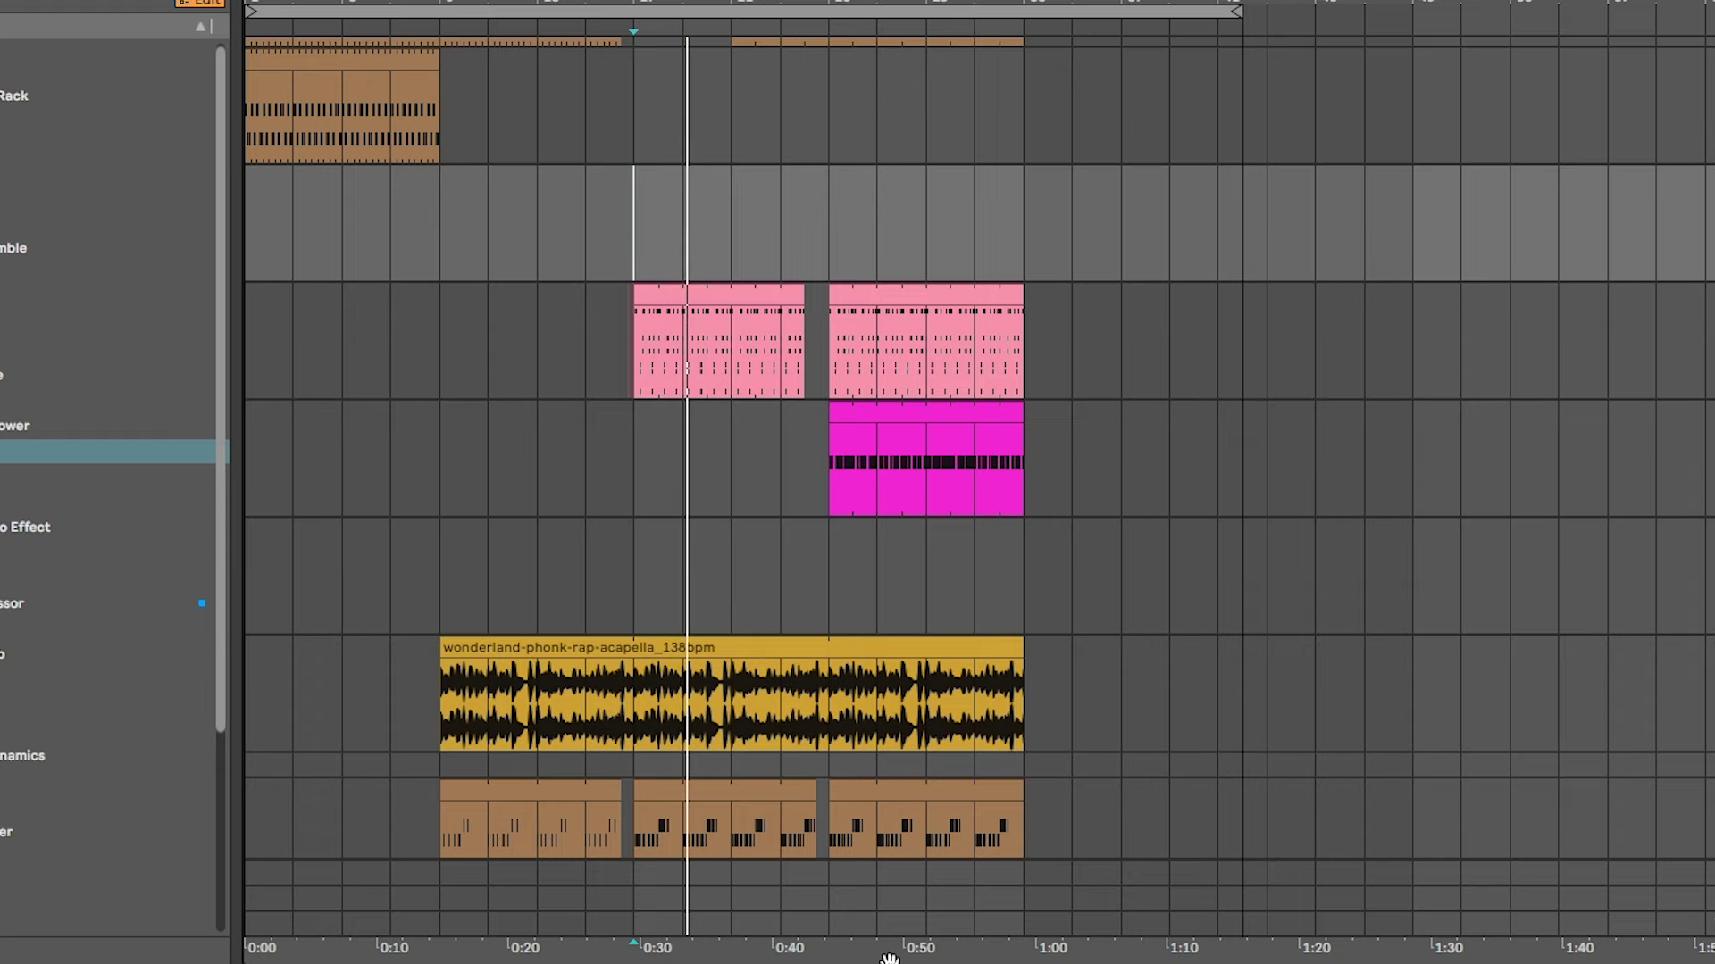
pyautogui.scroll(3, 1104, 792)
# Step: Set the playback point past the end of the acapella clip in its lane
pyautogui.click(1103, 793)
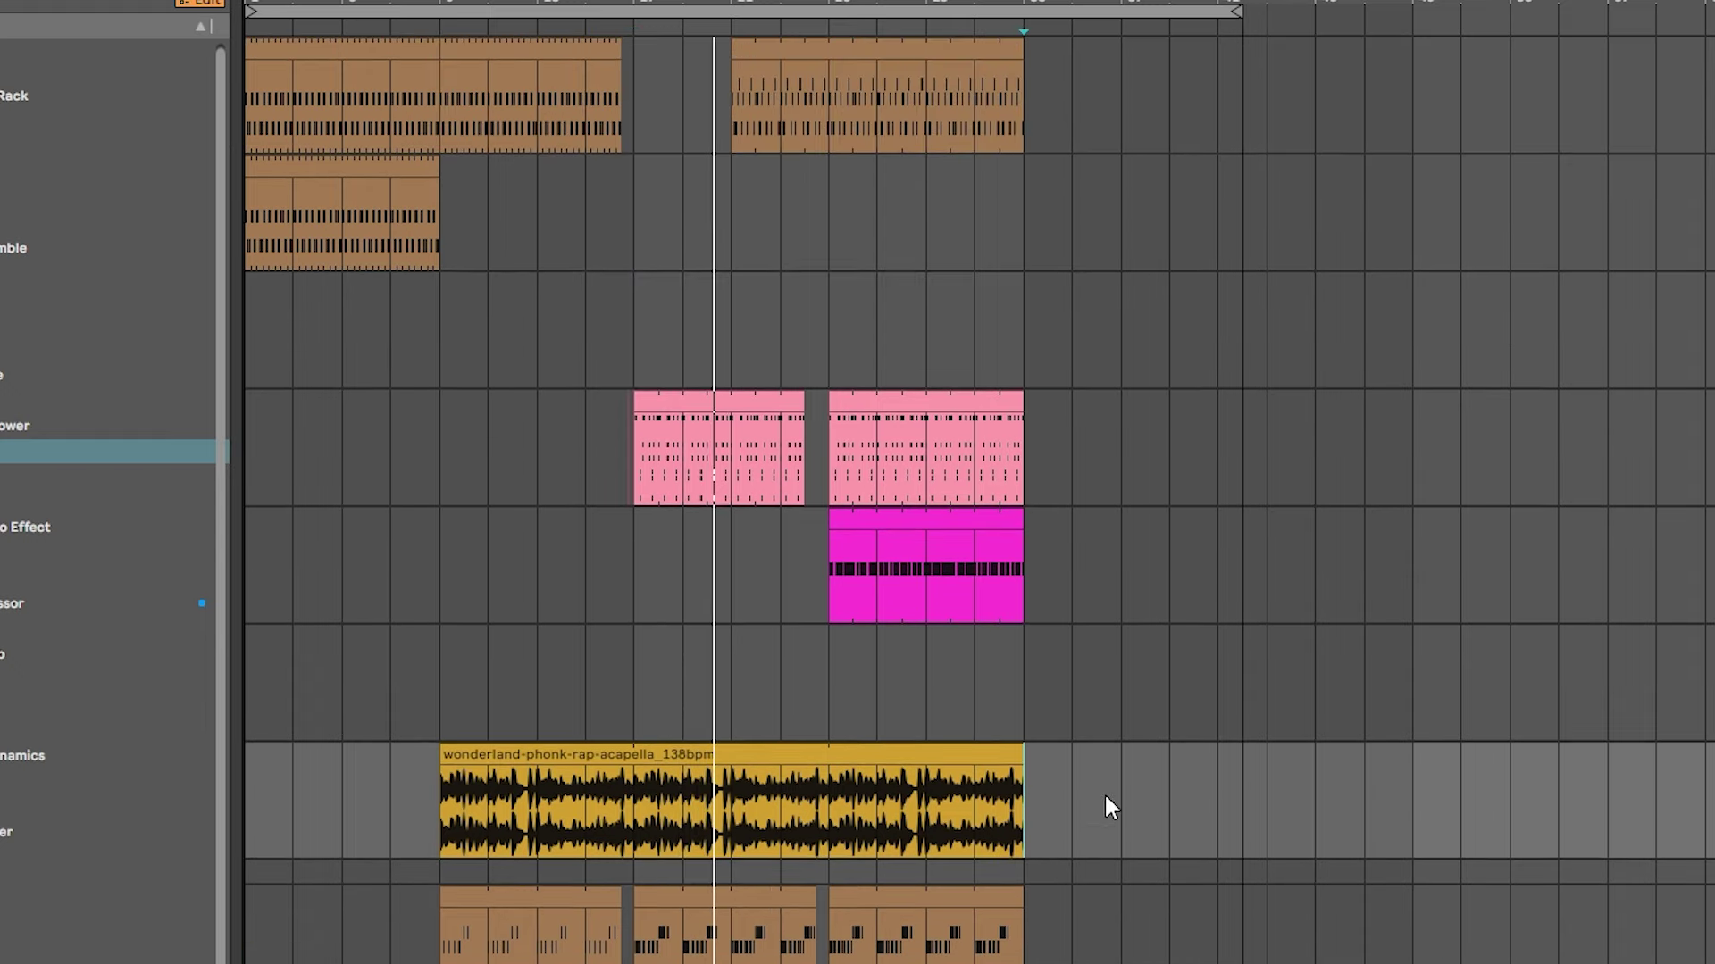
pyautogui.click(1100, 796)
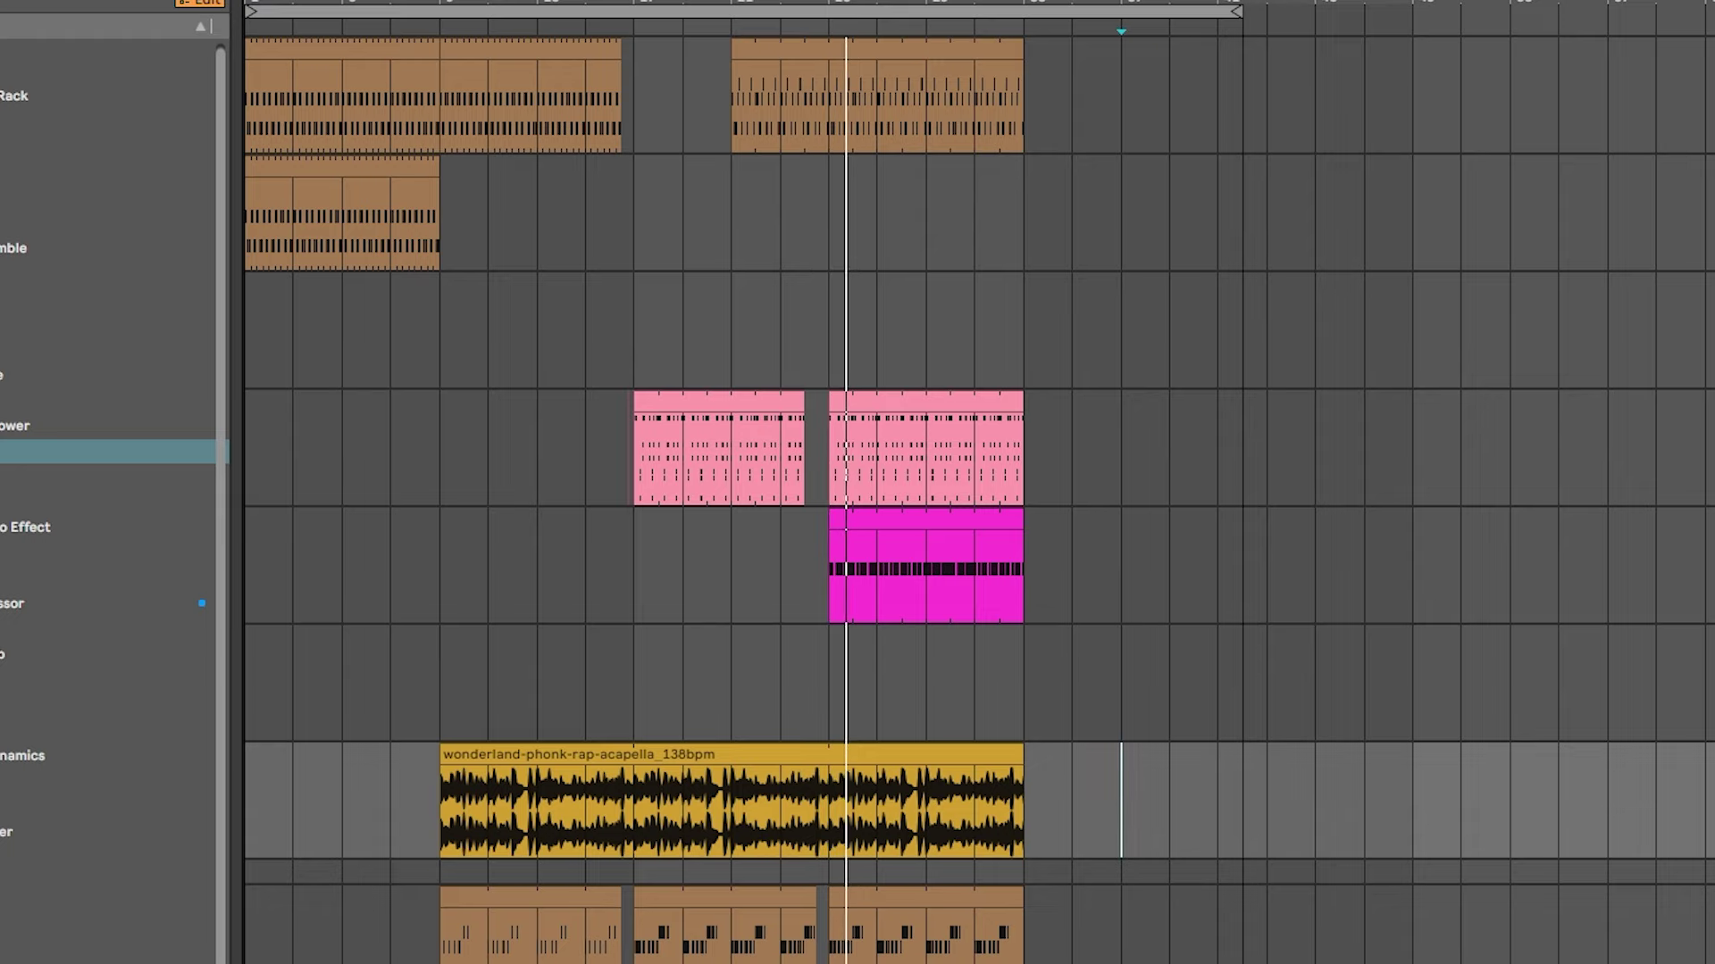
pyautogui.scroll(2, 572, 625)
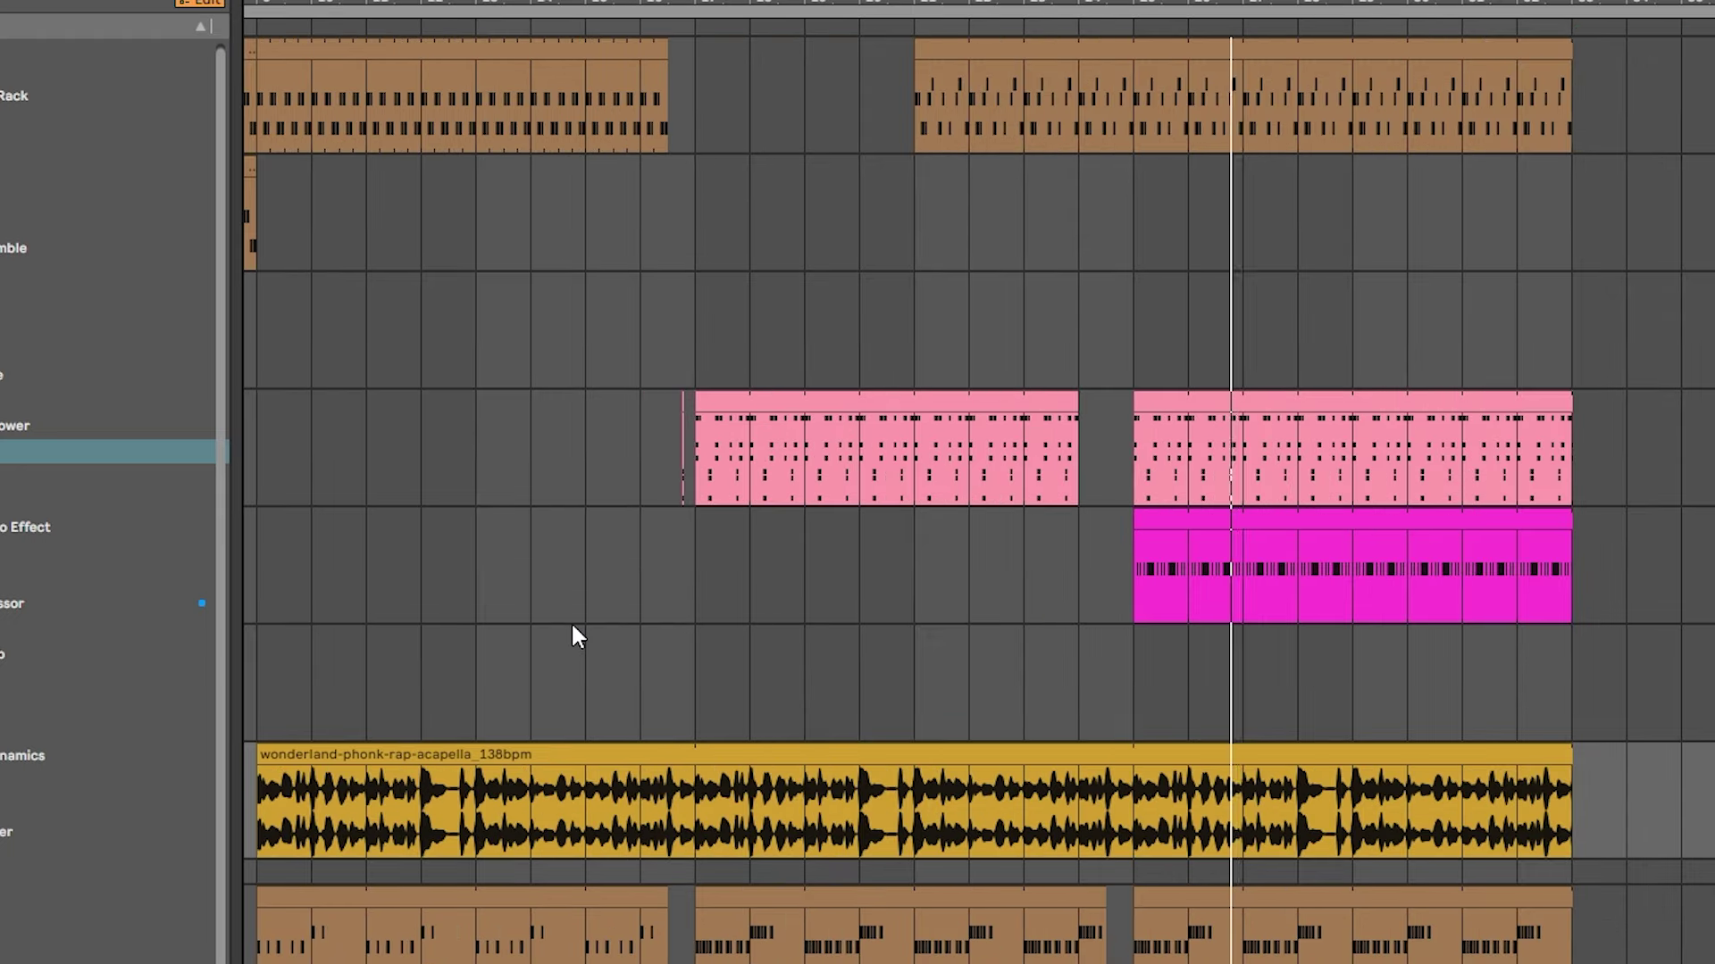
pyautogui.scroll(-2, 573, 625)
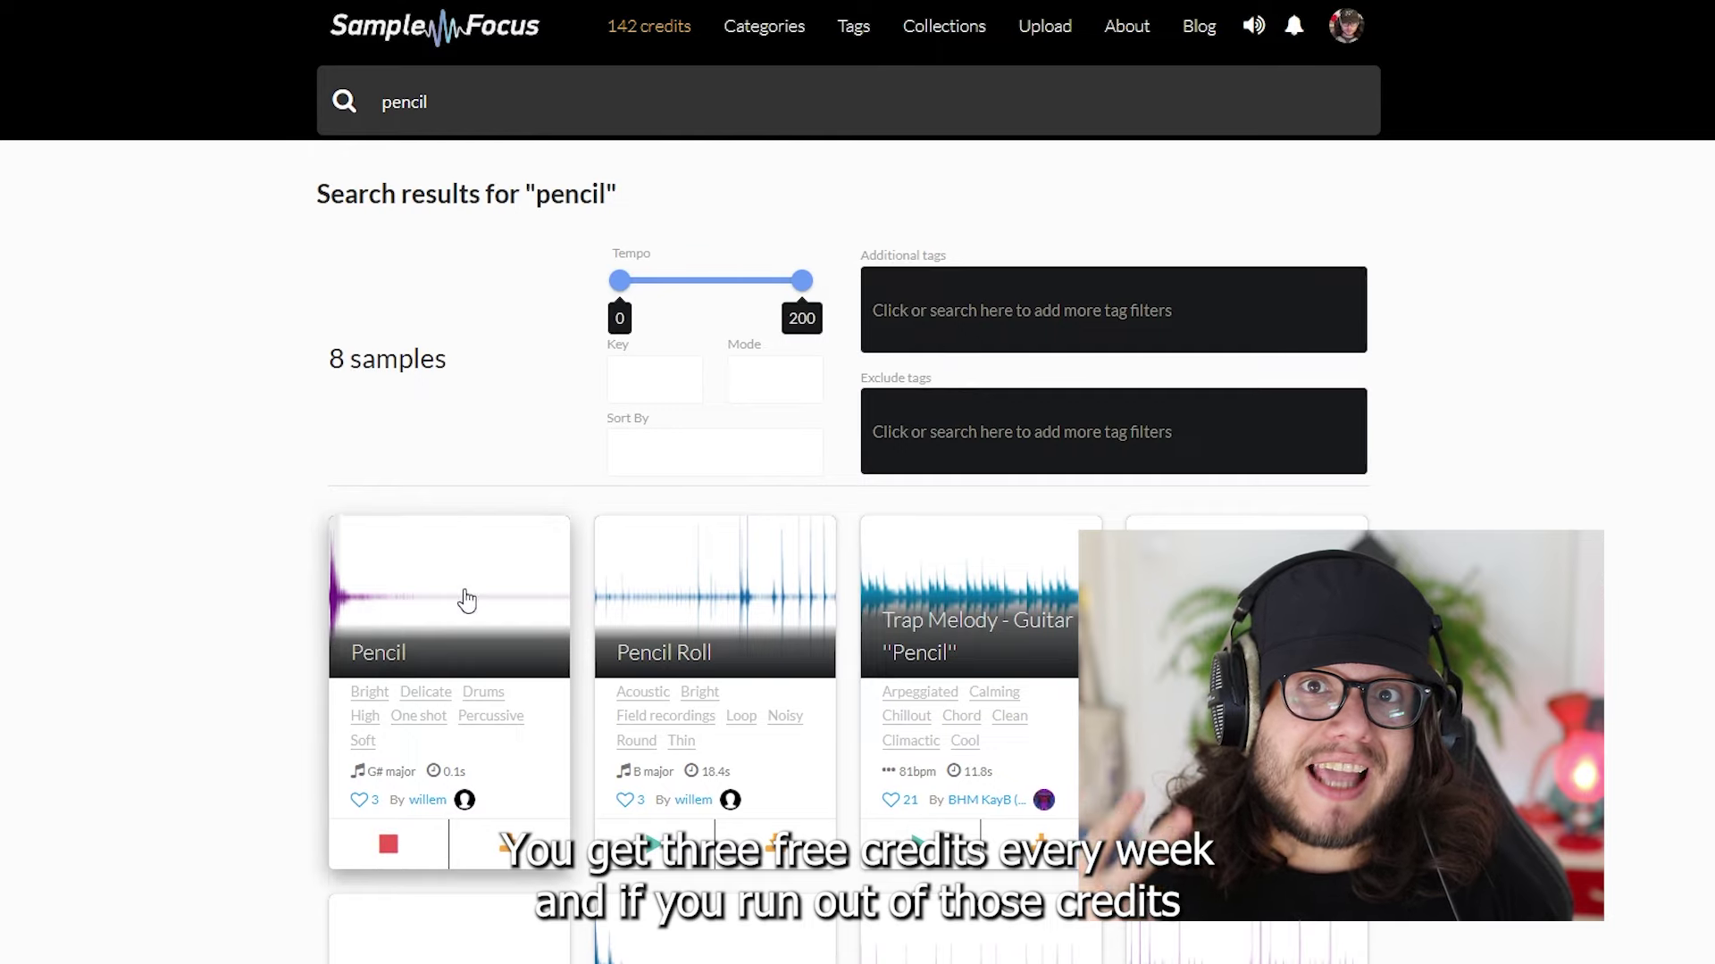
# Step: Search SampleFocus for 'yeah vocal' instead of 'pencil'
pyautogui.click(489, 86)
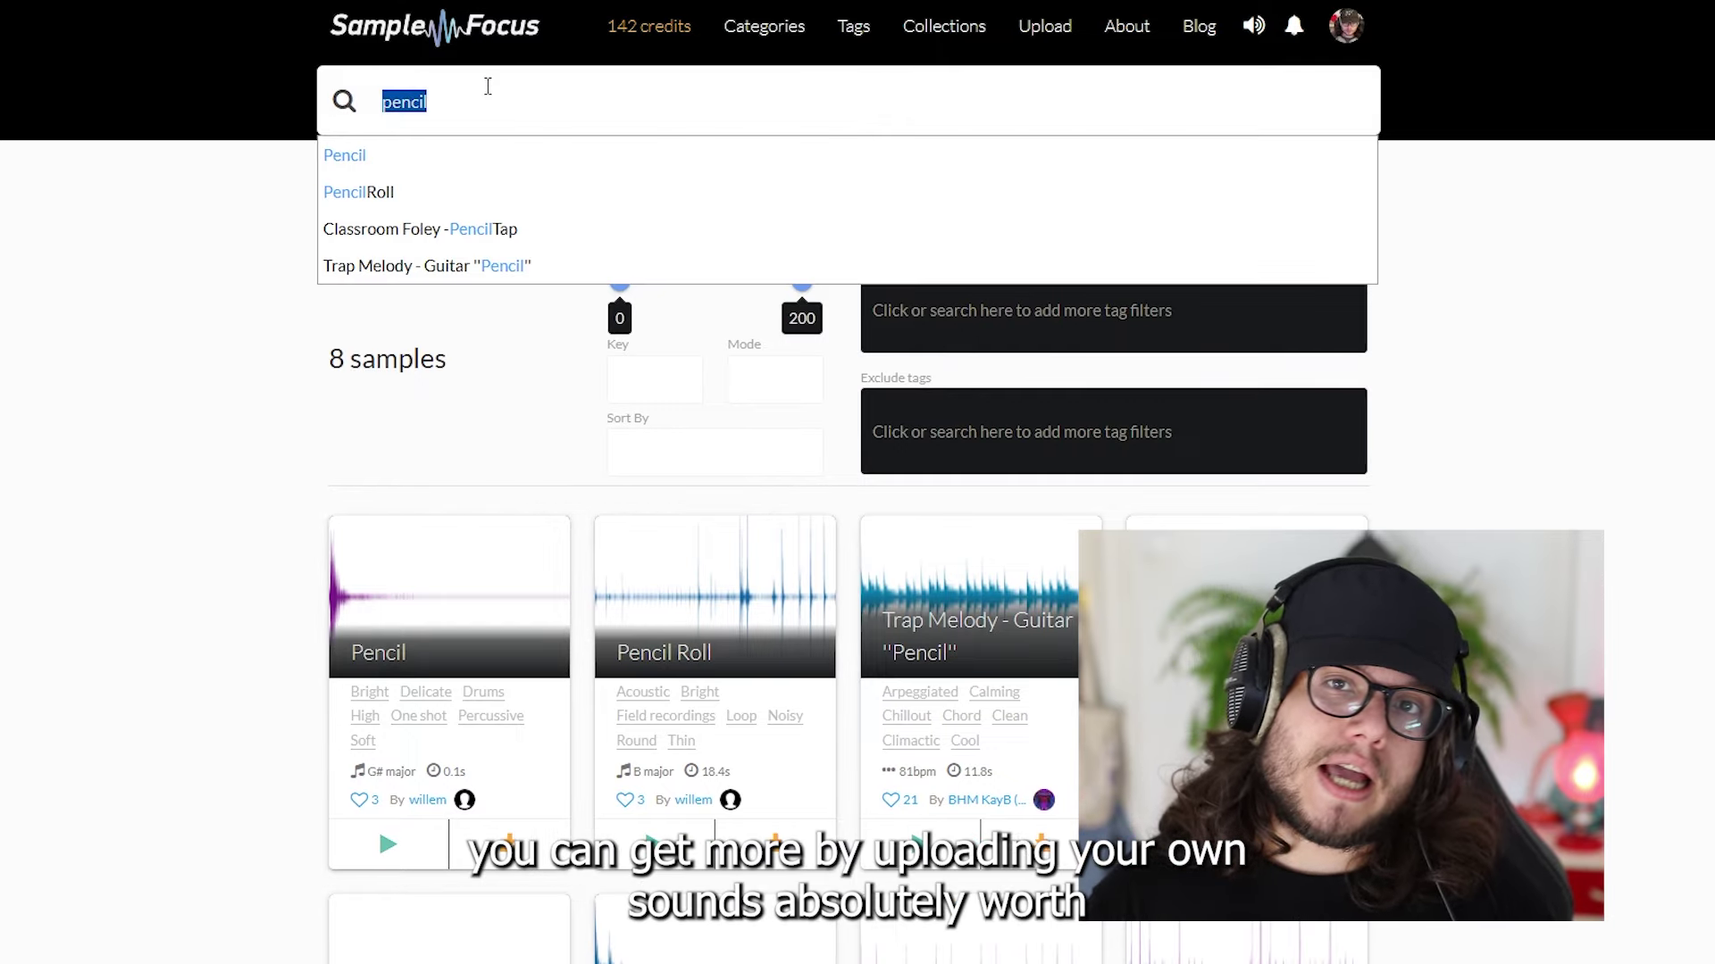
pyautogui.write('yeah voca')
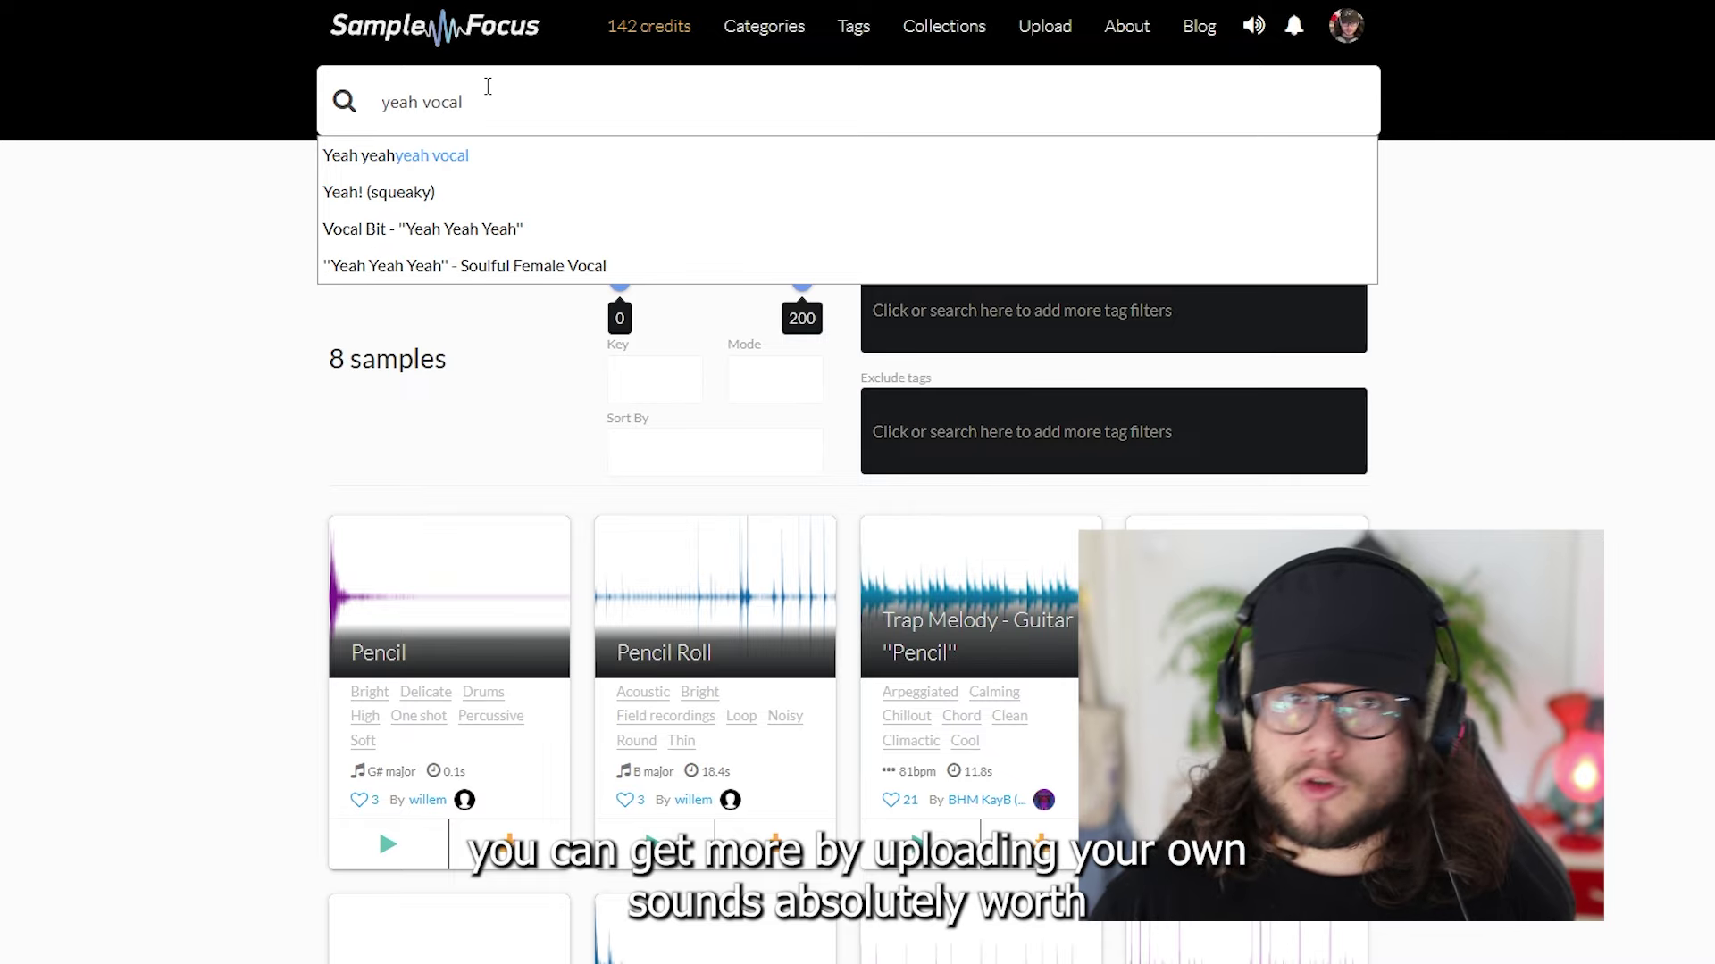
pyautogui.press('Return')
pyautogui.scroll(-2, 357, 357)
# Step: Preview the first four yeah vocal samples, including 'Yeah yeah yeah' and 'Yeah! (squeaky)'
pyautogui.click(502, 390)
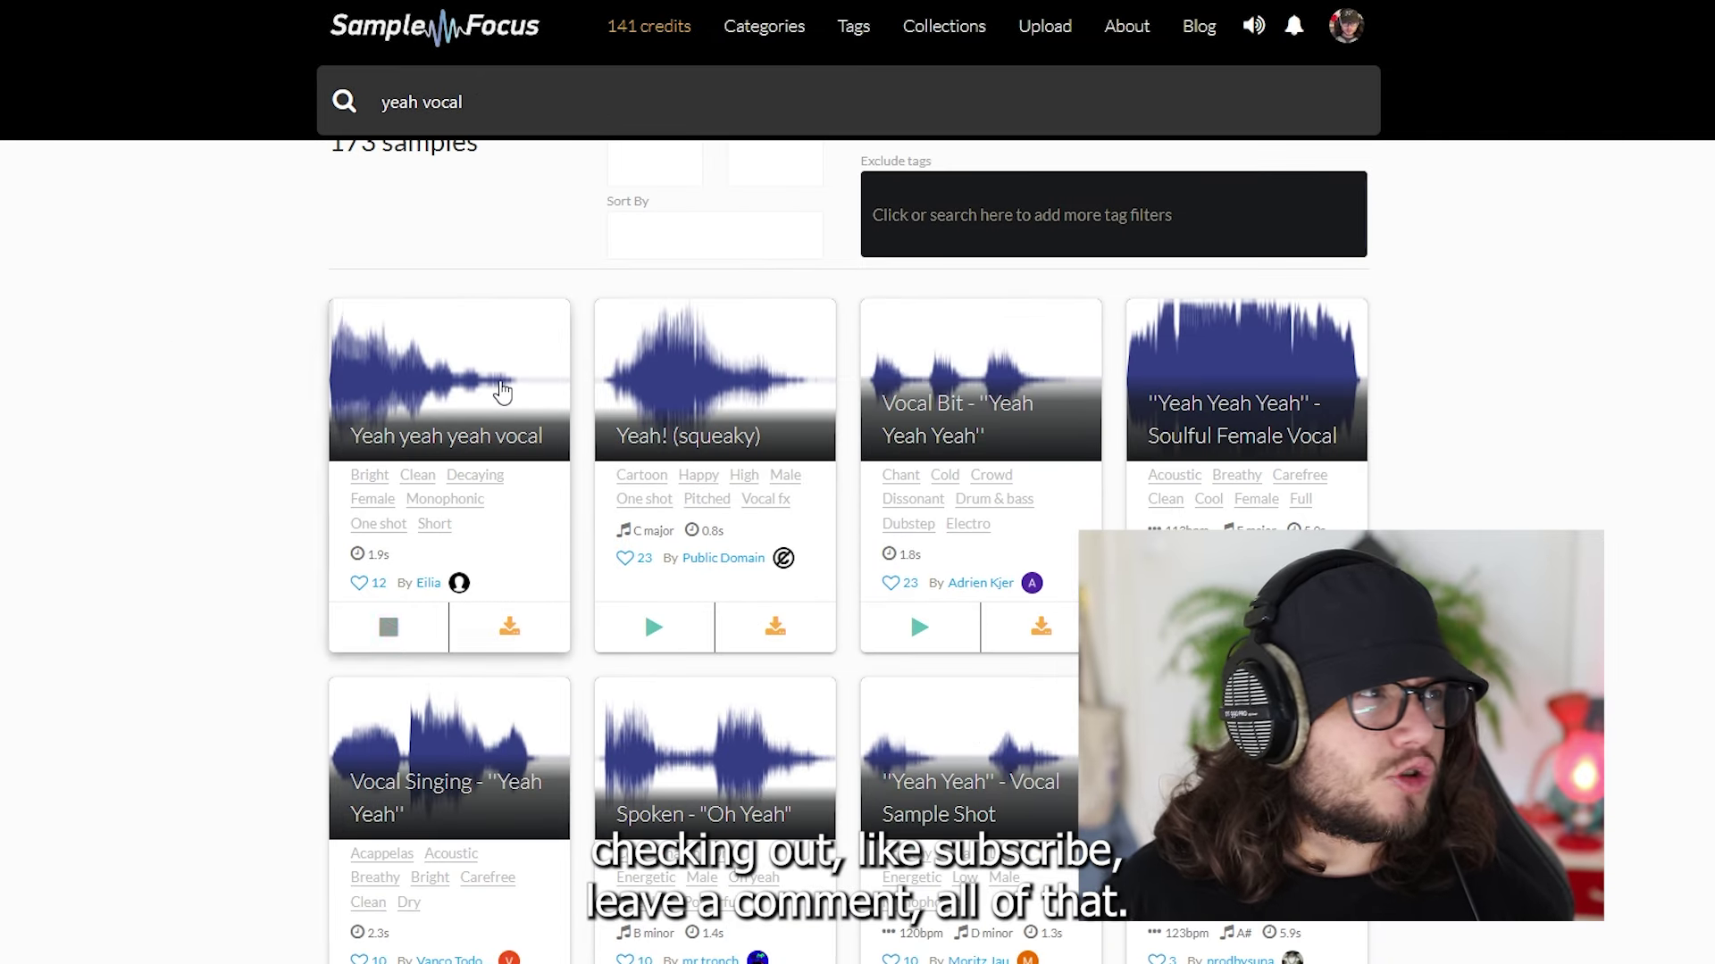
pyautogui.click(705, 384)
pyautogui.click(976, 397)
pyautogui.click(1252, 406)
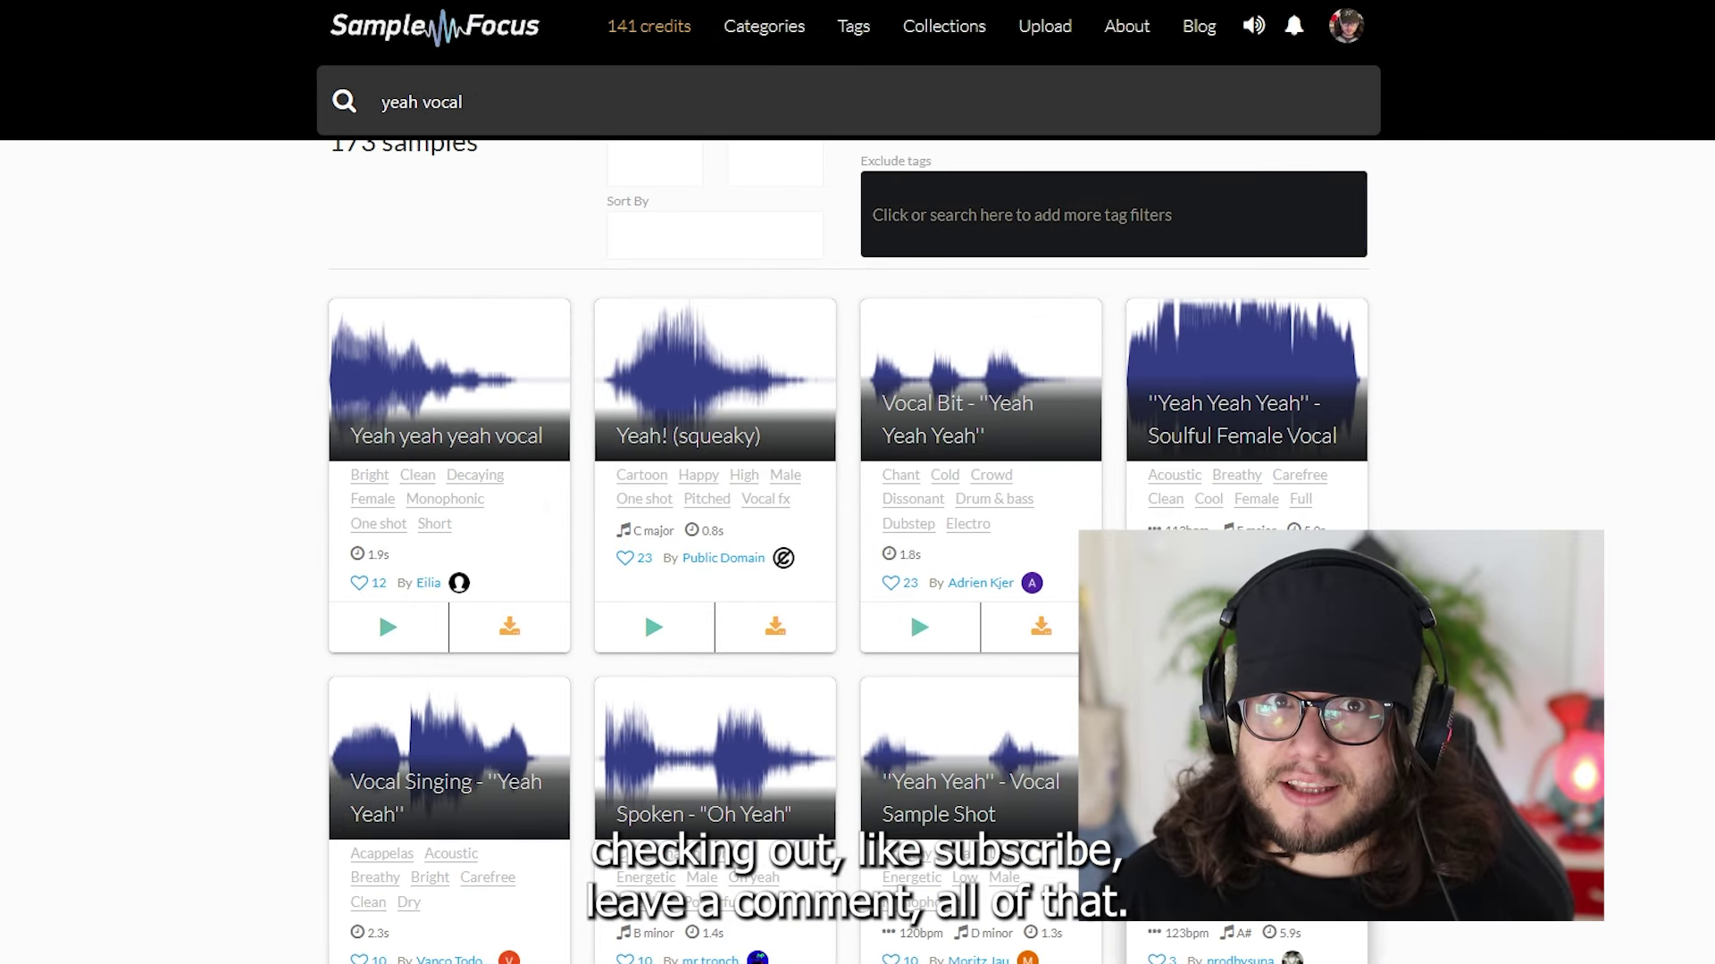
pyautogui.scroll(-5, 332, 668)
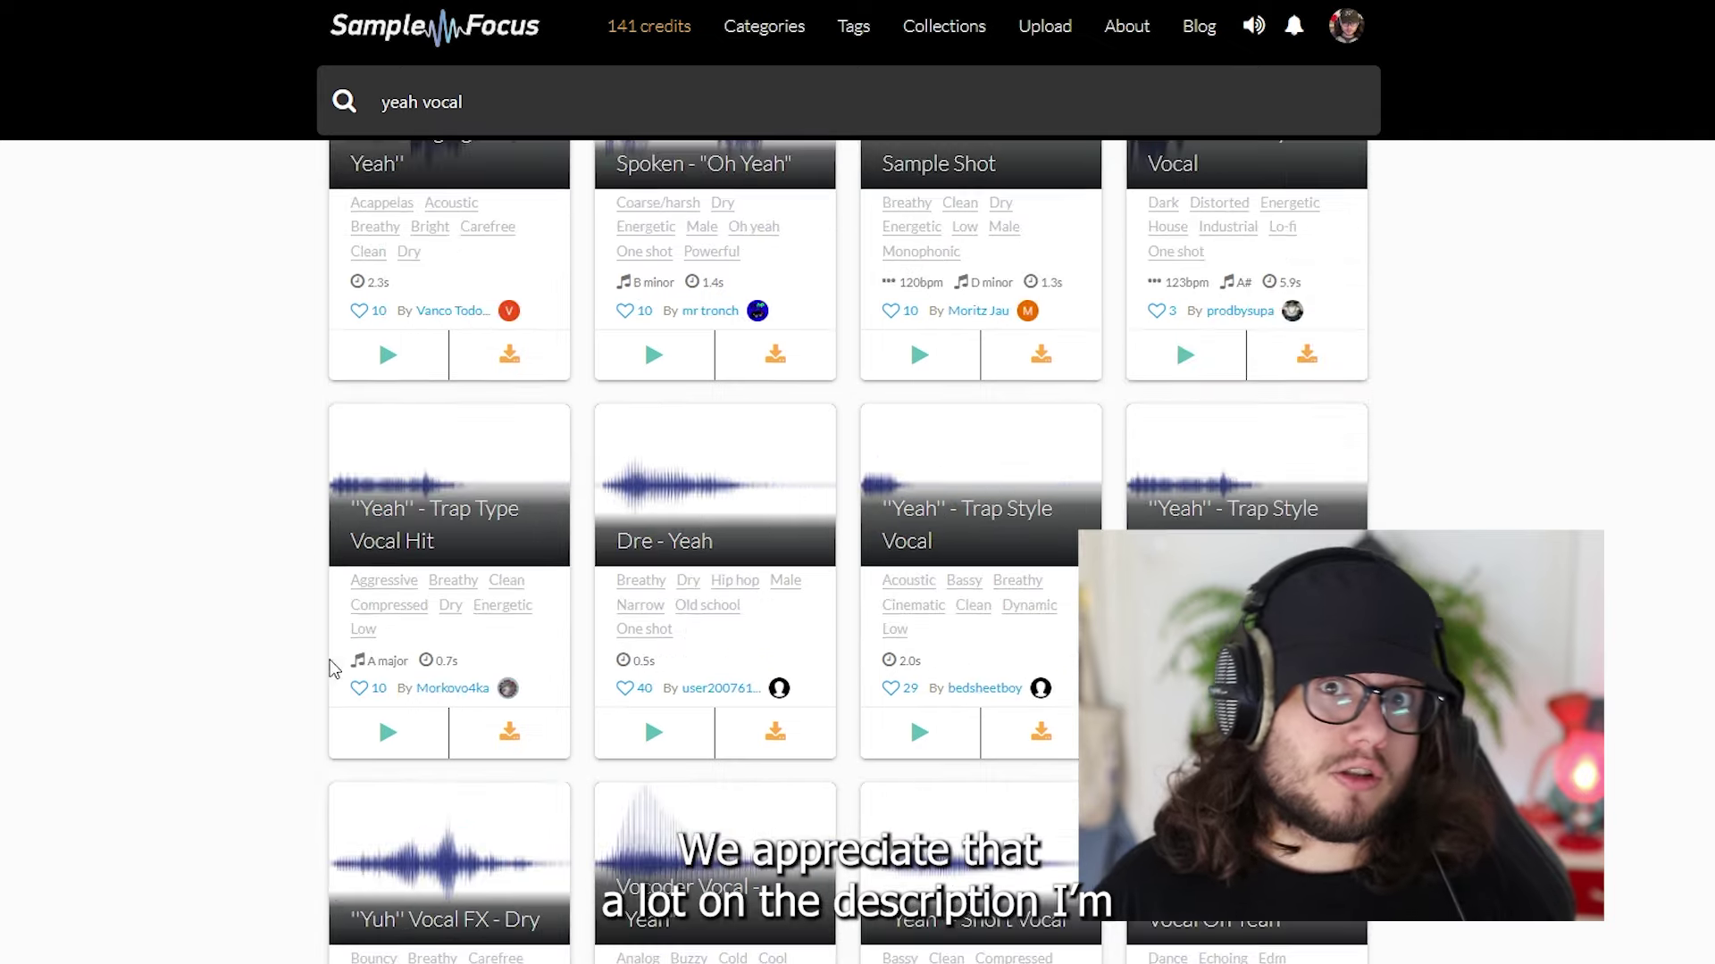